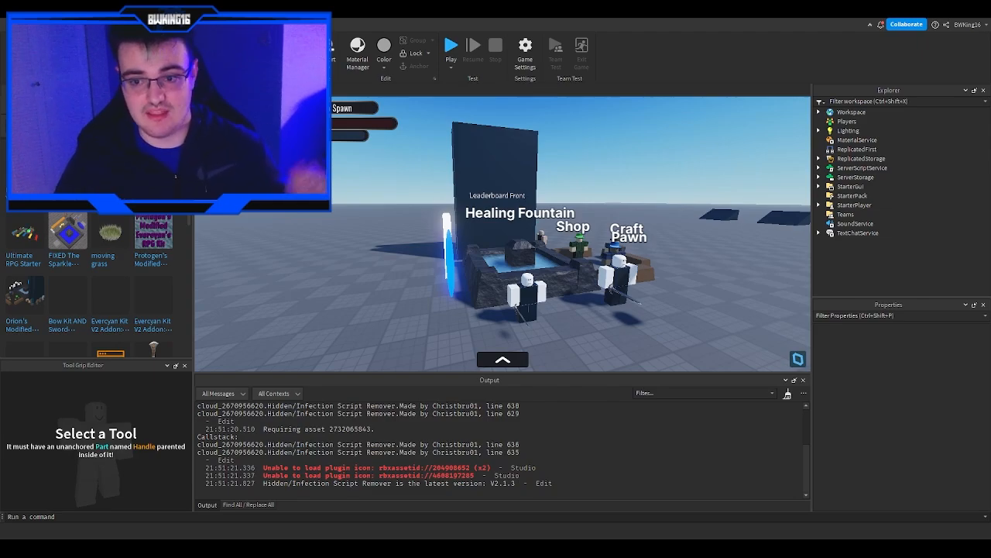
View the toolbox details of Orion's Modified Evercyan RPG Kit and close them
click(37, 283)
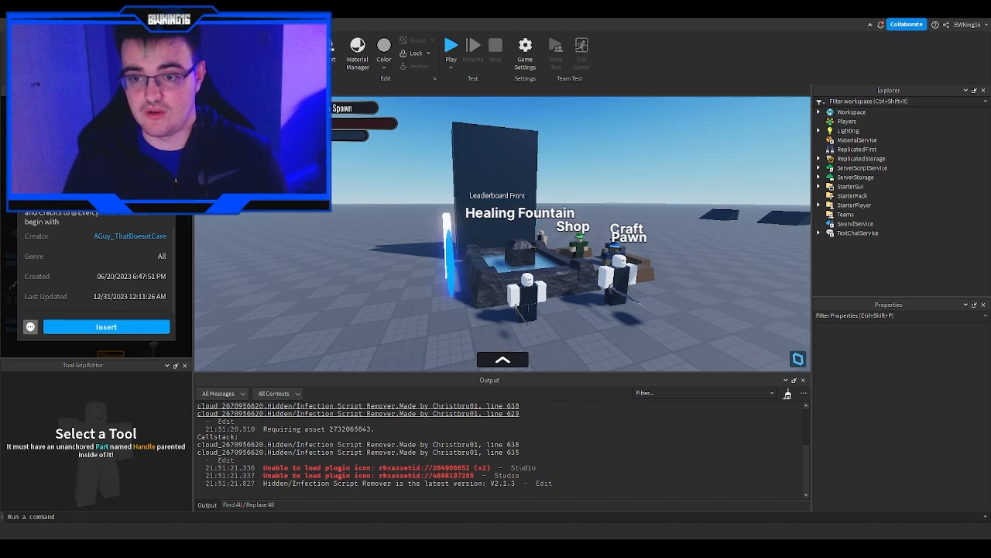
key(Escape)
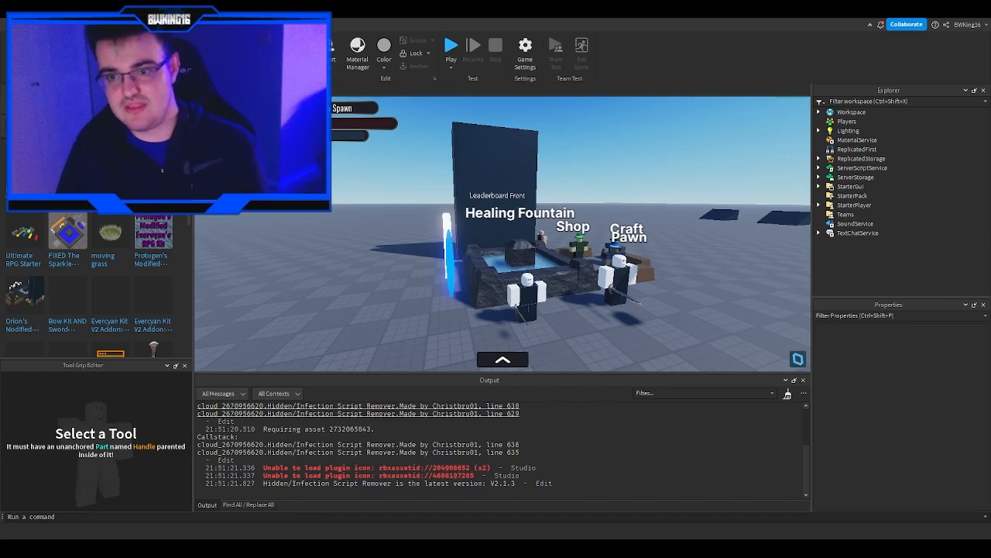
Examine the kit's hub area around the Healing Fountain and shops, and list the contents of ReplicatedStorage
right_drag(380, 277, 378, 280)
key(w)
key(a)
key(e)
key(d)
key(s)
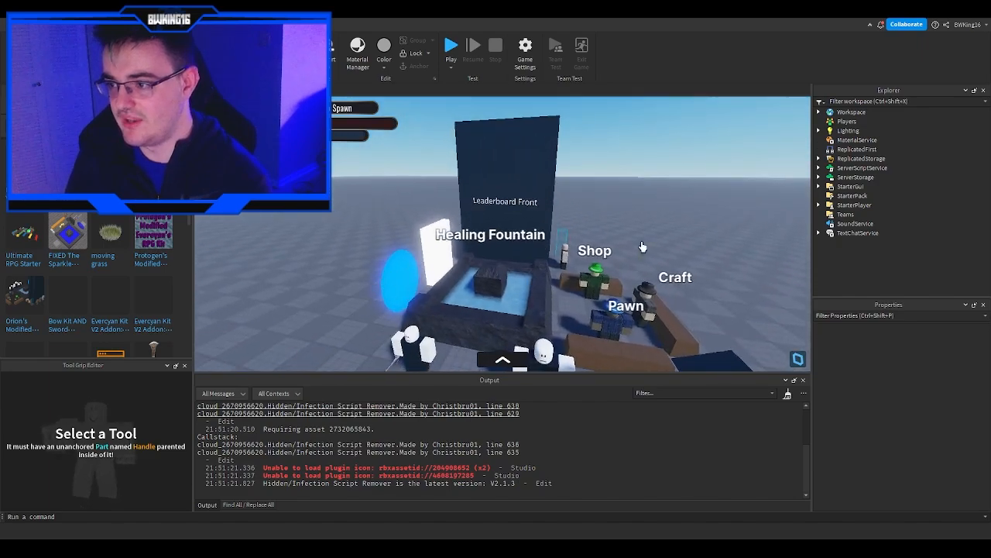
click(818, 159)
right_drag(380, 213, 380, 212)
key(a)
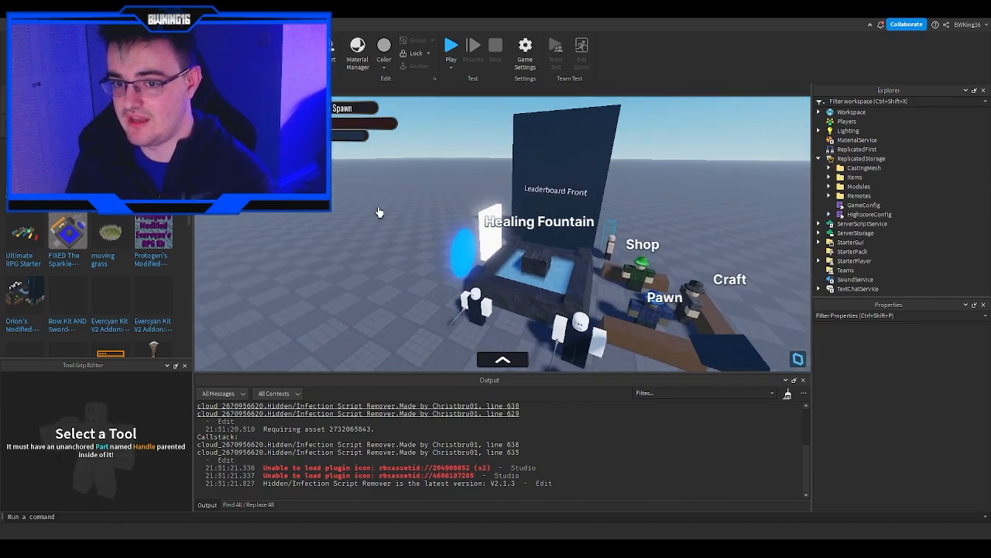
key(s)
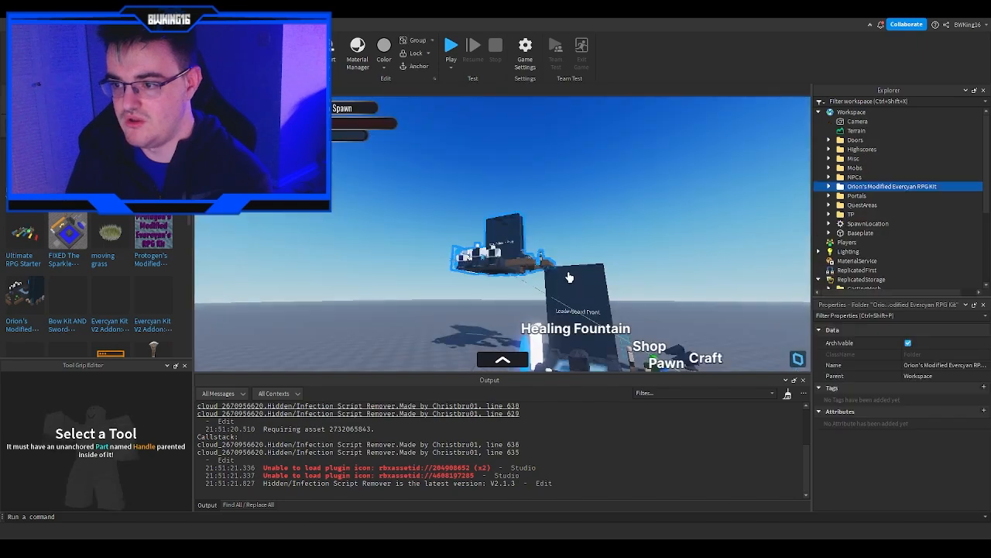
Look through the subfolders of the Orion's Modified Evercyan RPG Kit folder in Workspace and delete that folder
right_drag(569, 279, 565, 277)
click(829, 185)
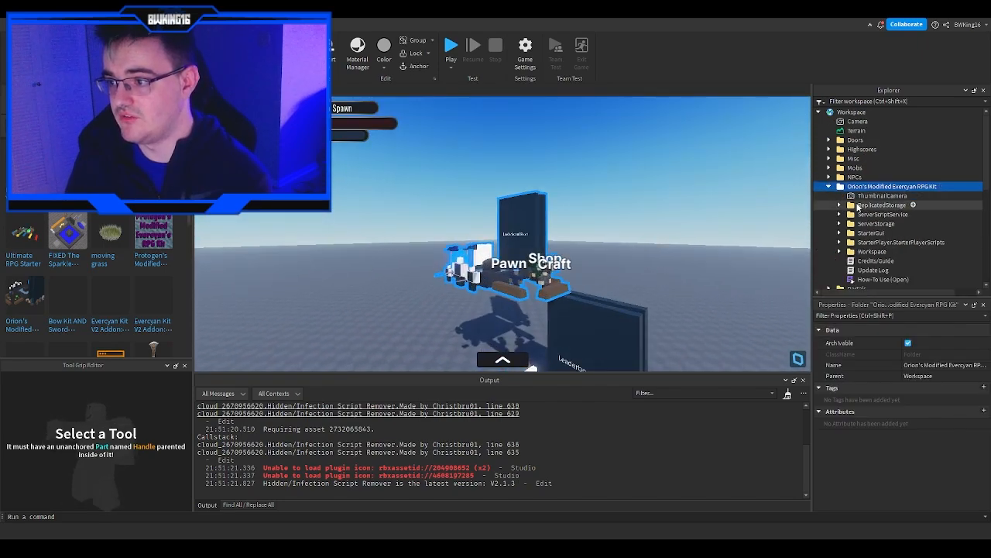
scroll(861, 205, down, 3)
scroll(865, 186, up, 1)
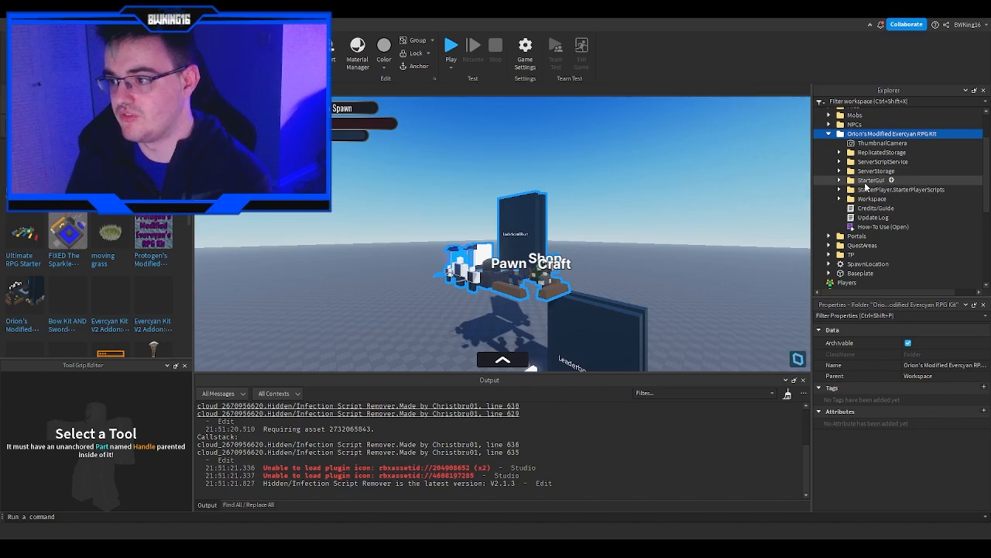
scroll(864, 191, up, 1)
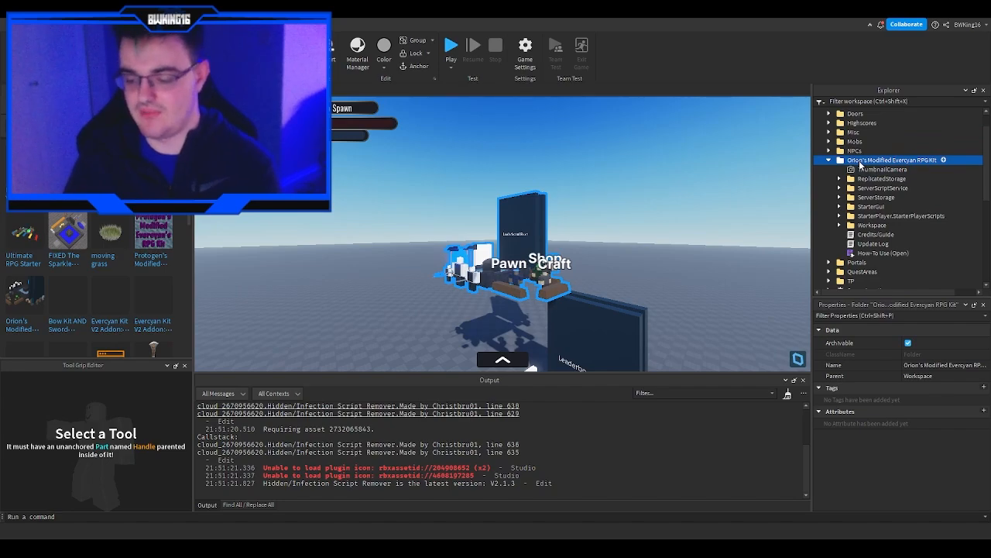
key(Delete)
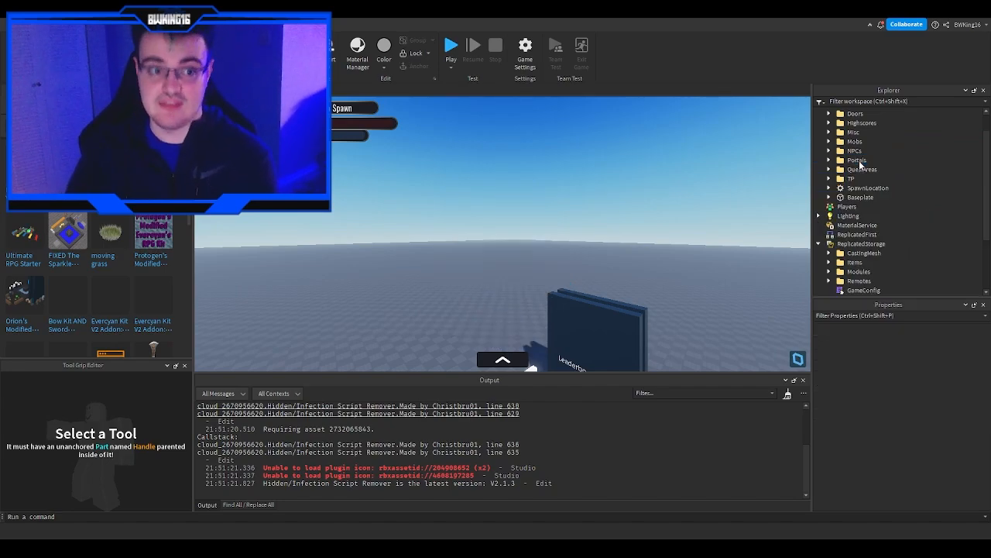
Insert a new block part on the open area of the baseplate
mouse_move(475, 262)
right_down()
mouse_move(464, 243)
mouse_move(495, 253)
right_up()
scroll(473, 261, up, 5)
click(501, 313)
click(470, 250)
right_drag(432, 239, 420, 240)
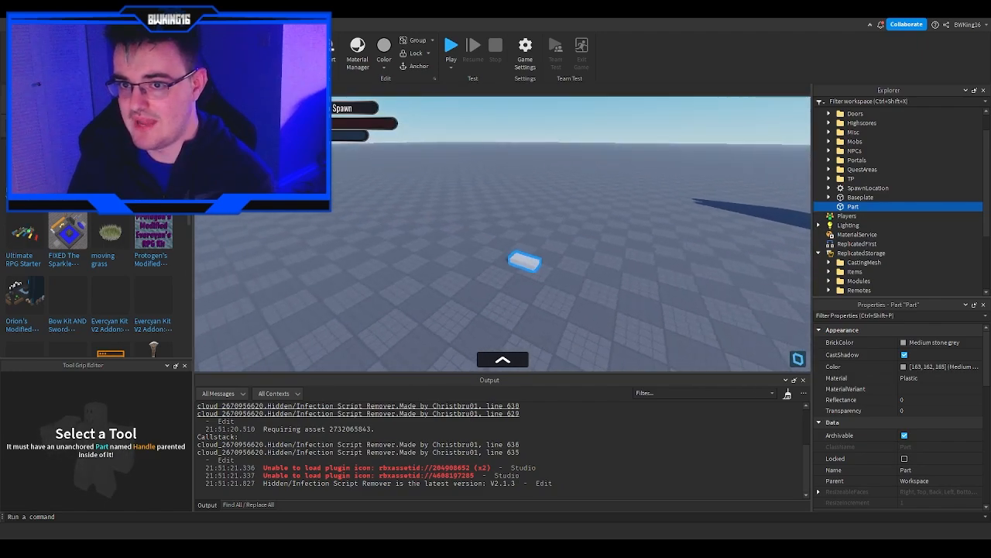
Scale the new part out into a large, flat platform on the baseplate
right_drag(515, 243, 508, 228)
drag(508, 228, 325, 192)
click(75, 24)
right_drag(449, 220, 450, 220)
mouse_move(511, 190)
mouse_down()
mouse_move(487, 214)
mouse_move(436, 203)
mouse_move(469, 215)
mouse_move(496, 201)
mouse_up()
right_drag(493, 201, 495, 201)
drag(495, 201, 593, 206)
right_drag(593, 206, 594, 206)
scroll(592, 206, up, 10)
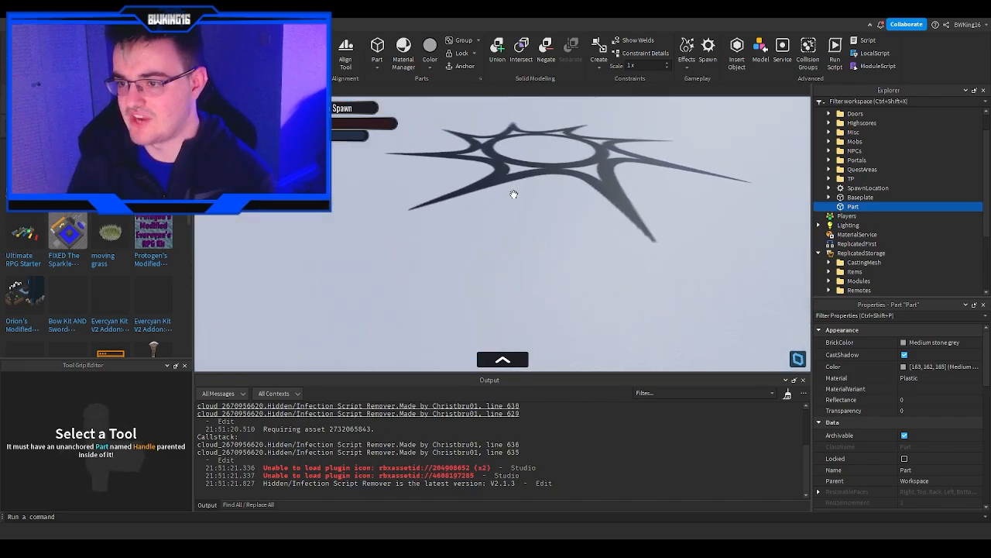
scroll(513, 194, down, 8)
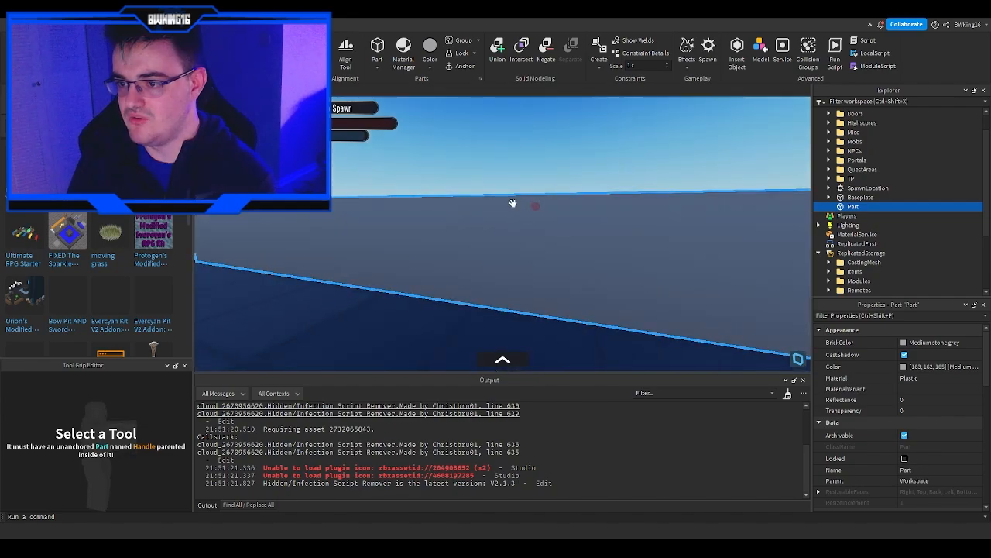
Move the SpawnLocation off the large platform, just beyond its far edge
click(555, 298)
scroll(535, 271, down, 6)
drag(554, 298, 489, 193)
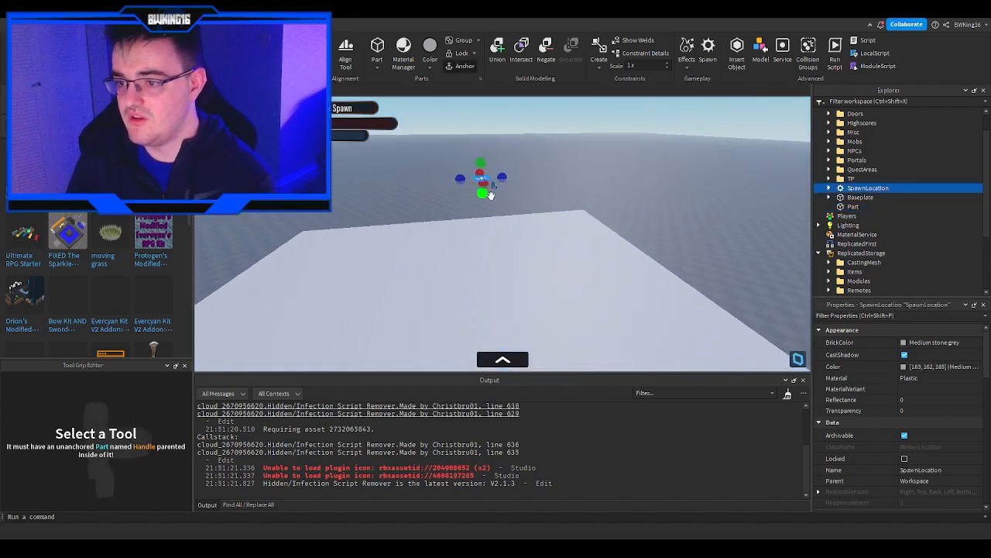
right_drag(488, 194, 493, 204)
Resize the large platform along its sides to form a wide, thin ground slab
click(549, 294)
scroll(553, 264, down, 10)
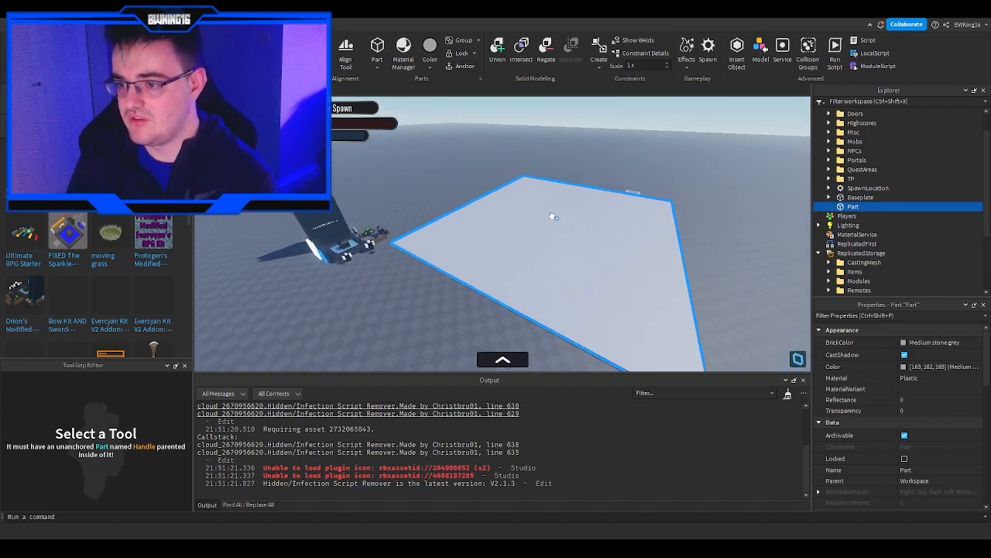
drag(586, 196, 642, 220)
drag(434, 224, 419, 247)
right_drag(469, 290, 469, 291)
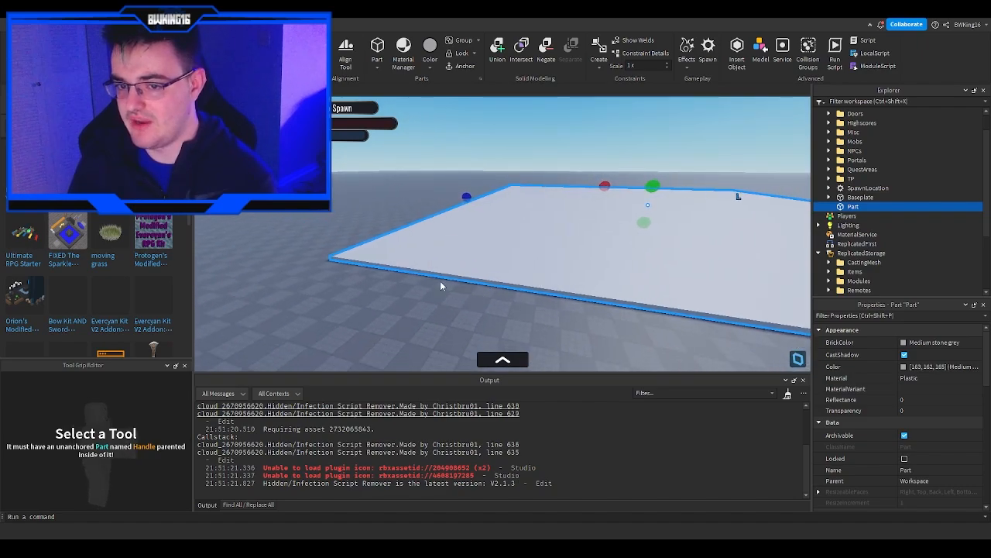
right_drag(385, 260, 384, 260)
key(q)
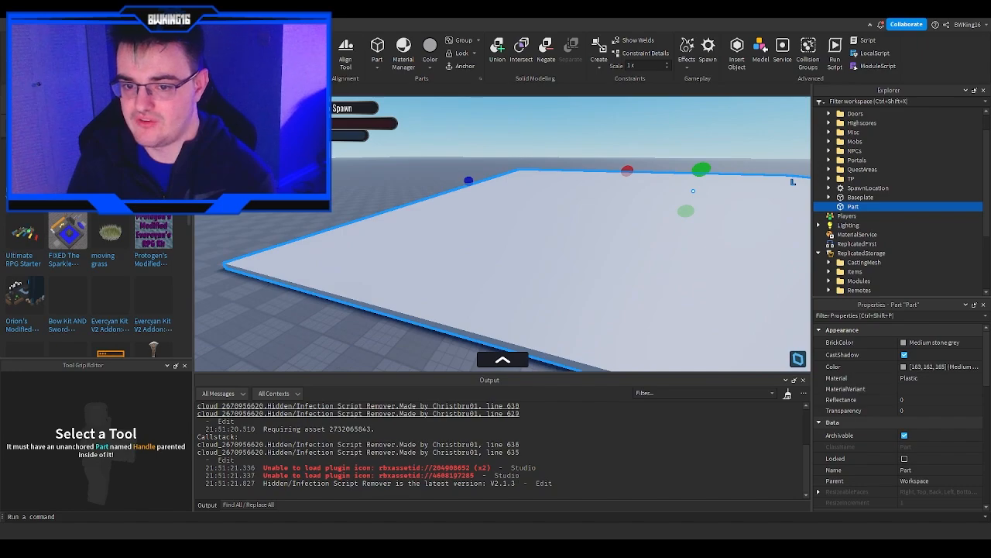
Adjust the ground platform's extent and placement beside the kit's hub area
click(265, 303)
right_drag(264, 303, 265, 302)
key(s)
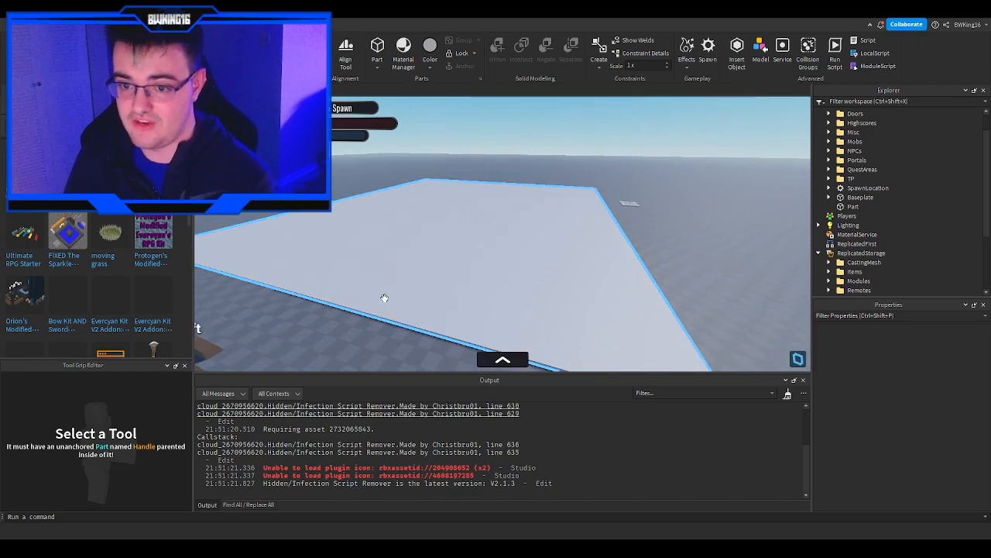
click(384, 297)
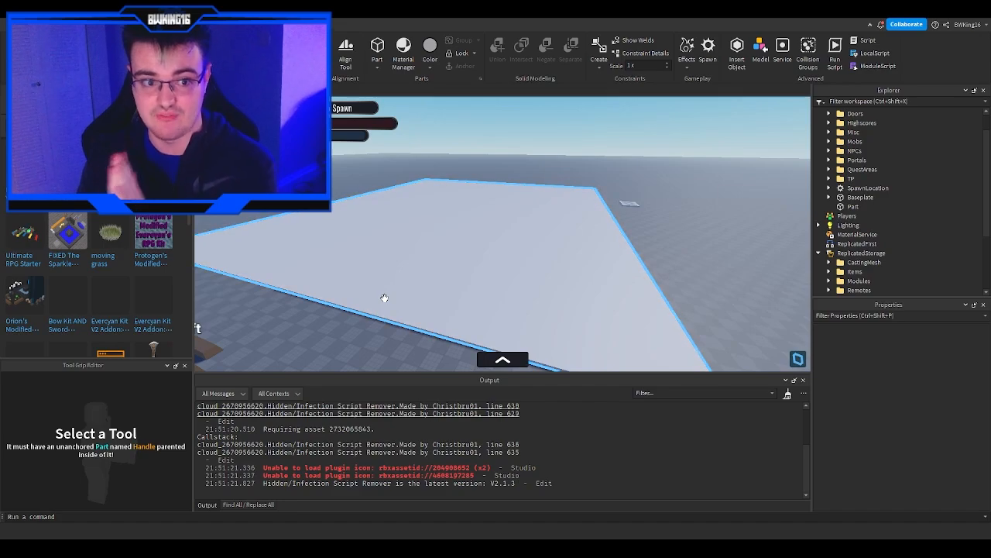
click(384, 297)
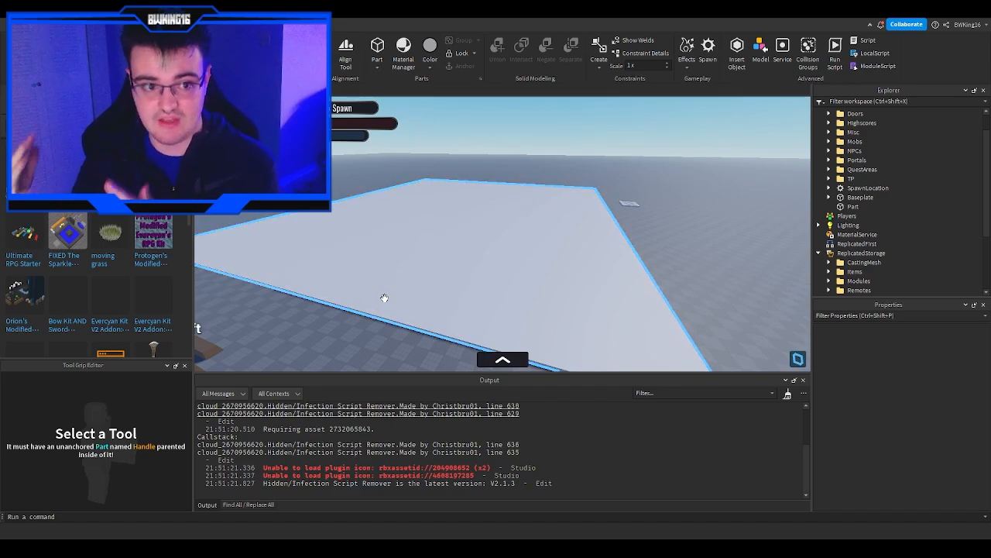
drag(442, 255, 689, 204)
right_drag(600, 248, 477, 261)
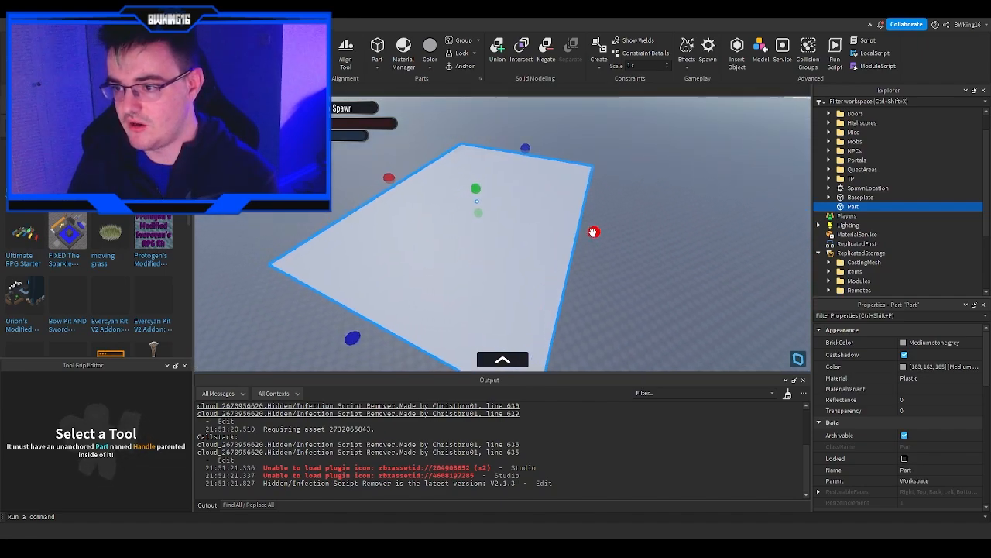
Examine how the ground platform sits relative to the Healing Fountain hub and the SpawnLocation
right_drag(593, 232, 637, 265)
scroll(504, 239, up, 2)
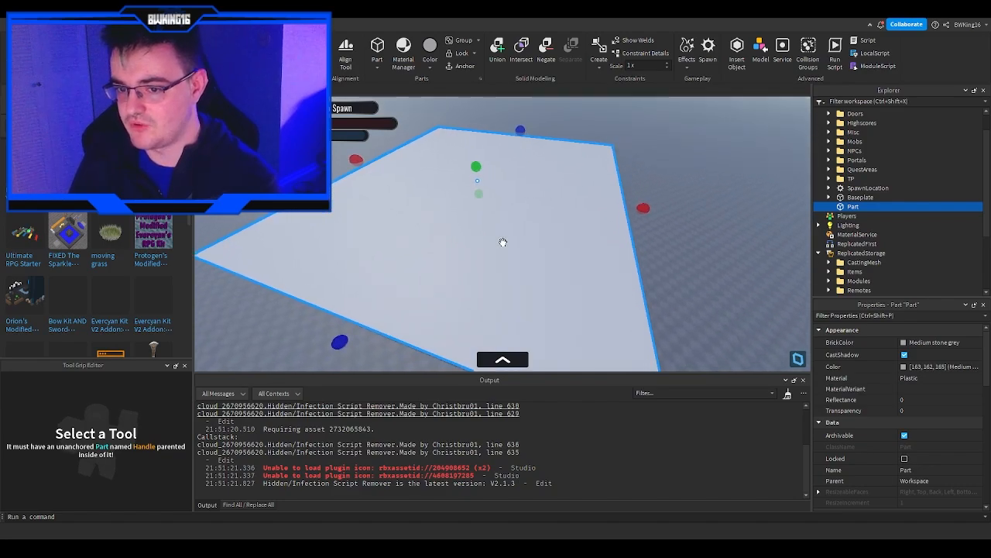
right_drag(502, 242, 440, 233)
scroll(440, 233, up, 2)
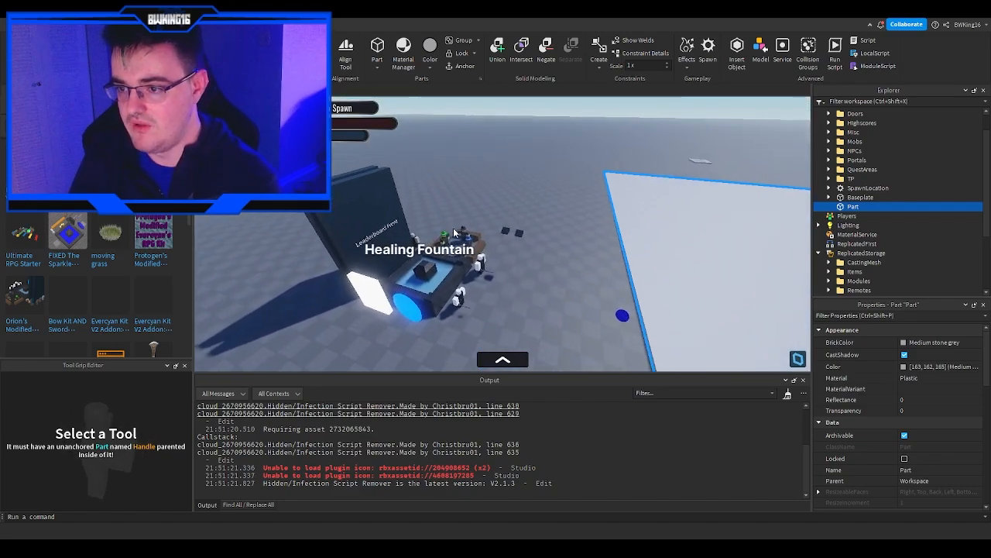
scroll(454, 232, up, 4)
mouse_move(522, 223)
right_down()
mouse_move(531, 224)
mouse_move(517, 223)
right_up()
scroll(517, 222, up, 3)
scroll(530, 223, up, 3)
right_drag(326, 244, 326, 244)
click(342, 239)
click(542, 282)
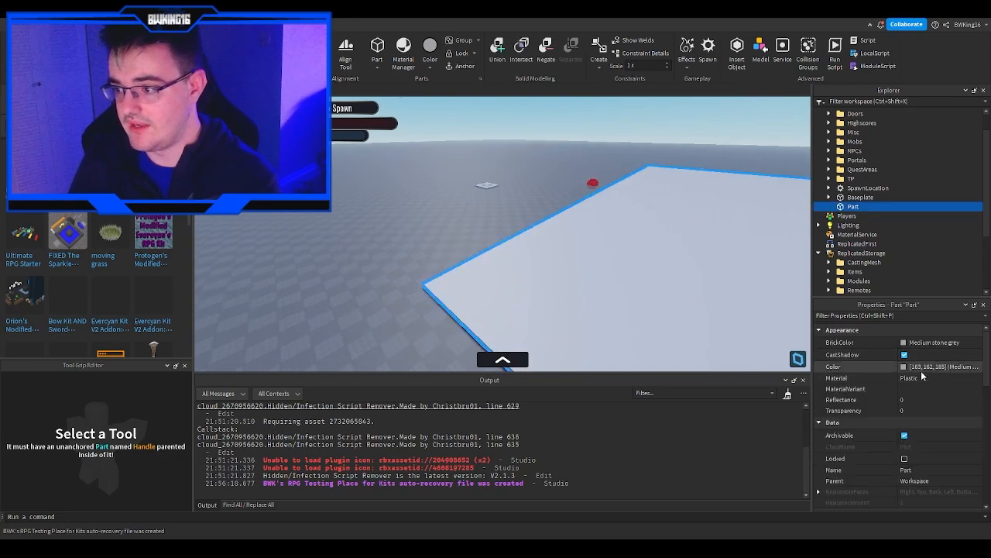
Set the ground platform's color to 41, 113, 21 and its material to Grass
drag(564, 254, 546, 376)
click(912, 378)
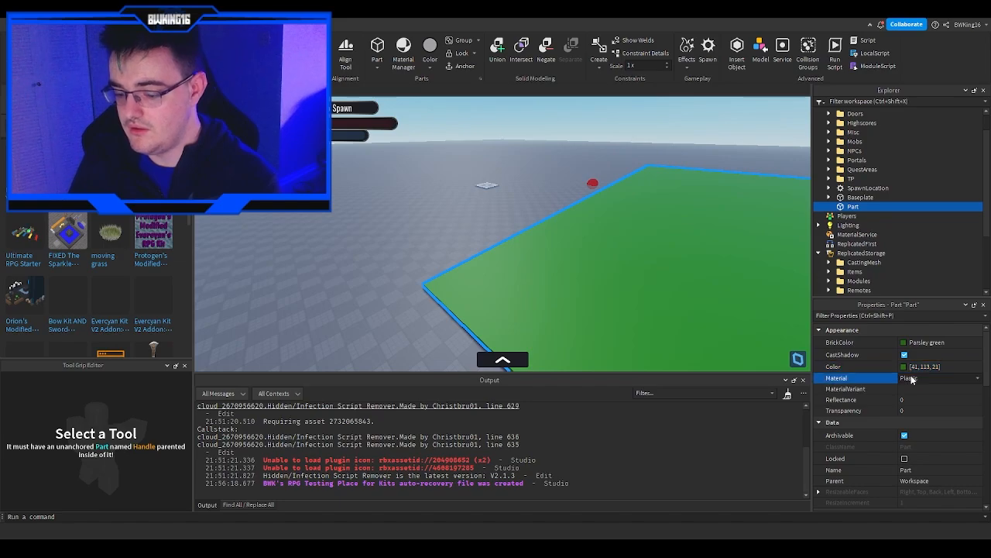
key(g)
key(g)
key(g)
key(g)
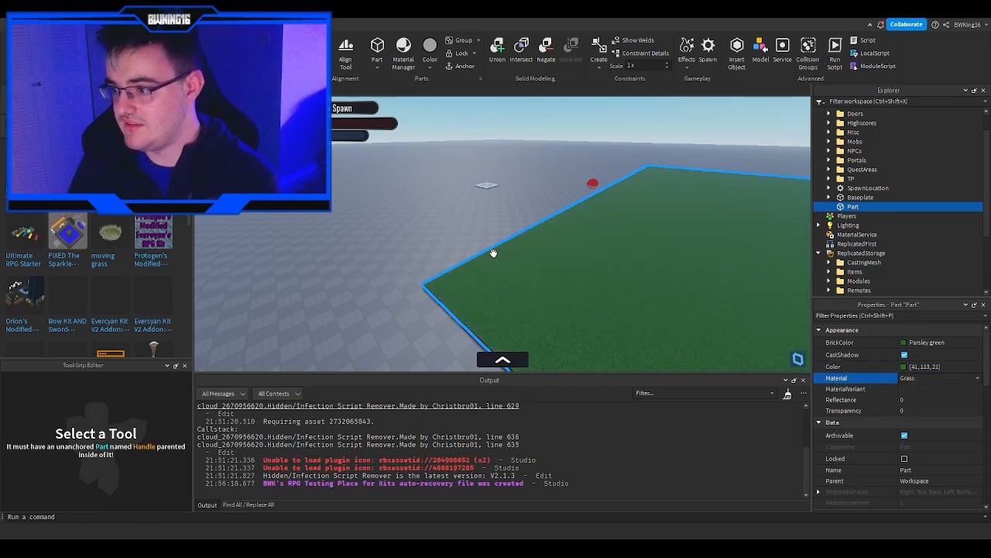
Adjust the size of the grass platform along the side near the SpawnLocation
click(457, 246)
mouse_move(457, 245)
right_down()
mouse_move(599, 276)
mouse_move(449, 243)
mouse_move(460, 233)
right_up()
key(w)
click(457, 246)
ctrl+drag(465, 215, 421, 211)
drag(447, 254, 548, 249)
right_drag(548, 248, 548, 249)
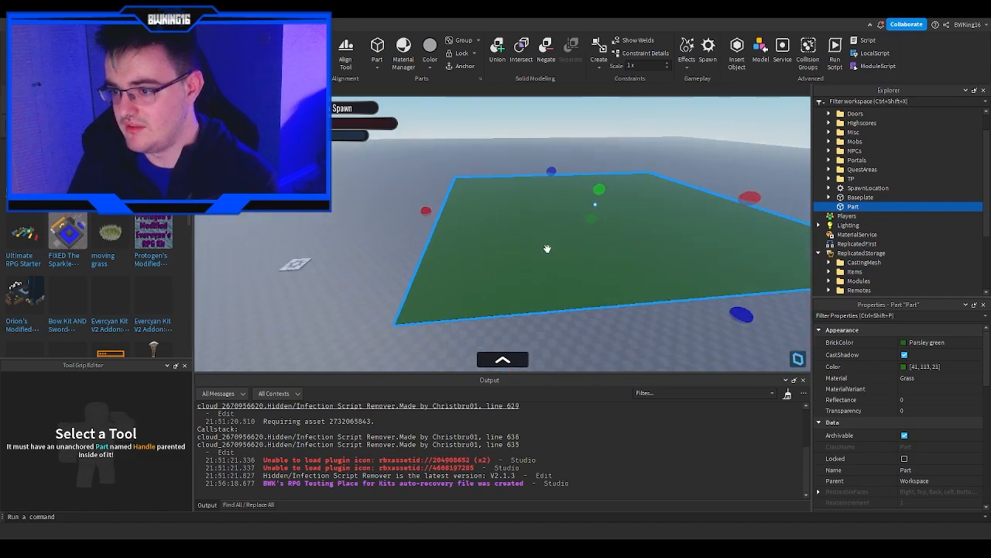
Insert a second block part on the baseplate beside the grass platform
click(540, 331)
right_drag(540, 332, 493, 312)
right_drag(382, 290, 383, 285)
drag(392, 283, 410, 308)
right_drag(418, 290, 526, 289)
drag(411, 309, 503, 252)
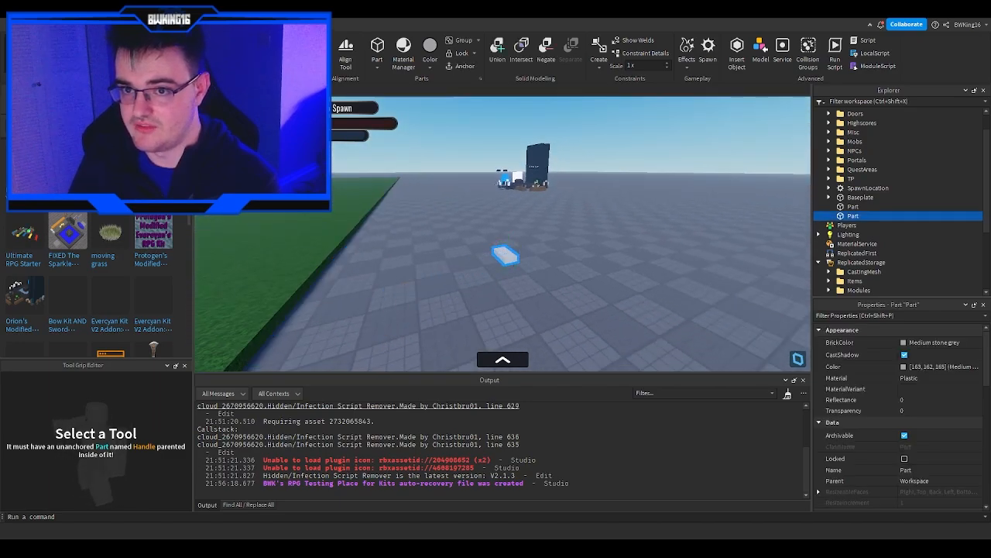
Scale the second part up into a tall, wide block standing beside the grass platform
drag(504, 238, 591, 237)
scroll(510, 204, down, 2)
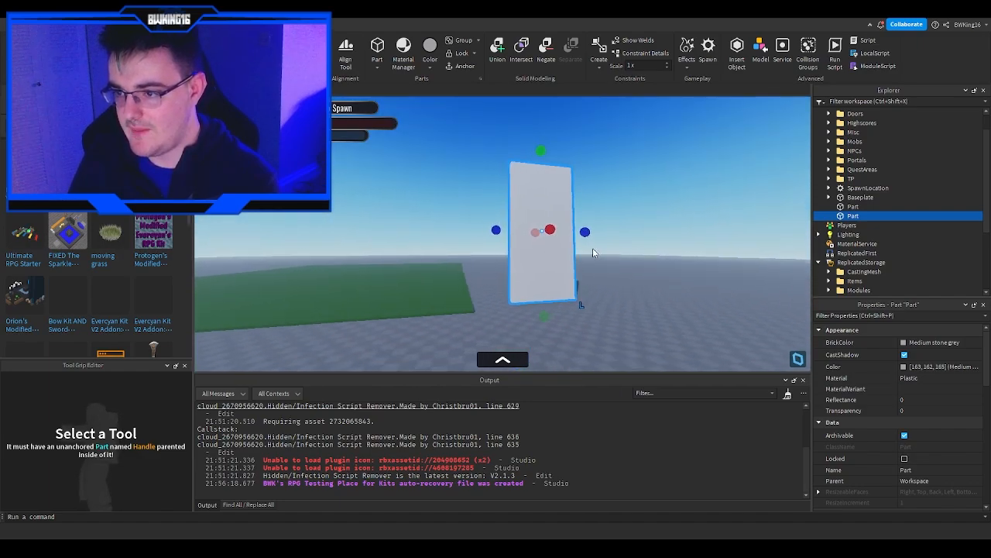
scroll(593, 248, up, 1)
right_drag(592, 248, 593, 248)
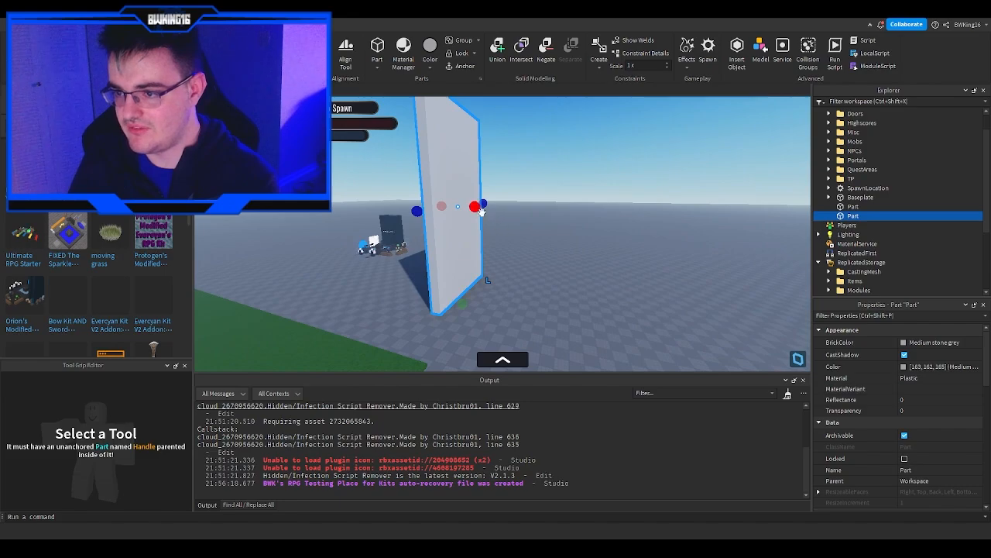
right_drag(481, 211, 531, 216)
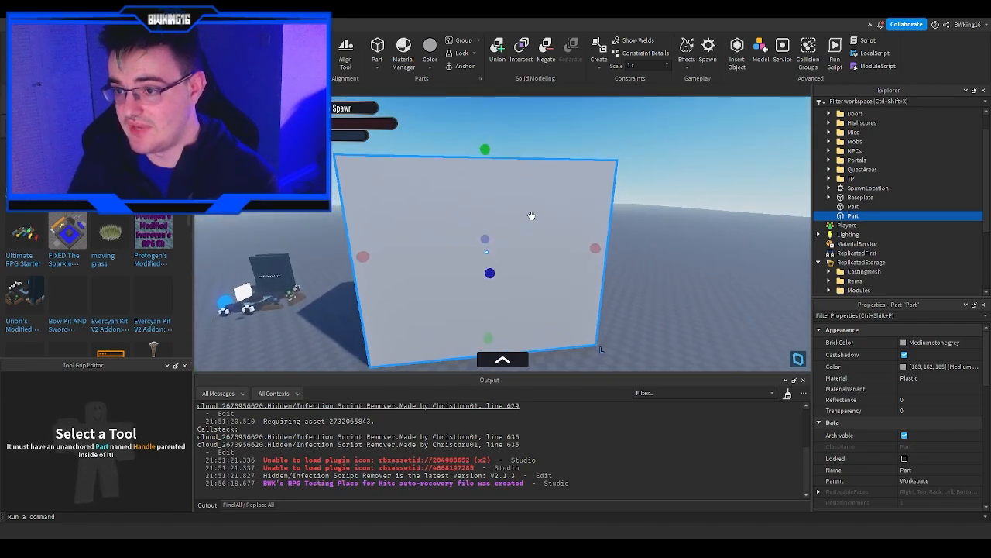
scroll(531, 215, down, 1)
drag(489, 170, 486, 150)
Duplicate the tall block and shrink the copy to a thin slab on top of the original
key(ctrl+d)
key(e)
key(w)
drag(489, 327, 546, 261)
key(a)
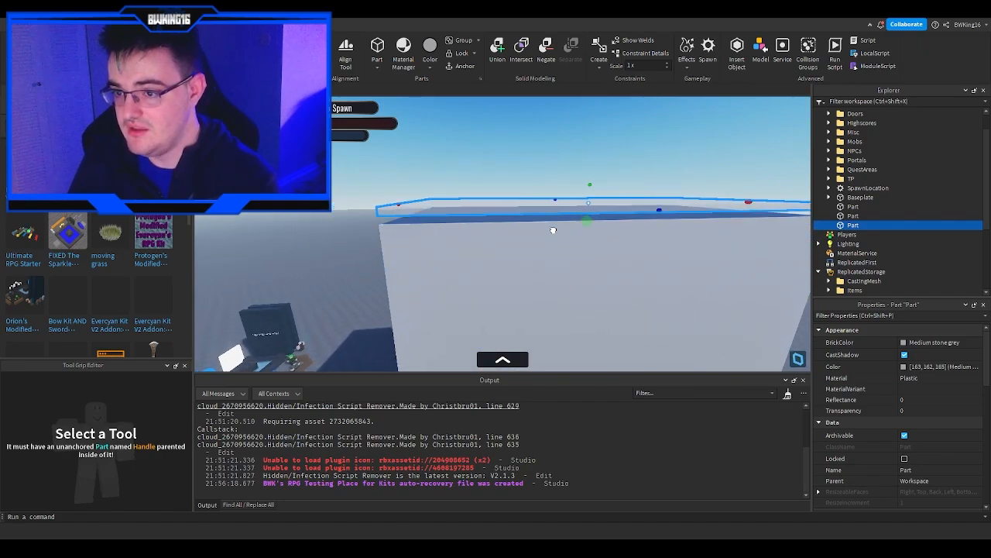
Copy the color value 41, 113, 21 from the grass platform
click(520, 273)
right_drag(519, 274, 520, 273)
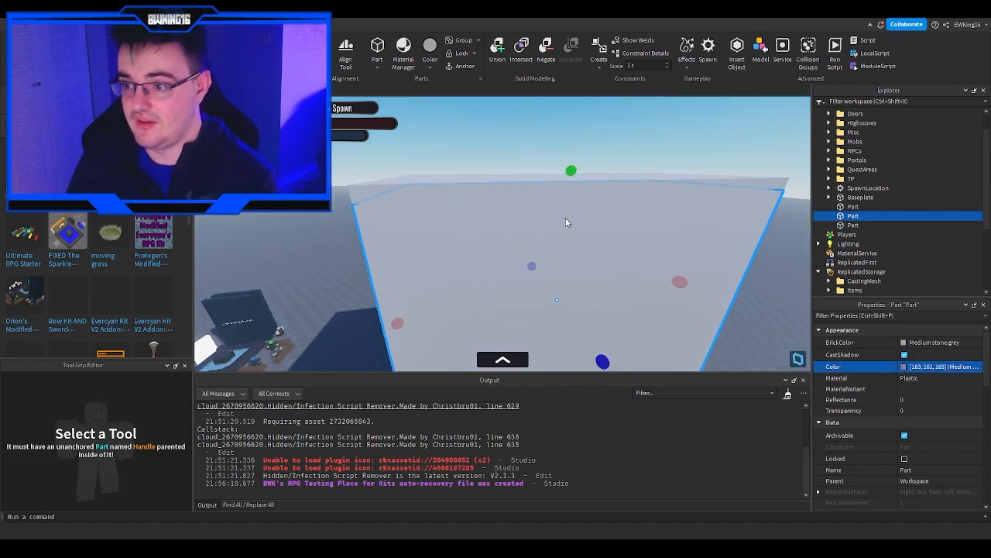
right_drag(602, 367, 542, 340)
click(404, 287)
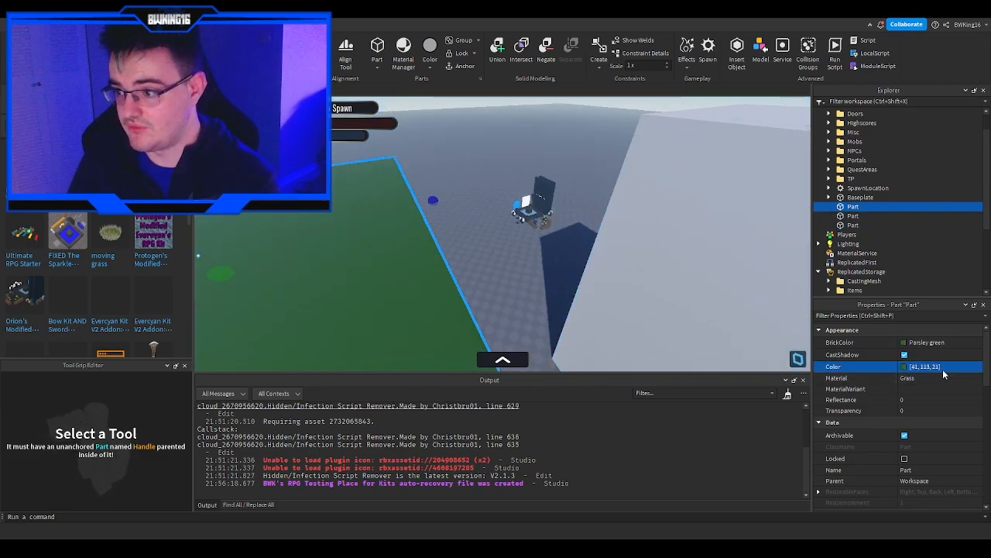
Try applying the grass platform's color to the tall block, and undo the change
right_drag(628, 270, 586, 284)
click(628, 271)
key(Return)
key(ctrl+z)
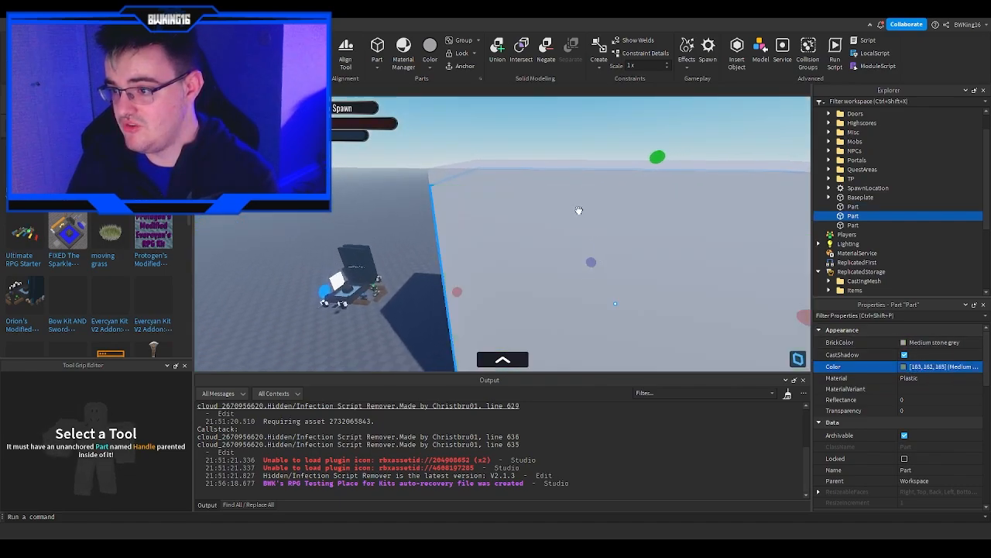
Give the thin slab on top of the tall block the color 41, 113, 21 and the Grass material
click(562, 176)
text(41, 113, 21)
click(926, 378)
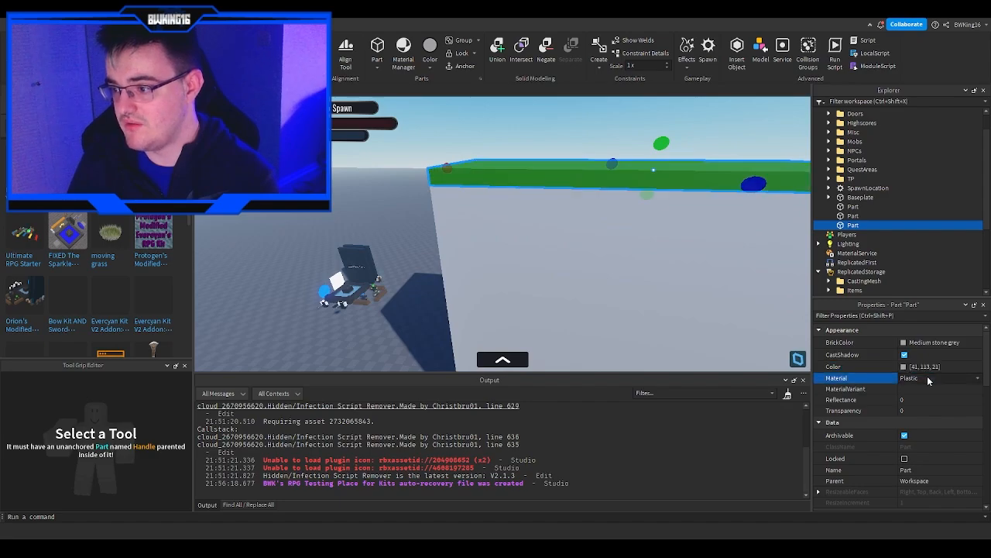
key(Down)
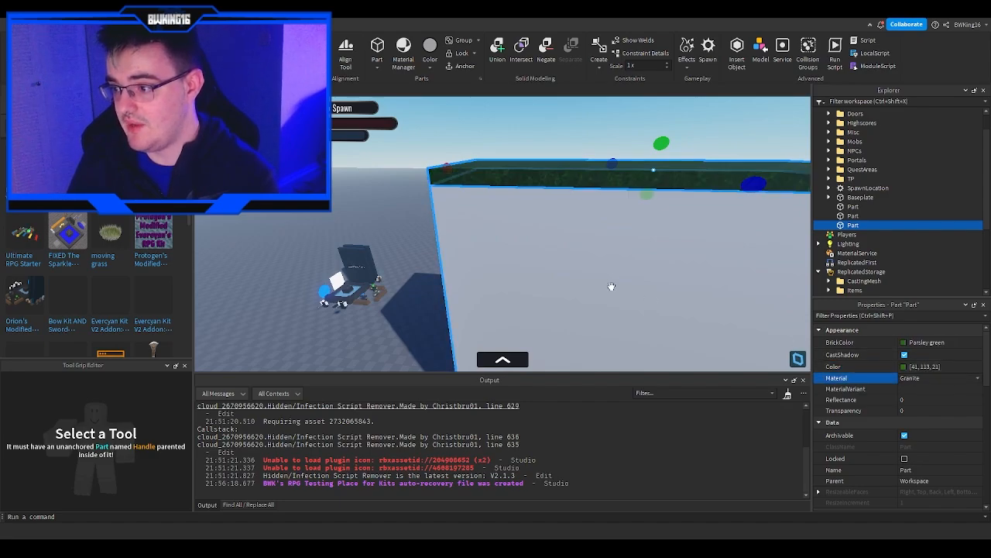
key(Down)
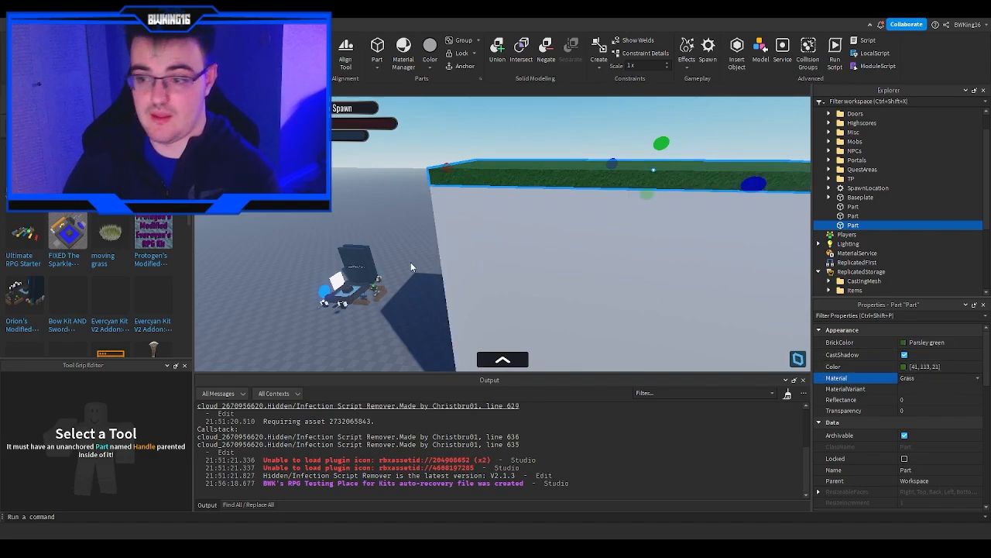
right_drag(411, 262, 411, 262)
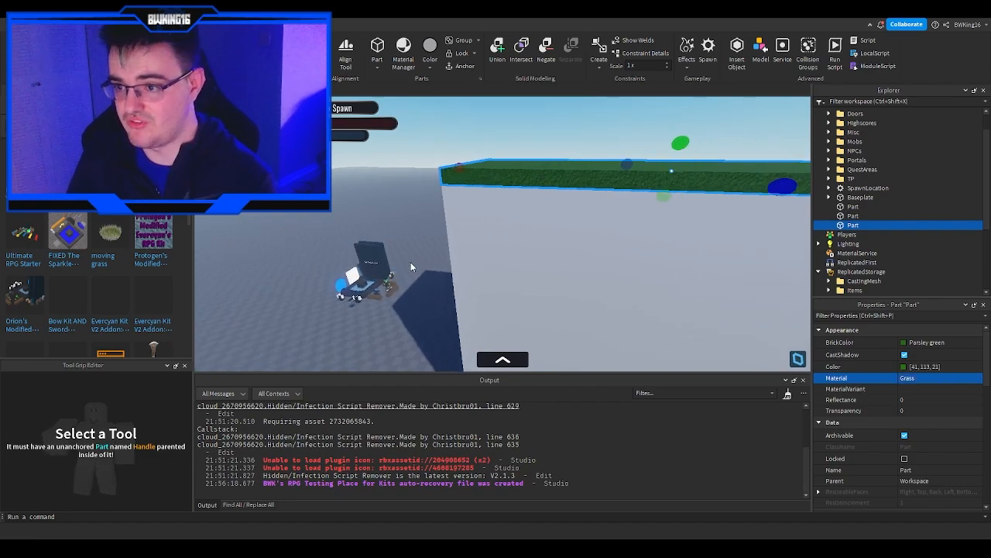
Give the tall block under the grass slab the Slate material and the brown color 121, 80, 53
click(473, 266)
mouse_move(546, 240)
mouse_down()
mouse_move(559, 233)
mouse_move(549, 241)
mouse_up()
mouse_move(617, 278)
mouse_down()
mouse_move(615, 247)
mouse_move(601, 271)
mouse_up()
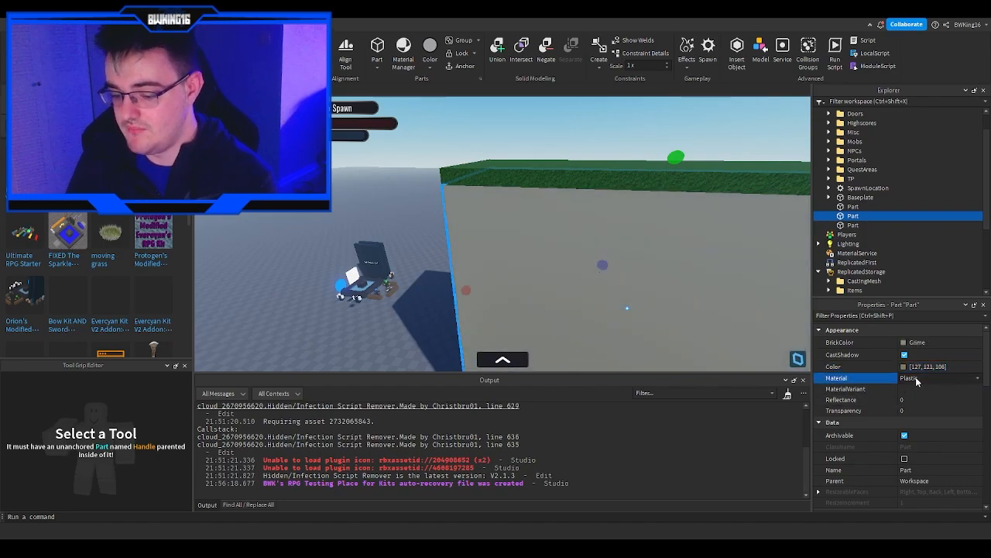
key(g)
key(g)
key(g)
key(g)
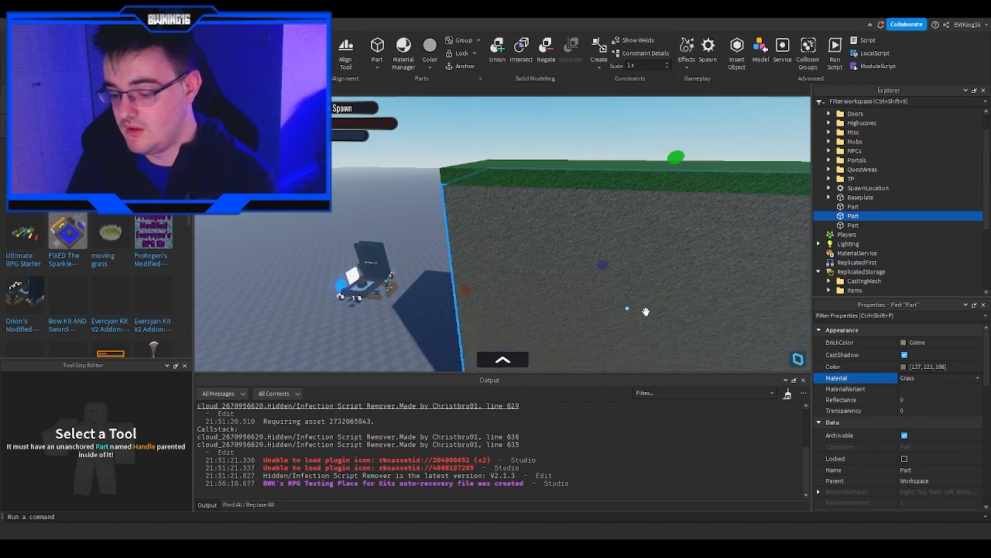
key(s)
key(s)
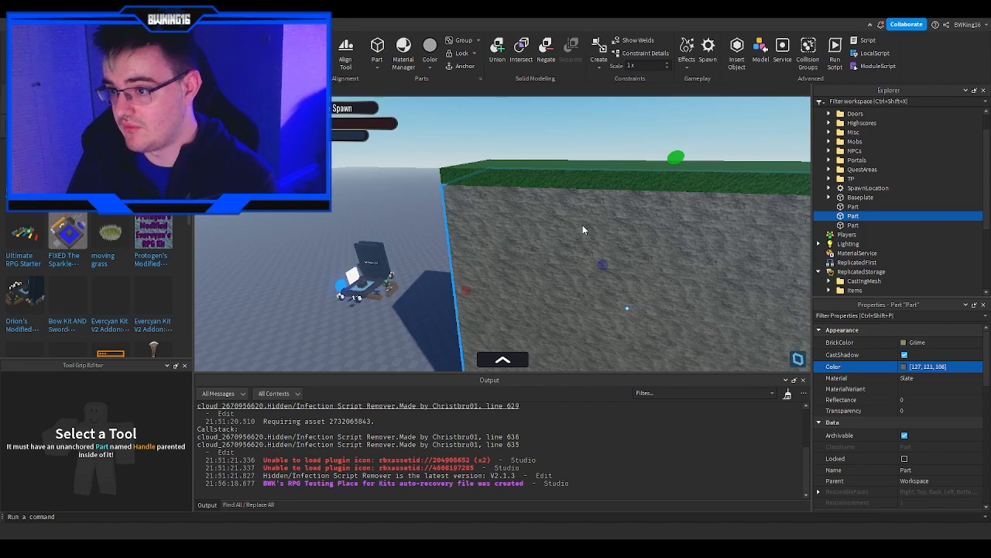
key(b)
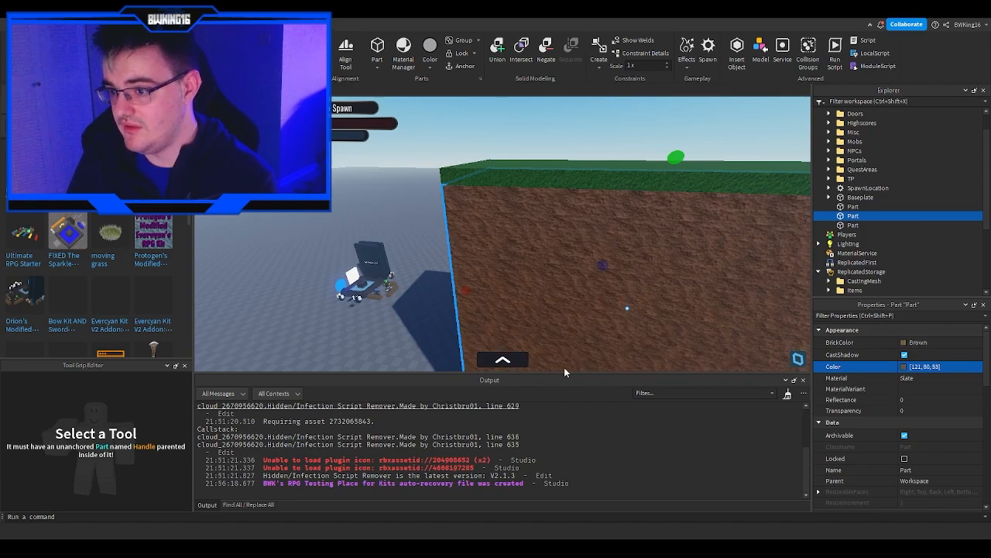
Group the tall block and its grass slab into a model named Wall, and turn it 90 degrees beside the grass platform
right_drag(563, 333, 568, 340)
ctrl+click(815, 225)
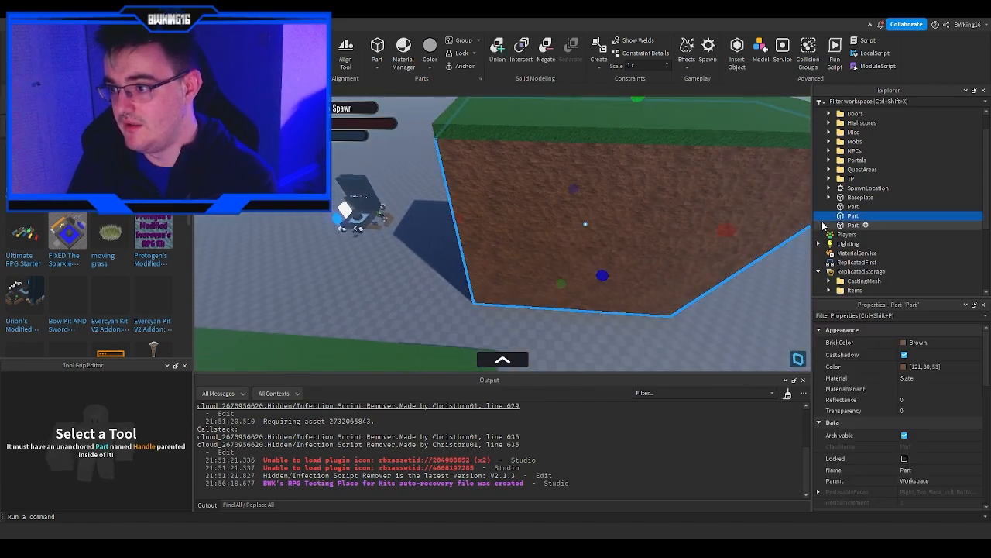
key(ctrl+g)
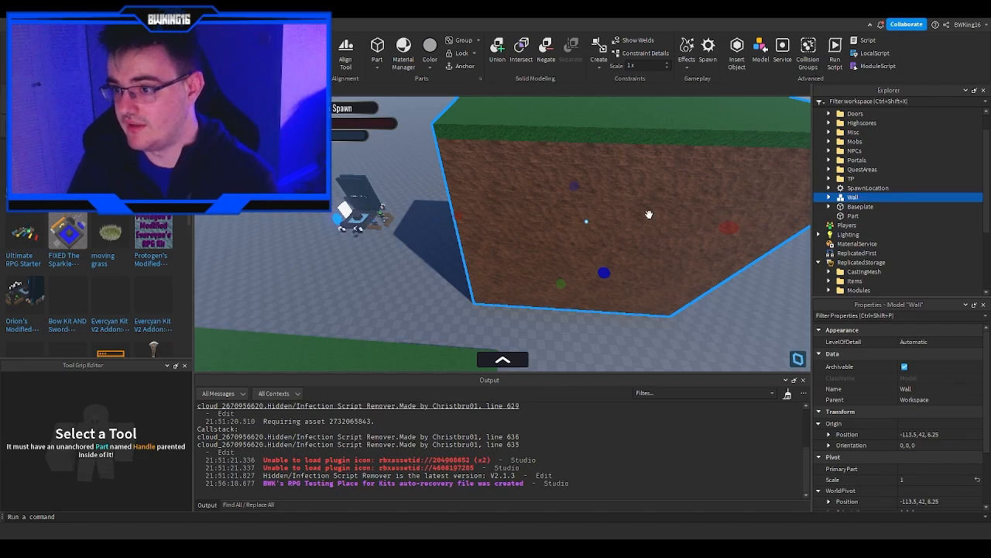
key(ctrl+r)
drag(649, 215, 511, 236)
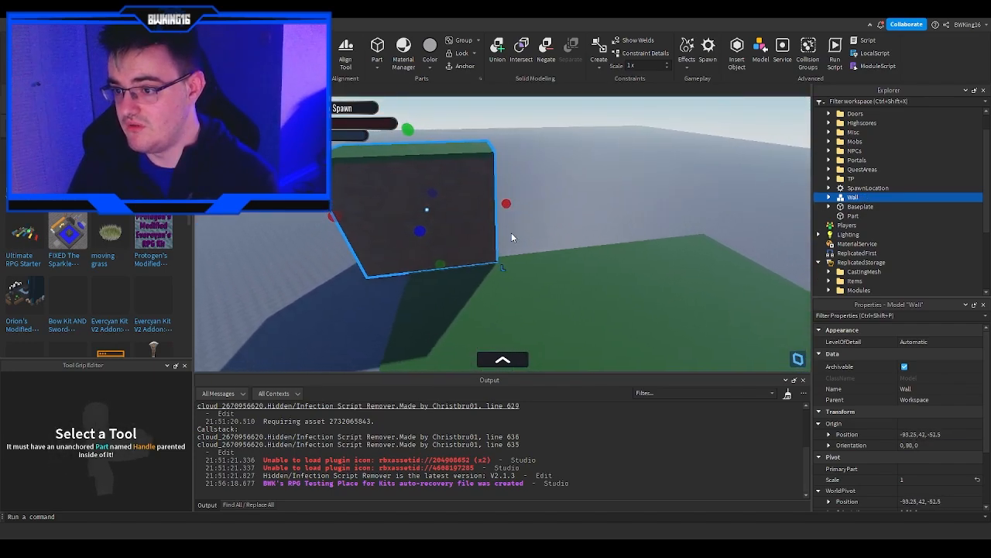
Duplicate the grass platform and shrink the copy into a narrower path extending from one end of the original
click(569, 284)
right_drag(569, 284, 566, 284)
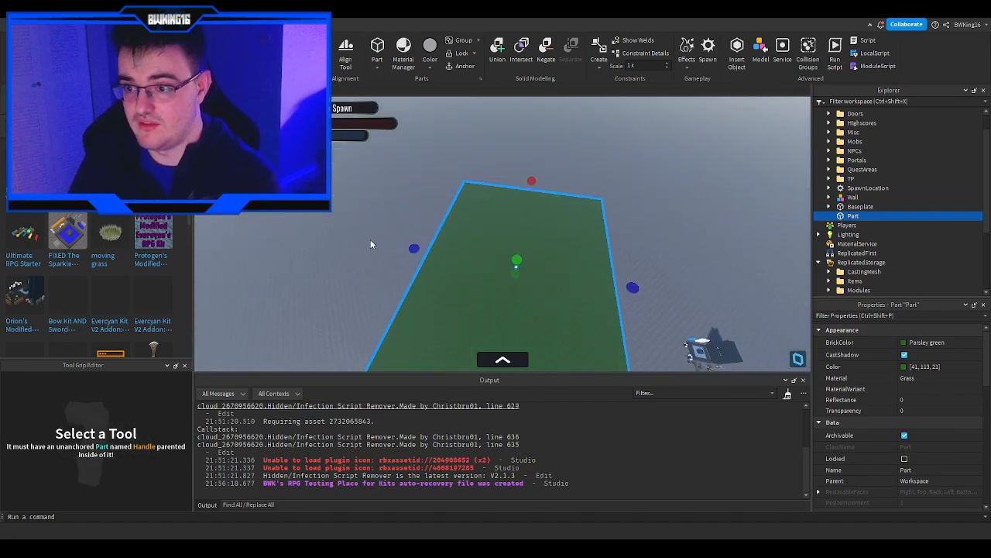
right_drag(370, 239, 398, 249)
key(ctrl+d)
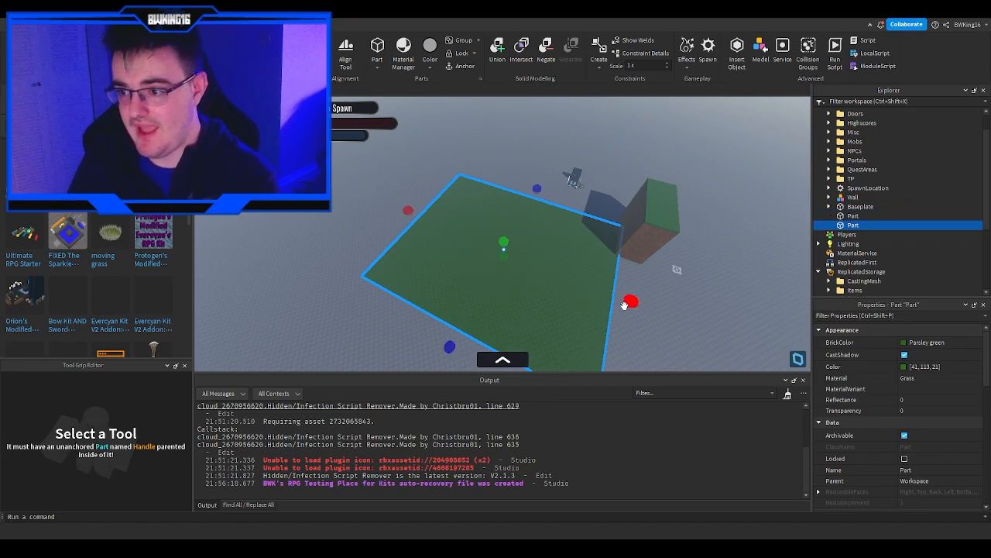
drag(406, 211, 350, 234)
drag(478, 240, 426, 227)
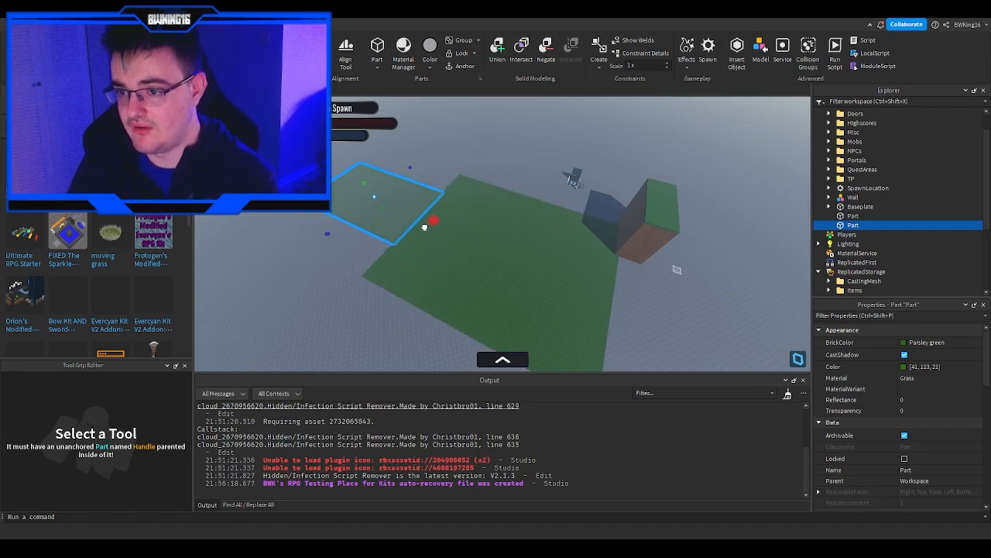
Duplicate the large grass platform and move the copy to the far end of the narrow path
right_drag(425, 228, 444, 221)
click(522, 258)
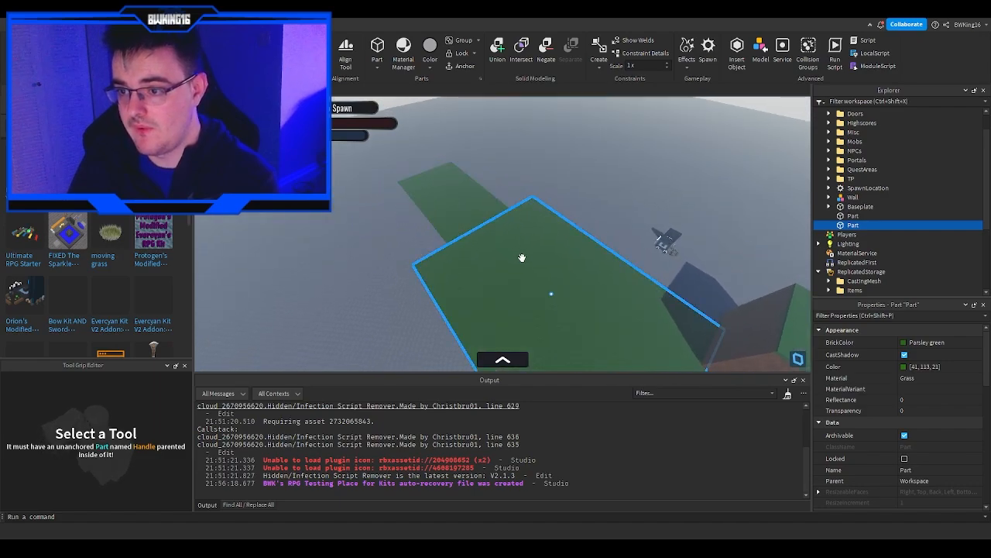
key(ctrl+d)
key(ctrl+2)
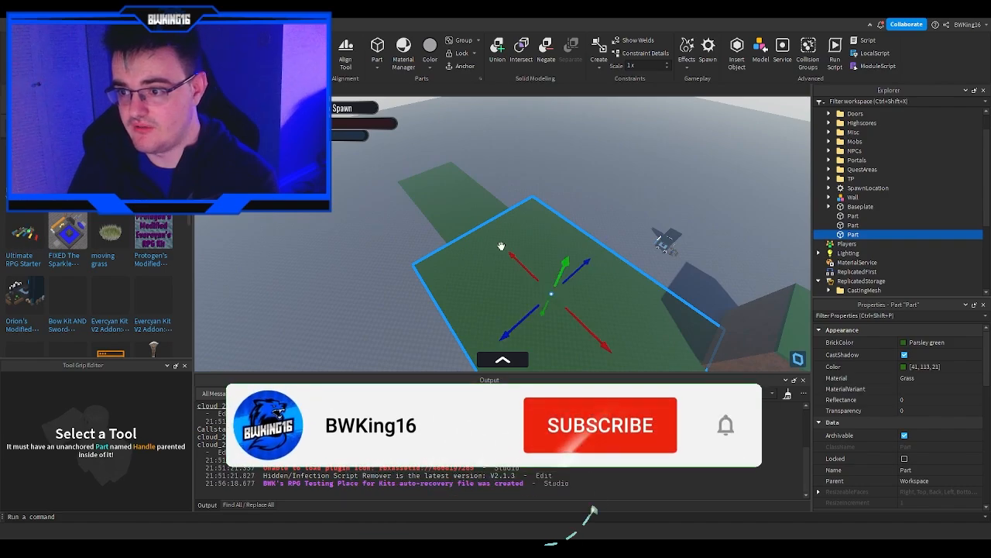
drag(501, 246, 432, 174)
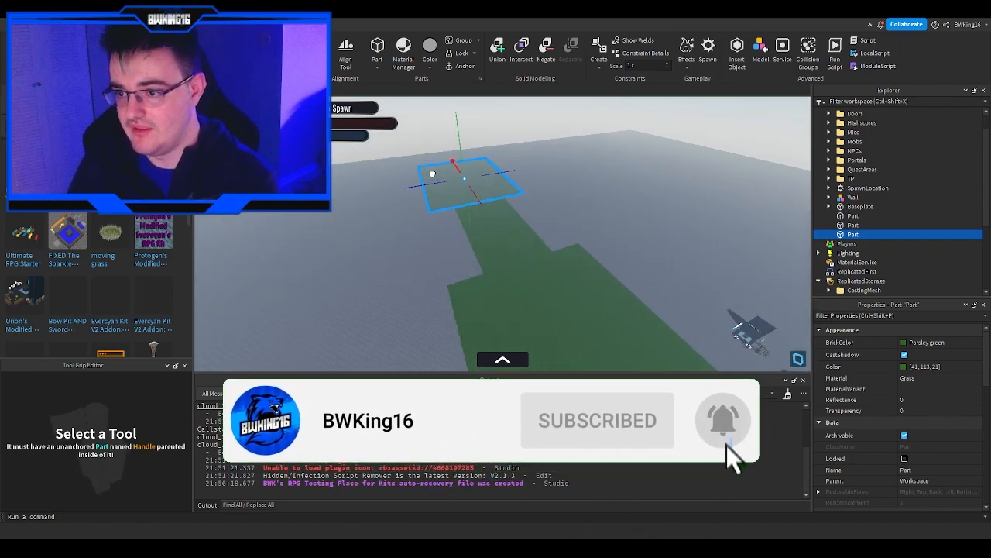
Select the two large grass platforms and the connecting path, and merge them into a single union
key(f)
scroll(496, 227, down, 3)
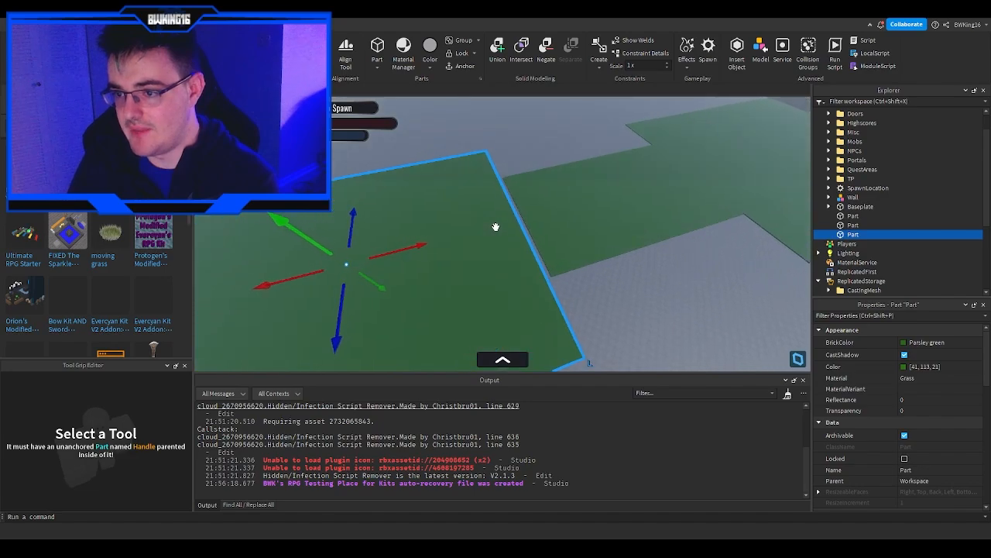
ctrl+click(587, 244)
key(f)
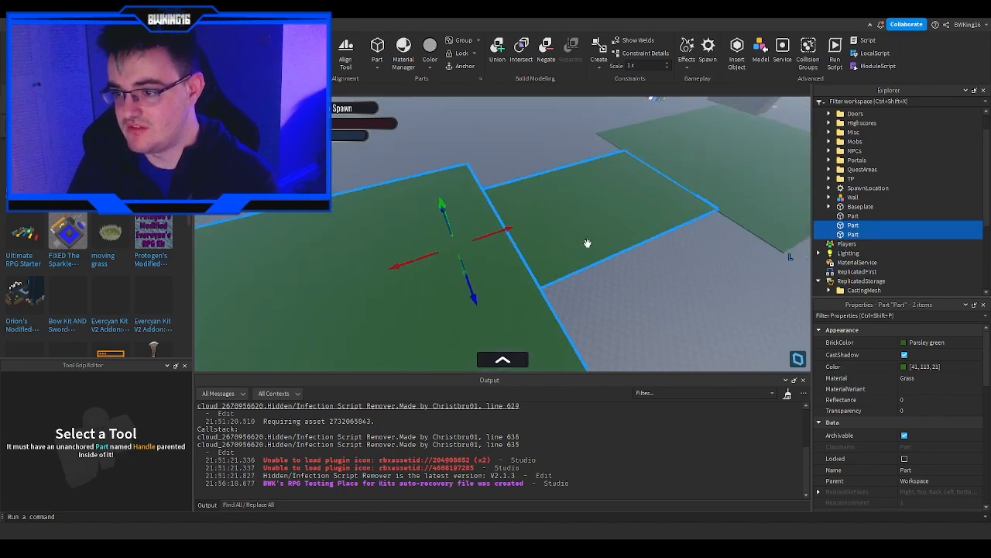
drag(581, 226, 670, 244)
right_drag(670, 243, 667, 240)
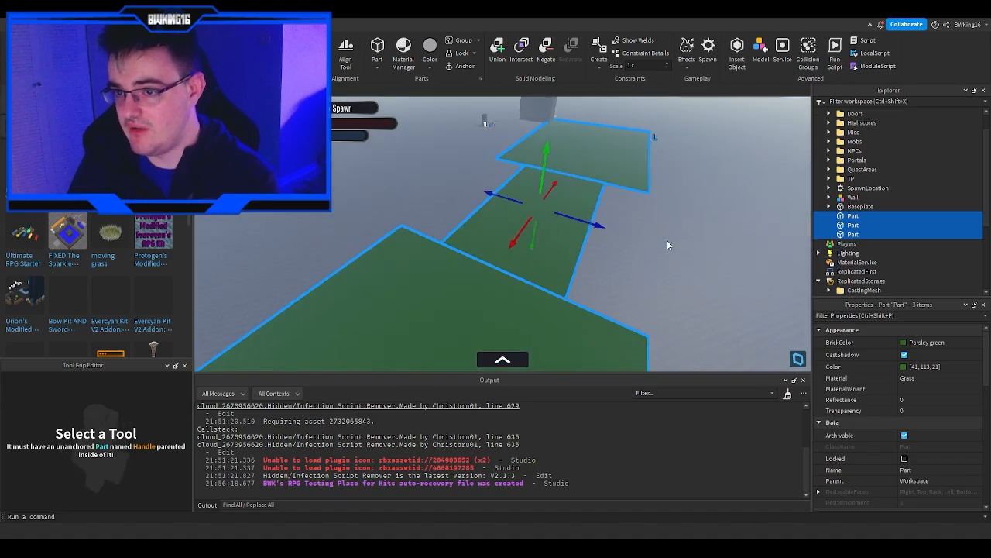
scroll(597, 272, up, 10)
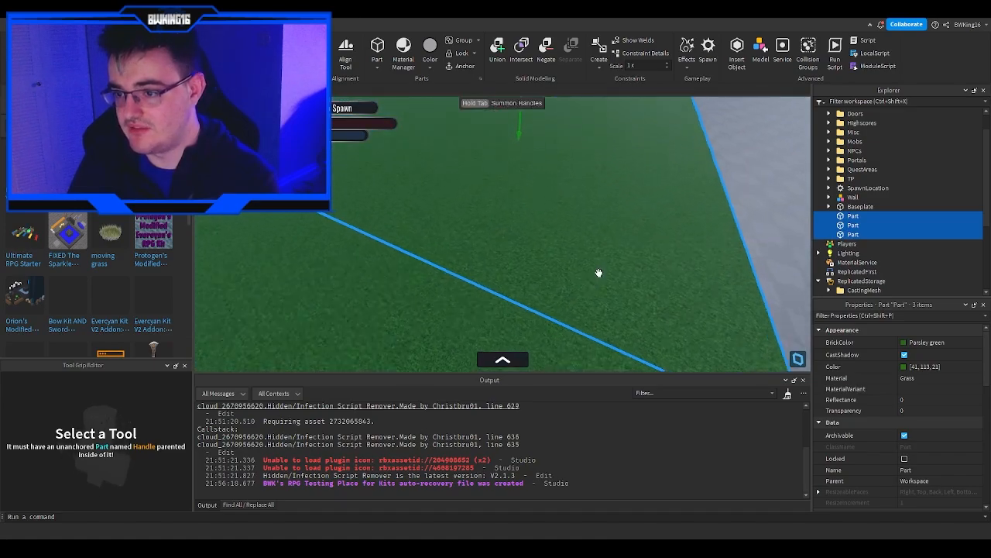
right_drag(598, 273, 597, 273)
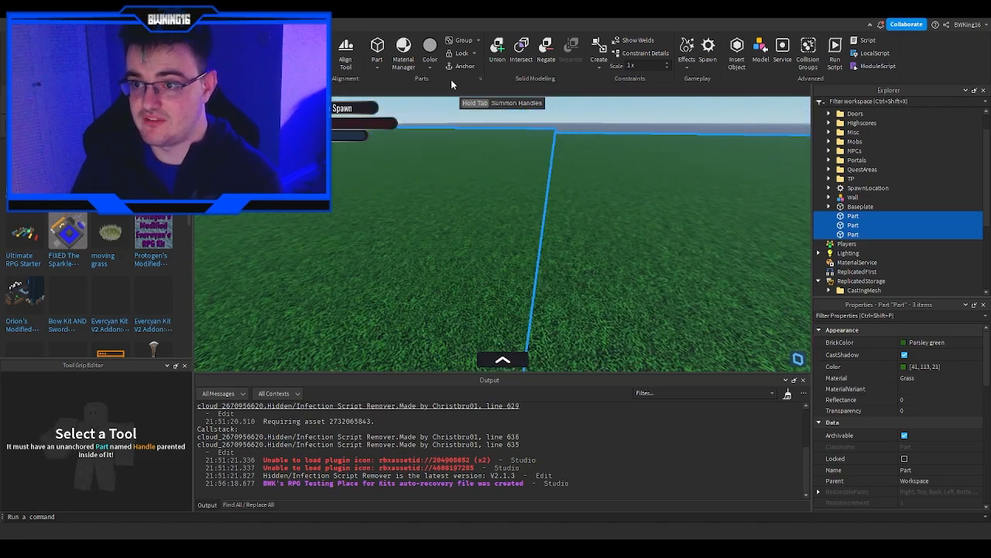
right_drag(640, 186, 595, 200)
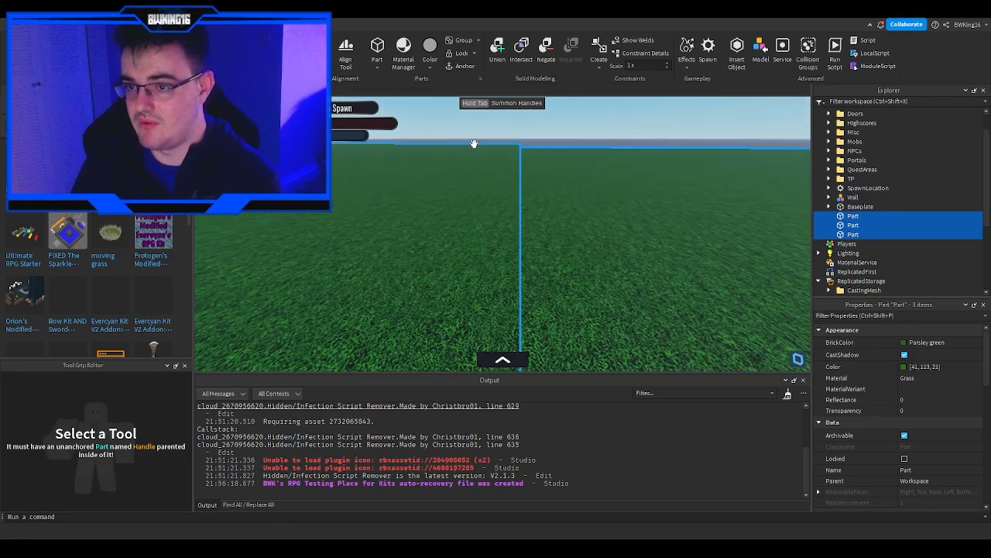
click(496, 55)
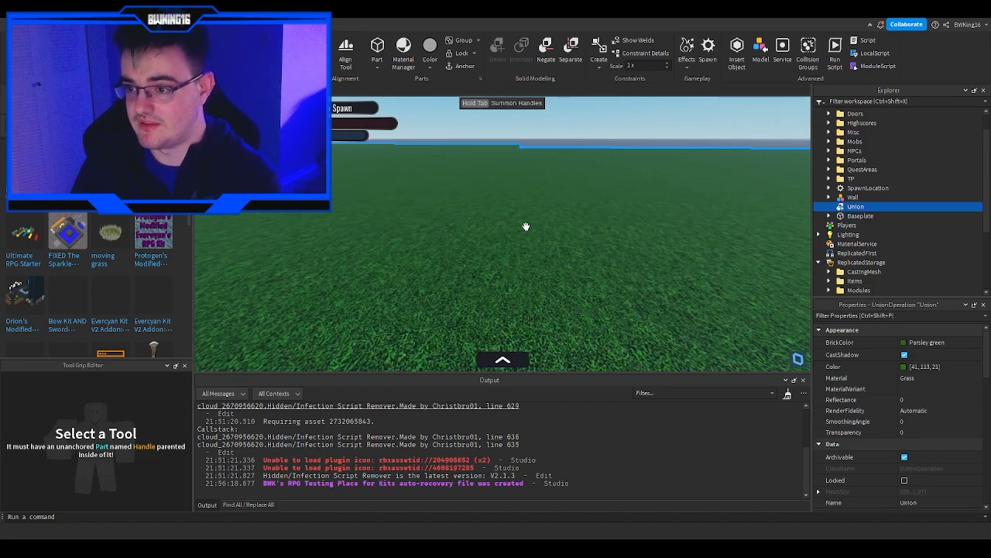
Move the Wall model onto the edge of the merged grass ground, at position -101.75, 43, -115
scroll(524, 224, down, 5)
key(w)
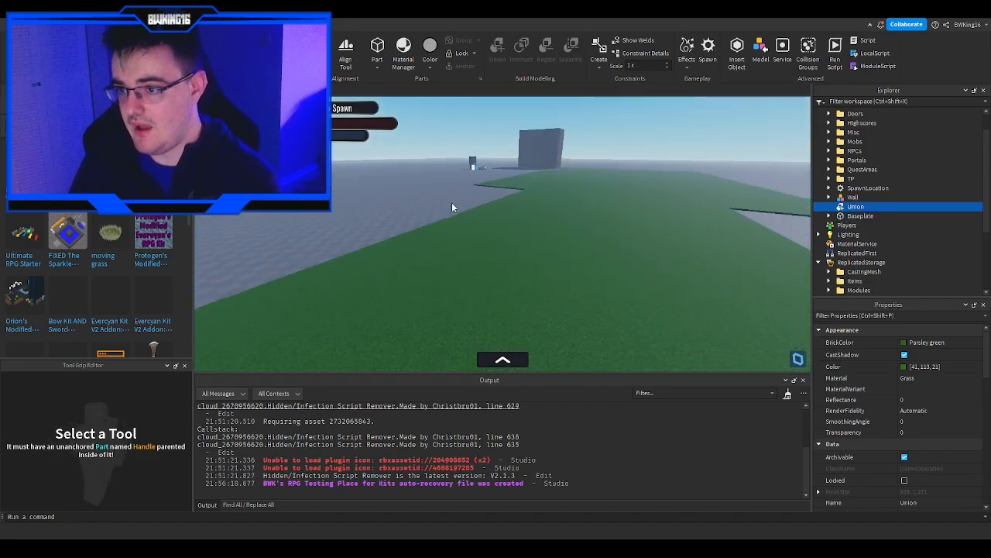
click(448, 203)
key(e)
key(w)
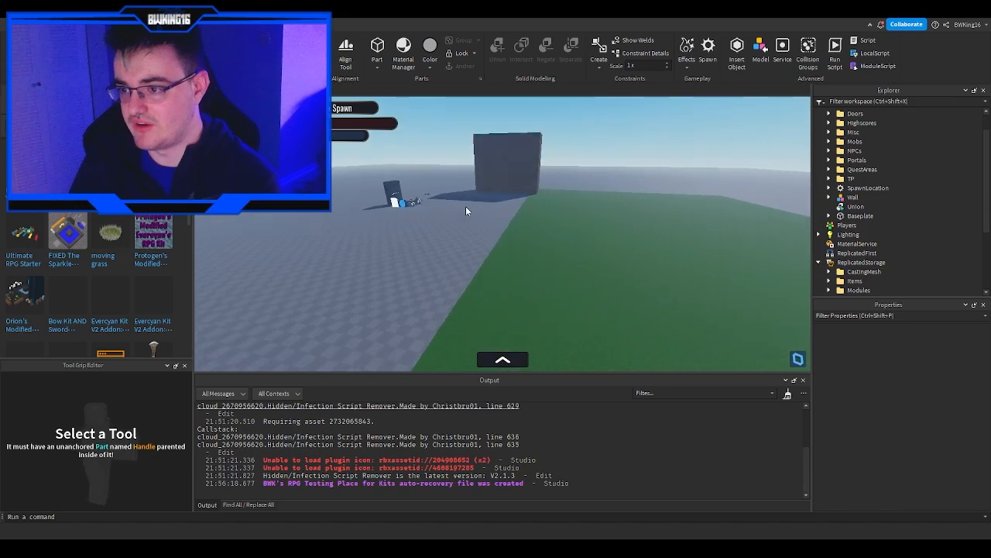
click(564, 245)
drag(565, 245, 573, 248)
key(s)
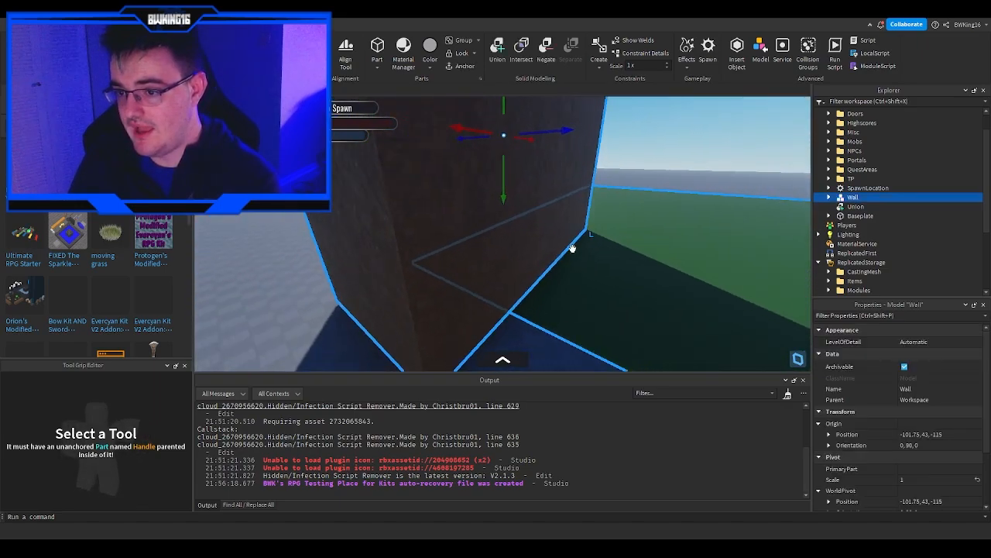
key(w)
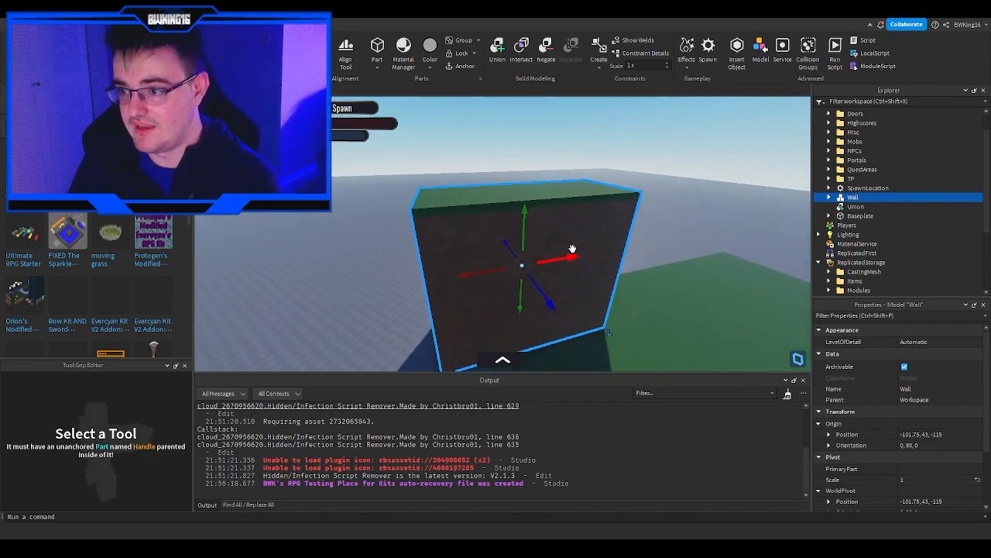
key(s)
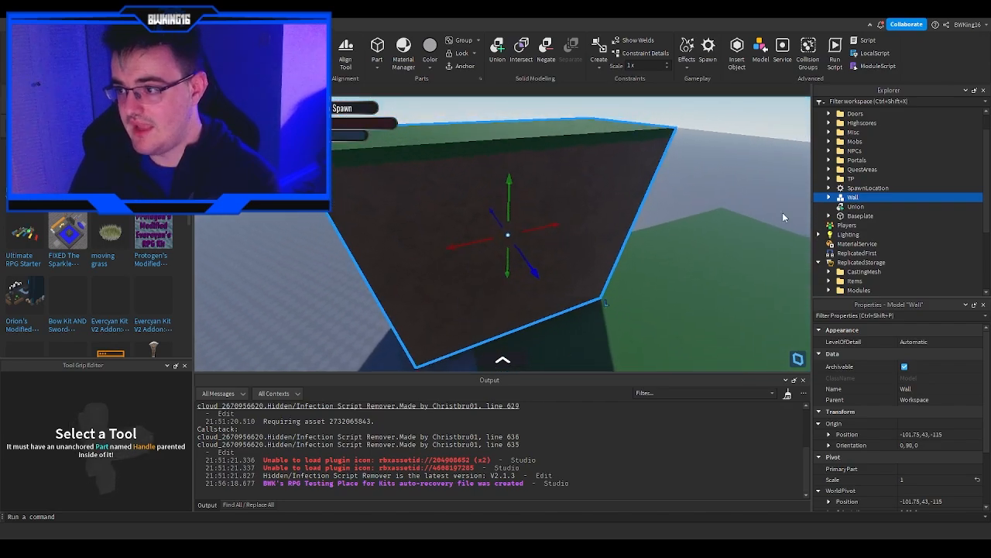
Add a new folder to the Workspace and name it Map
scroll(878, 186, up, 1)
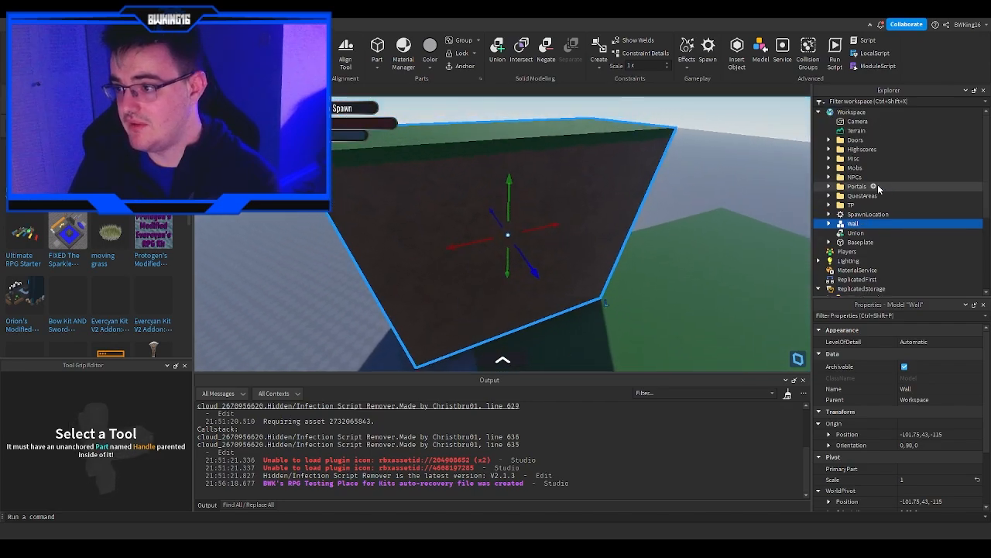
right_drag(681, 157, 589, 161)
key(s)
click(872, 113)
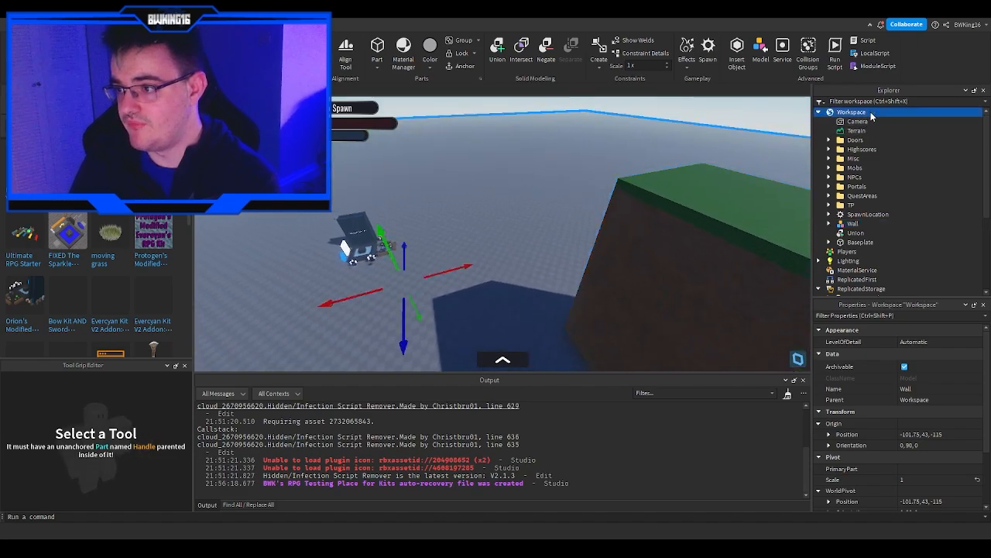
click(849, 175)
click(846, 151)
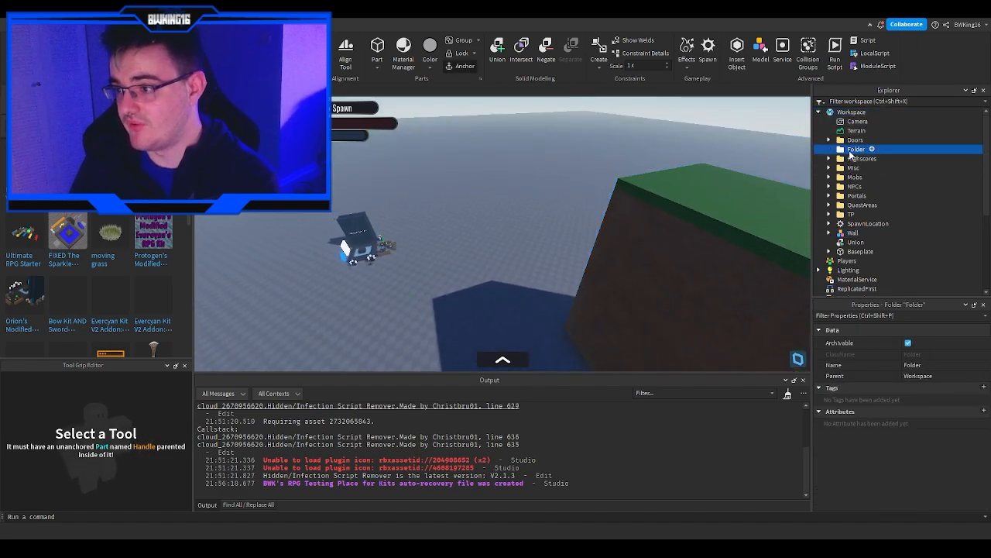
click(852, 149)
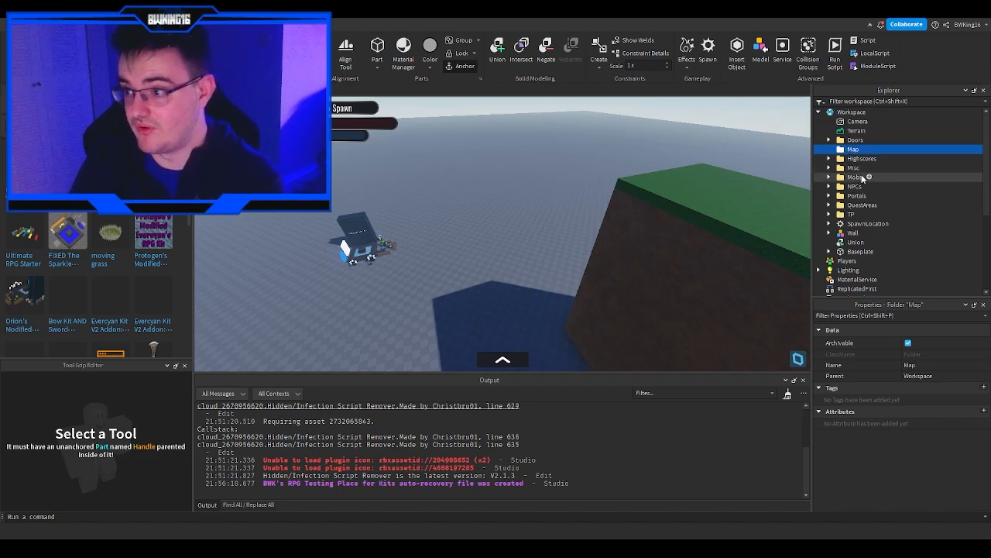
Expand the Misc folder and look over the kit models standing on the baseplate
right_drag(535, 171, 530, 172)
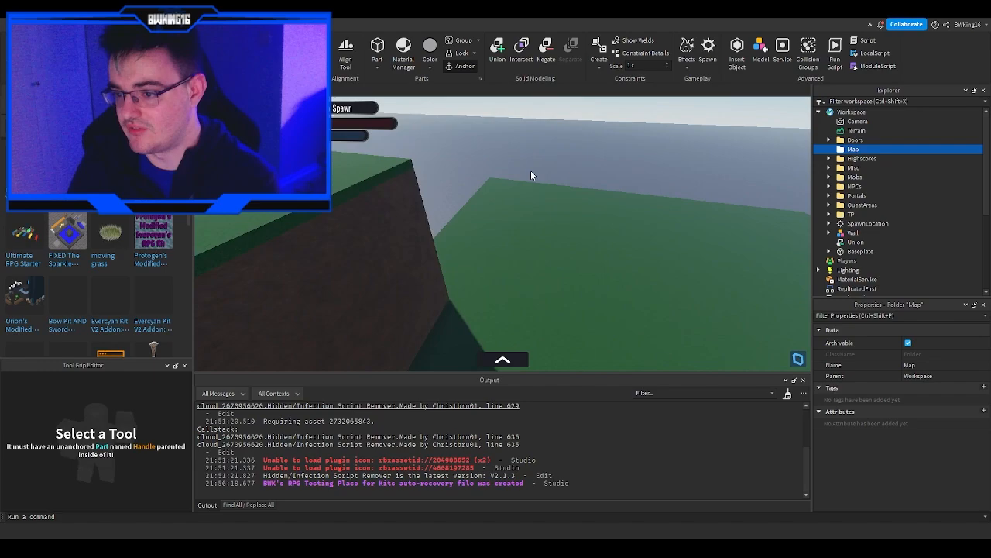
click(829, 168)
right_drag(606, 190, 605, 193)
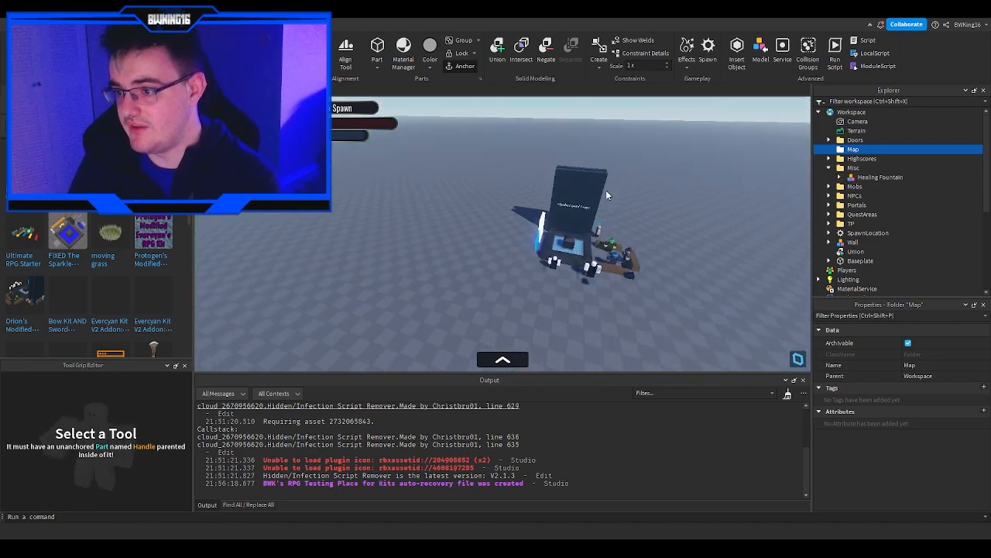
right_drag(535, 212, 475, 213)
Duplicate the Wall model on the ground's edge, rotate the copy to about 94.1°, and slide it sideways to extend the wall
click(476, 213)
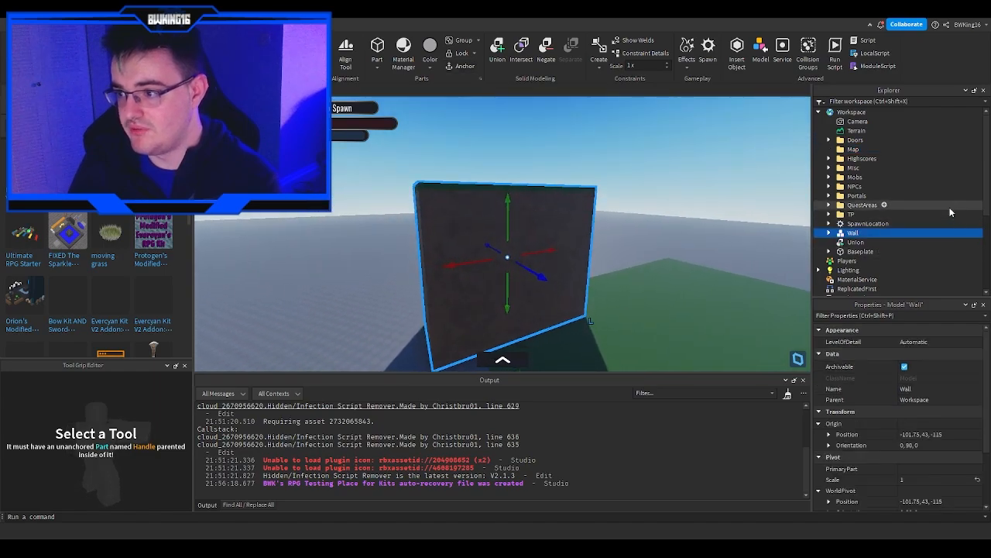
right_drag(685, 193, 685, 193)
key(w)
right_drag(560, 206, 560, 206)
key(s)
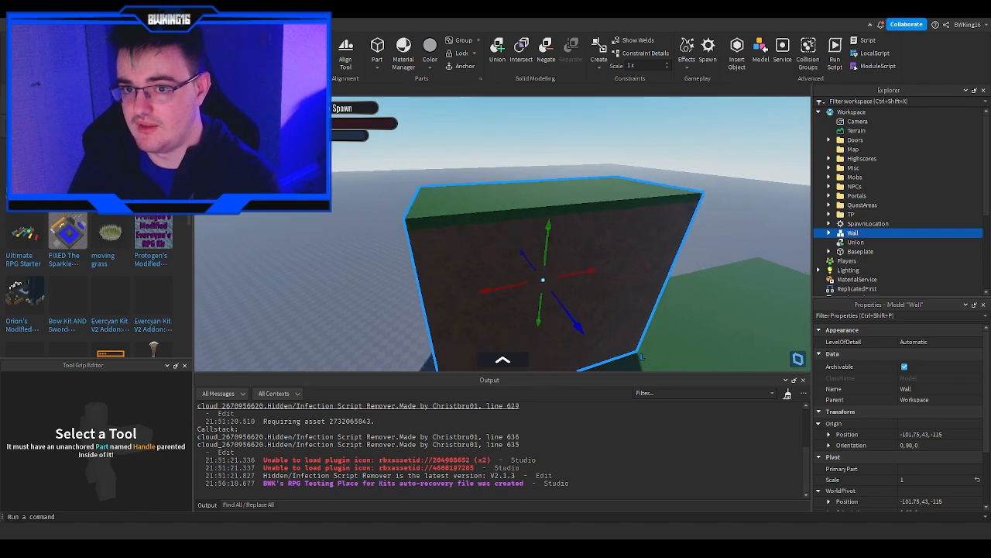
drag(533, 323, 376, 246)
key(ctrl+d)
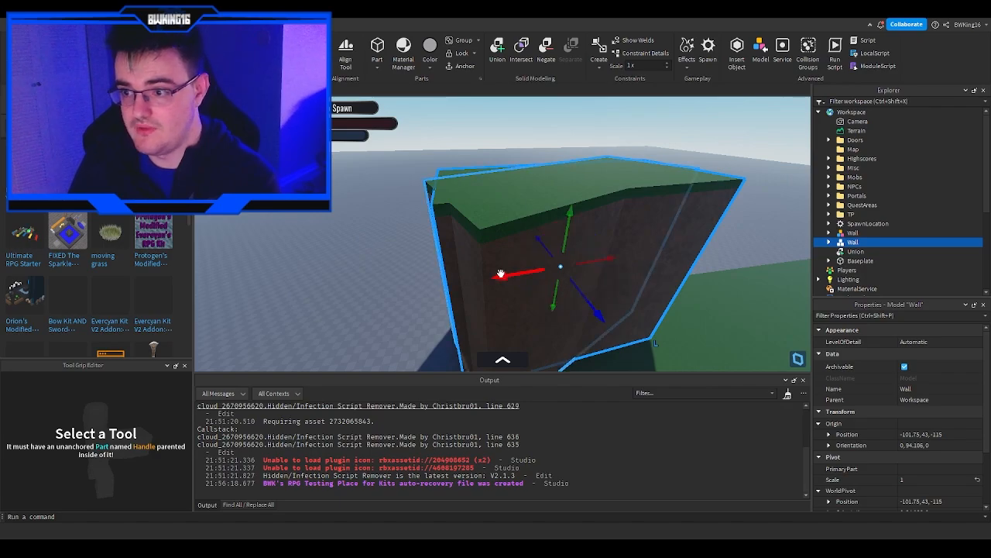
drag(501, 274, 262, 262)
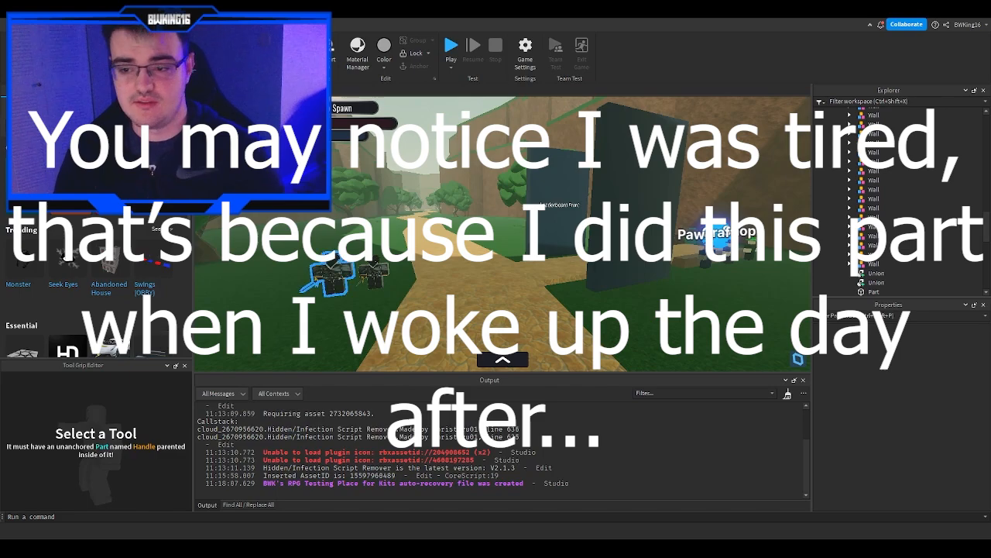
Inspect the Thief and Thief Commander mobs standing on the grass beside the stone path
right_drag(347, 281, 348, 281)
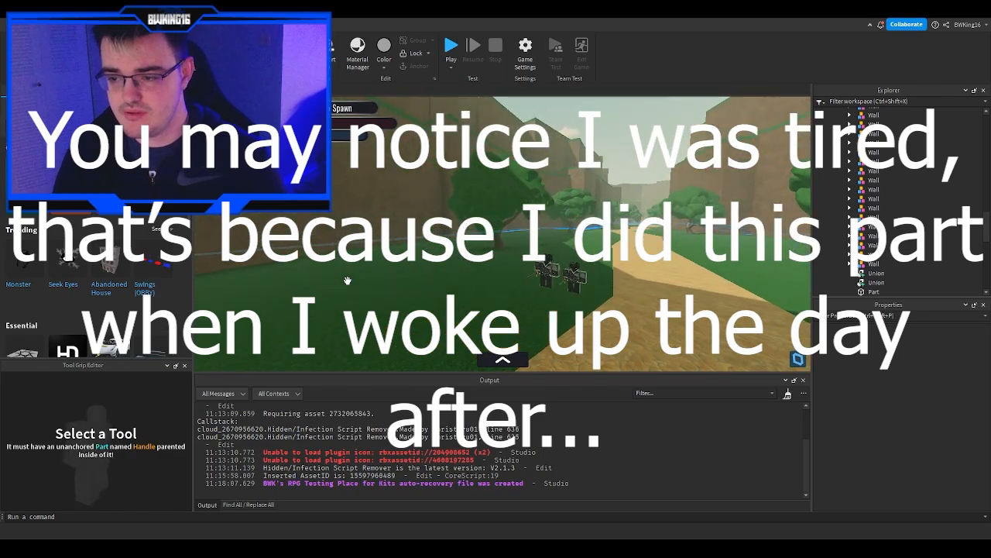
key(w)
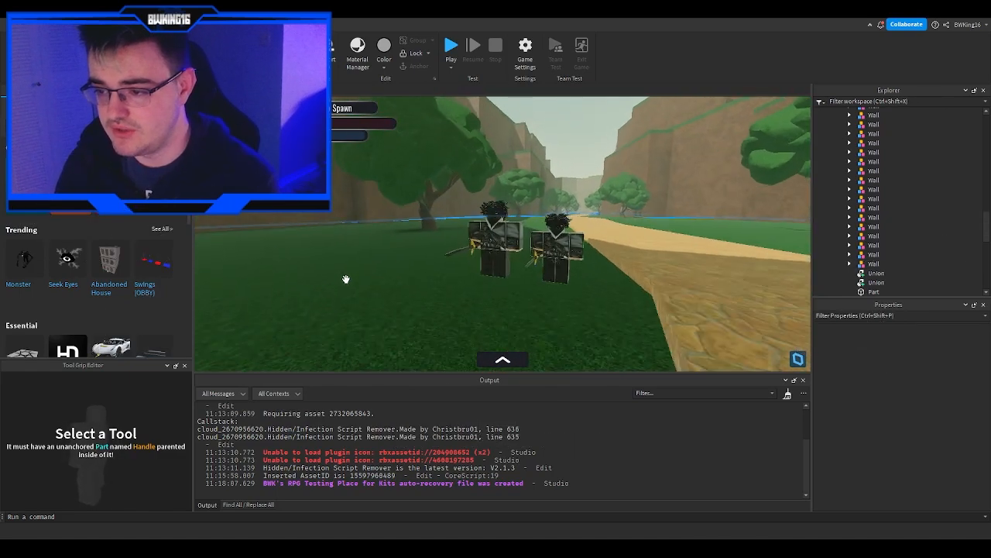
click(563, 287)
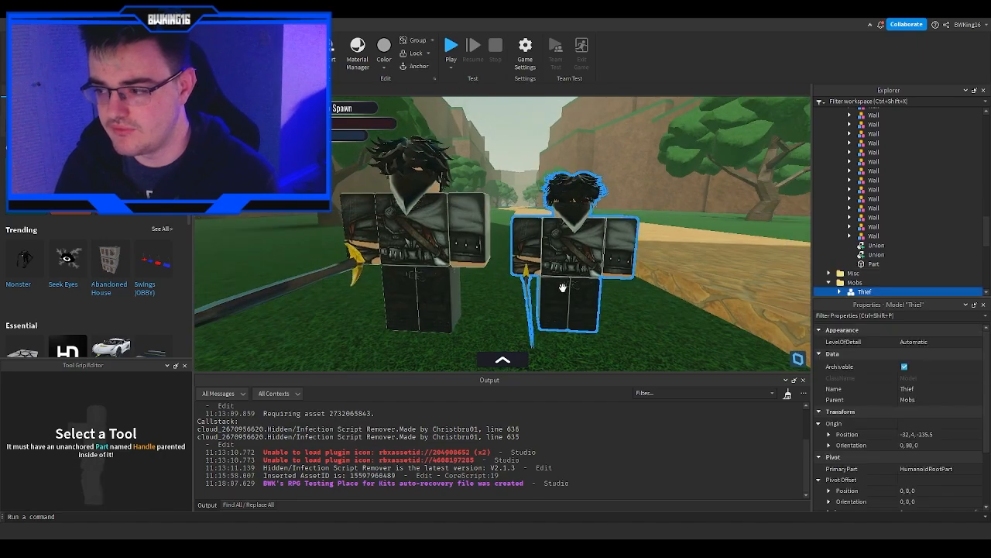
key(w)
right_drag(503, 257, 503, 257)
key(w)
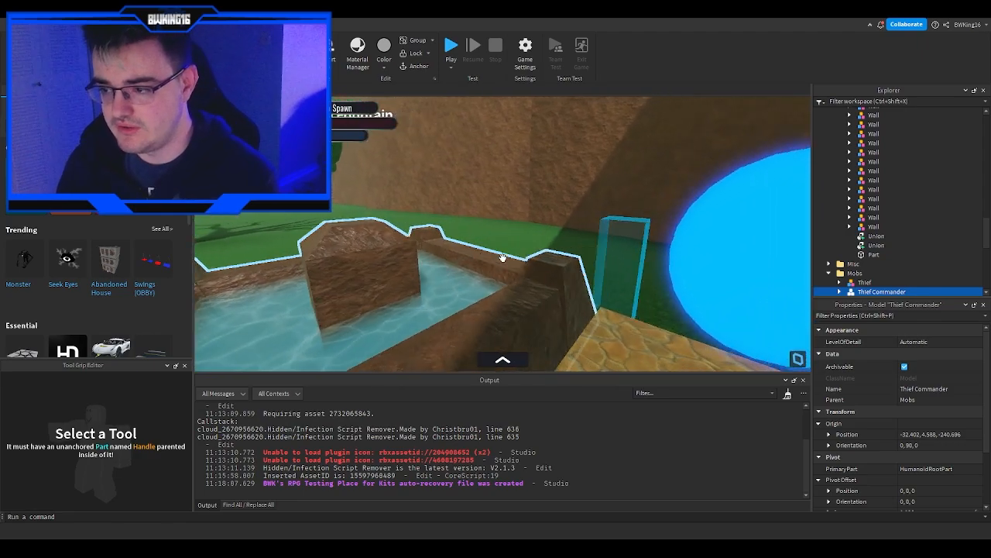
Examine the healing fountain, the Blue Area(No Repeat) quest part, the leaderboards and the path through the finished map
click(543, 255)
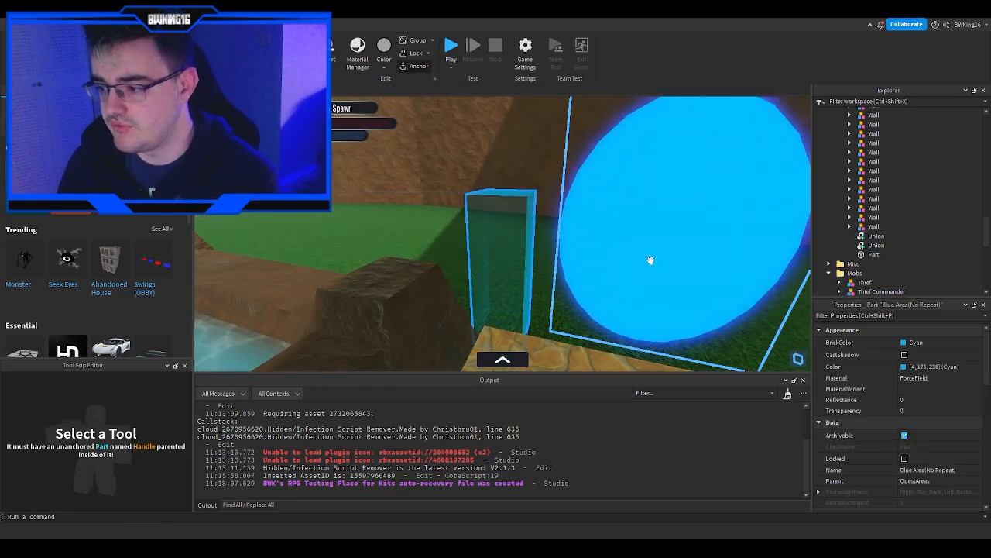
right_drag(650, 260, 574, 246)
key(d)
key(d)
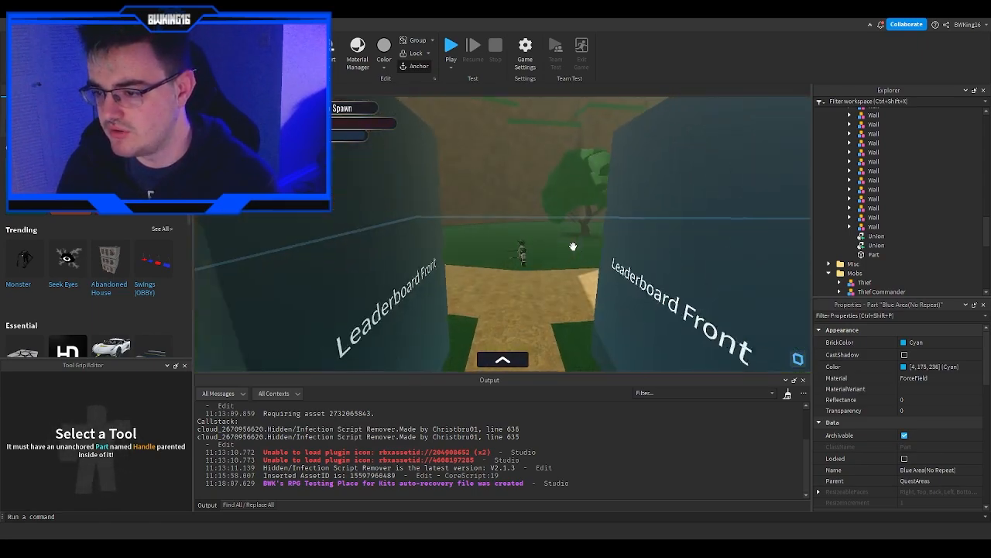
key(w)
right_drag(481, 239, 480, 241)
key(w)
key(q)
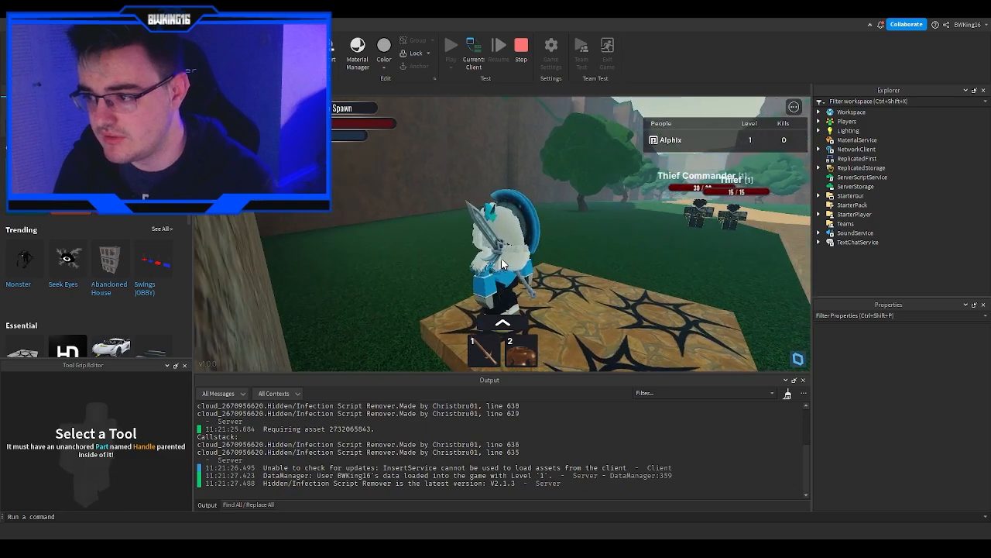
Walk the character across the grass in the play test and let the Thief and Thief Commander give chase
scroll(501, 263, up, 5)
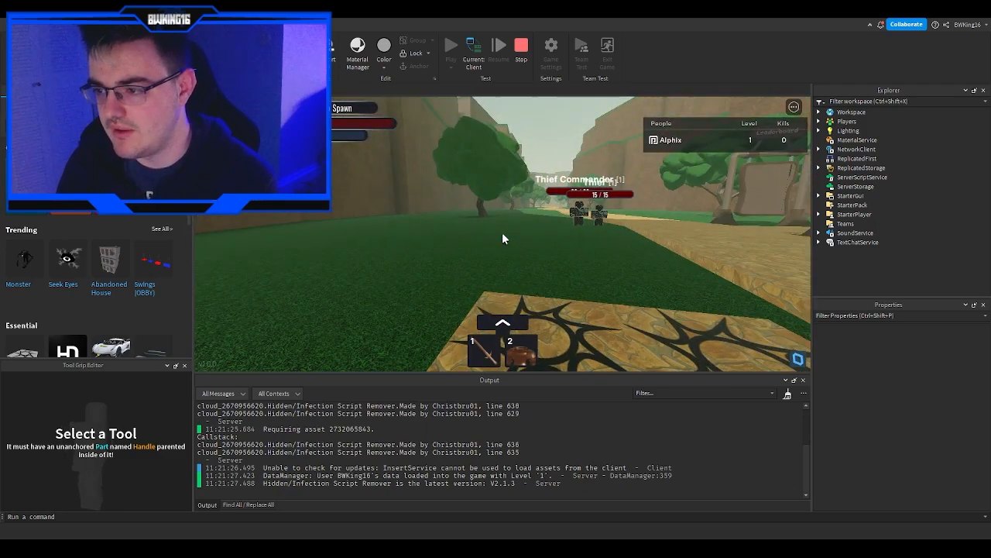
scroll(501, 237, down, 3)
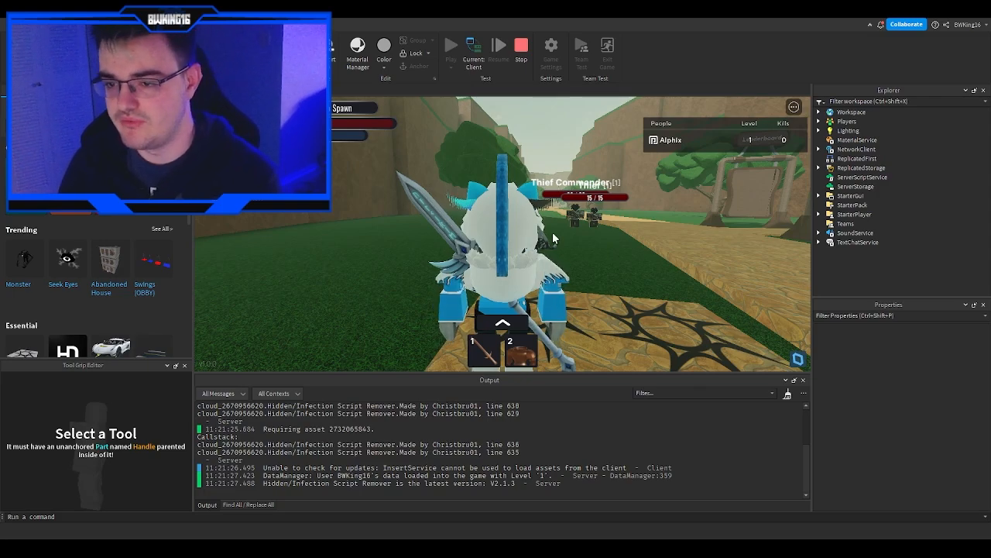
scroll(553, 238, up, 5)
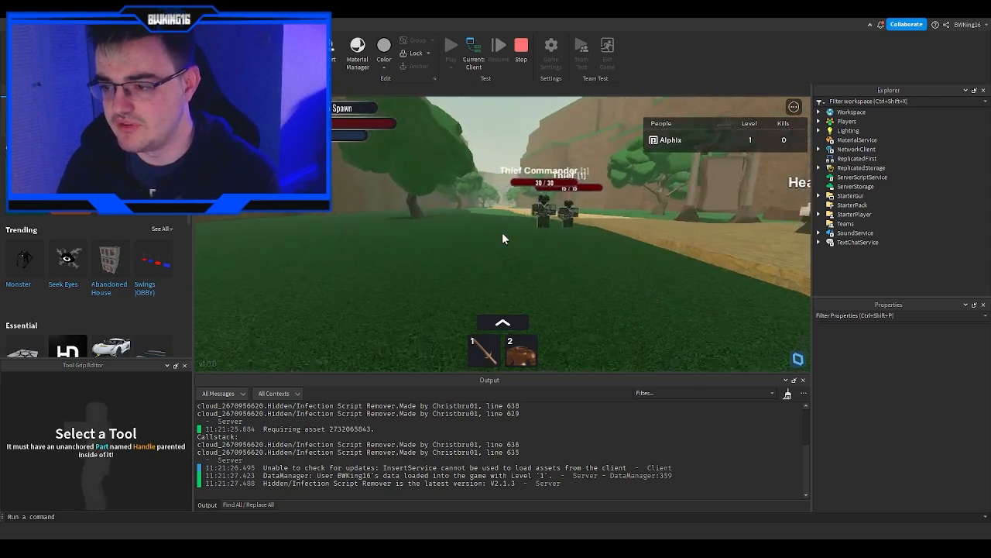
key(s)
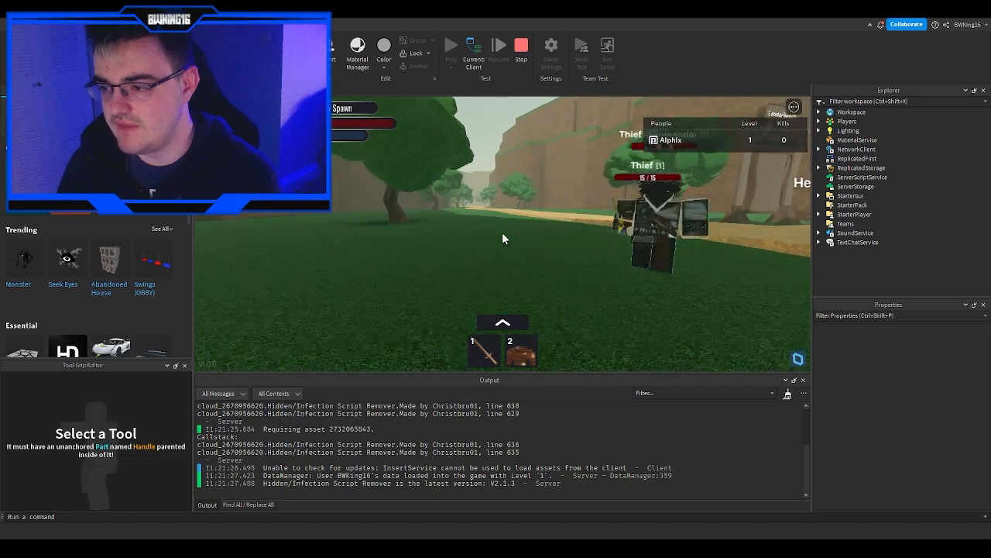
key(w)
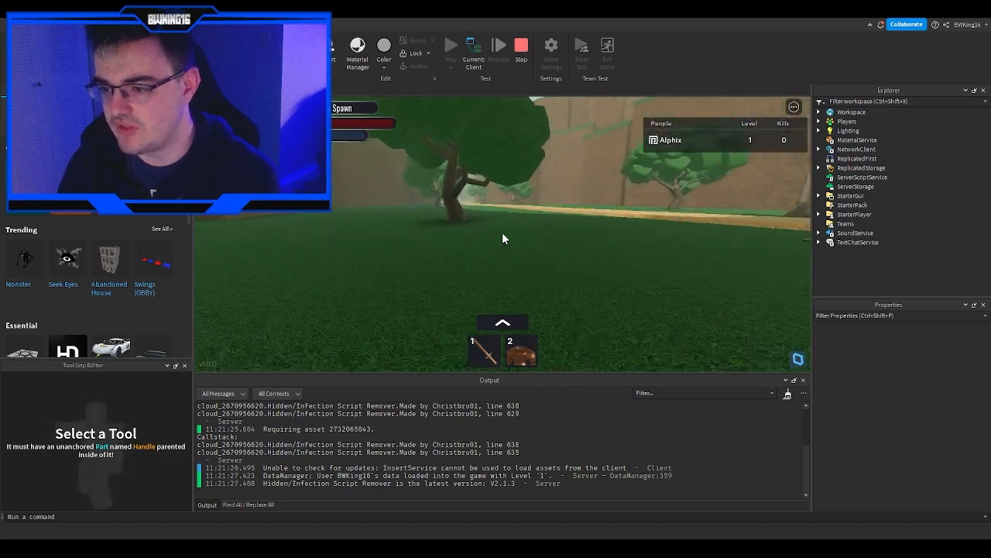
key(w)
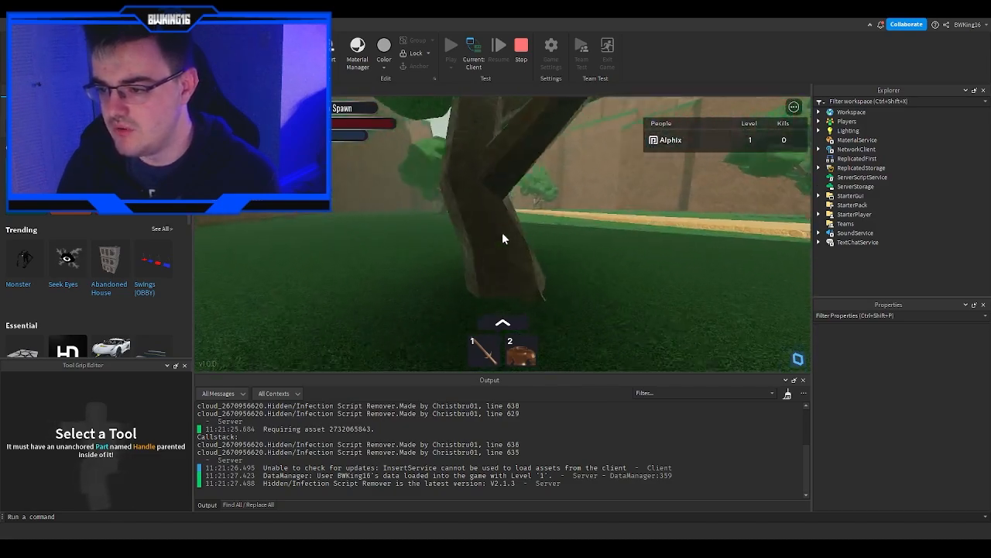
scroll(502, 238, down, 4)
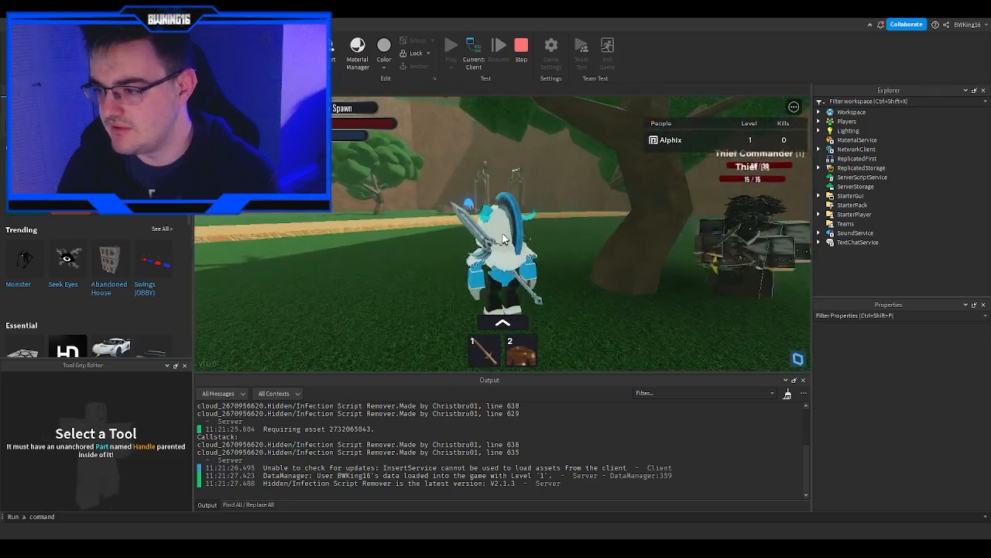
right_drag(503, 238, 503, 239)
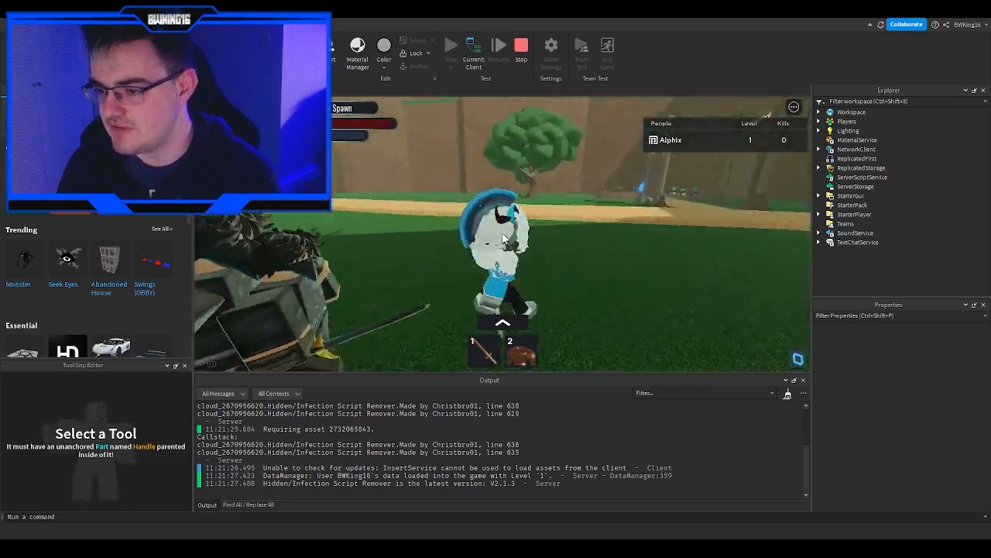
scroll(502, 239, up, 4)
key(s)
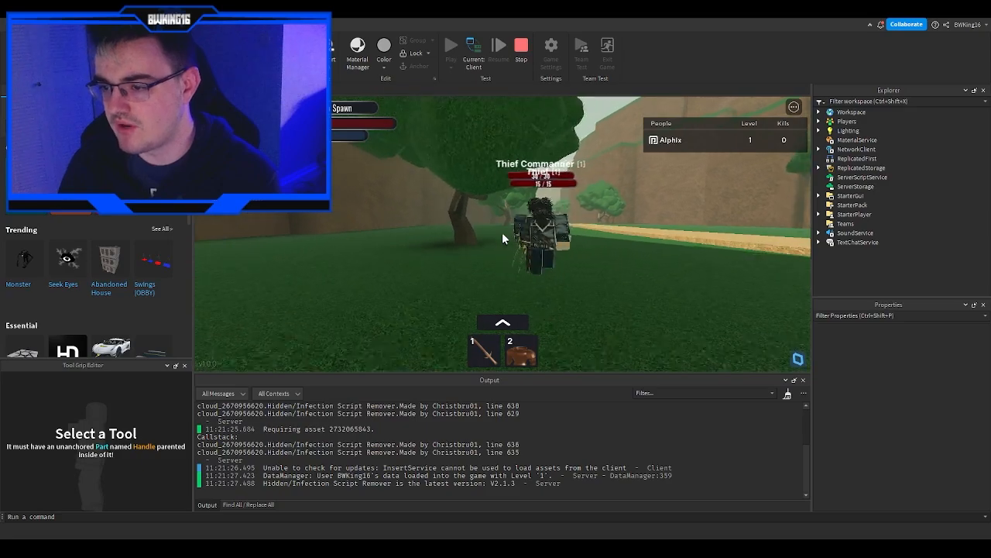
key(s)
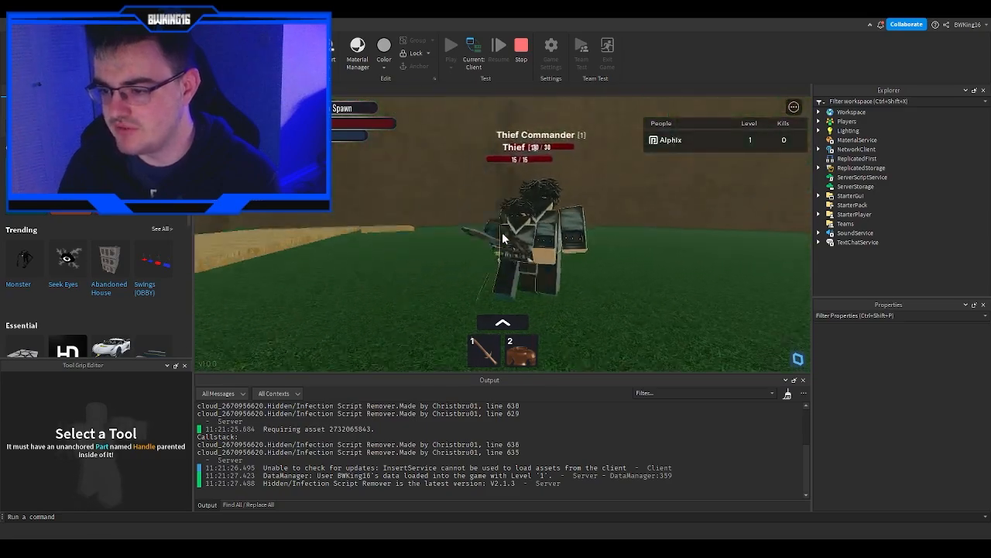
Equip the sword from the first inventory slot and run along the stone path past the leaderboards in the play test
key(1)
click(503, 237)
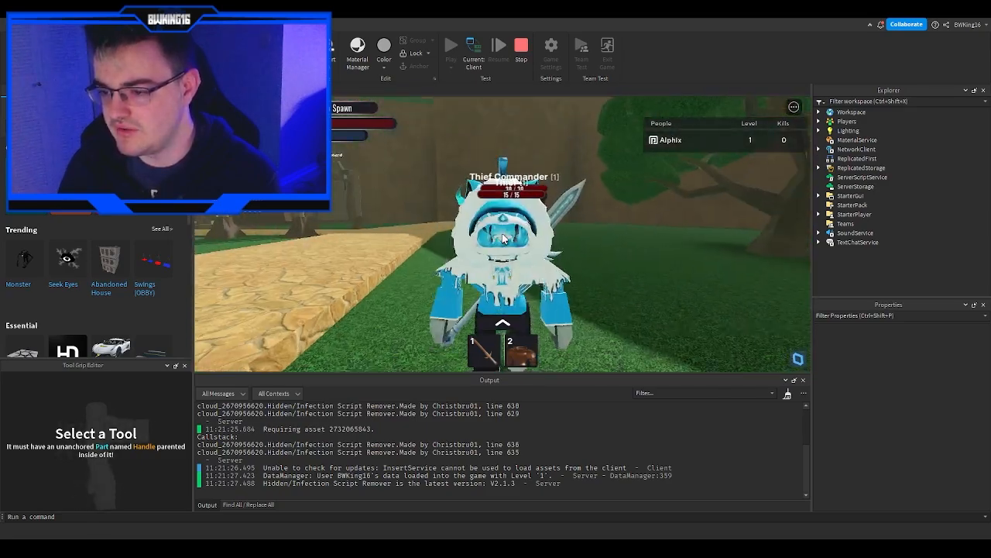
click(502, 238)
key(w)
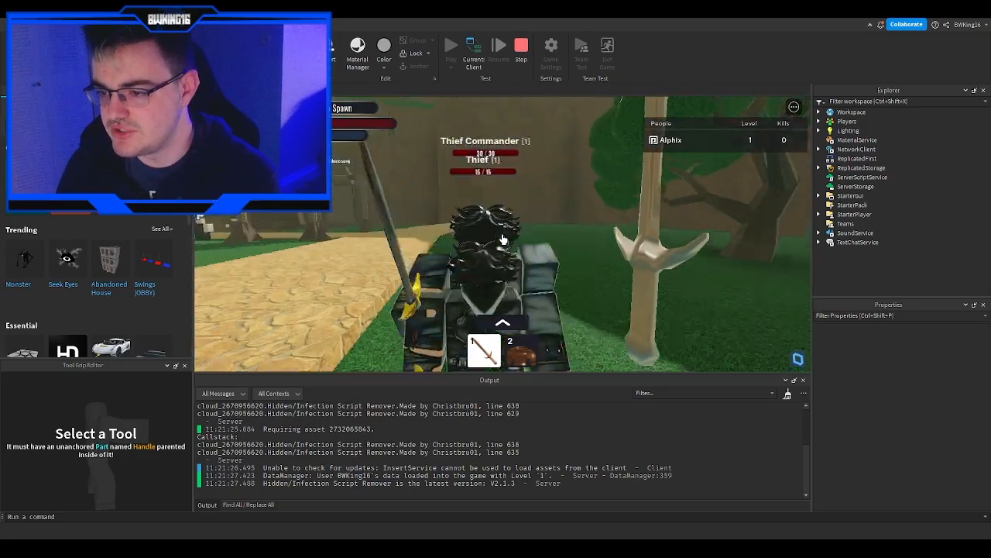
key(w)
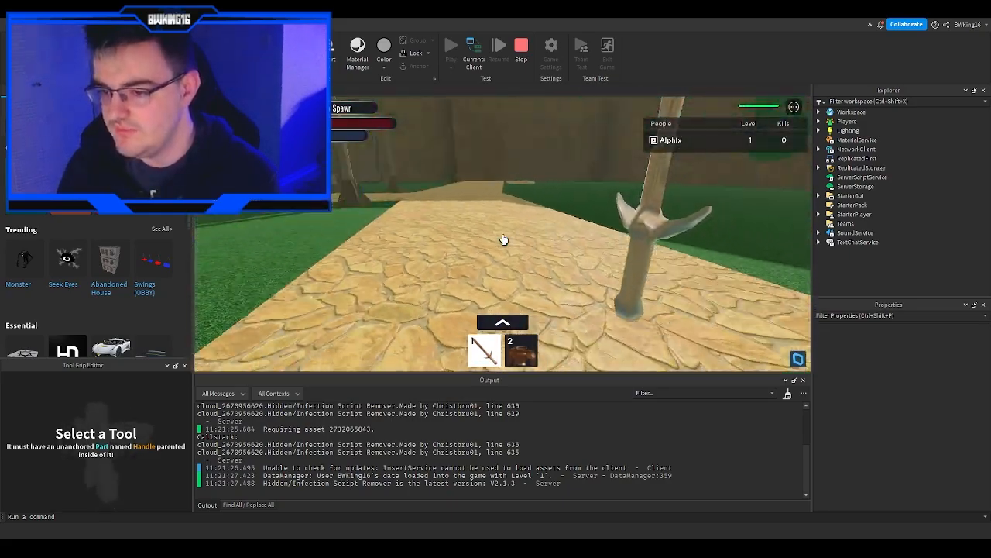
key(a)
key(w)
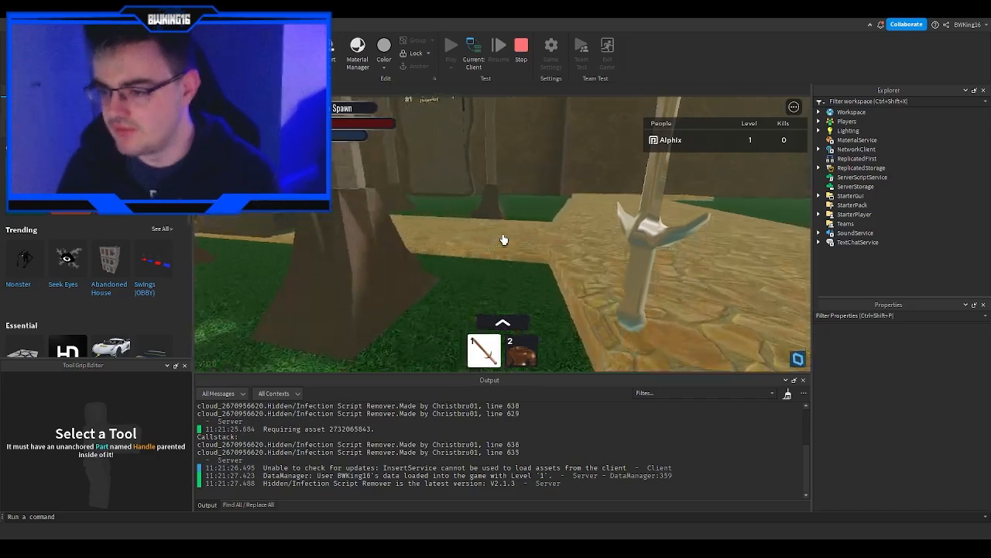
key(a)
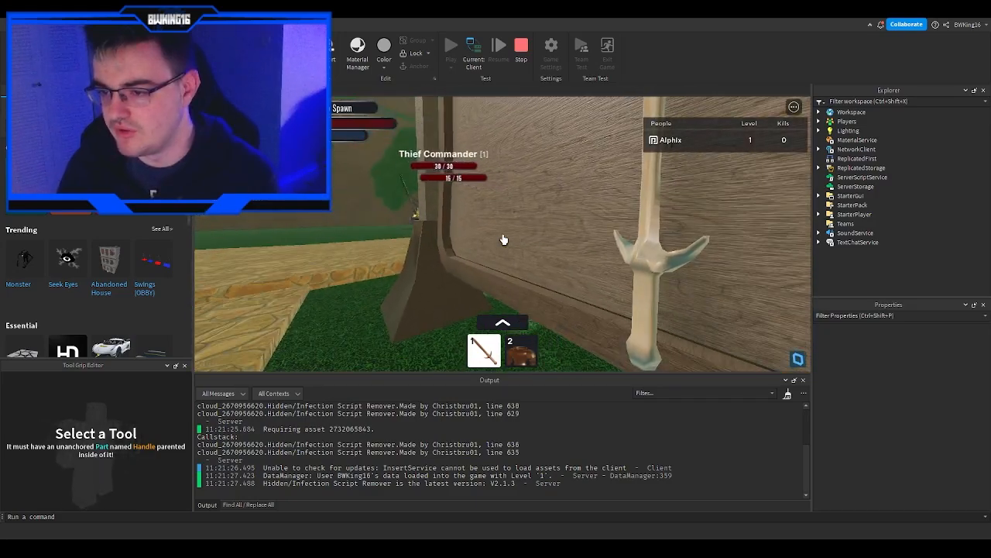
key(w)
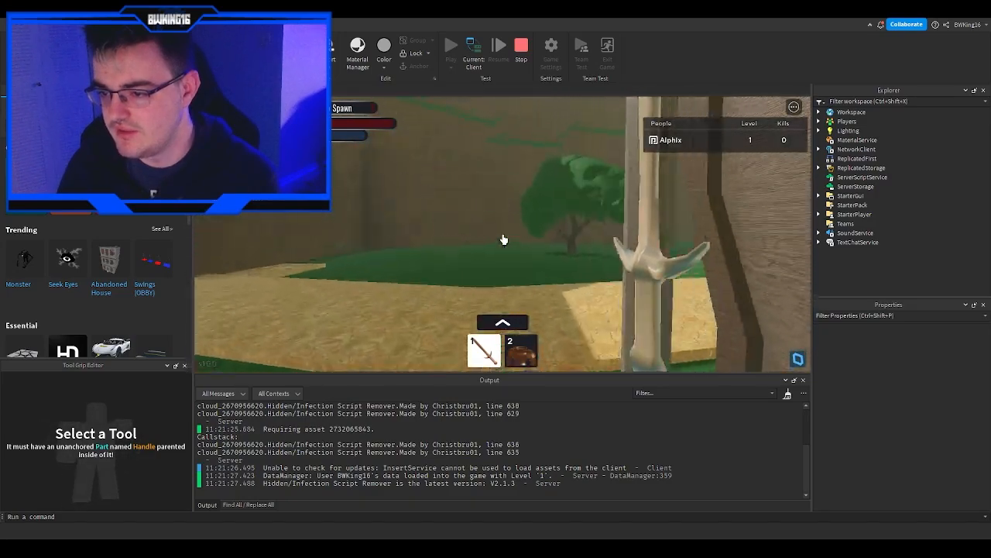
Attack the Thief and Thief Commander with the sword while backing away, and stop the play test
key(s)
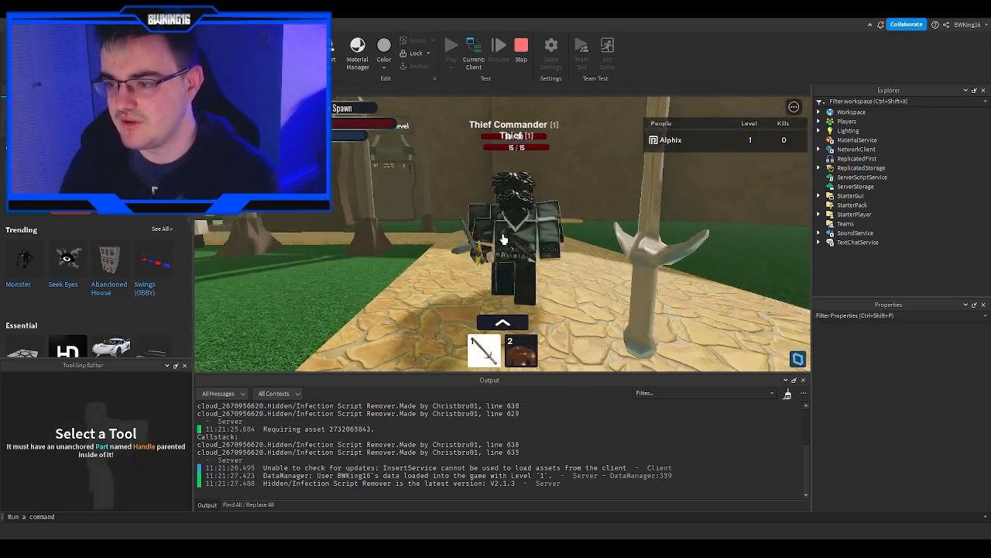
click(503, 239)
key(s)
click(503, 239)
key(s)
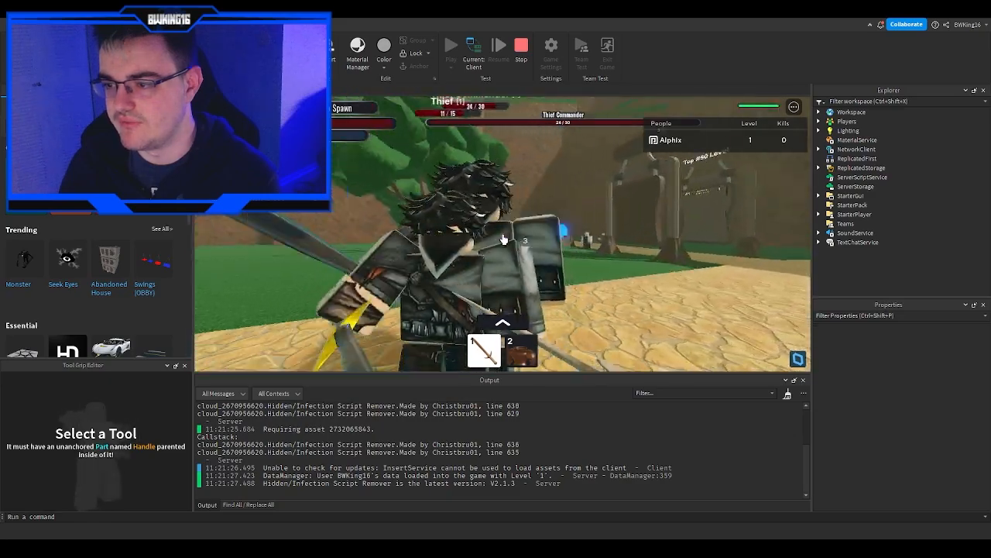
click(503, 239)
key(s)
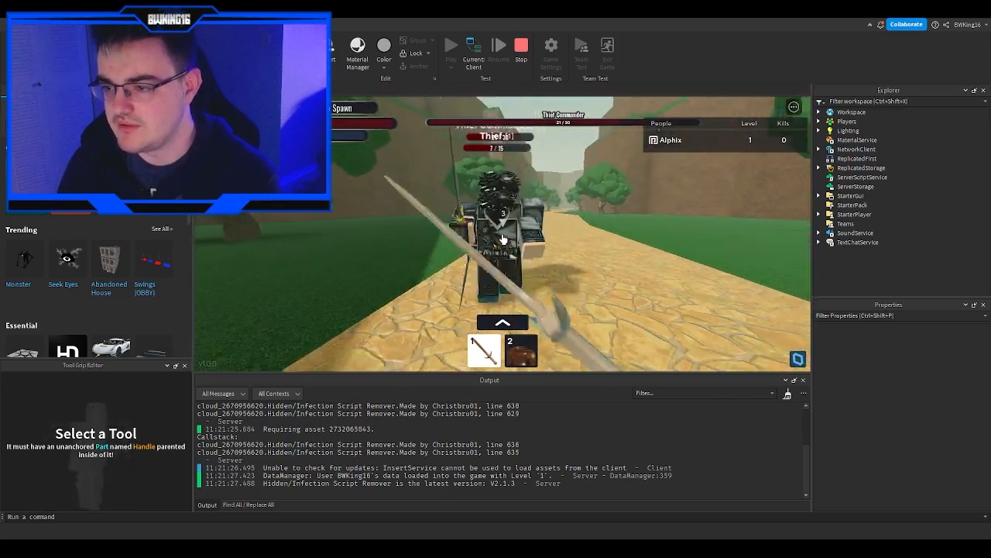
scroll(503, 232, down, 5)
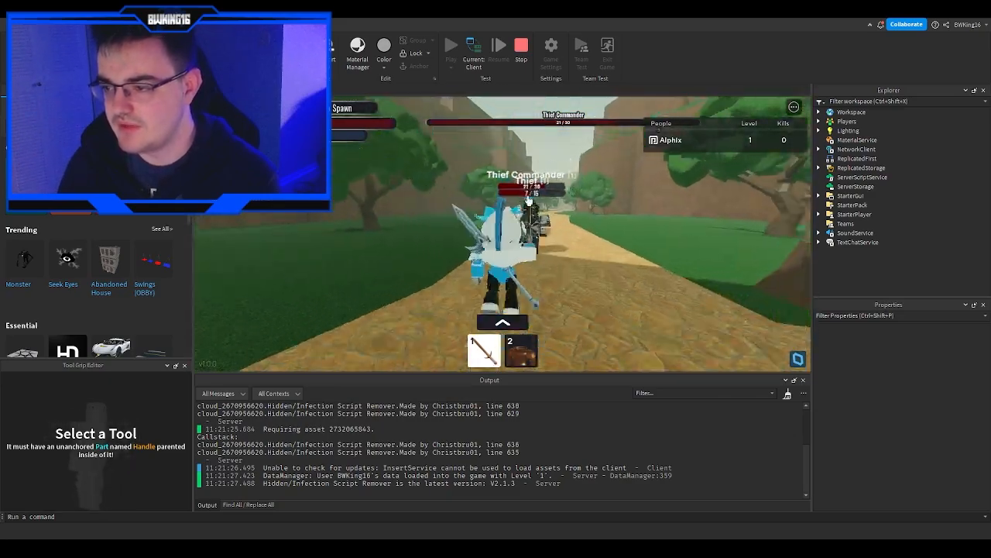
key(a)
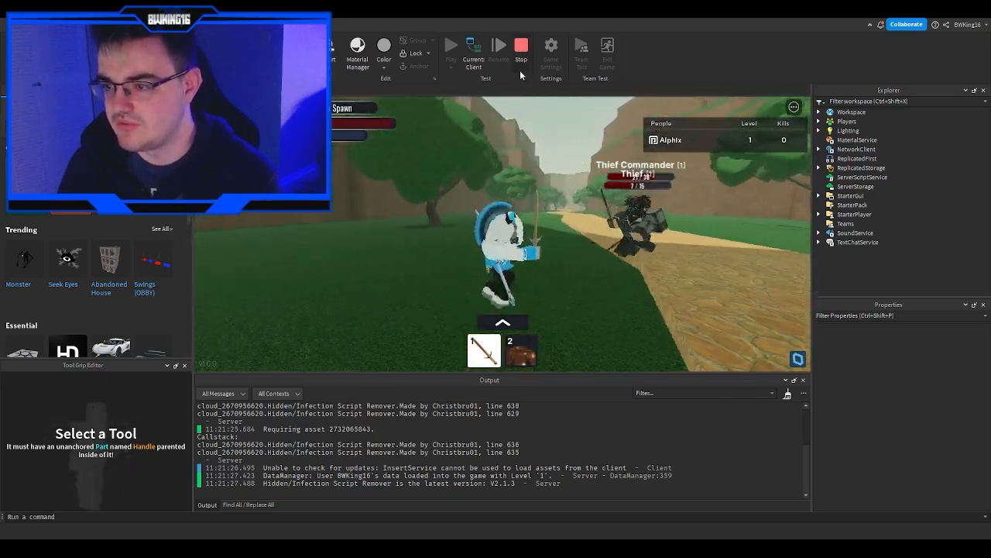
click(519, 71)
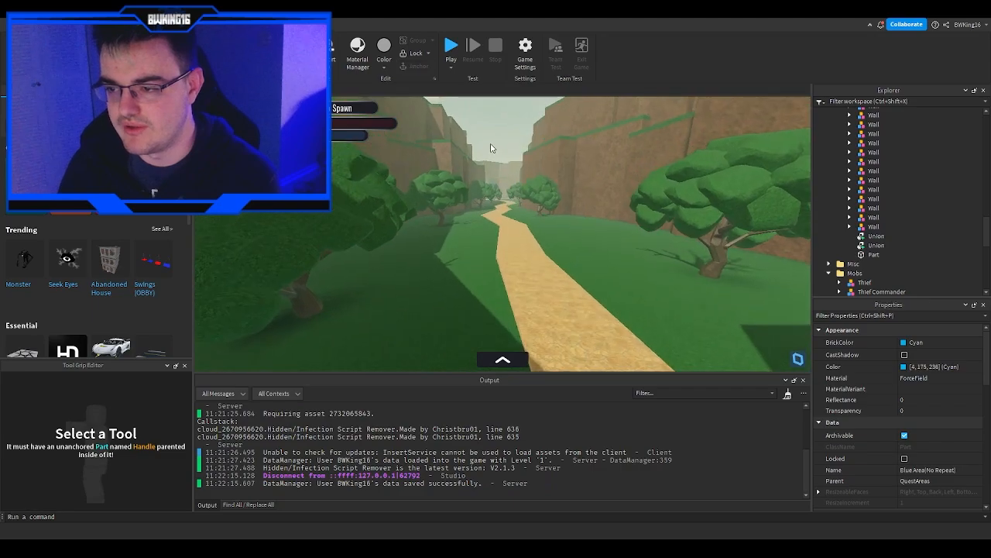
Examine the Thief and Thief Commander on the grass and the spawn pad beside the stone path
click(428, 56)
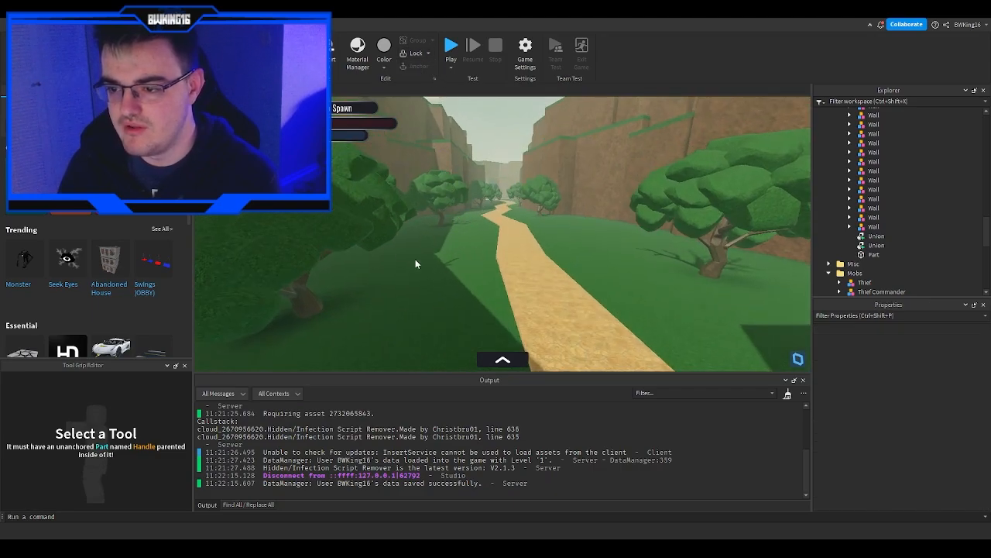
scroll(424, 257, up, 5)
scroll(425, 257, up, 5)
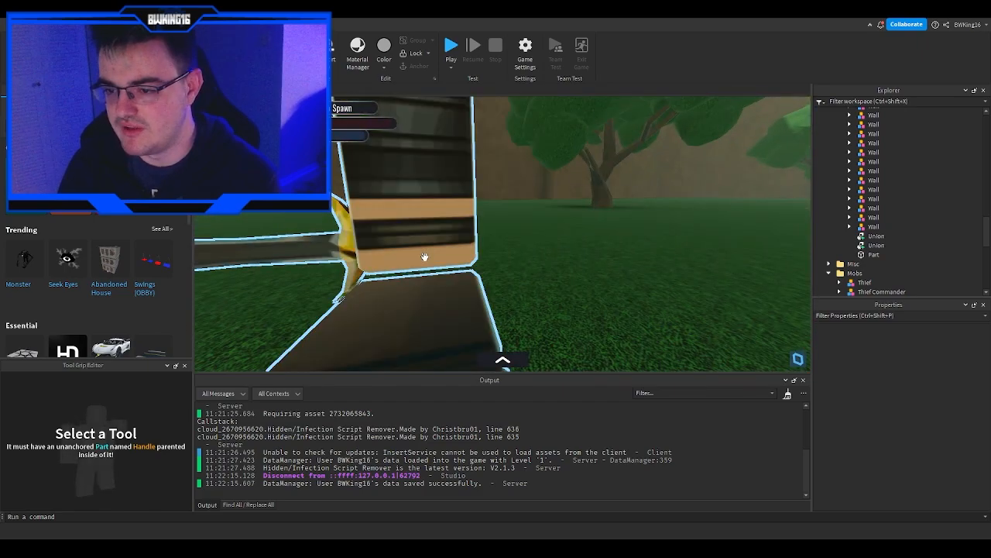
scroll(424, 257, down, 5)
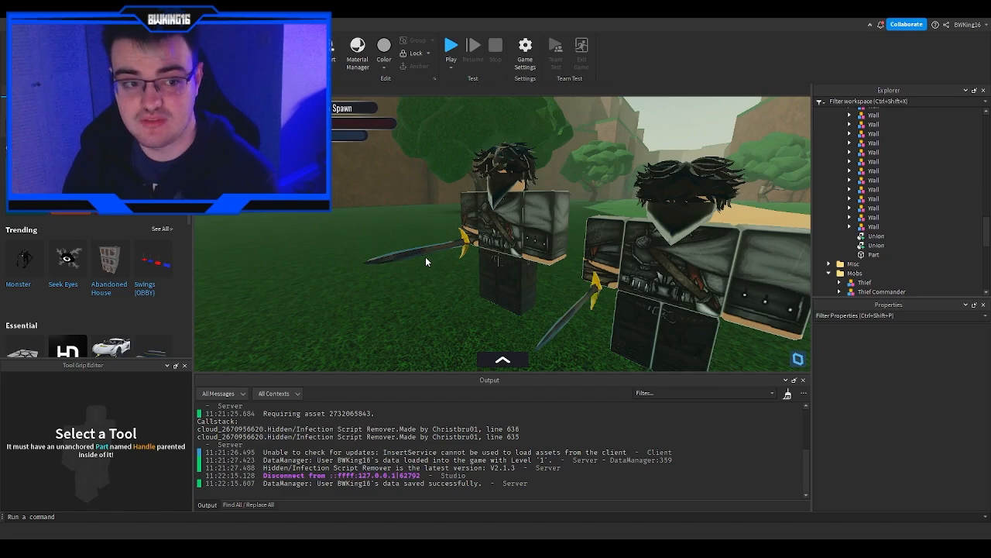
scroll(425, 256, down, 2)
right_drag(425, 257, 423, 251)
key(w)
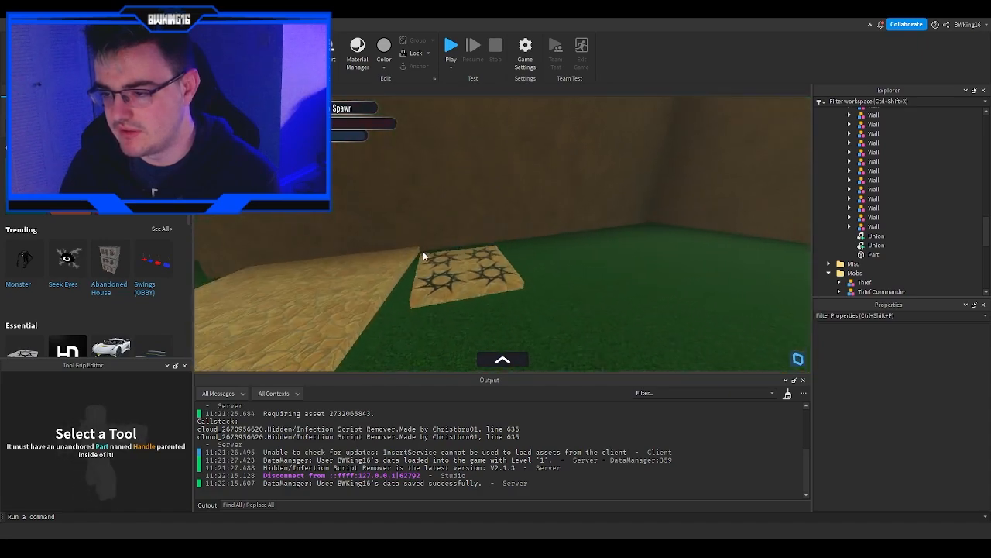
key(w)
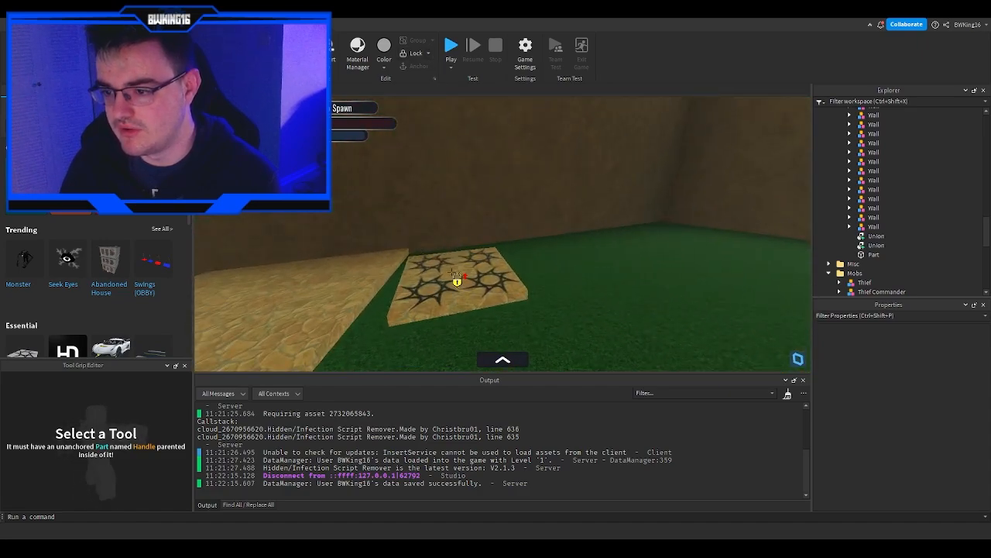
right_drag(489, 228, 489, 228)
key(w)
key(w)
click(489, 228)
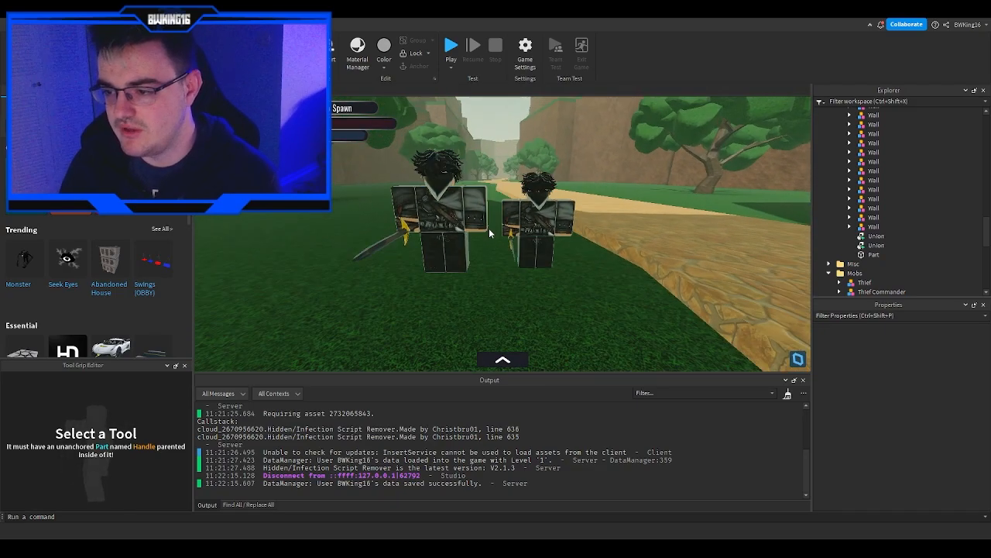
Open the Thief's MobConfig script, read through its drop, spawn and animation settings, and close it
click(512, 222)
scroll(864, 203, down, 2)
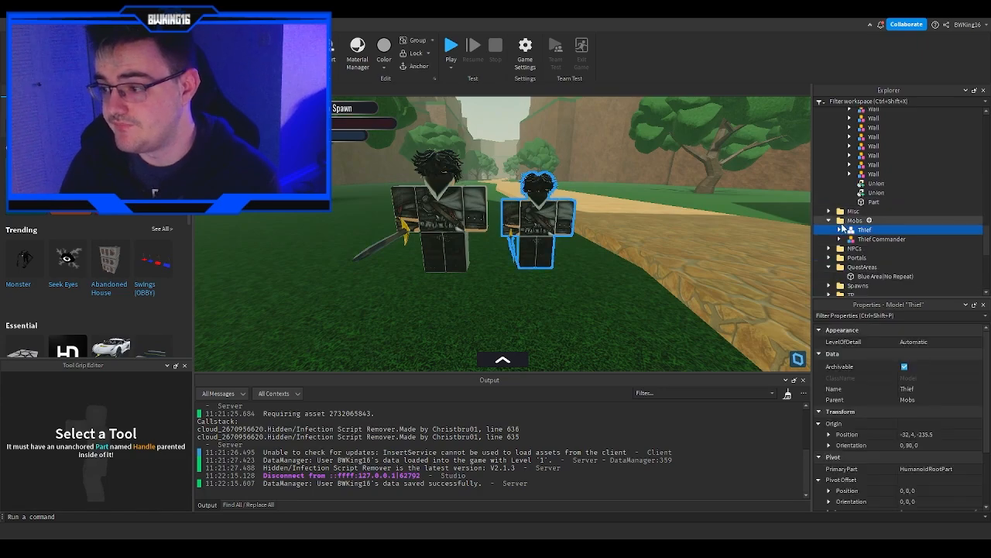
click(854, 220)
scroll(855, 253, down, 1)
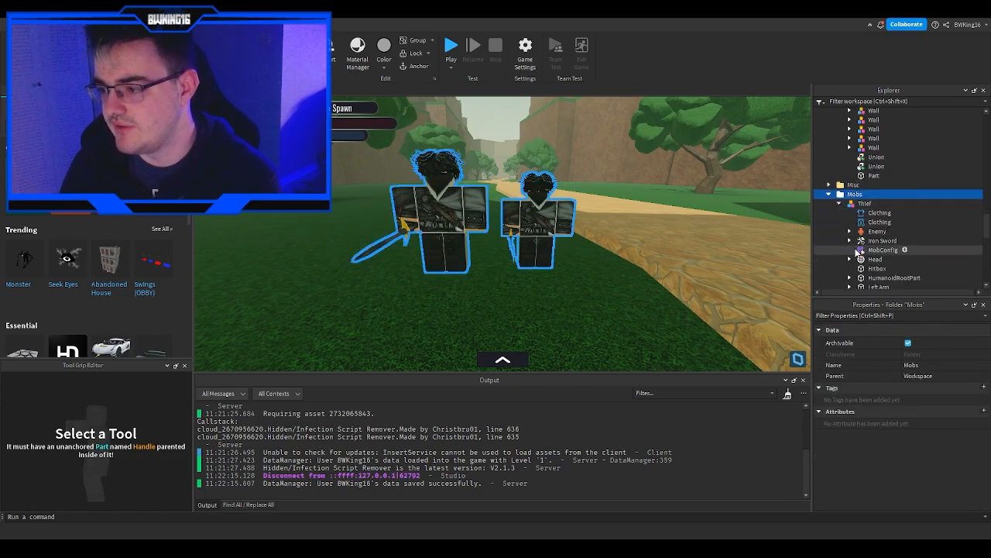
double_click(883, 249)
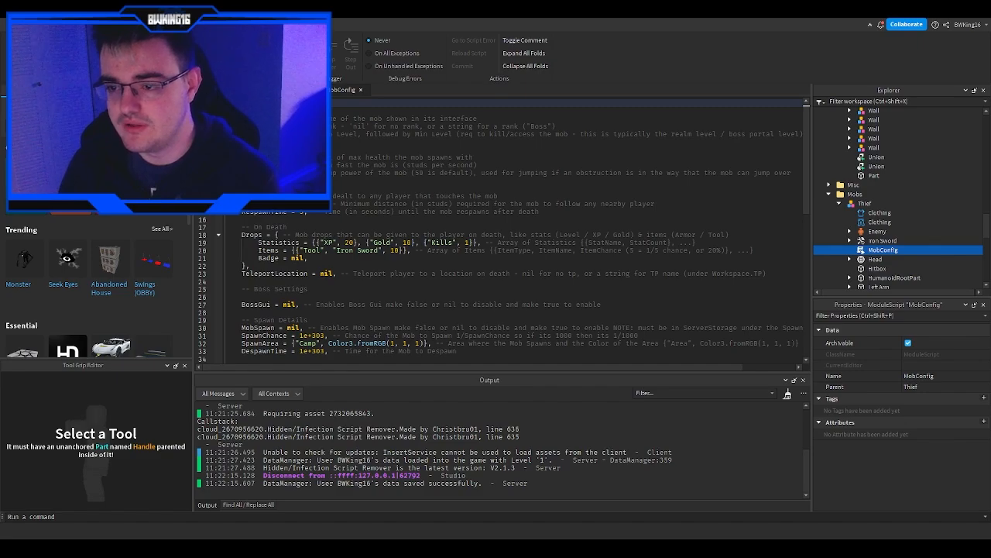
scroll(306, 230, down, 6)
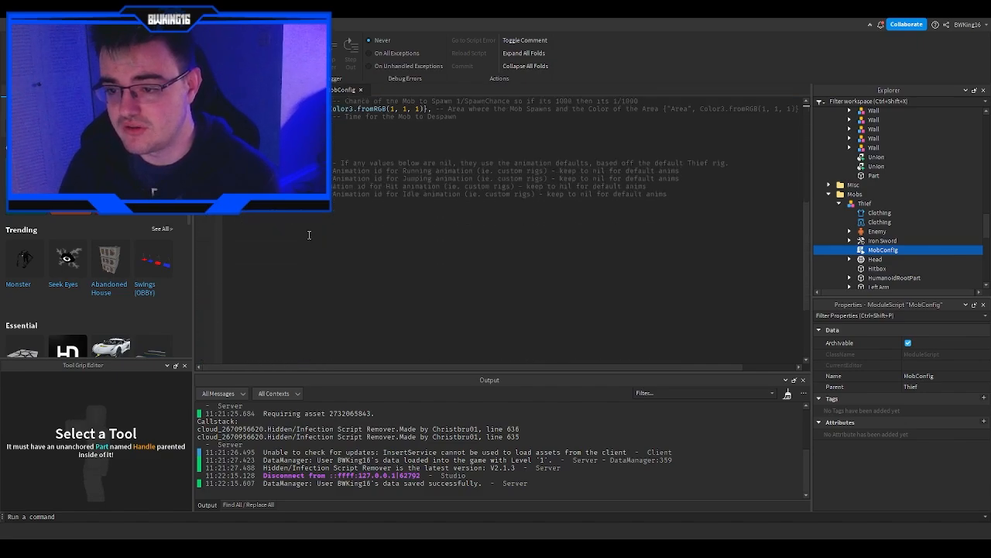
scroll(308, 234, up, 2)
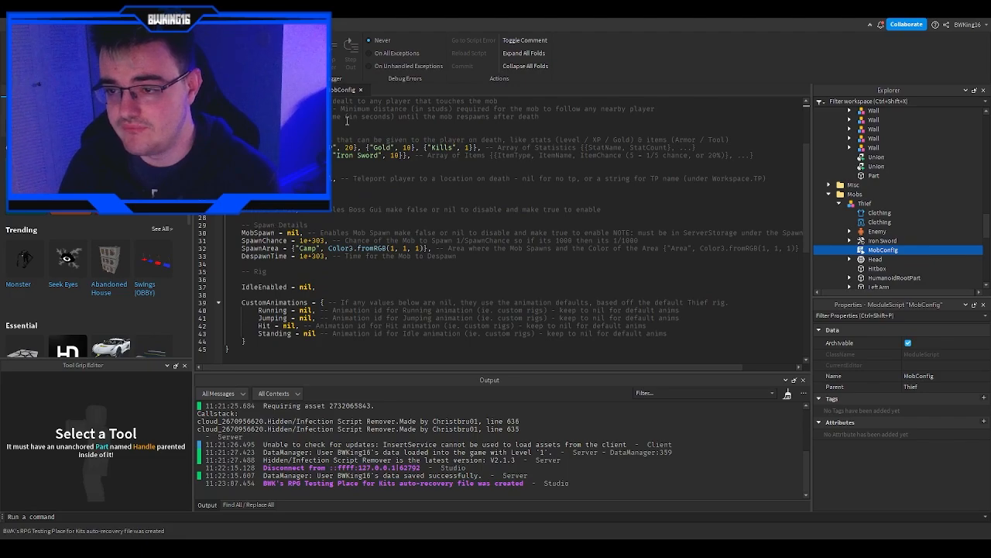
click(359, 91)
Collapse the Map, Mobs and ReplicatedStorage contents and move the SpawnedMobs folder from ServerStorage into Workspace
scroll(870, 198, up, 12)
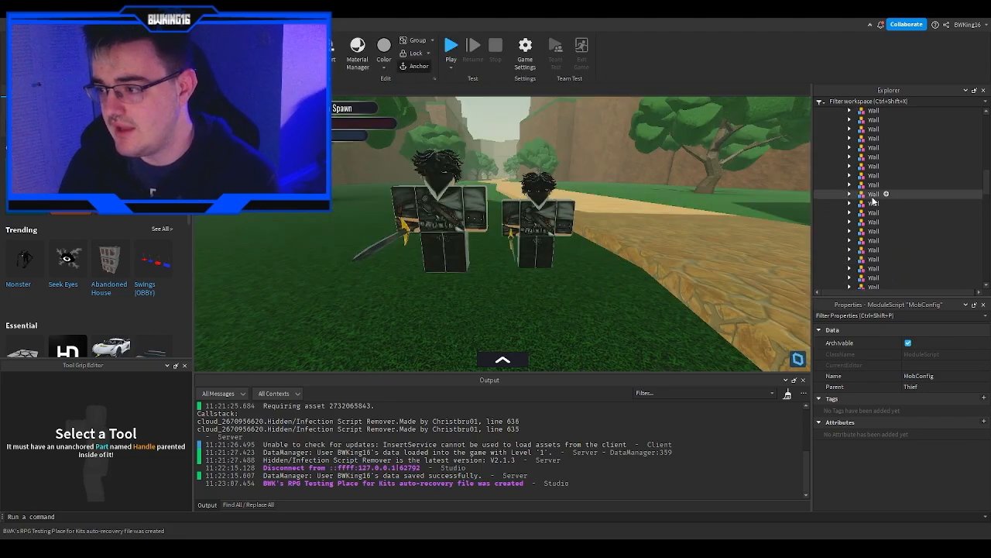
scroll(871, 197, up, 3)
click(829, 159)
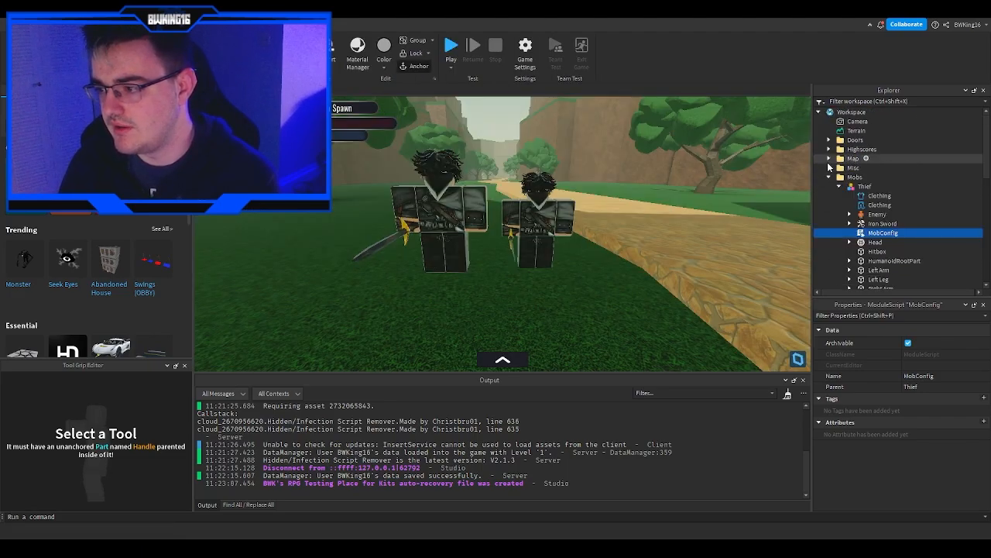
click(829, 178)
scroll(829, 201, down, 3)
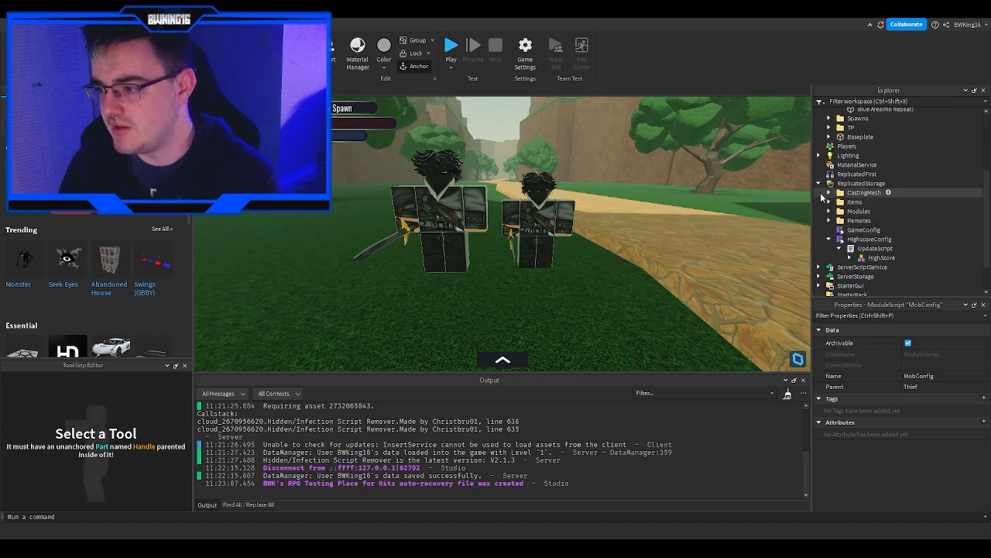
click(819, 186)
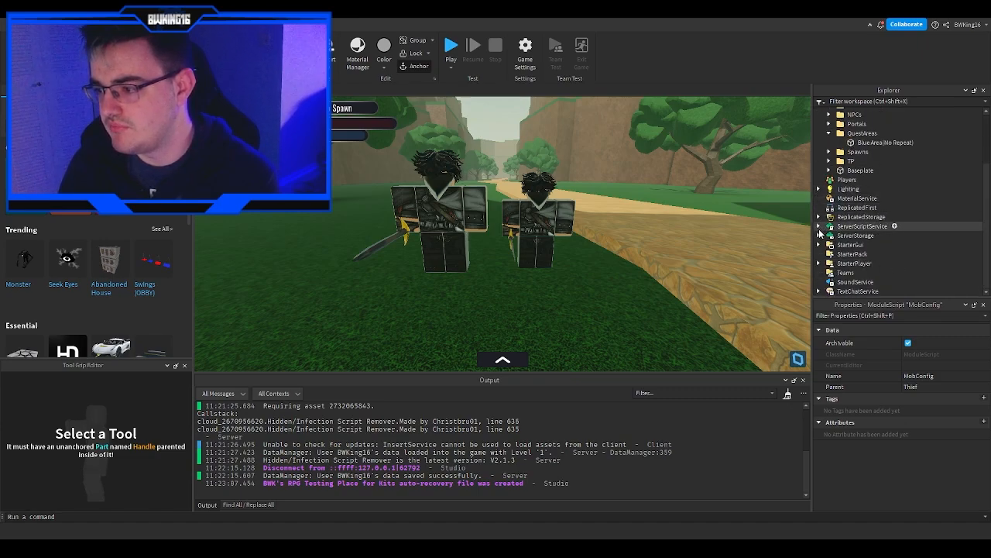
scroll(821, 236, down, 1)
drag(840, 235, 848, 113)
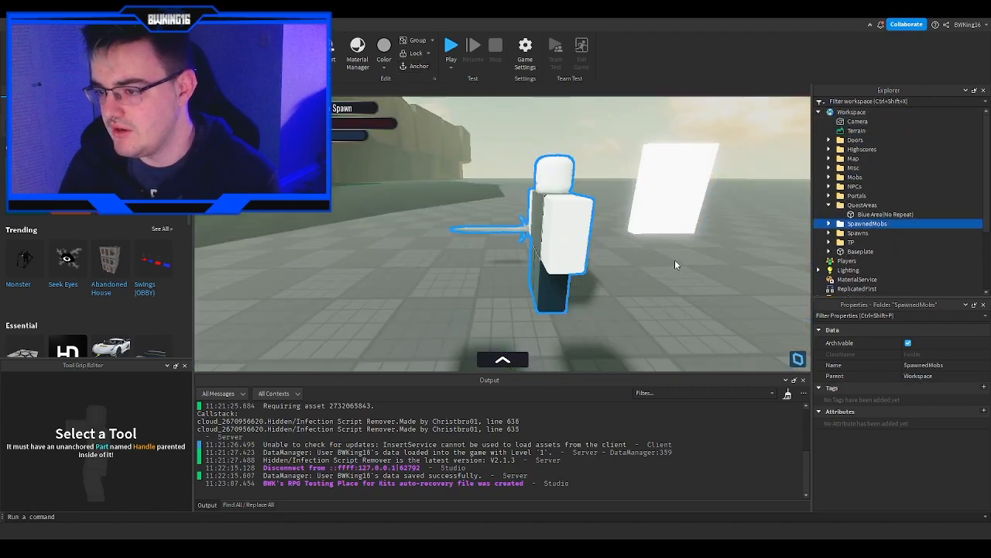
Move the Thief Boss from the bare baseplate onto the grass beside the path, near a tree by the wall
click(555, 235)
right_drag(555, 234, 530, 234)
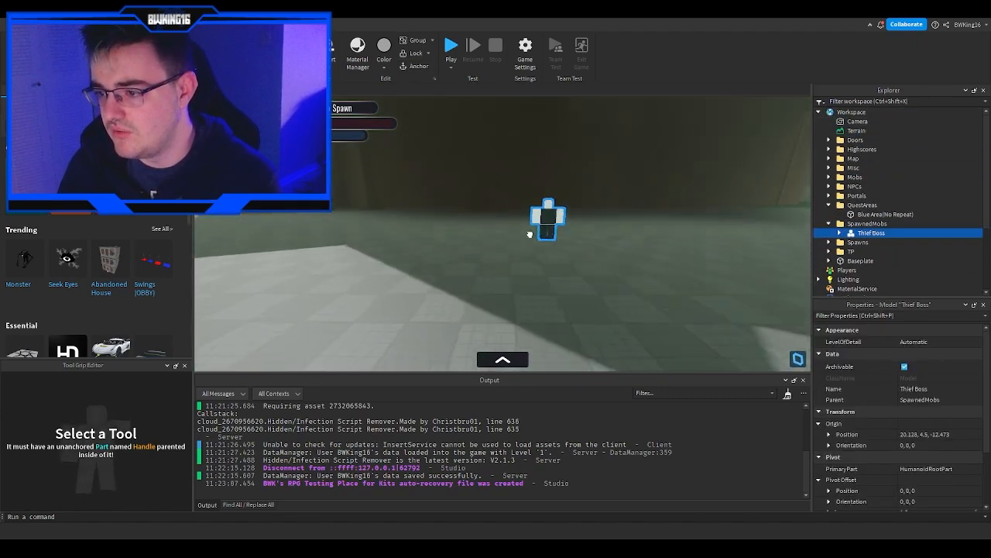
key(w)
drag(530, 234, 516, 204)
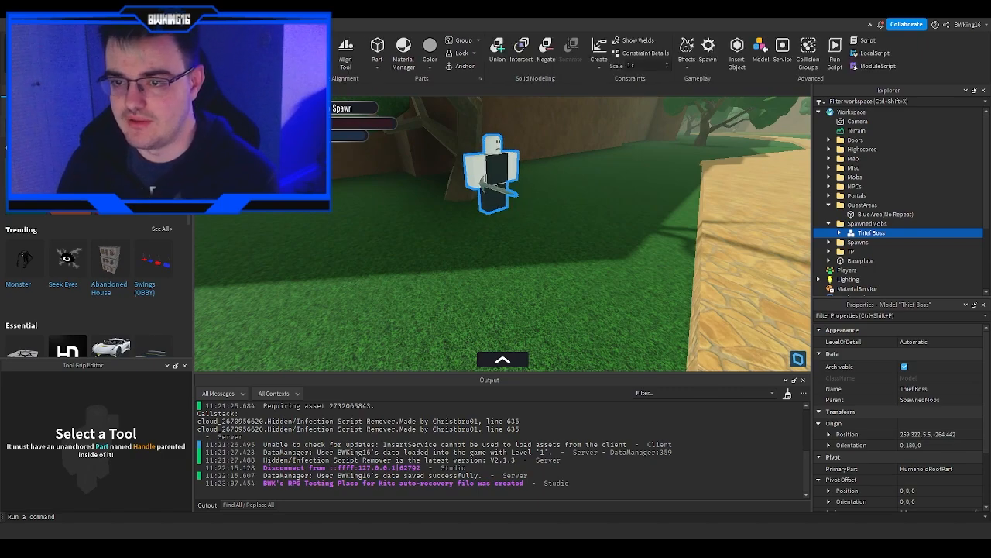
Examine the Thief Boss model up close and list its child objects
key(f)
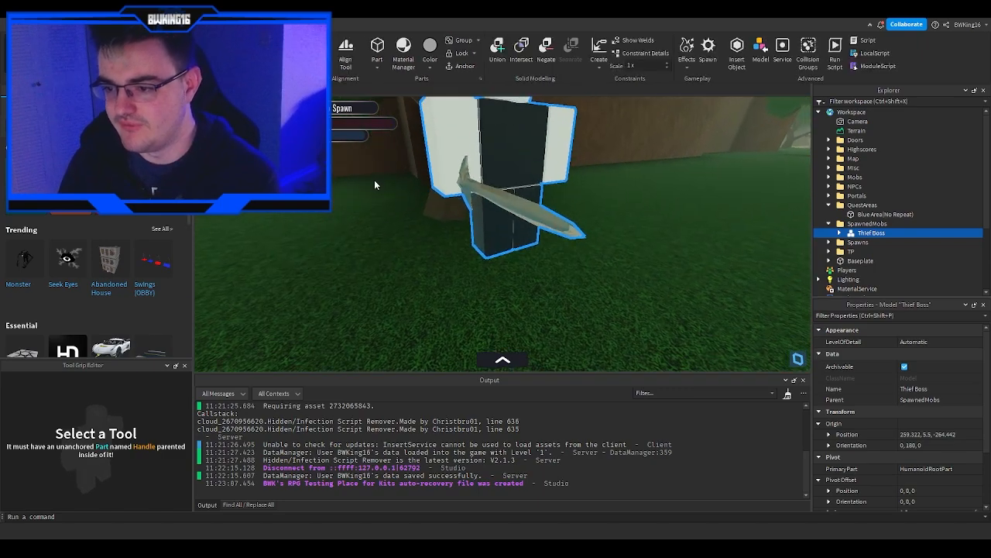
key(e)
key(q)
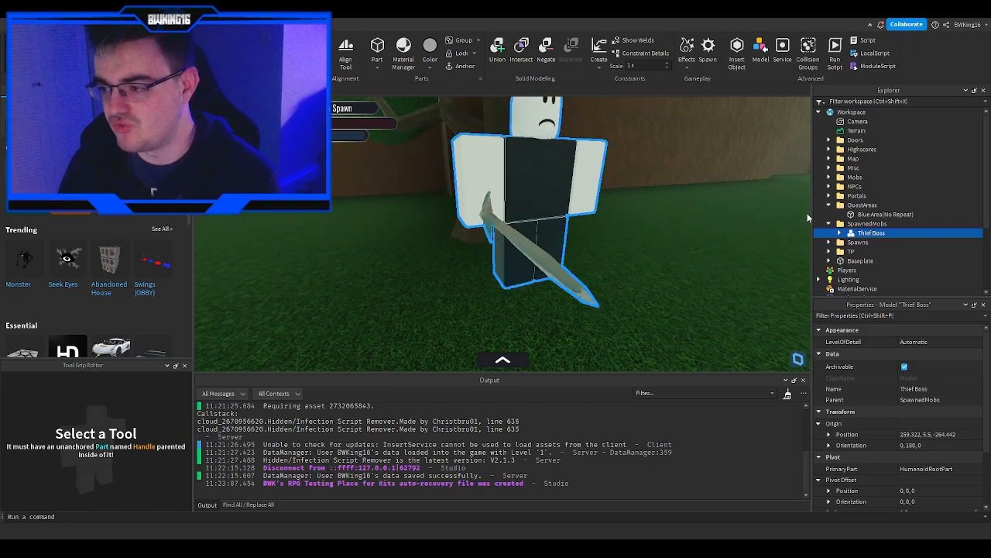
scroll(843, 237, down, 1)
right_drag(541, 194, 556, 188)
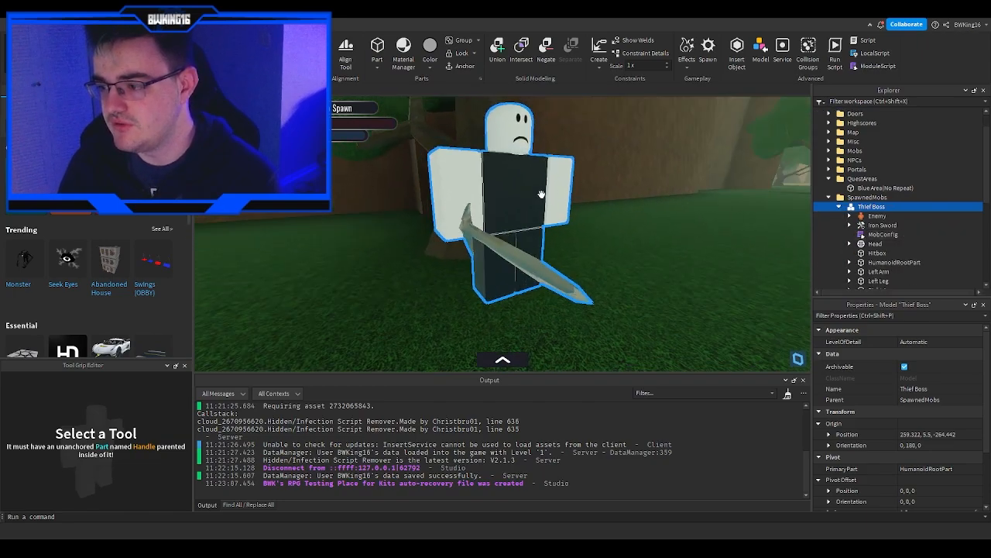
key(e)
key(q)
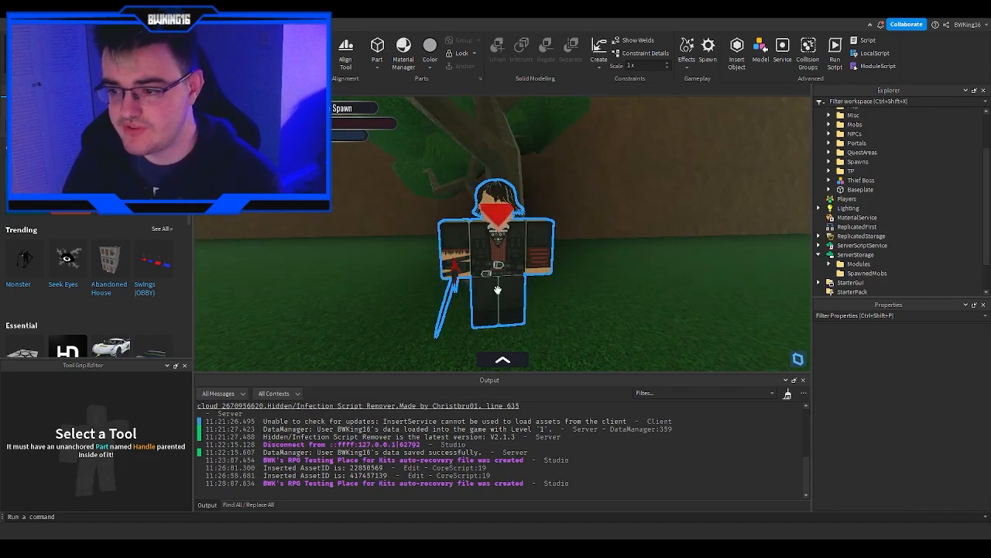
Inspect the restyled Thief Boss, then read the drop, boss and spawn settings in its MobConfig script and close it
key(w)
key(q)
key(a)
mouse_move(498, 290)
right_down()
mouse_move(430, 290)
mouse_move(497, 291)
right_up()
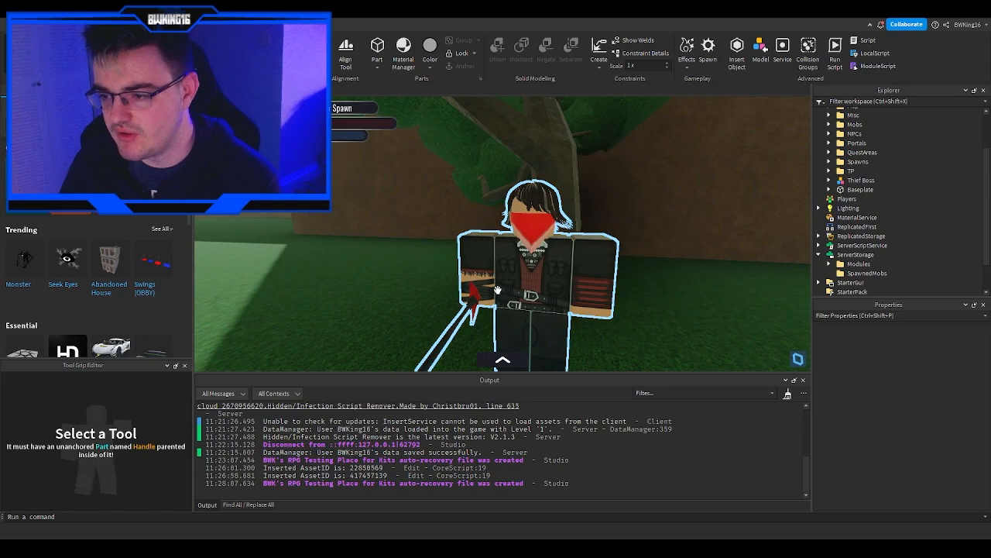
key(q)
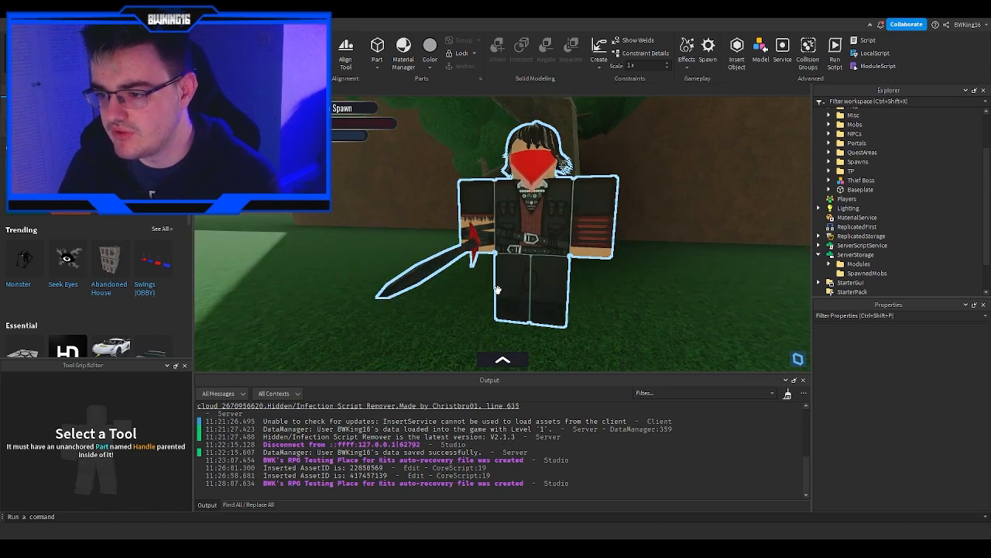
key(e)
click(607, 234)
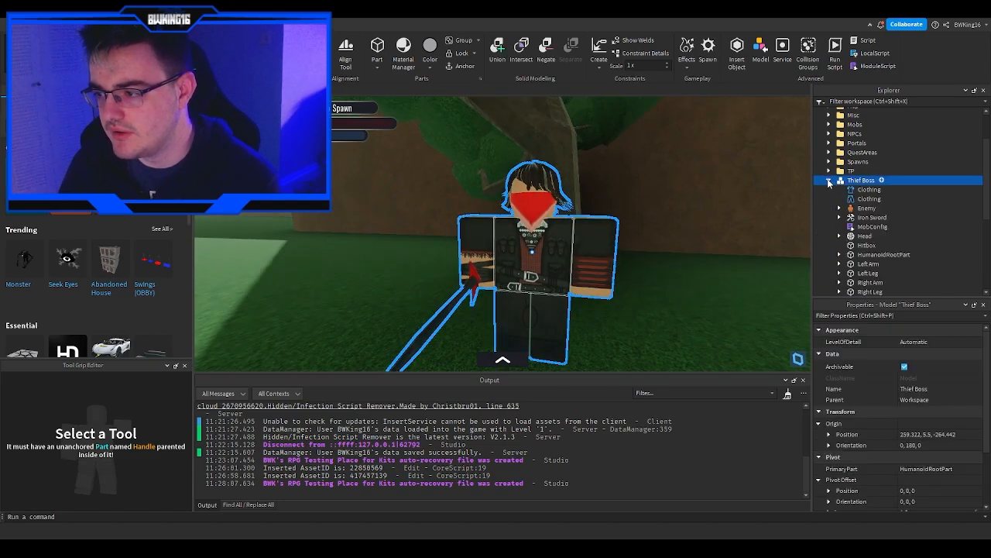
double_click(845, 227)
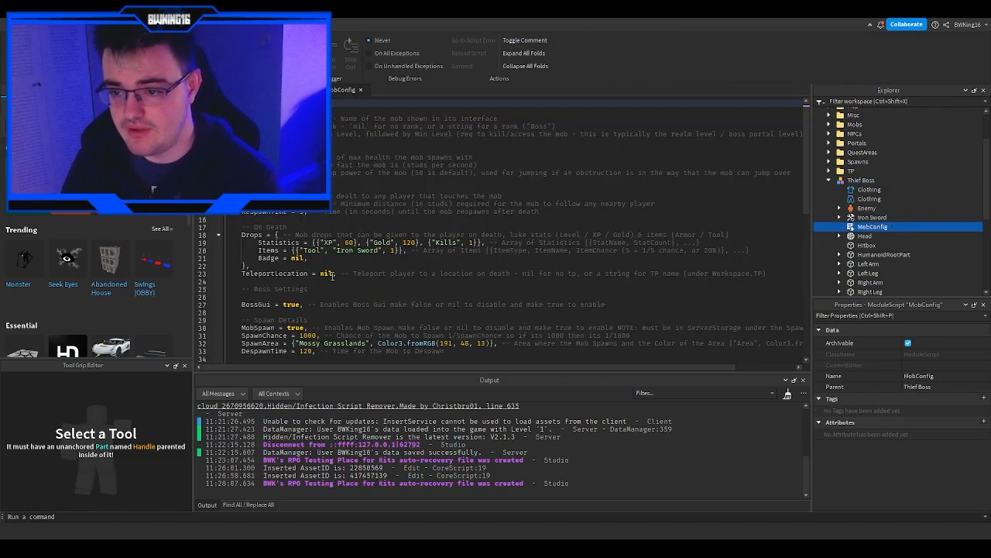
scroll(339, 249, down, 1)
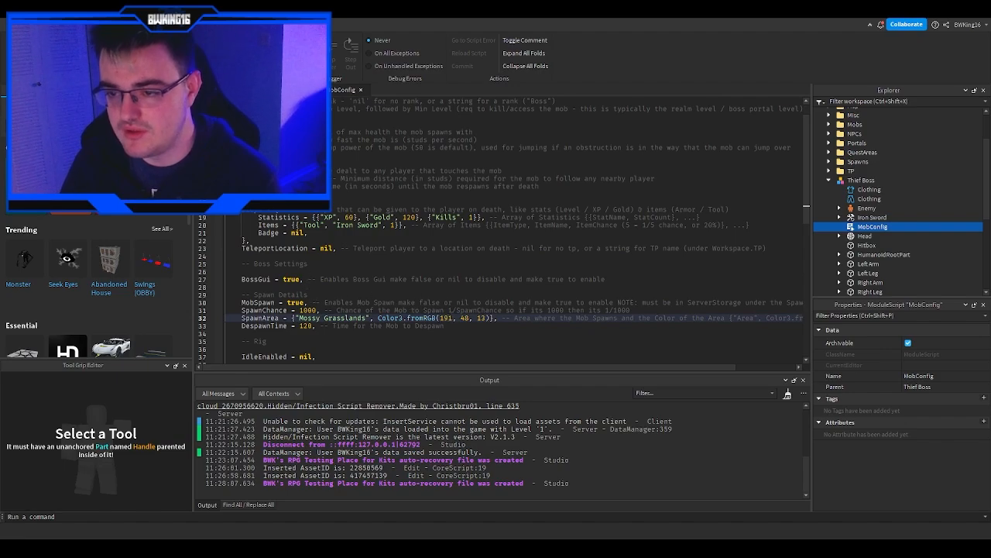
click(360, 91)
Move the Thief Boss model from Workspace into the SpawnedMobs folder in ServerStorage
key(w)
right_drag(406, 155, 408, 160)
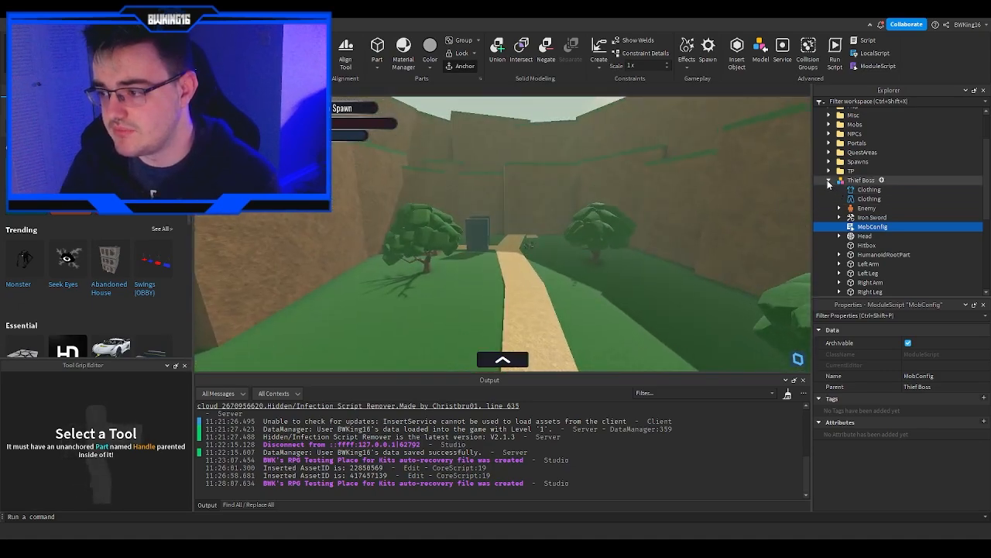
click(828, 180)
drag(856, 181, 881, 273)
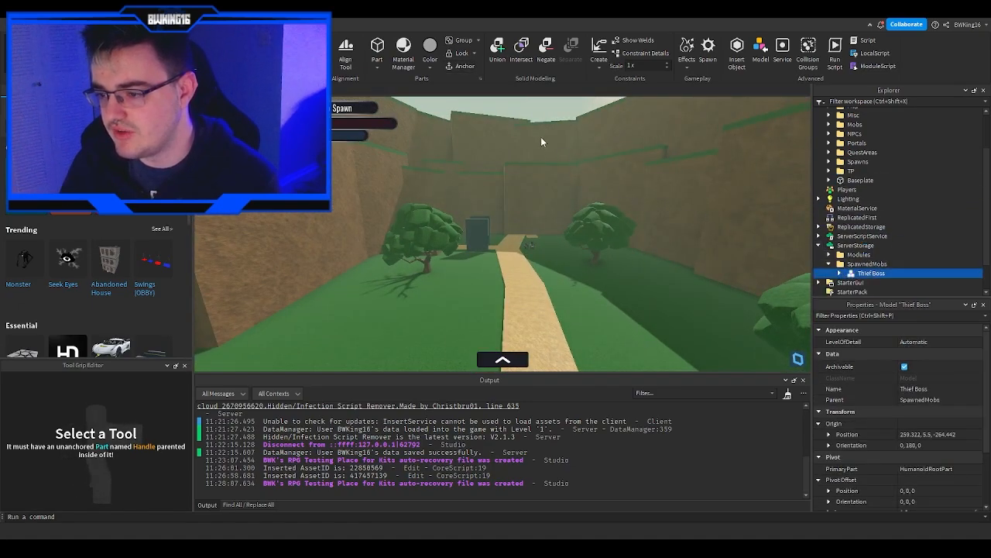
Start a play test at the spawn pad and walk the character onto the grass toward the Thief and Thief Commander
key(w)
key(w)
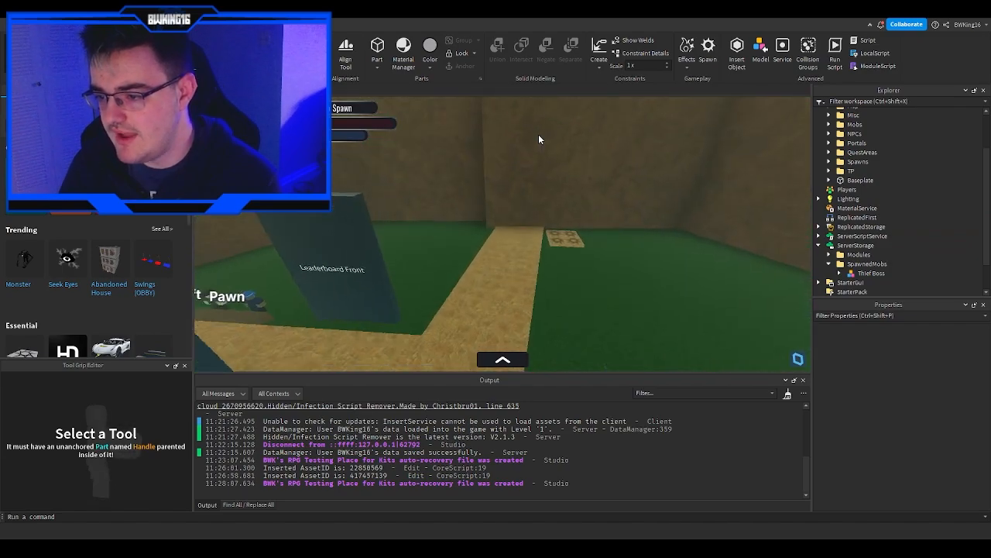
right_drag(539, 134, 539, 135)
right_drag(386, 156, 469, 110)
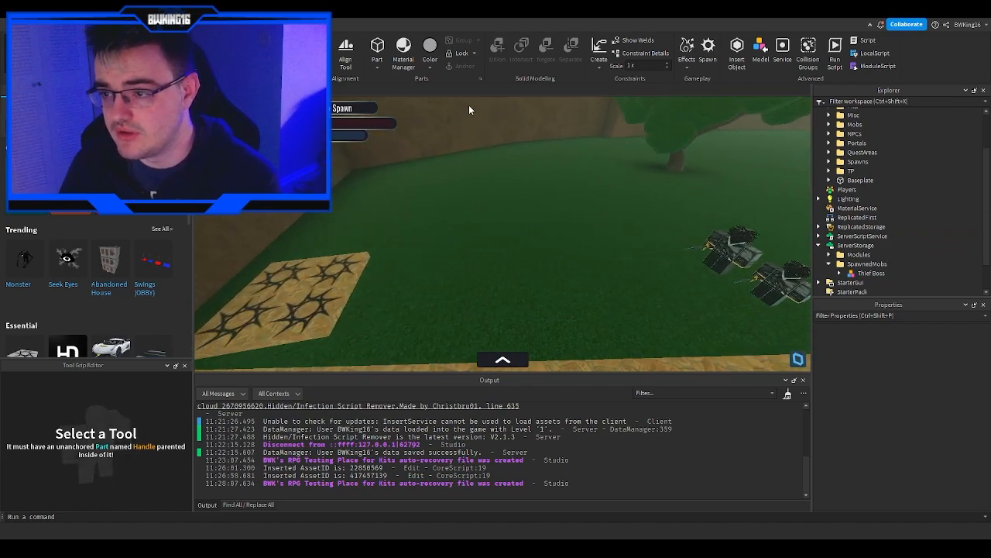
scroll(404, 85, up, 1)
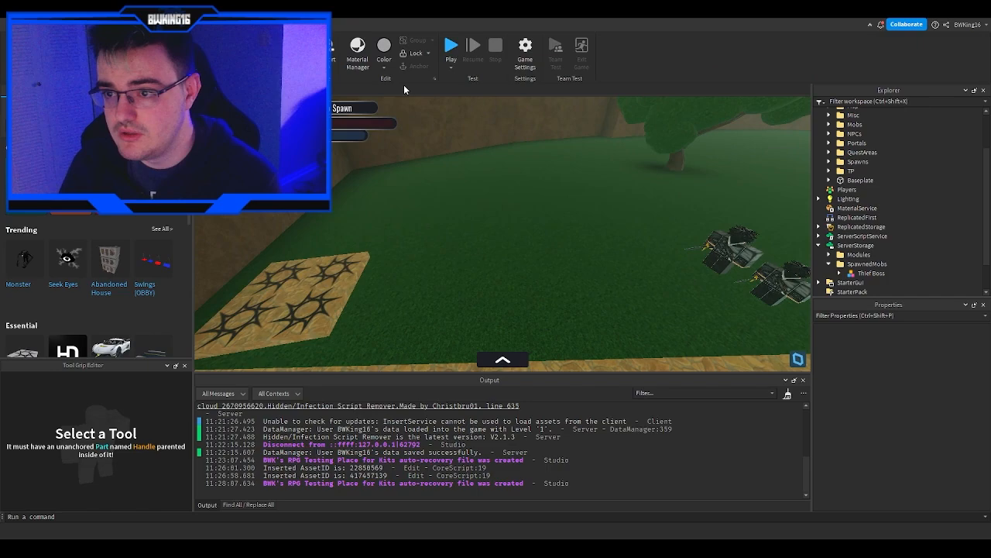
click(451, 48)
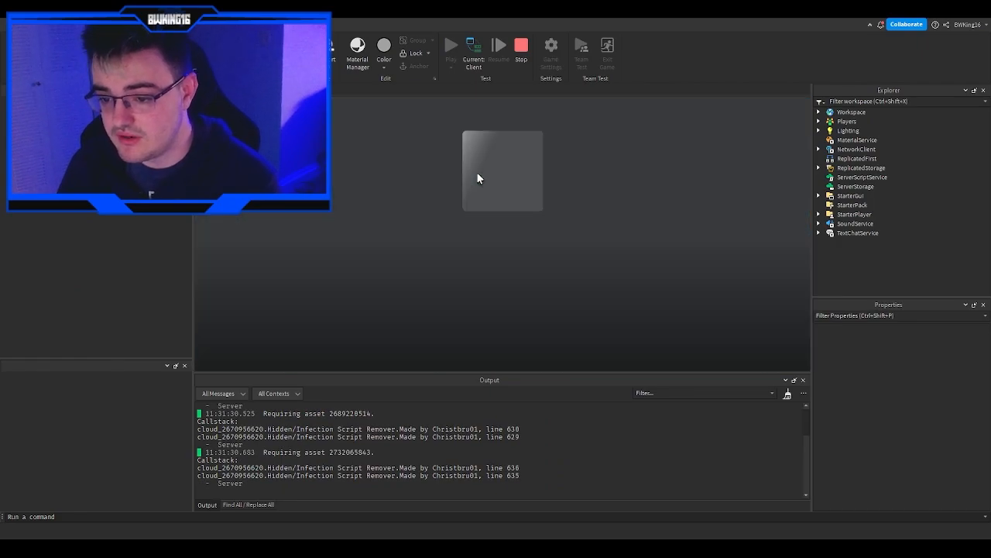
key(a)
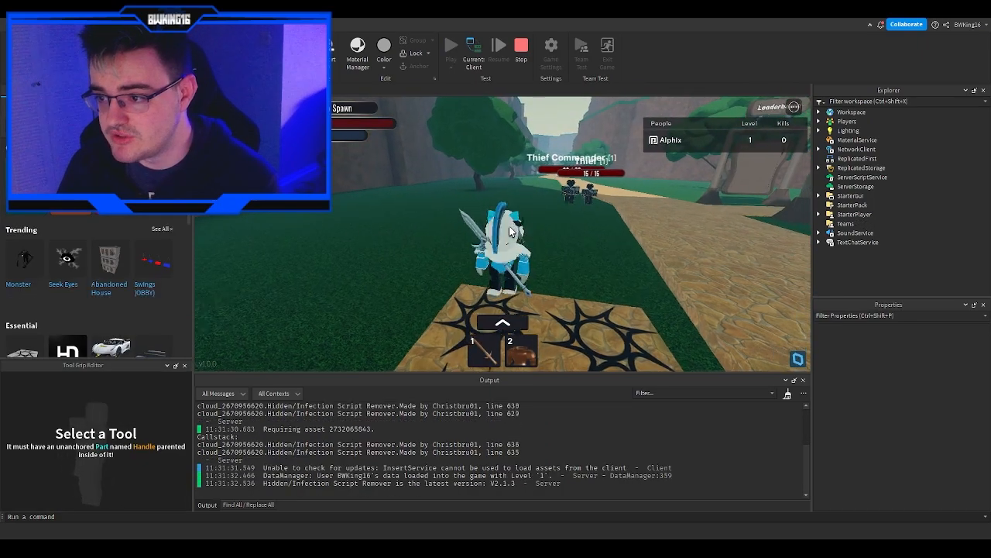
key(w)
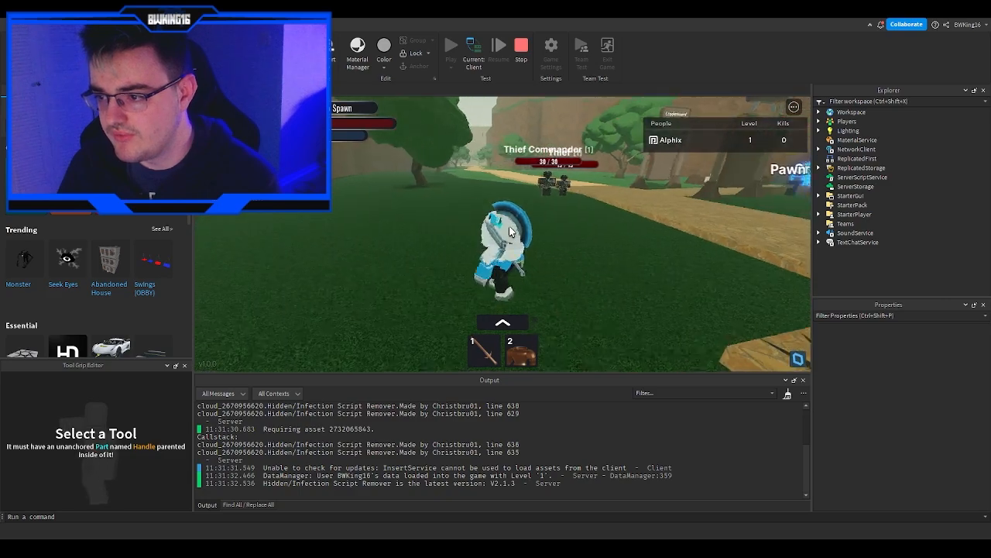
Lead the chasing Thief and Thief Commander across the grass onto the stone path with the slot 1 sword equipped
key(w)
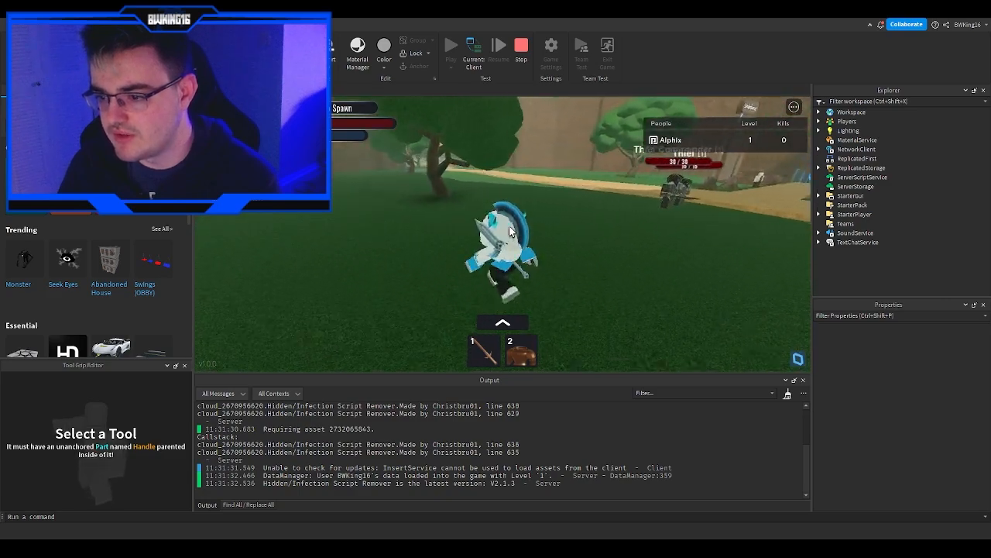
key(w)
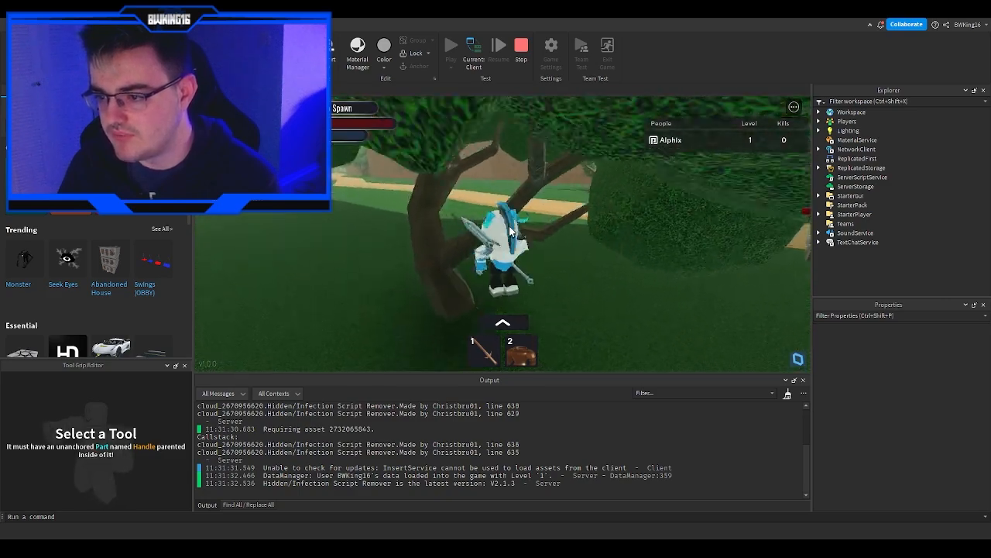
key(w)
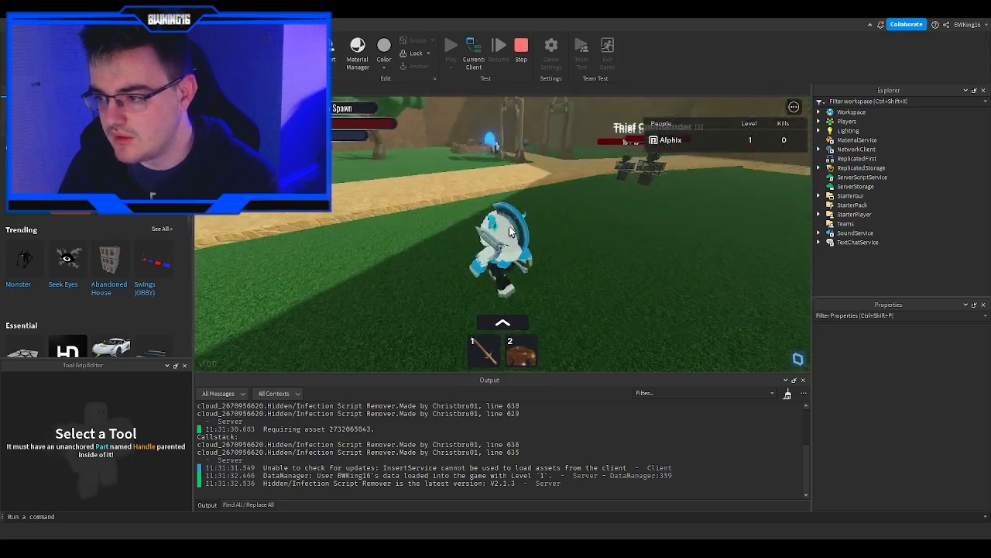
scroll(501, 231, up, 5)
scroll(502, 233, down, 2)
key(1)
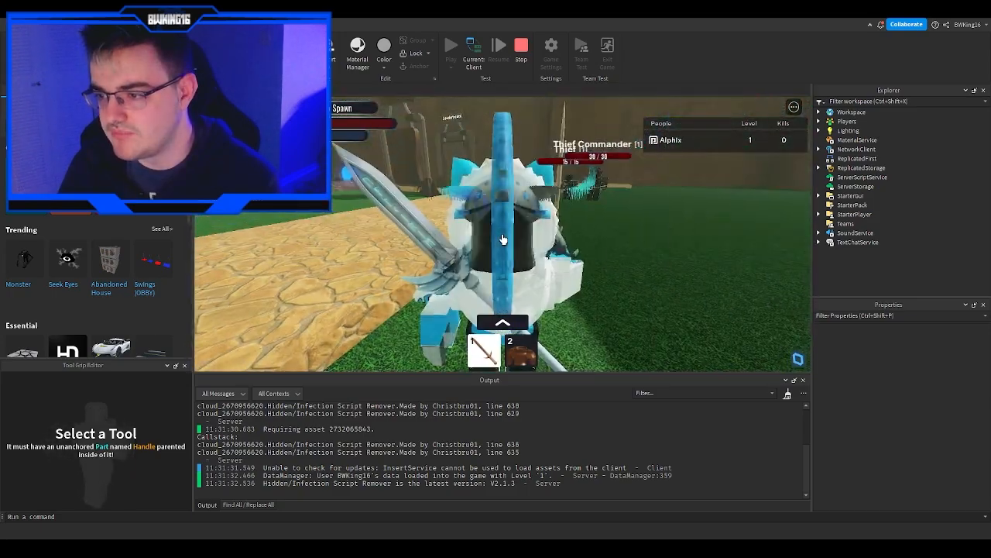
scroll(503, 240, down, 3)
key(w)
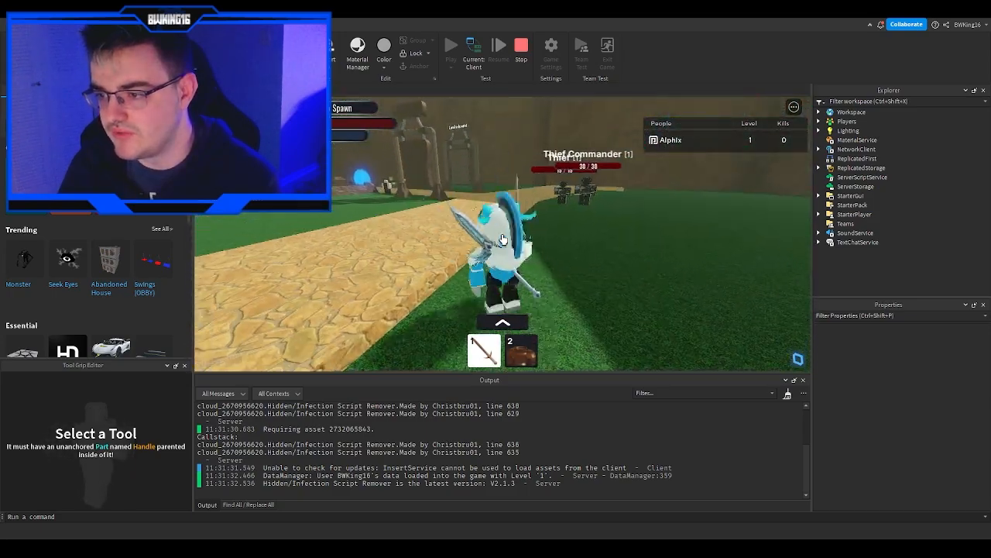
key(a)
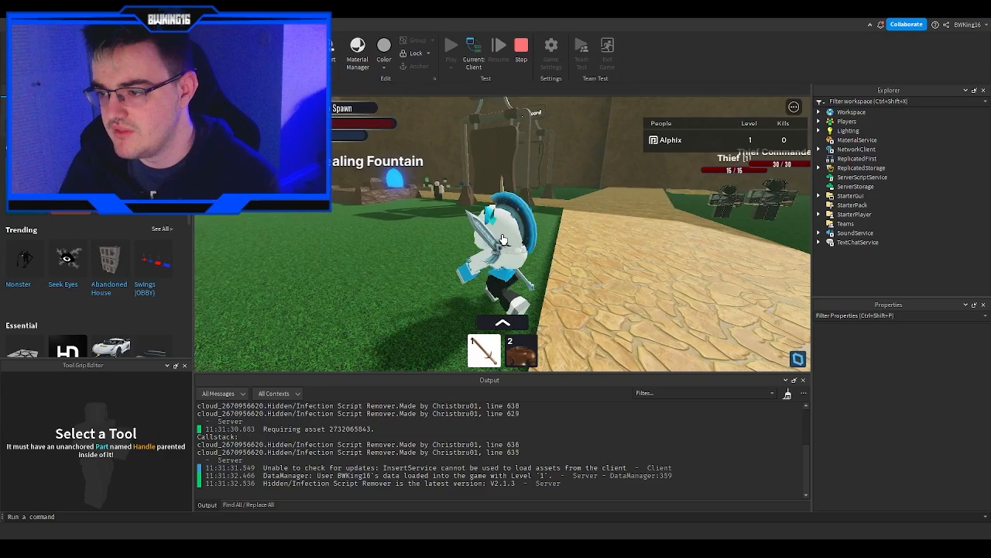
key(w)
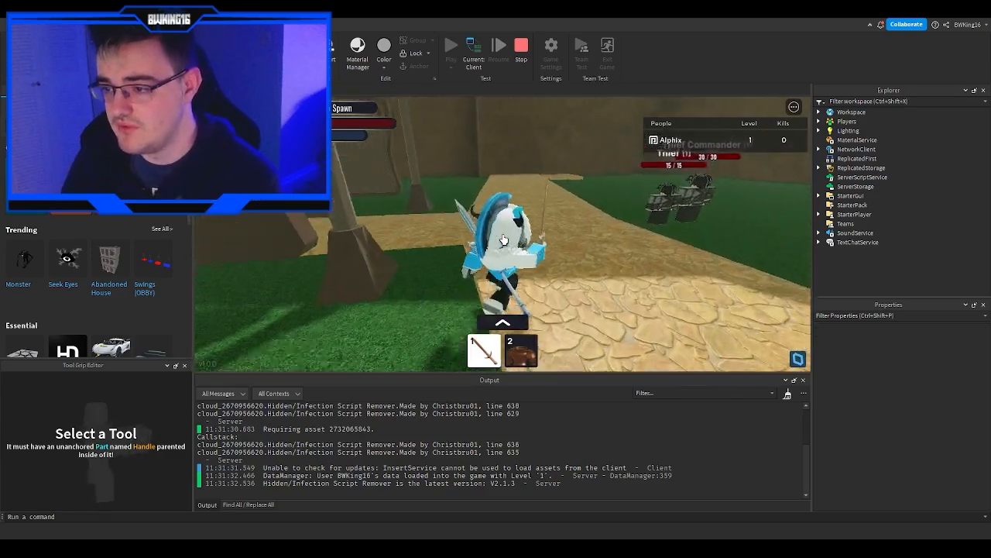
Swing the sword near the Thief and Thief Commander, then circle both mobs to watch how they follow the character
scroll(502, 239, up, 5)
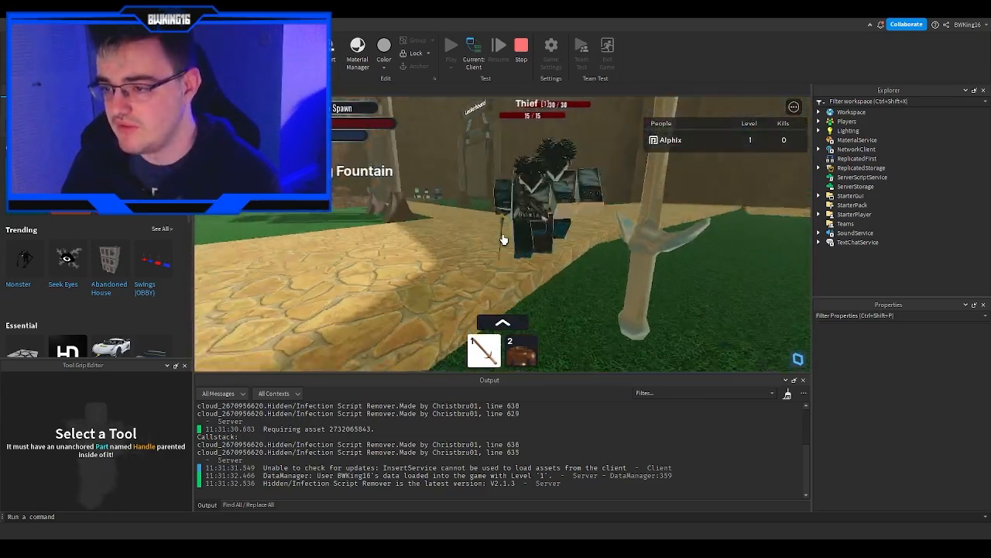
click(503, 240)
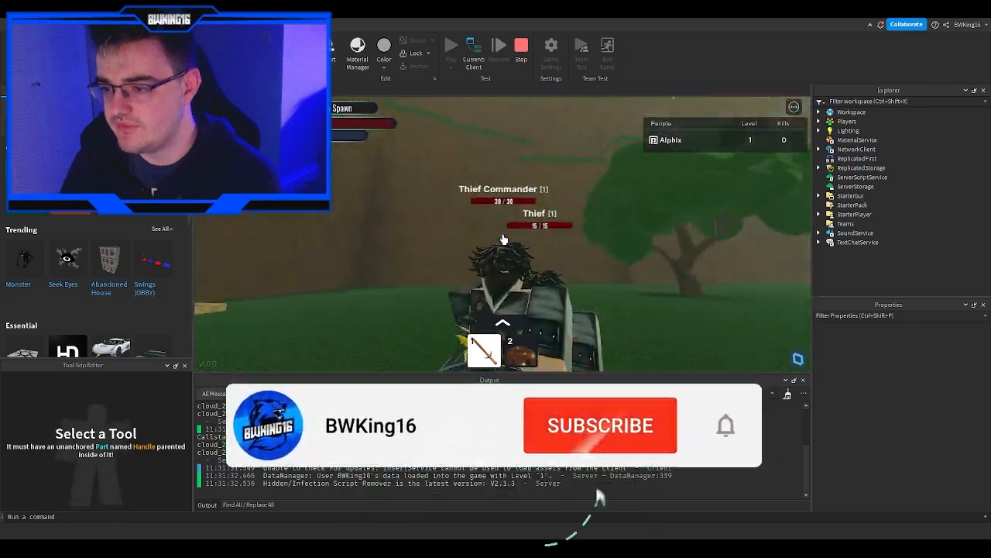
scroll(502, 239, down, 5)
right_drag(502, 240, 503, 239)
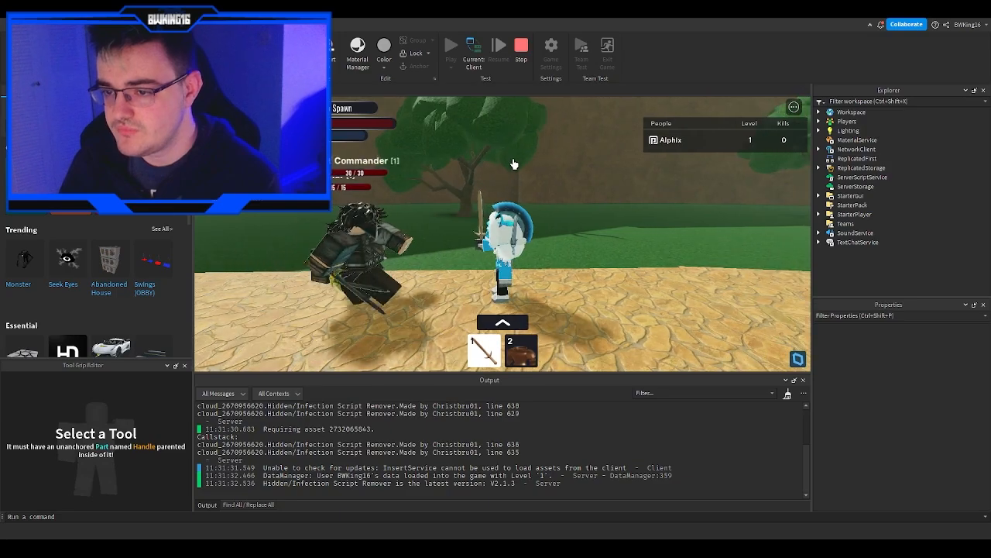
key(w)
key(s)
key(d)
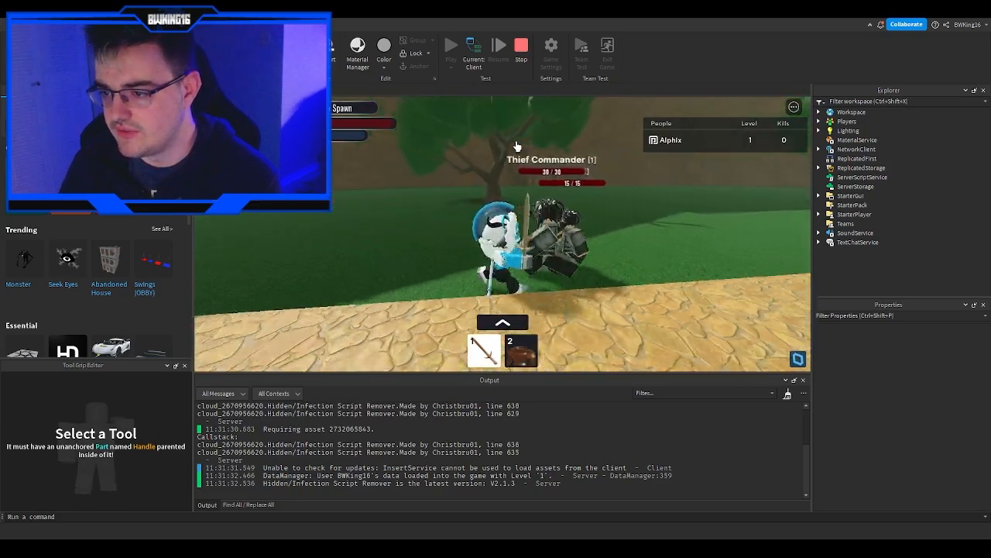
right_drag(501, 179, 500, 180)
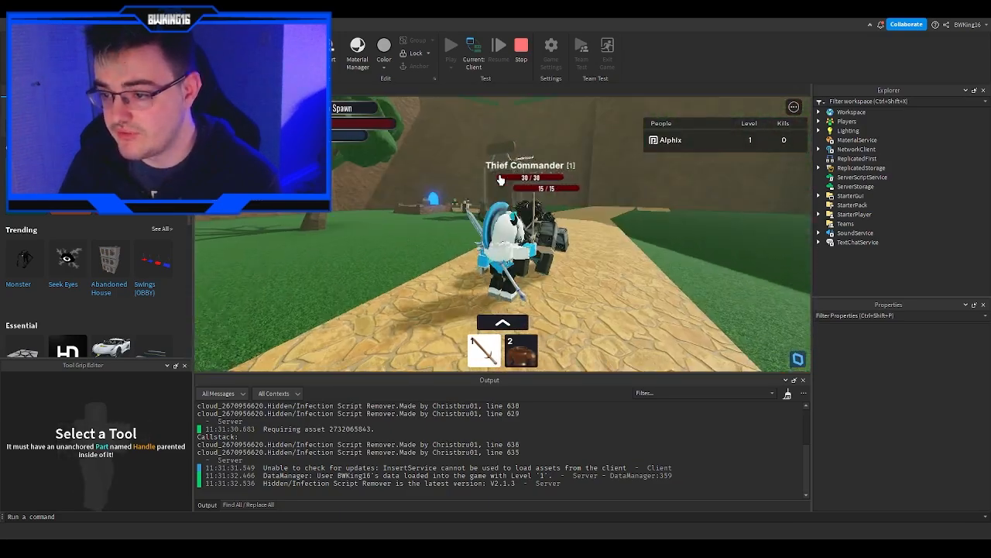
Attack the Thief Commander with the sword while backing along the path, then end the play test
scroll(500, 179, up, 5)
key(s)
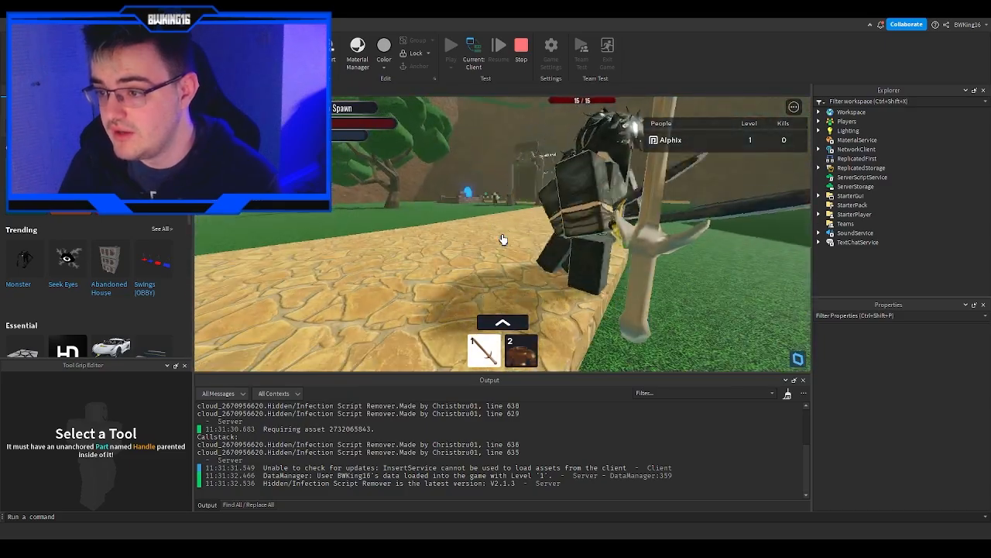
scroll(503, 239, down, 2)
scroll(503, 239, down, 3)
click(503, 239)
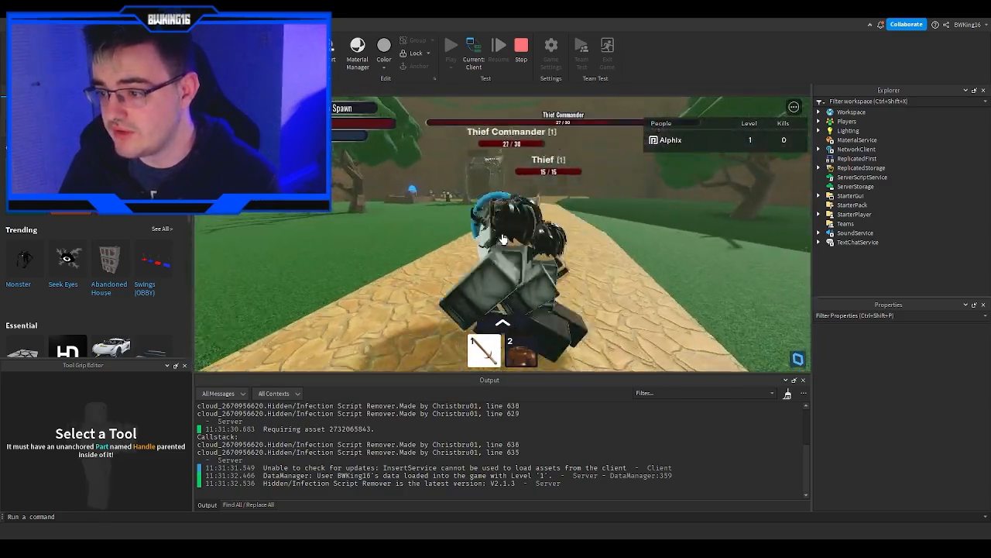
key(s)
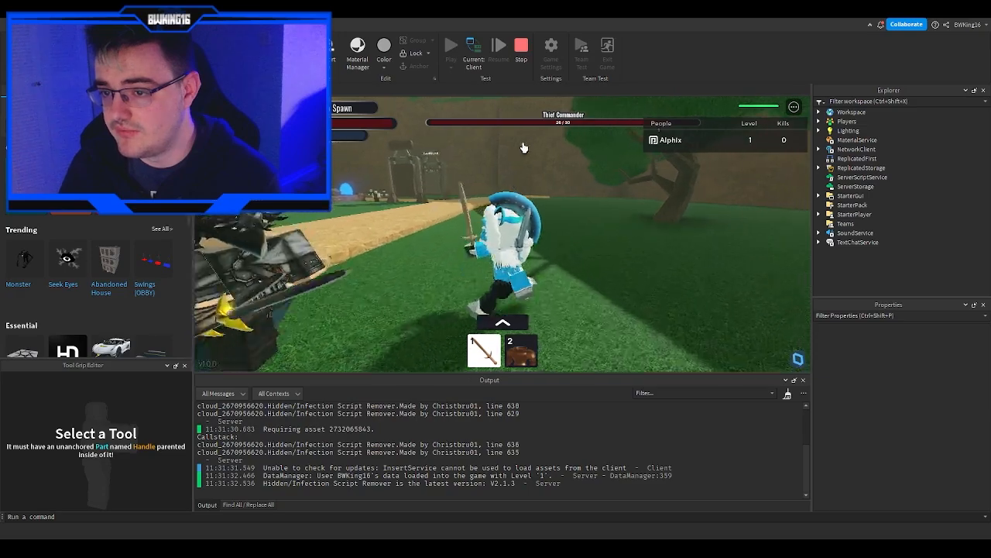
key(w)
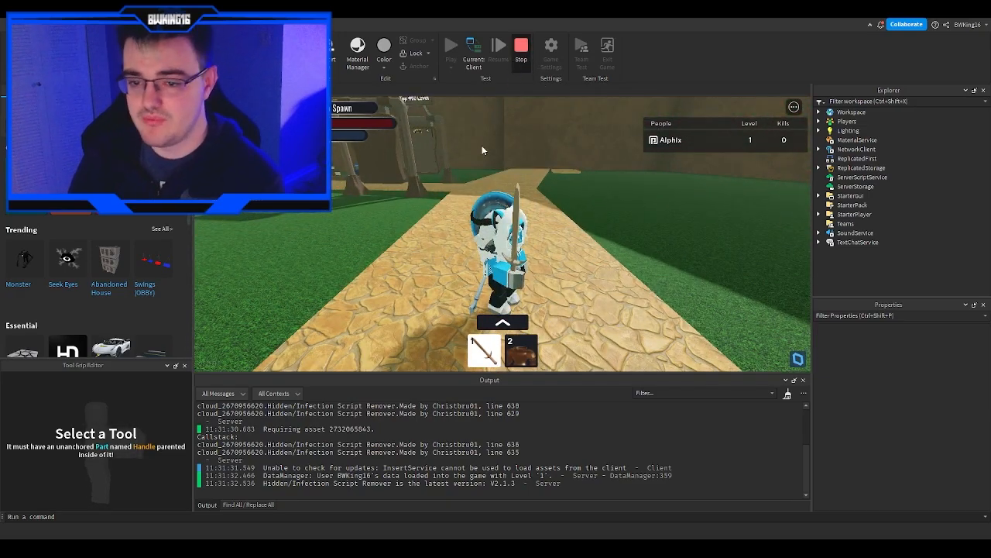
key(shift+F5)
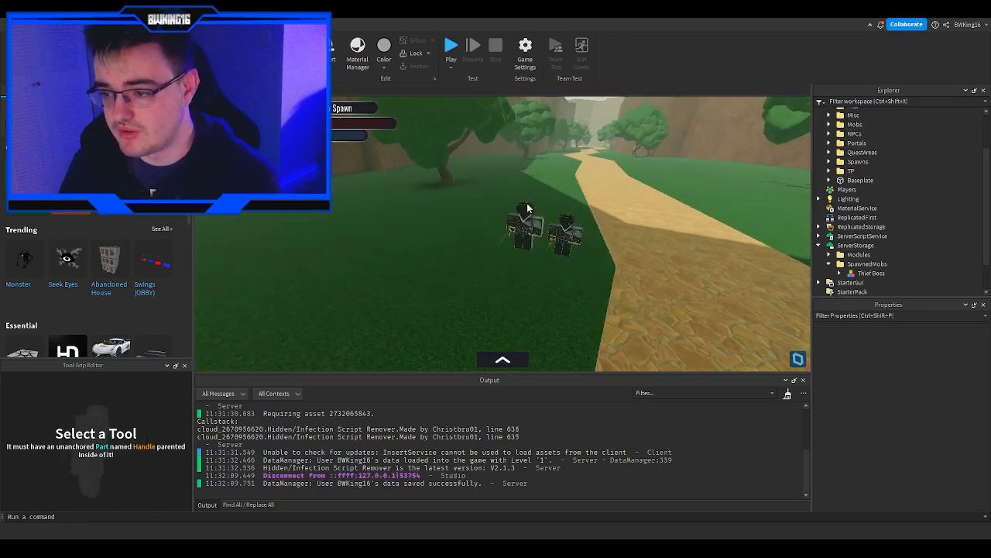
Check the level, max health and walk speed settings in the Thief's MobConfig script and close it
scroll(528, 207, up, 3)
click(534, 217)
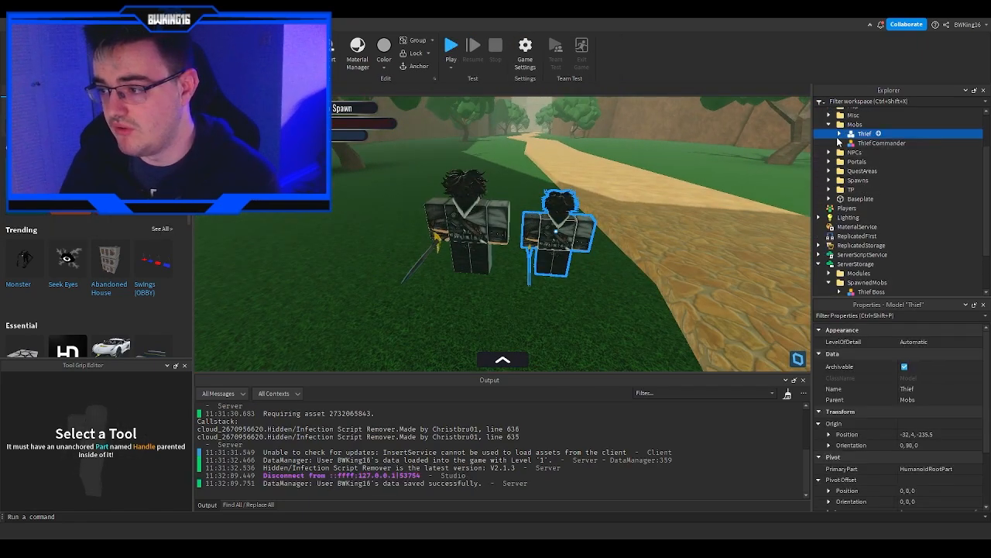
click(838, 135)
double_click(867, 181)
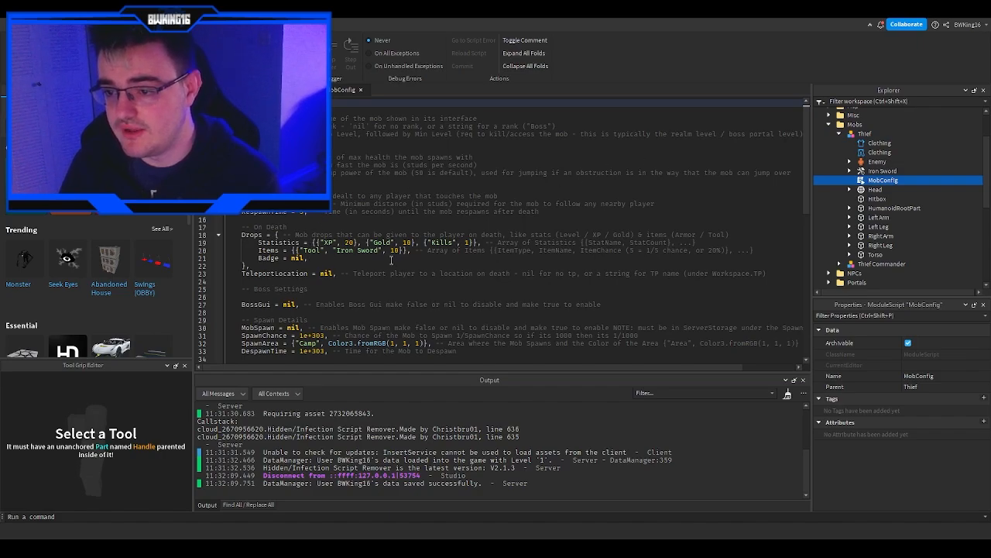
click(310, 134)
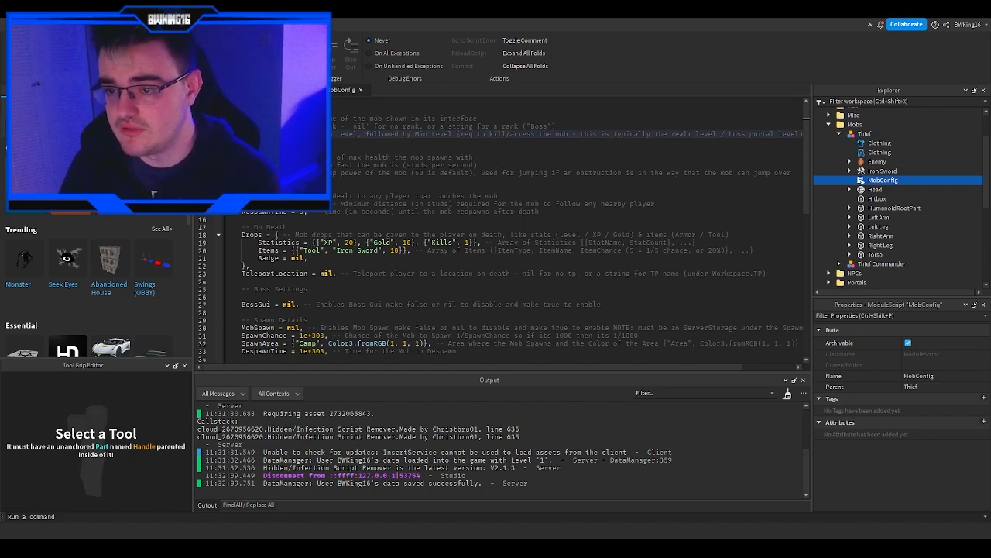
click(310, 158)
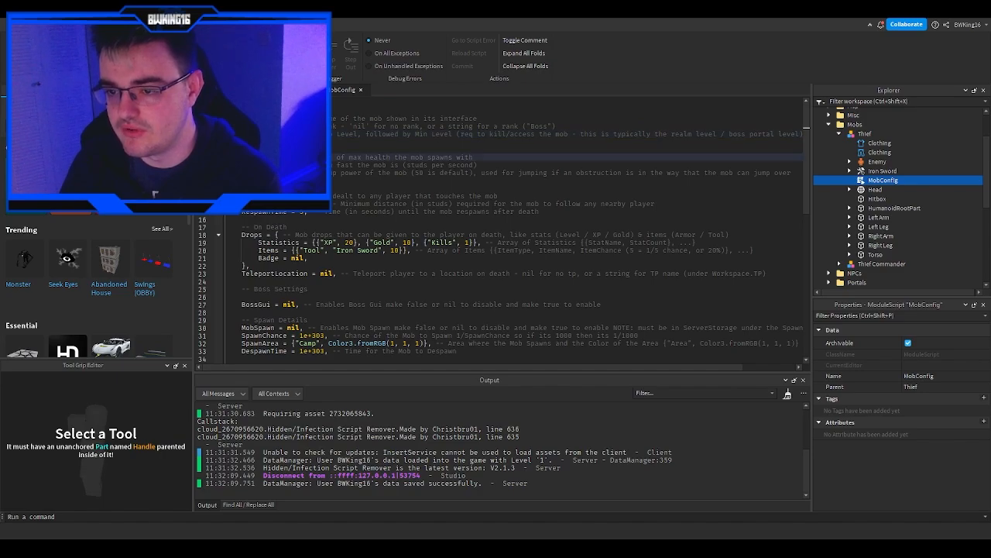
click(310, 165)
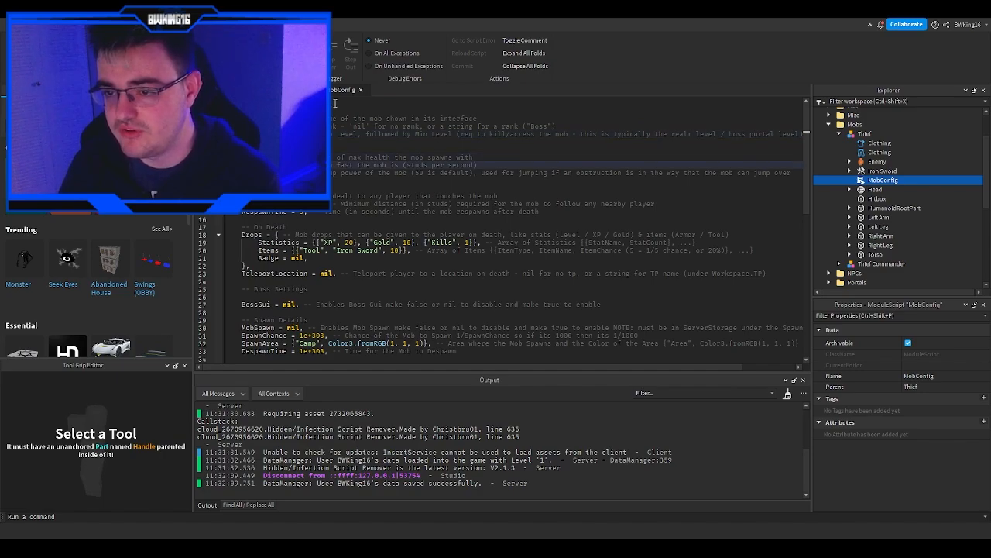
click(359, 90)
Copy the TextureID from the handle of the Iron Sword held by the Thief mob
scroll(502, 214, up, 3)
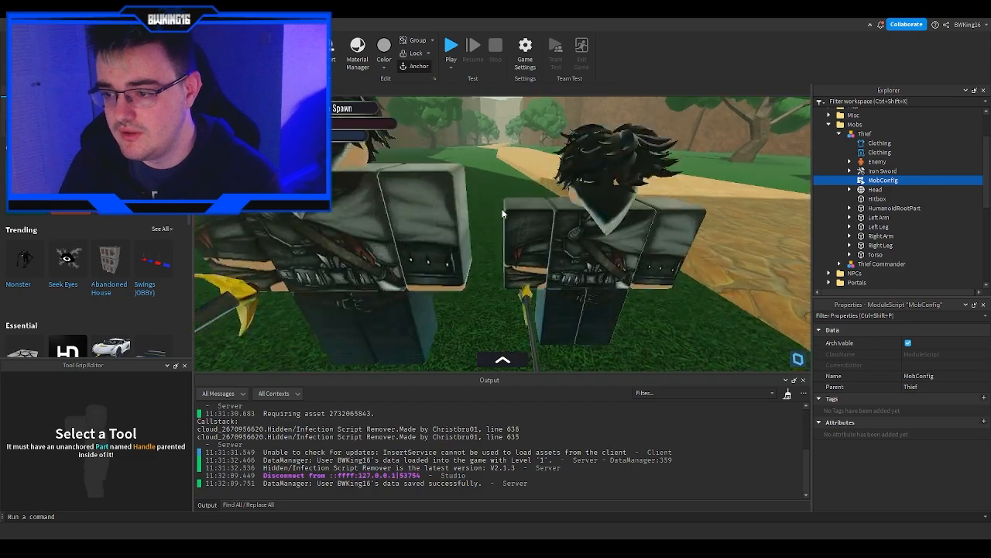
click(839, 133)
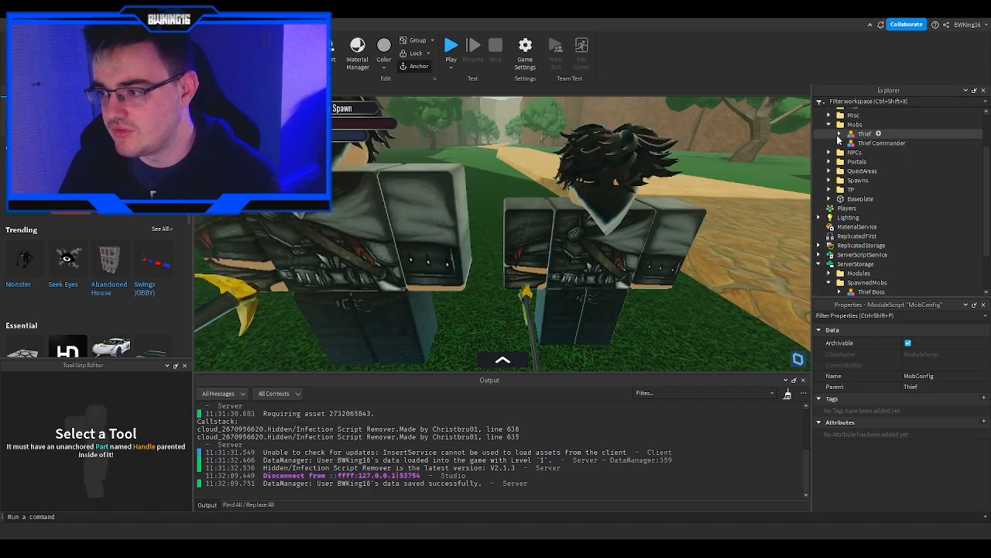
click(829, 124)
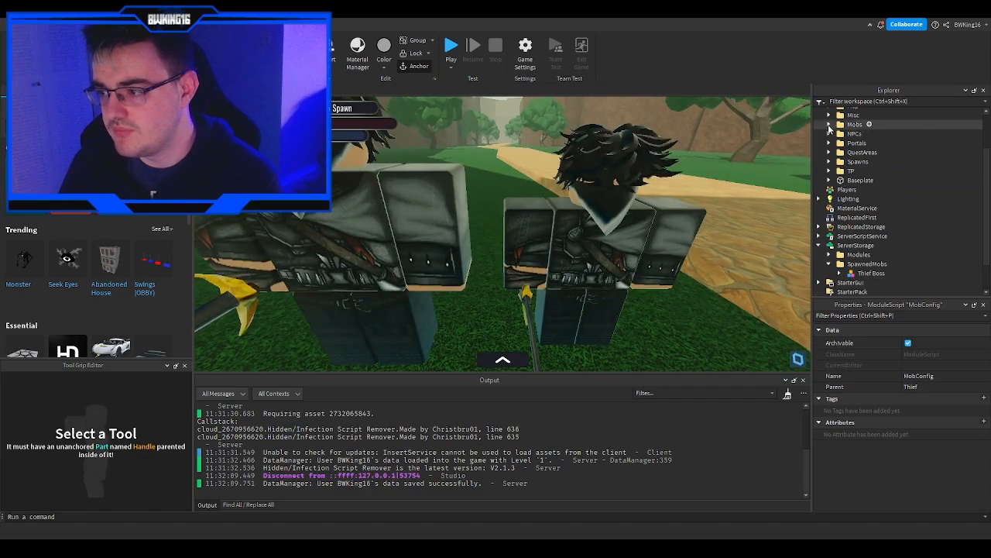
scroll(522, 311, down, 3)
click(521, 302)
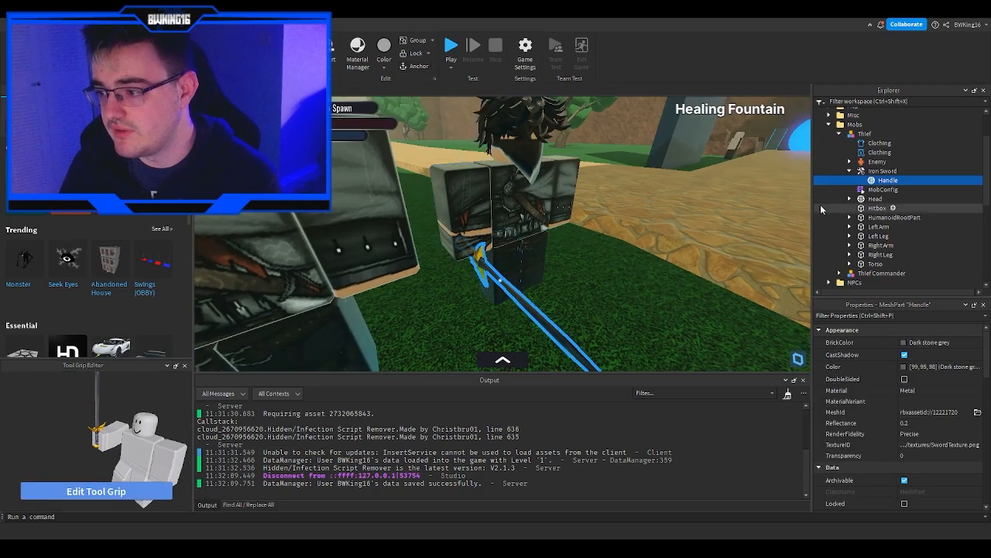
click(931, 445)
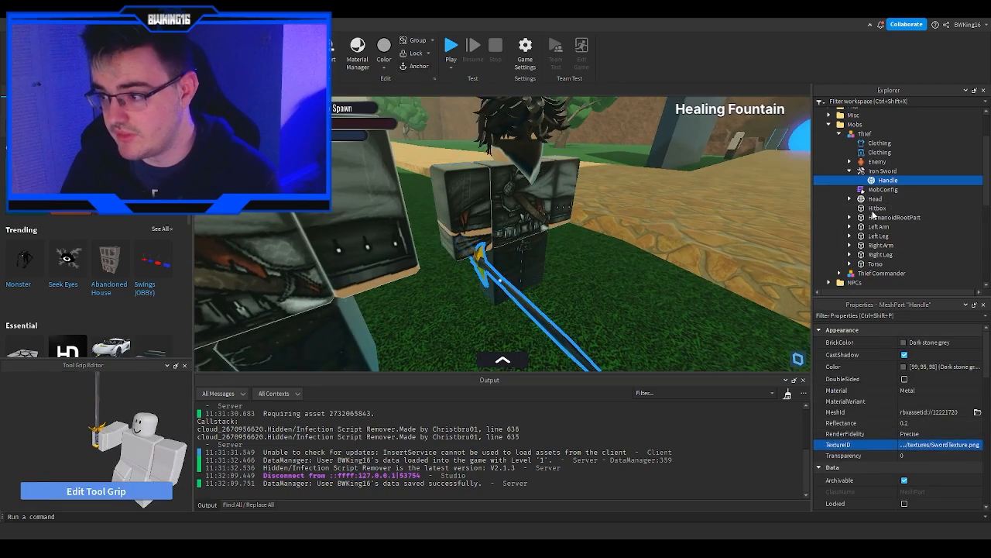
click(839, 133)
click(830, 124)
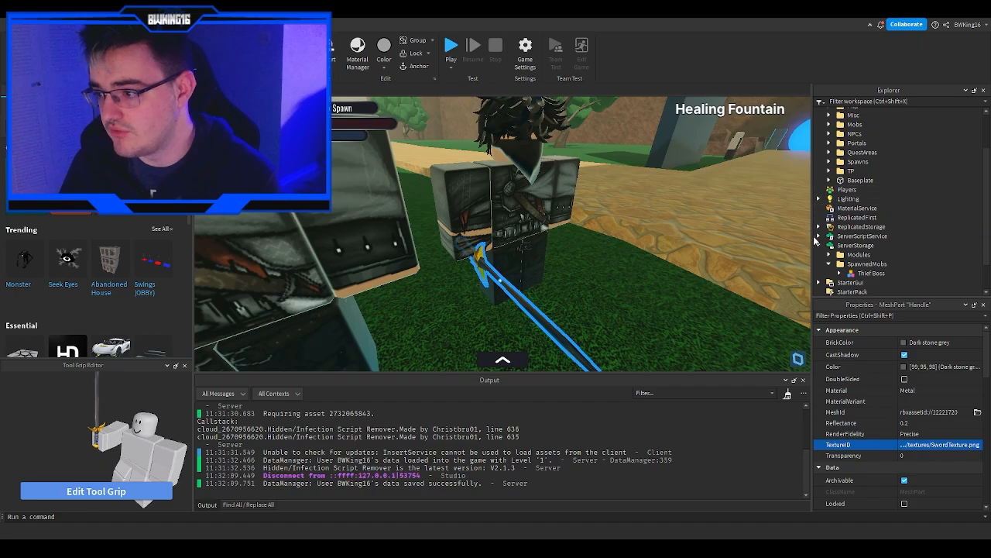
Set the TextureID of the Iron Sword's Handle in ReplicatedStorage's Items > Tool folder to the copied SwordTexture.png path
click(818, 235)
click(819, 236)
click(819, 226)
scroll(821, 228, down, 1)
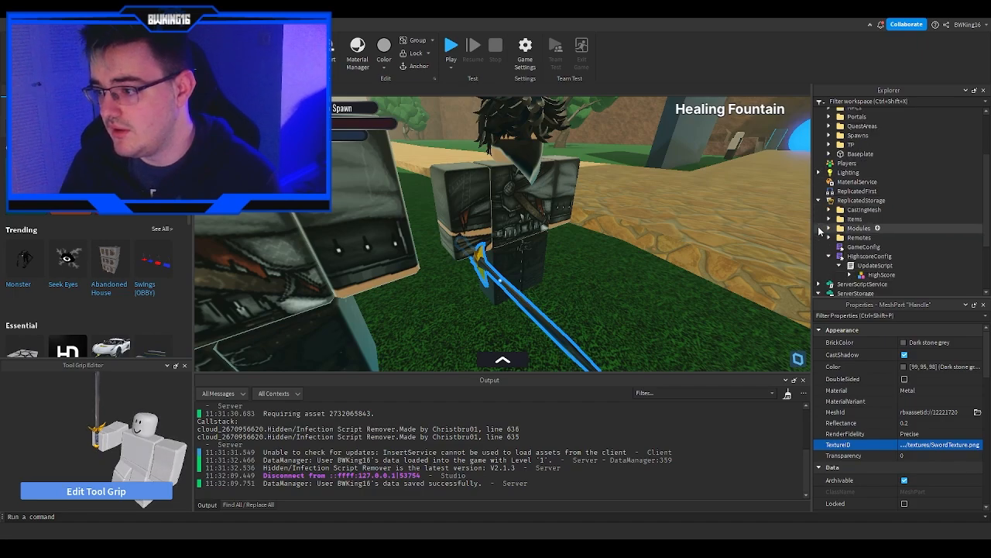
click(826, 221)
click(828, 219)
click(838, 237)
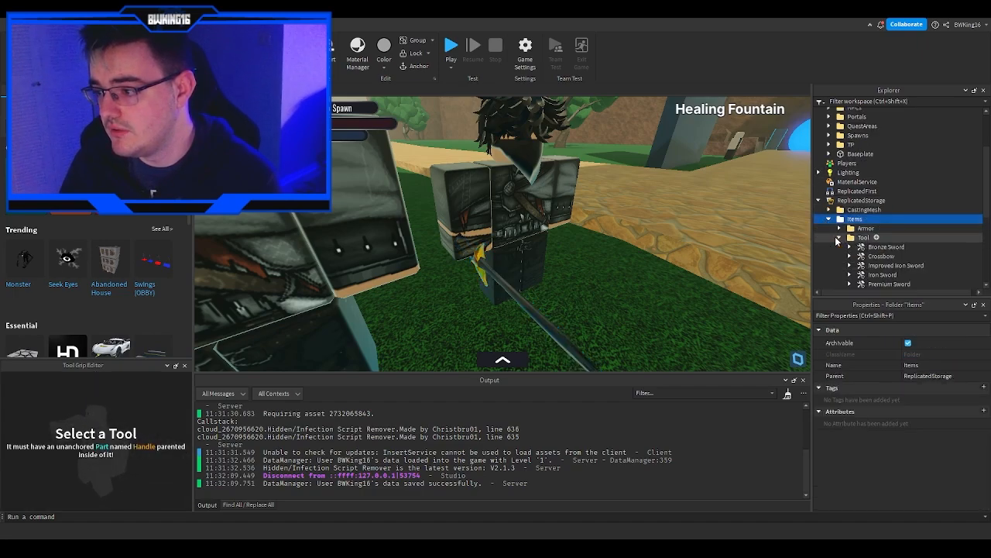
scroll(838, 244, down, 1)
click(850, 248)
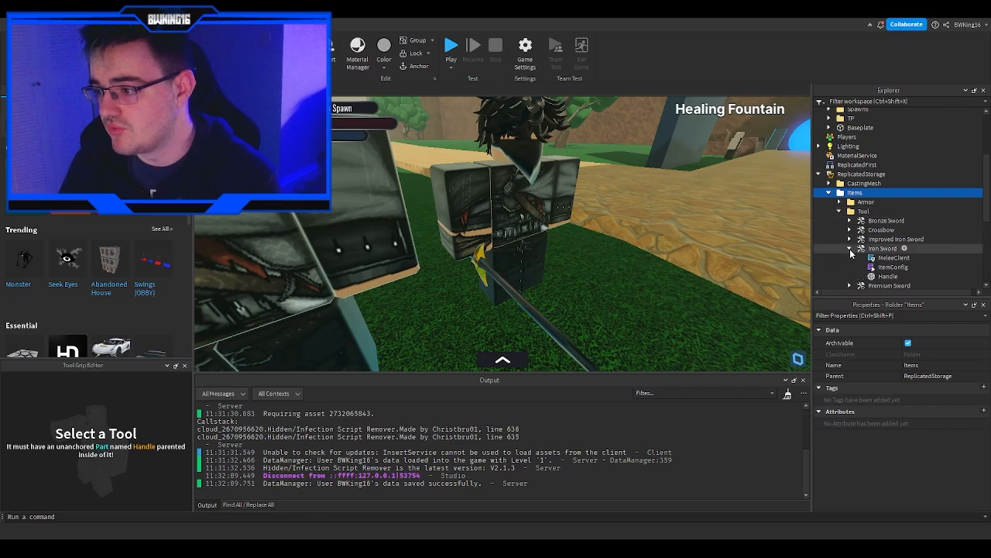
scroll(852, 252, down, 1)
click(869, 251)
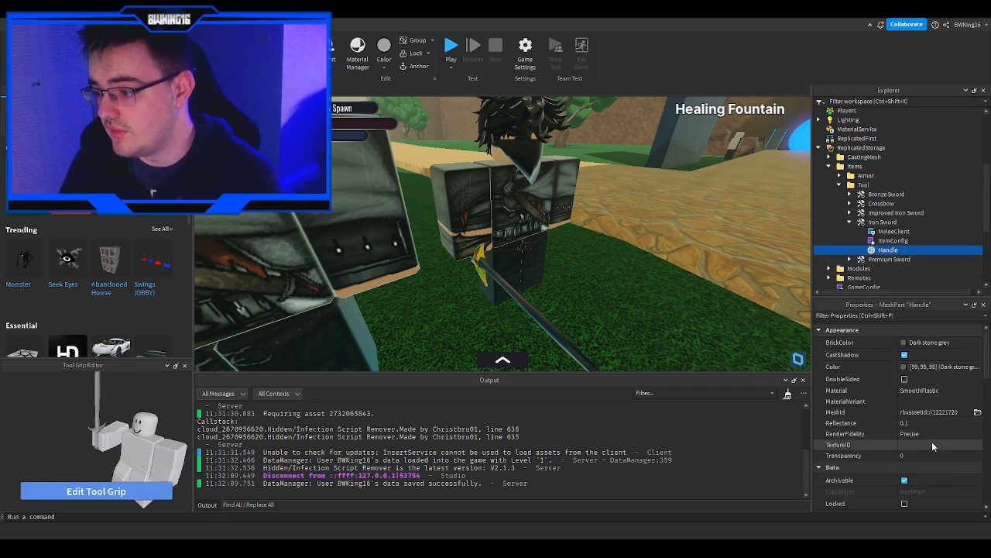
click(932, 443)
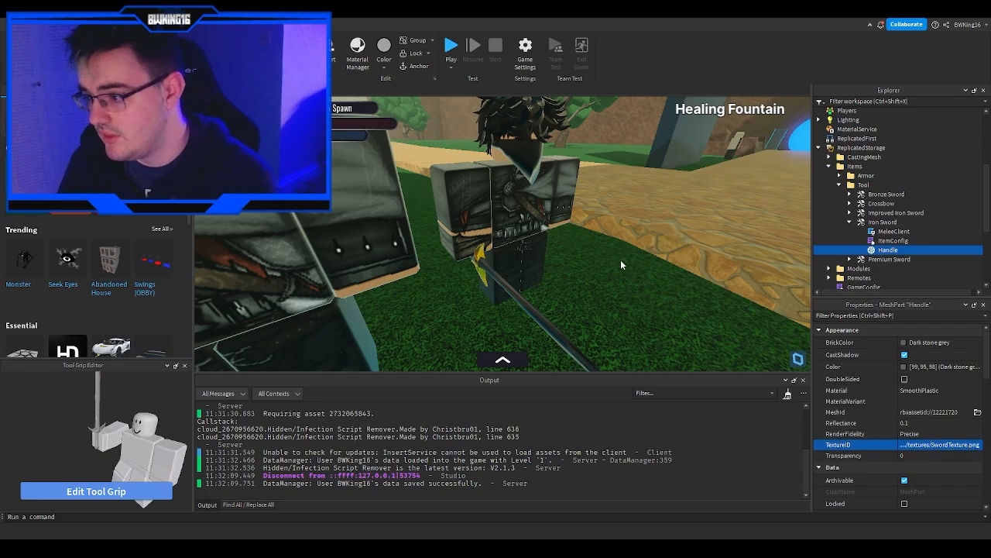
View both thief mobs from farther back and start a new play test
right_drag(612, 241, 612, 242)
scroll(612, 242, down, 5)
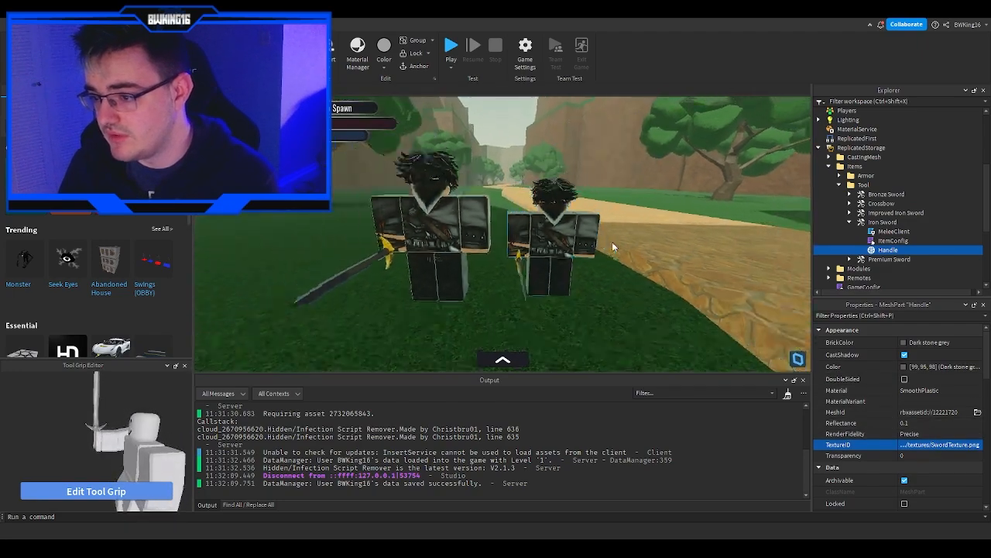
click(451, 48)
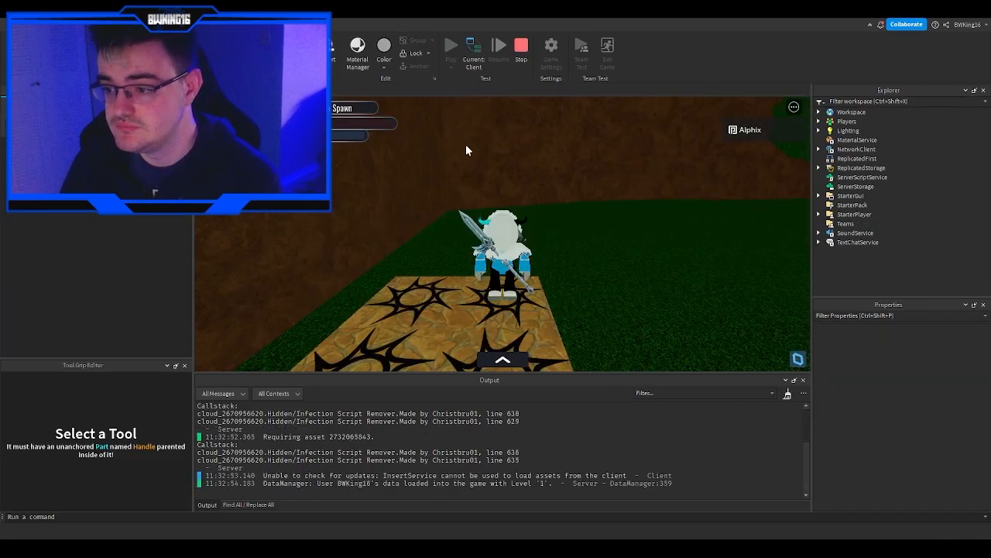
Check the Premium Sword in the inventory, equip a sword and approach the Thief and Thief Commander to inspect their Iron Swords up close
click(502, 328)
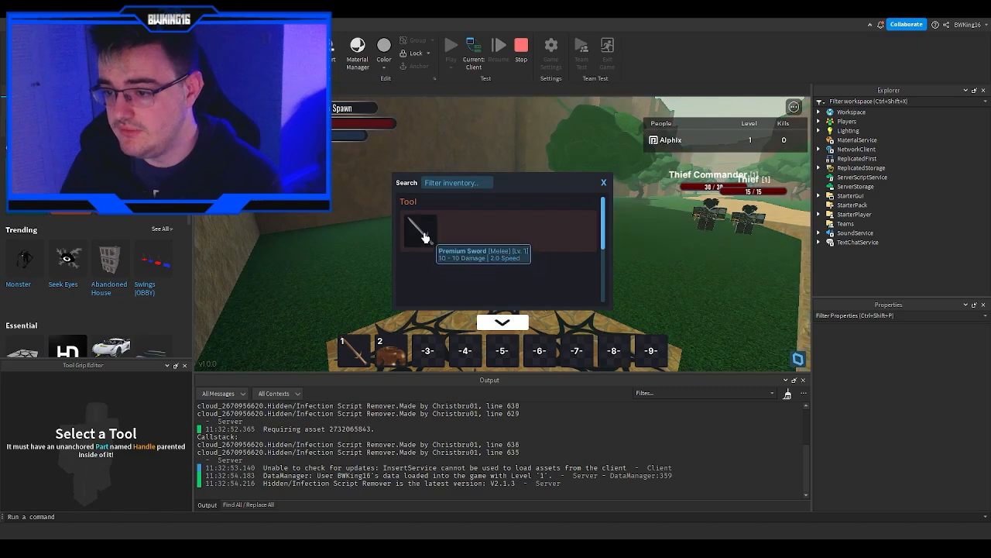
click(424, 237)
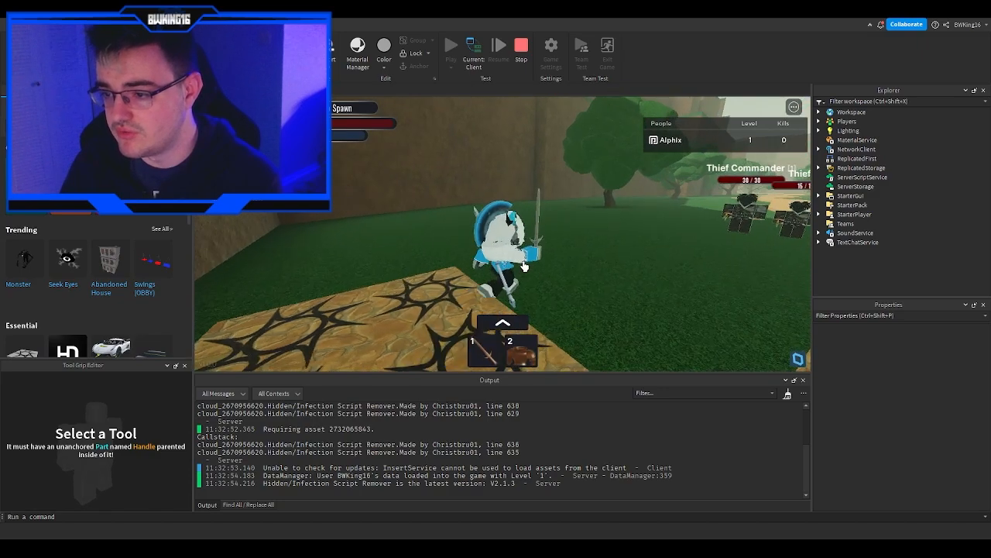
key(d)
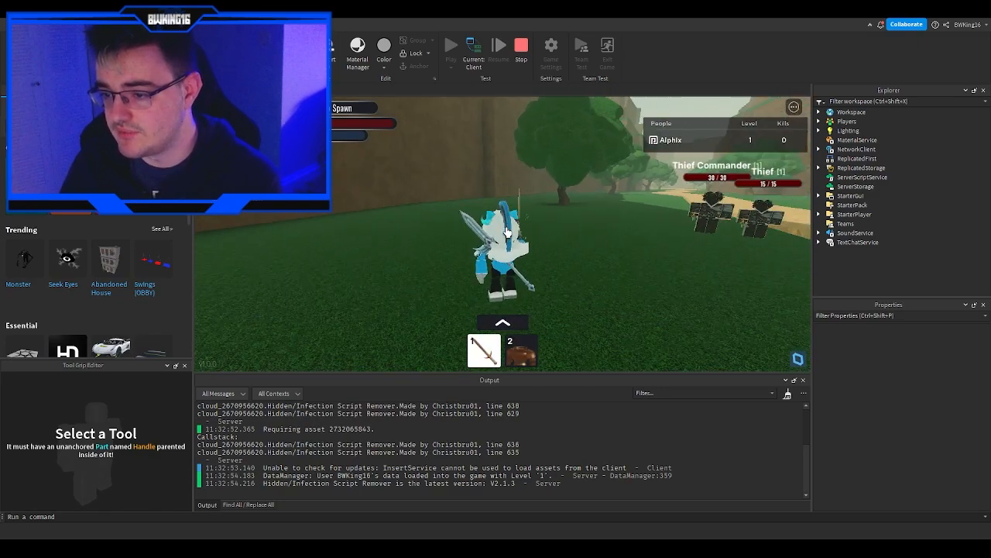
scroll(507, 233, up, 4)
scroll(506, 230, up, 2)
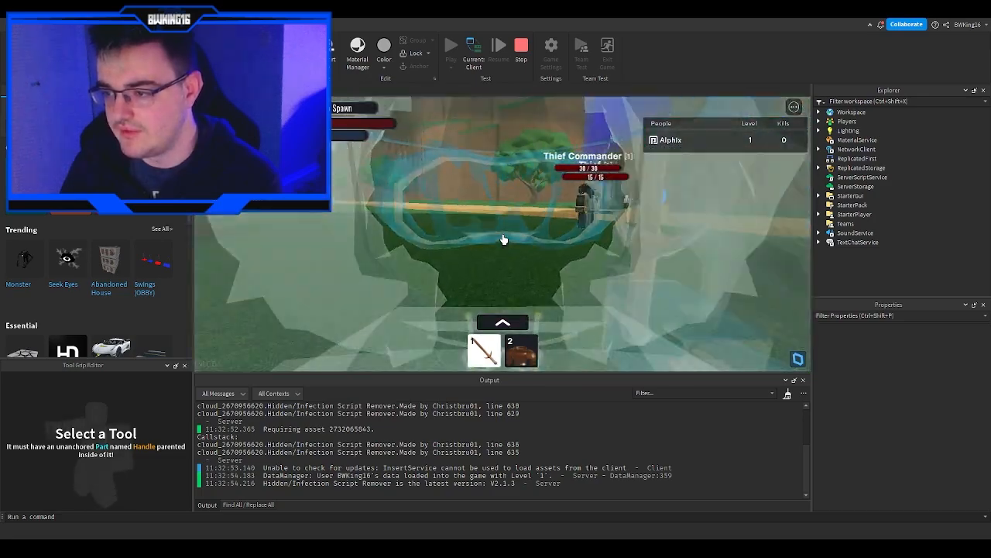
scroll(501, 236, down, 3)
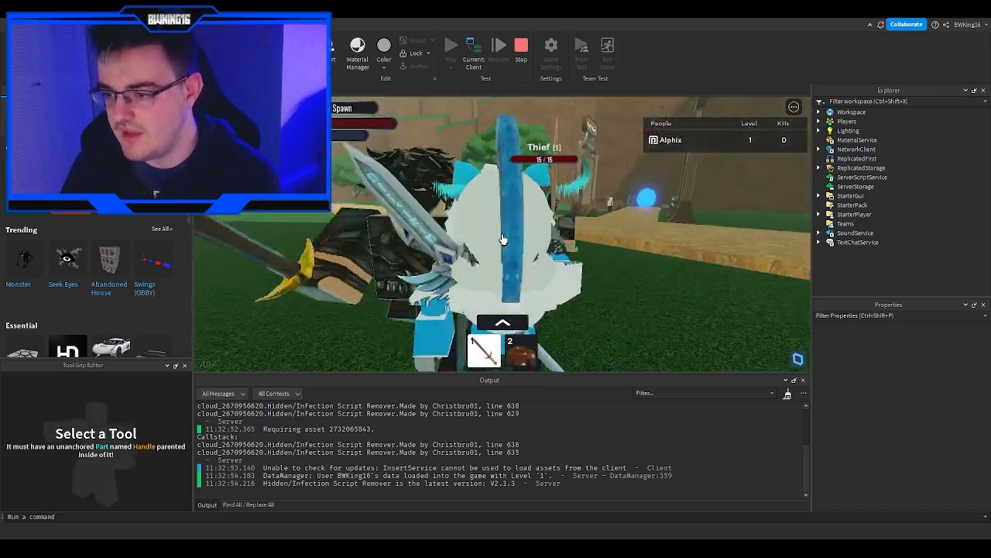
key(a)
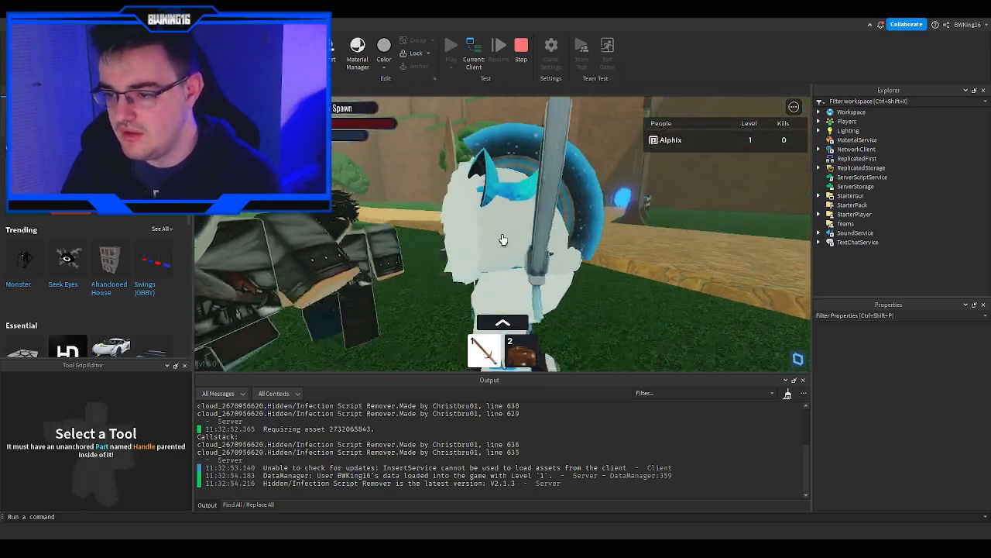
scroll(503, 239, down, 3)
key(s)
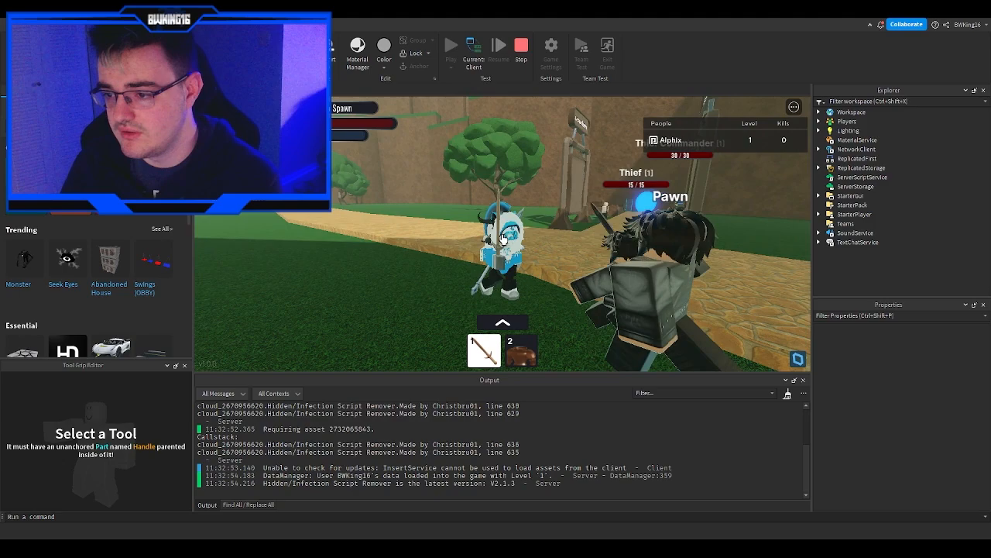
Fight the Thief and Thief Commander with the equipped sword until the Thief is defeated
key(w)
click(502, 238)
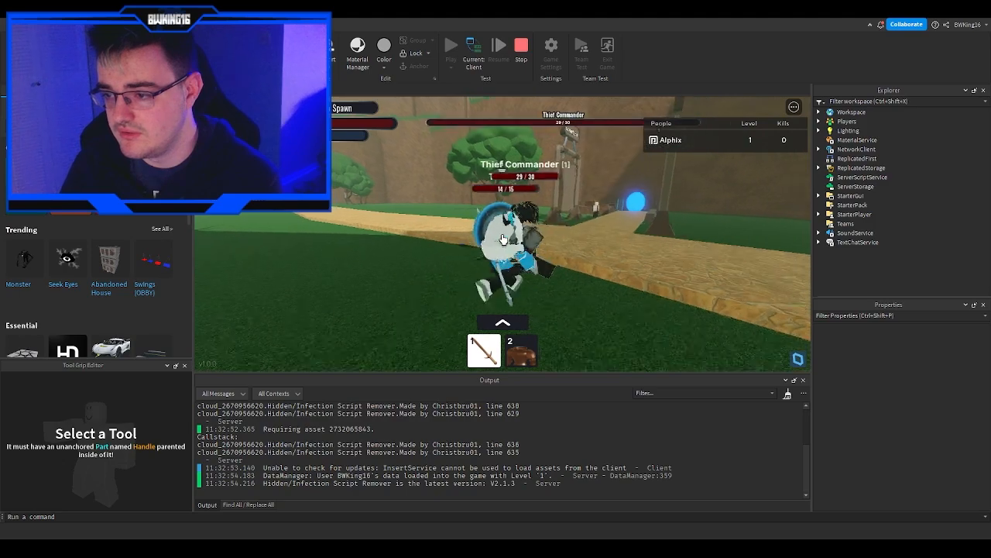
click(503, 239)
key(w)
click(504, 239)
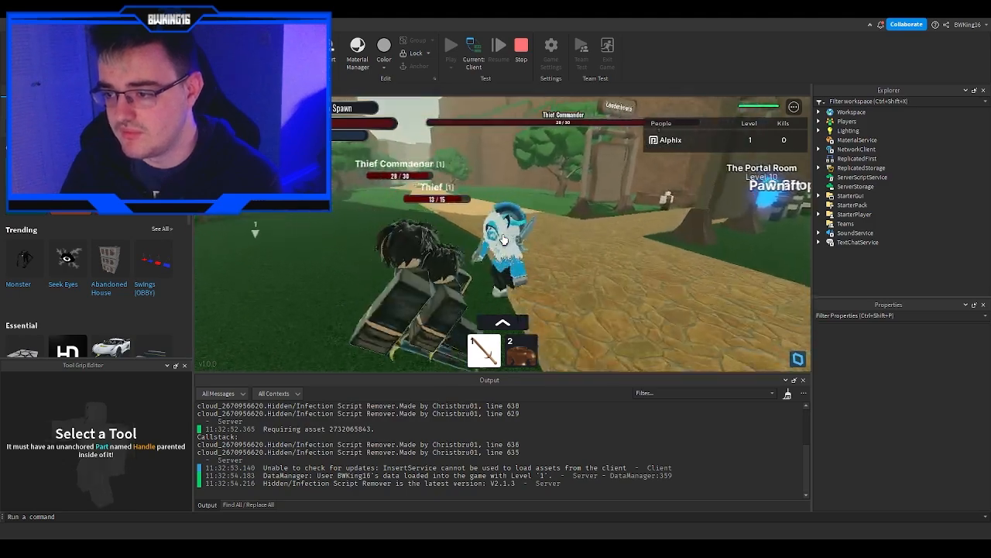
click(504, 240)
key(s)
click(503, 240)
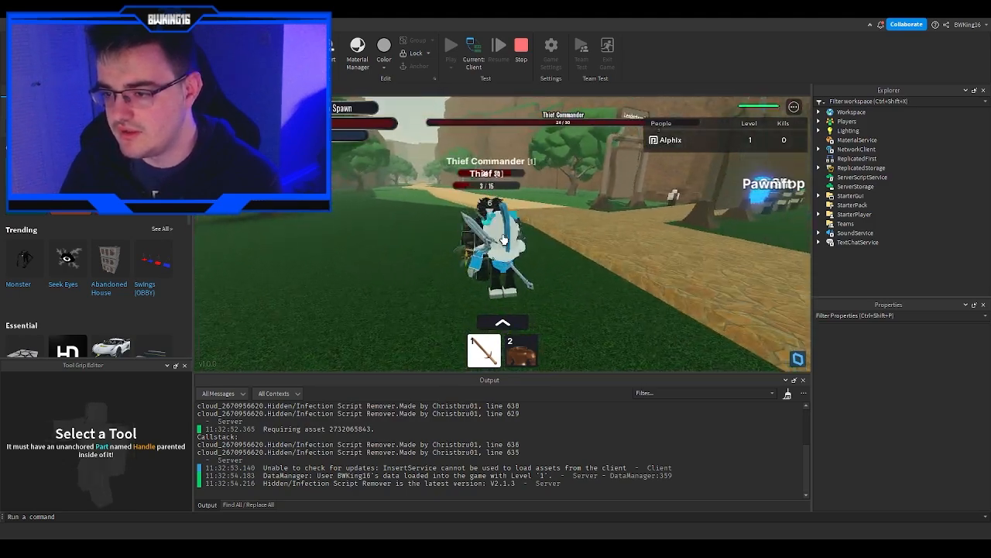
click(503, 240)
key(w)
click(503, 239)
click(502, 239)
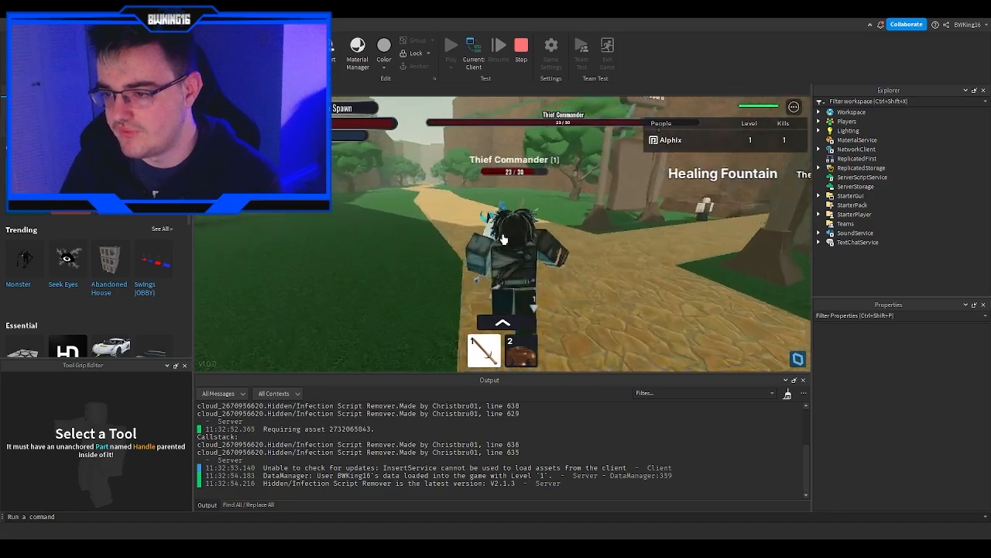
Keep attacking the Thief Commander along the path until it is defeated
key(w)
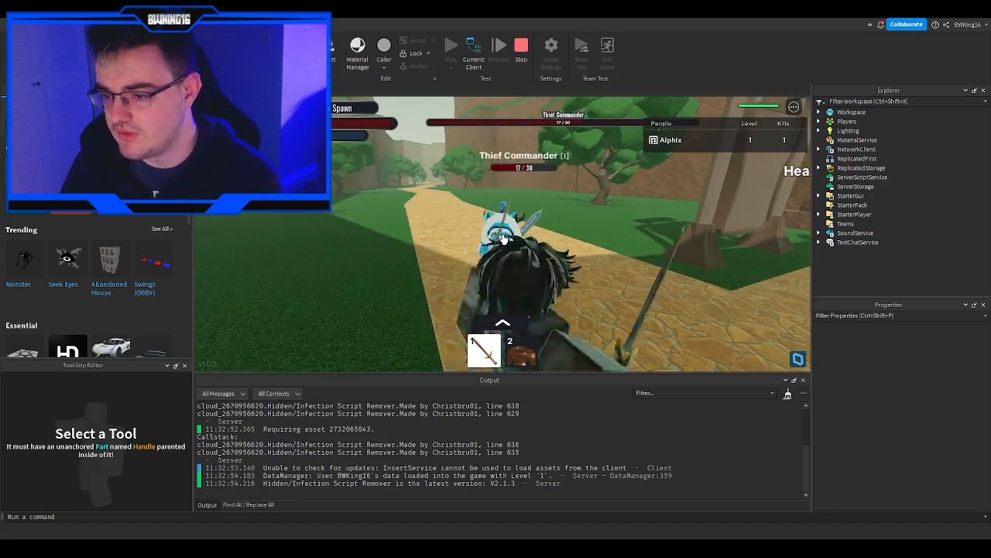
click(504, 240)
click(503, 239)
key(w)
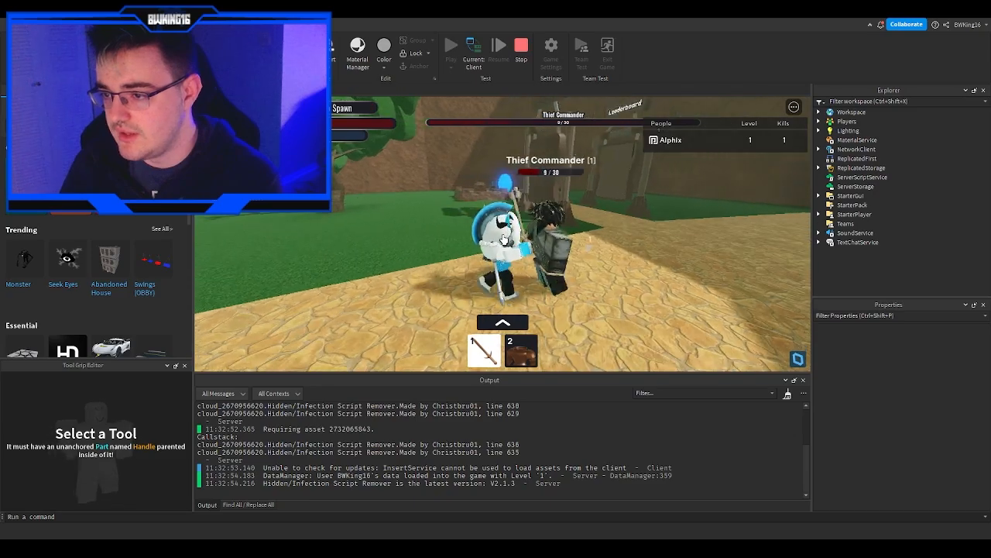
click(504, 240)
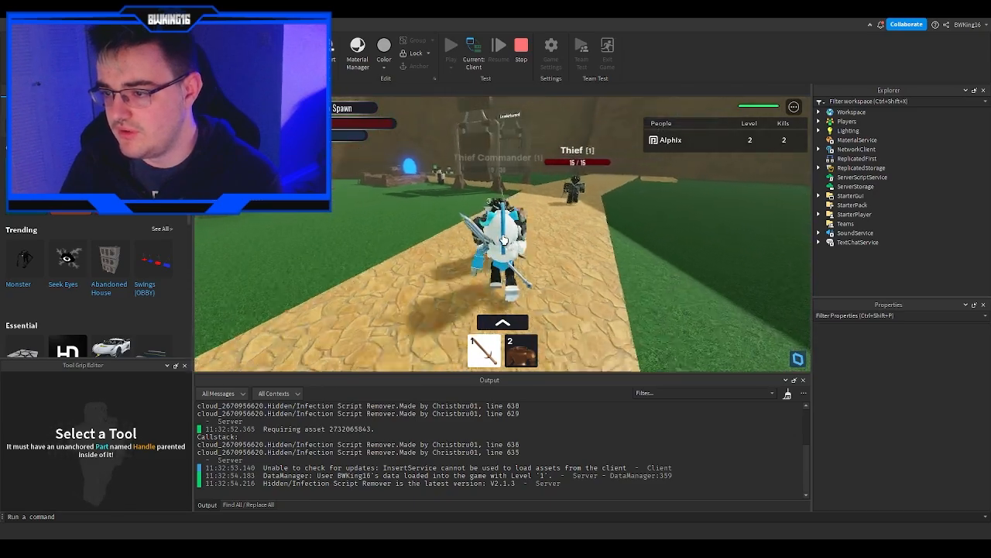
Defeat the respawned Thief on the path to test its item drop
key(w)
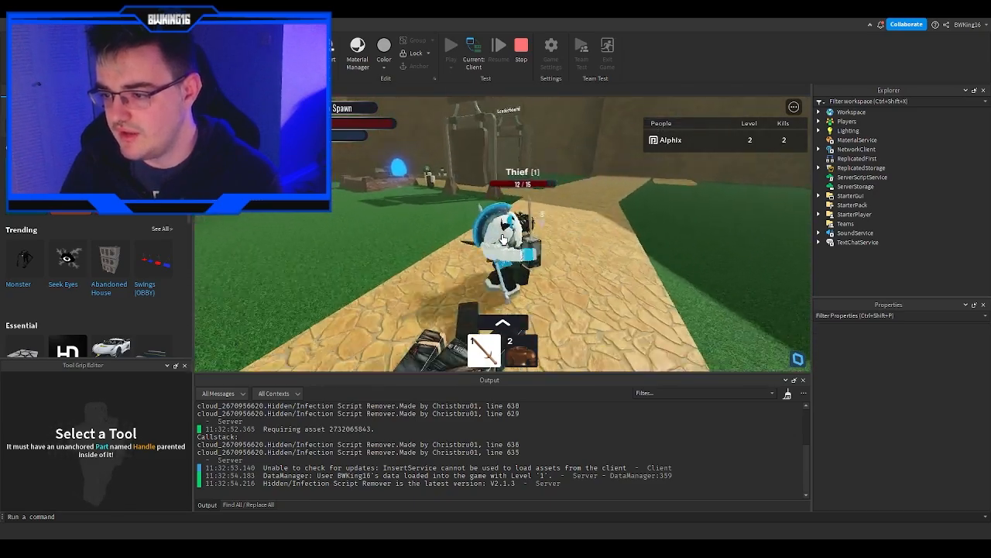
key(w)
click(503, 240)
click(503, 240)
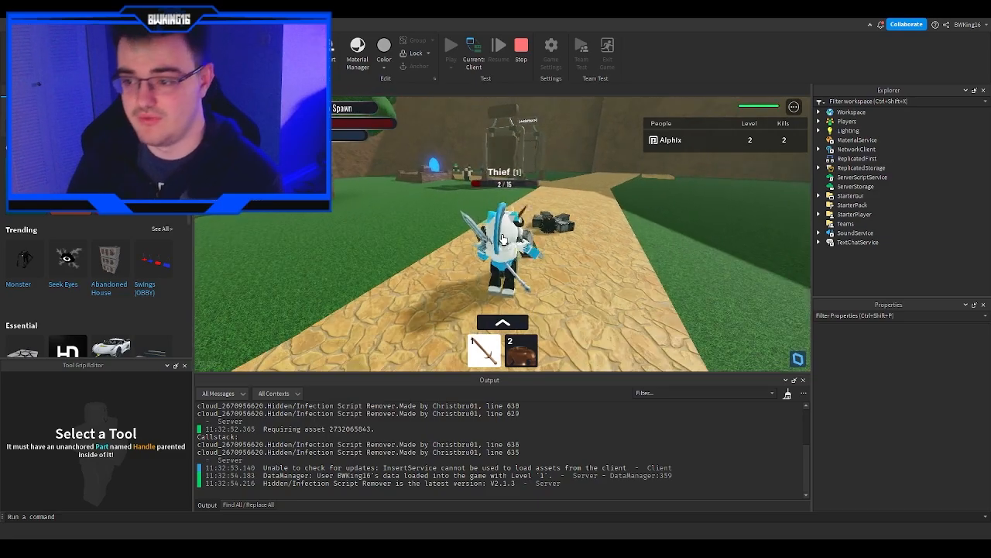
key(w)
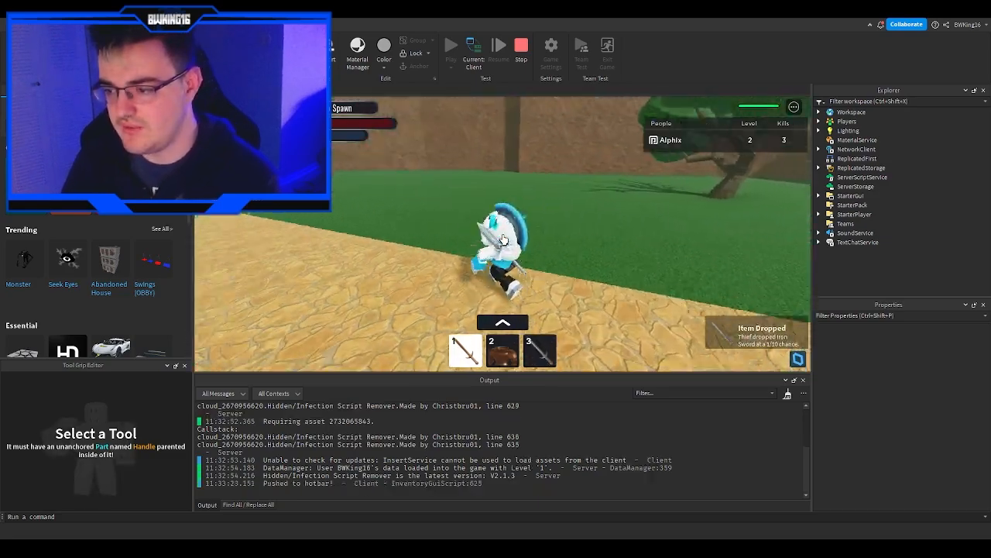
Equip the dropped Iron Sword from the third hotbar slot and check how it looks in hand and its stats
key(s)
key(3)
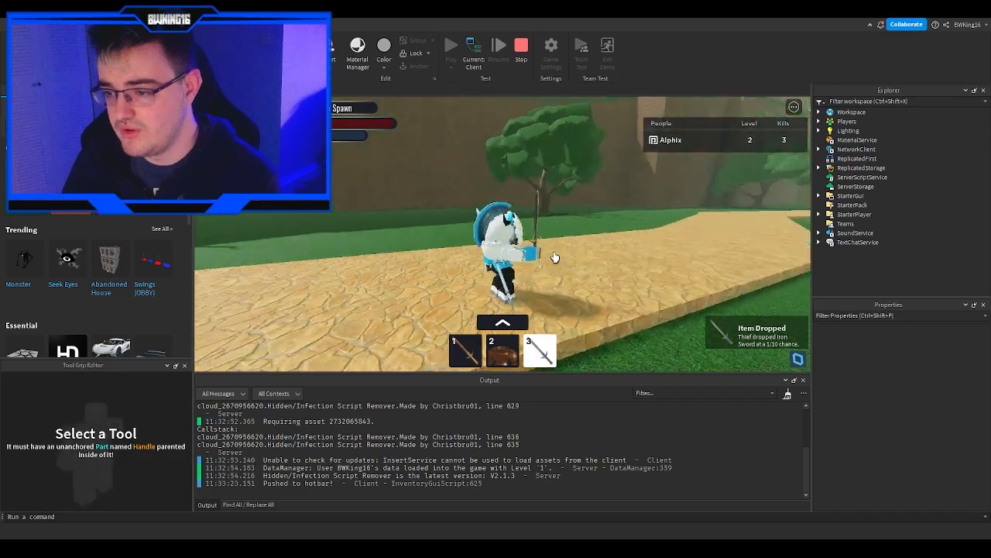
key(a)
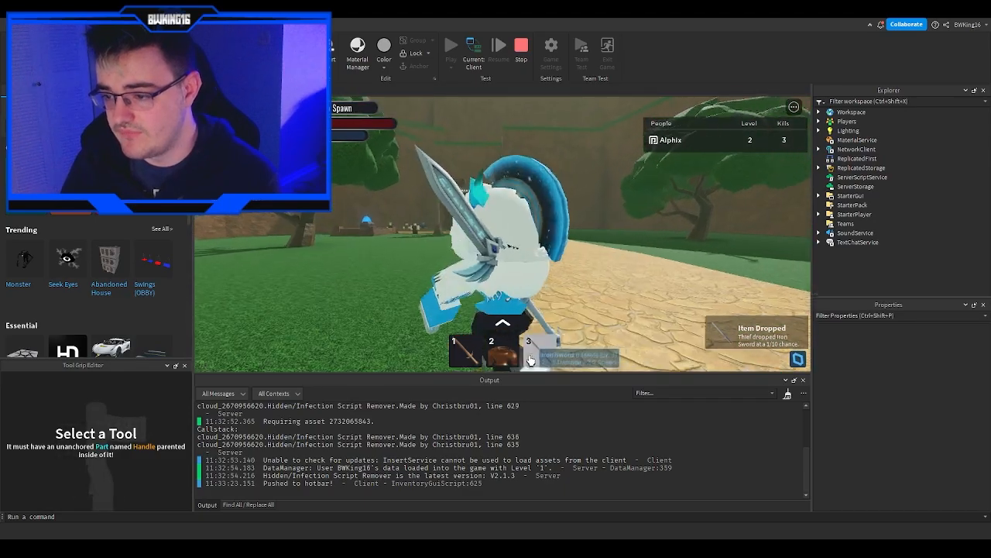
key(w)
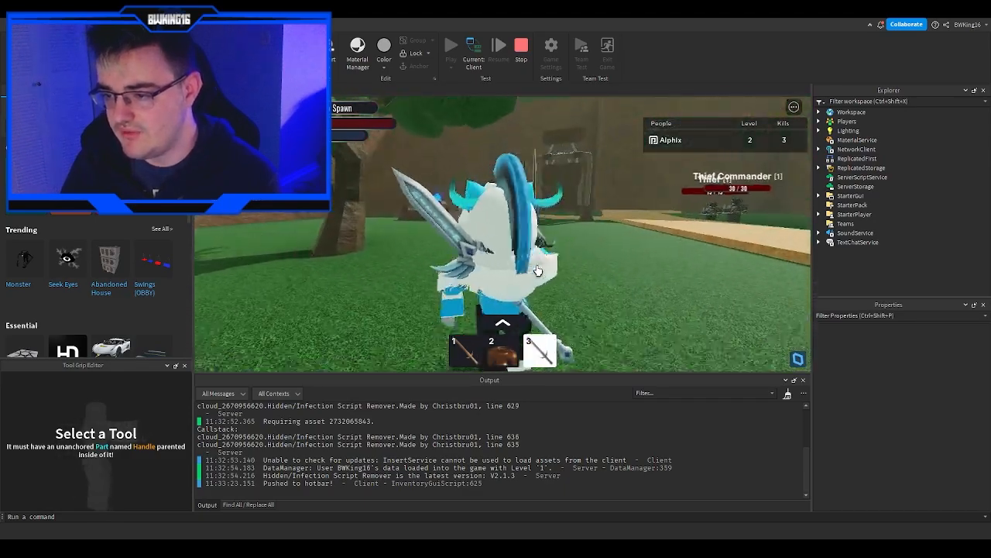
key(w)
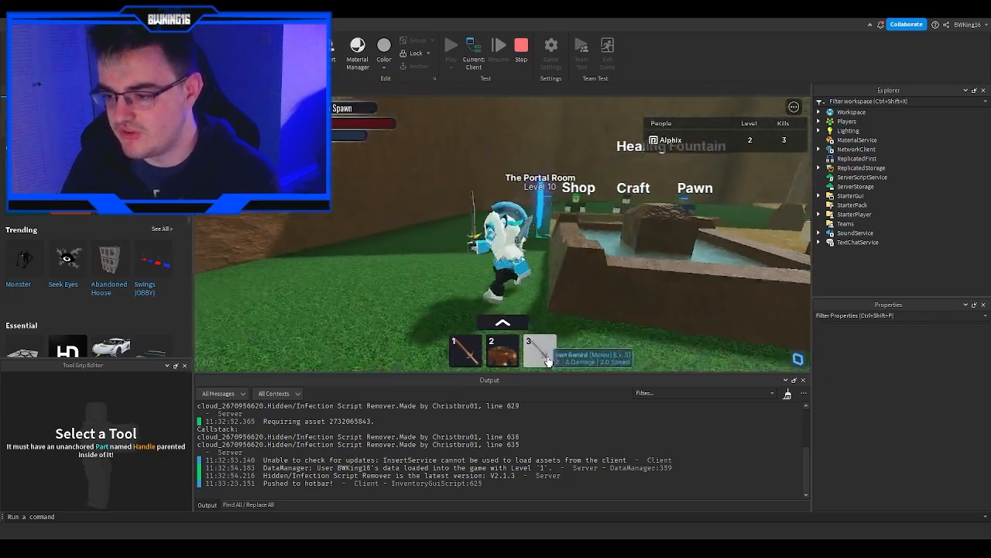
Walk past the Healing Fountain and the Shop, Craft and Pawn NPCs to inspect the leaderboard in first person
key(w)
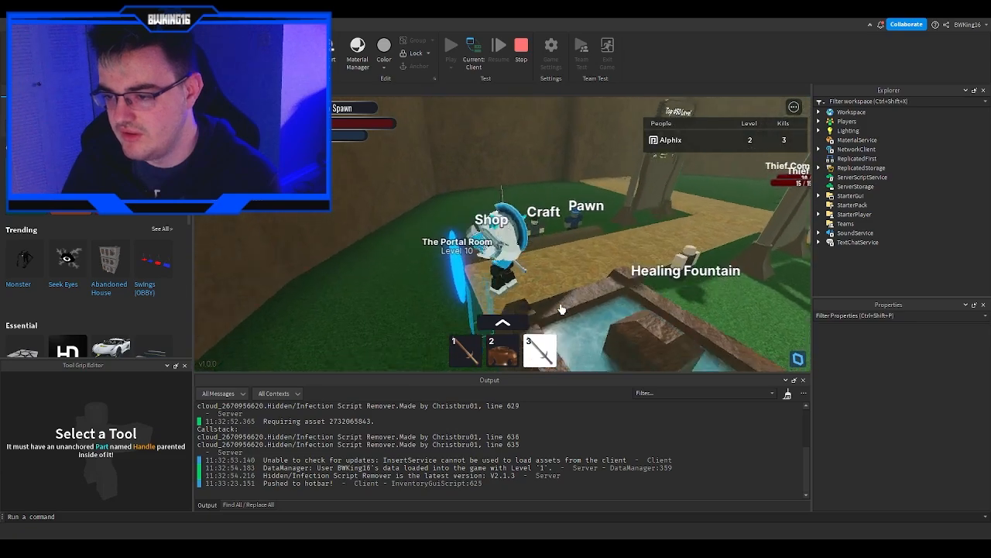
key(w)
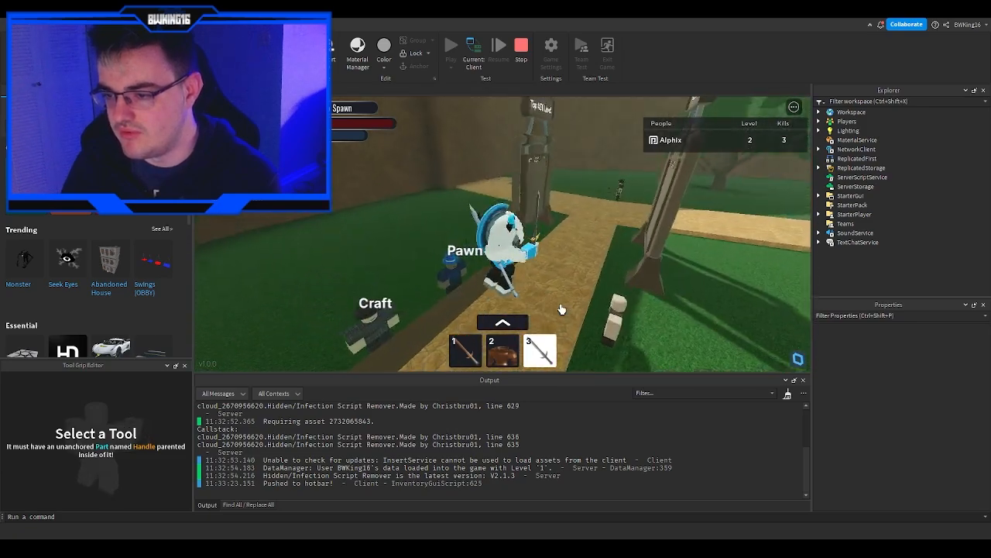
key(s)
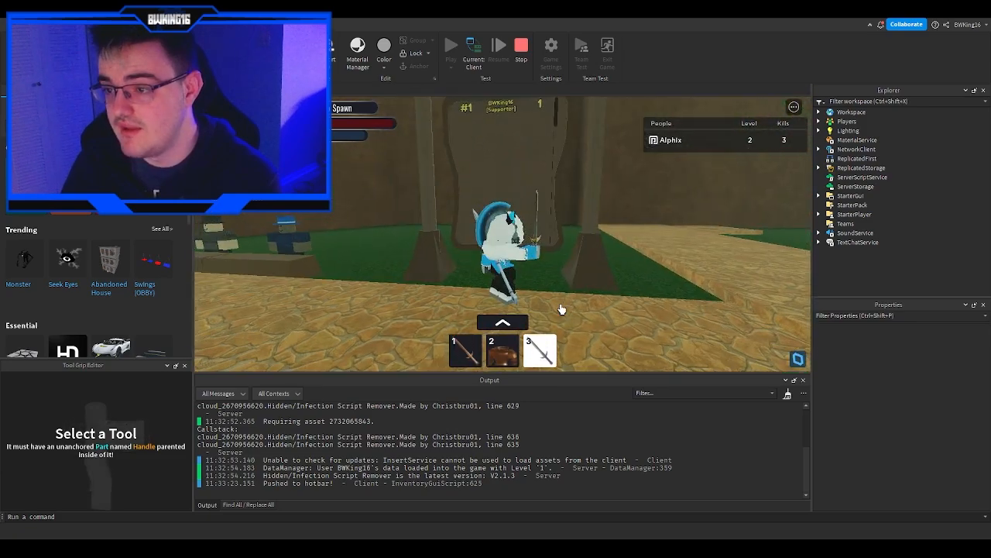
key(s)
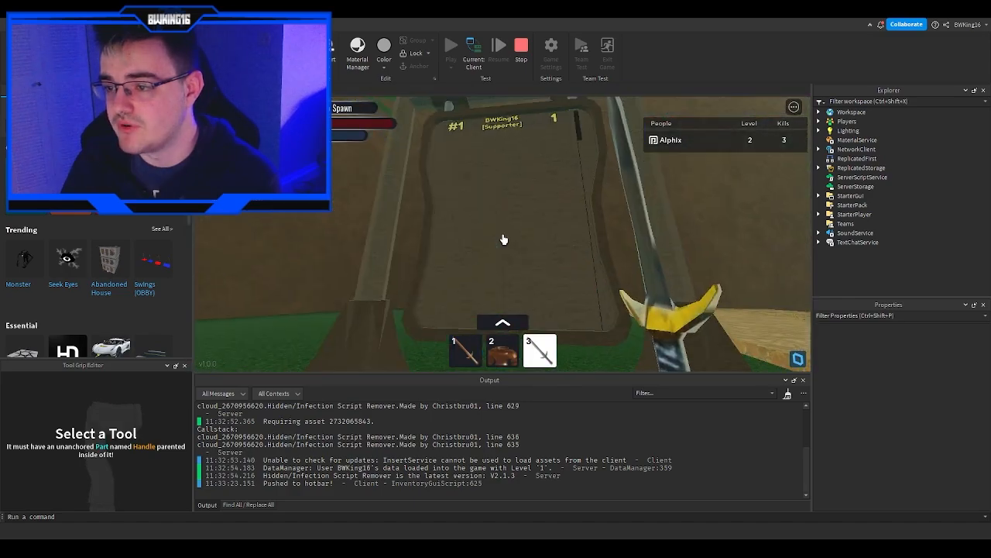
key(w)
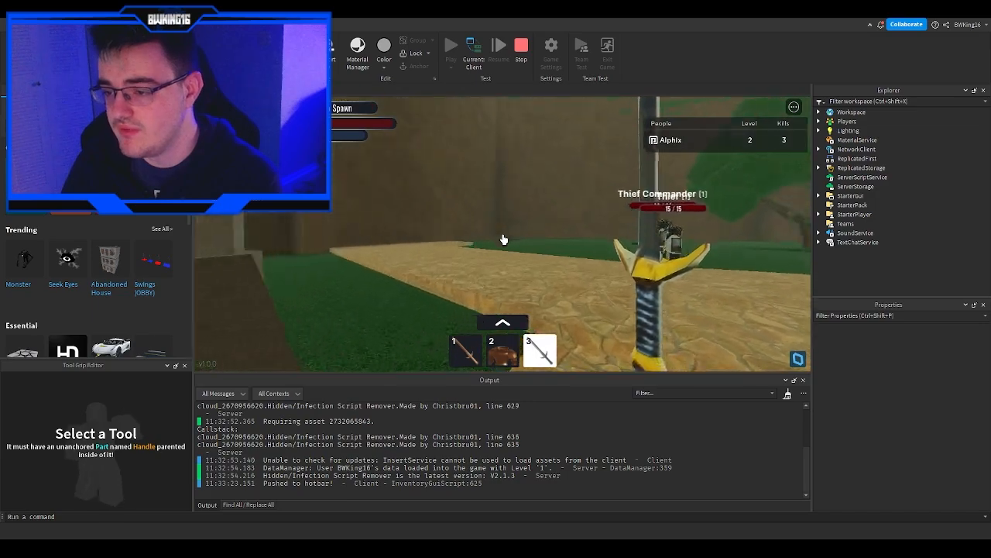
Run around the respawned Thief and Thief Commander to test how they chase, and stop the play test
scroll(502, 239, down, 3)
scroll(503, 239, down, 3)
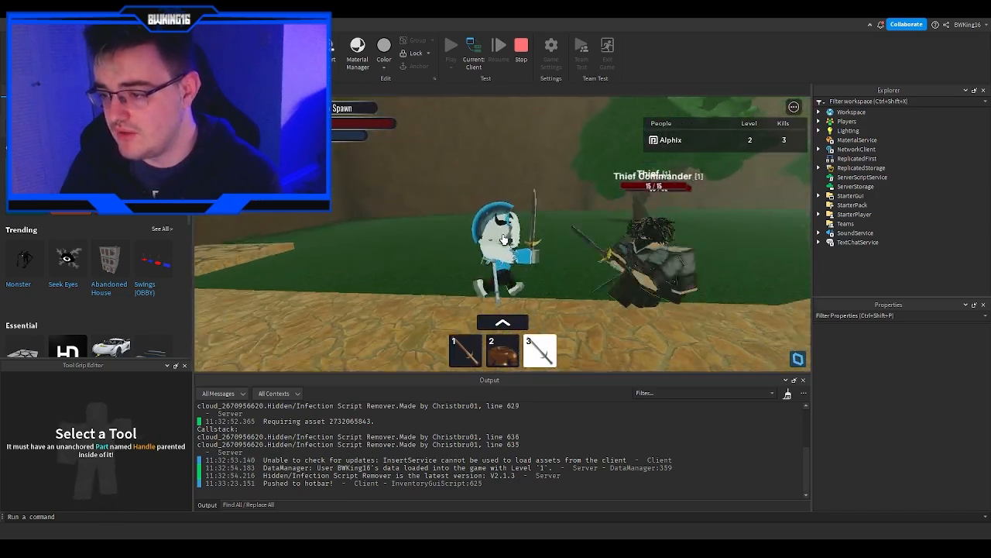
key(w)
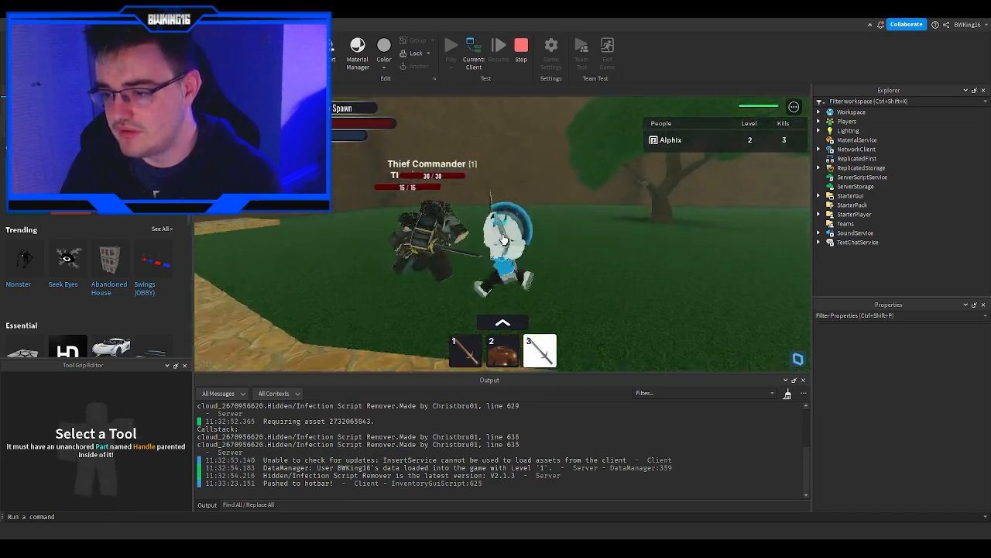
key(w)
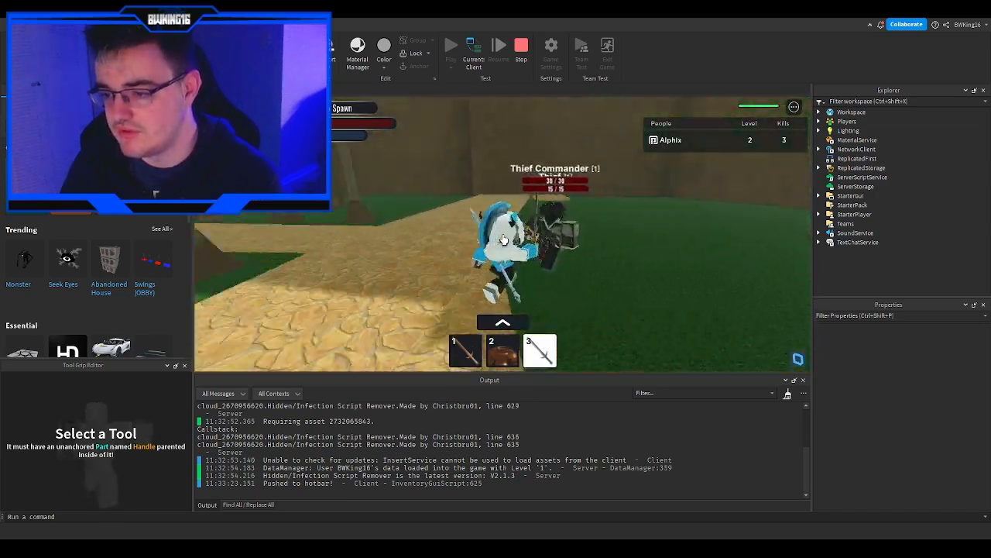
key(w)
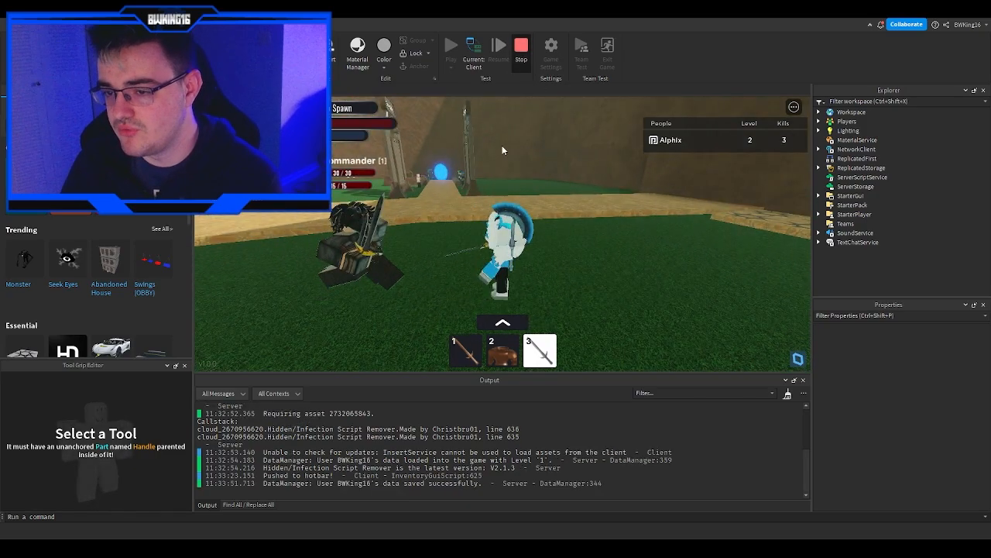
key(shift+F5)
Move the Thief Commander to the grass at the path's edge, at about 693, 4.6, -202, and rotate it about the vertical axis
click(468, 256)
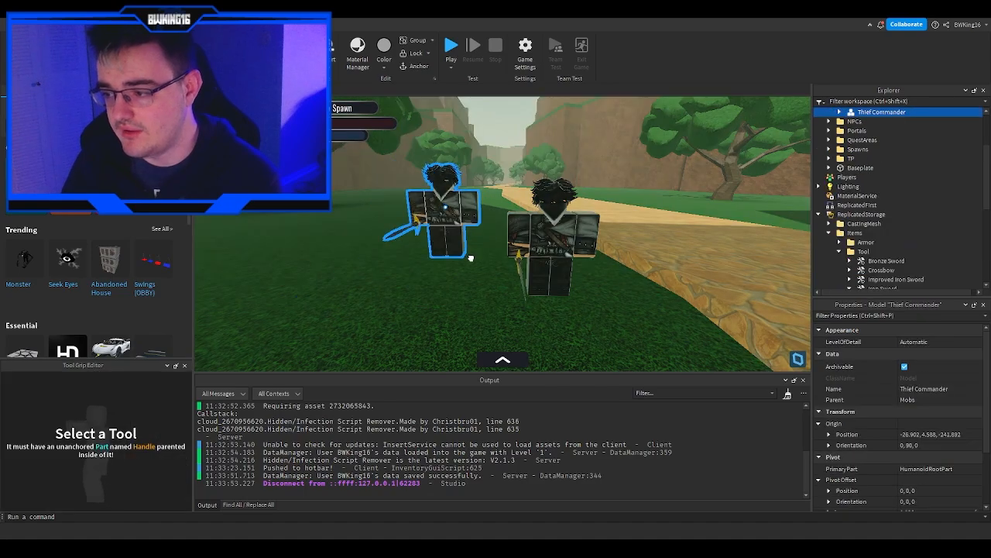
drag(470, 261, 395, 237)
key(w)
key(ctrl+4)
Open the Thief Commander's MobConfig script
click(840, 112)
double_click(870, 159)
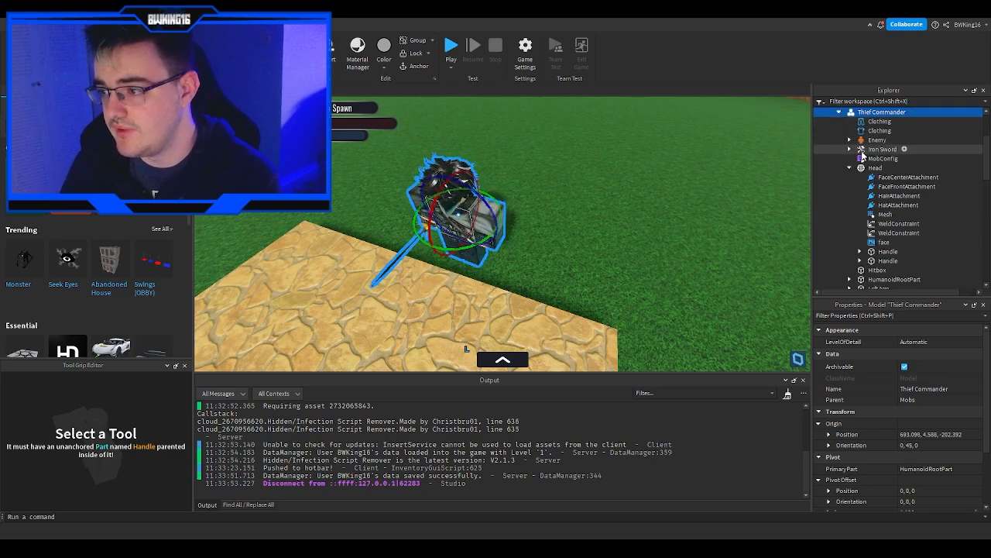
Set the Rank to "Boss" in the Thief Commander's MobConfig script, then reopen the script to check it and close it
click(333, 134)
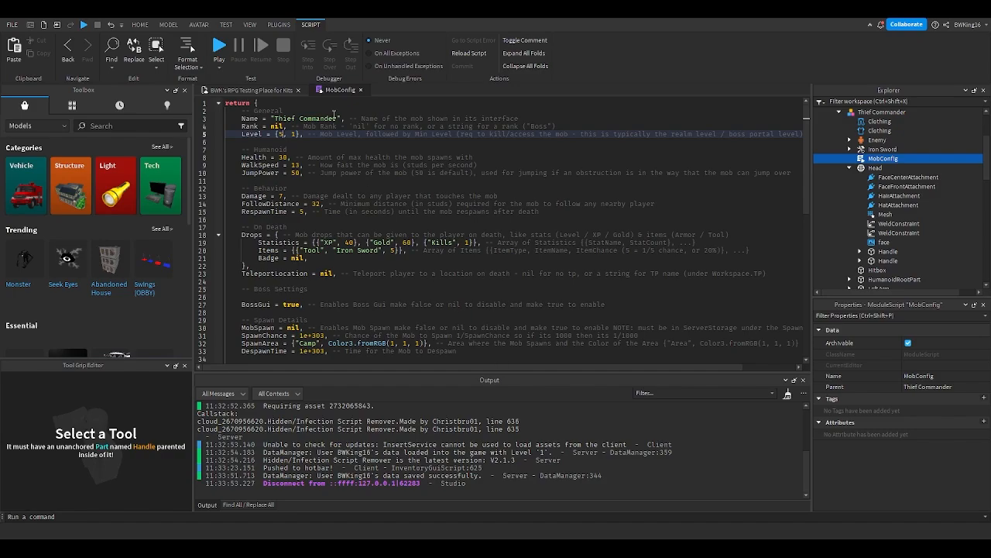
click(275, 118)
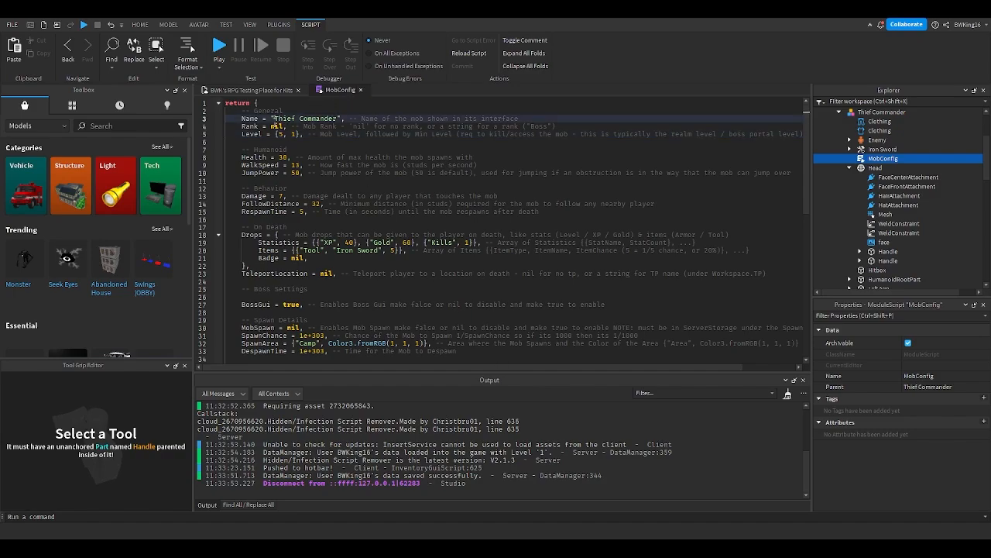
double_click(276, 127)
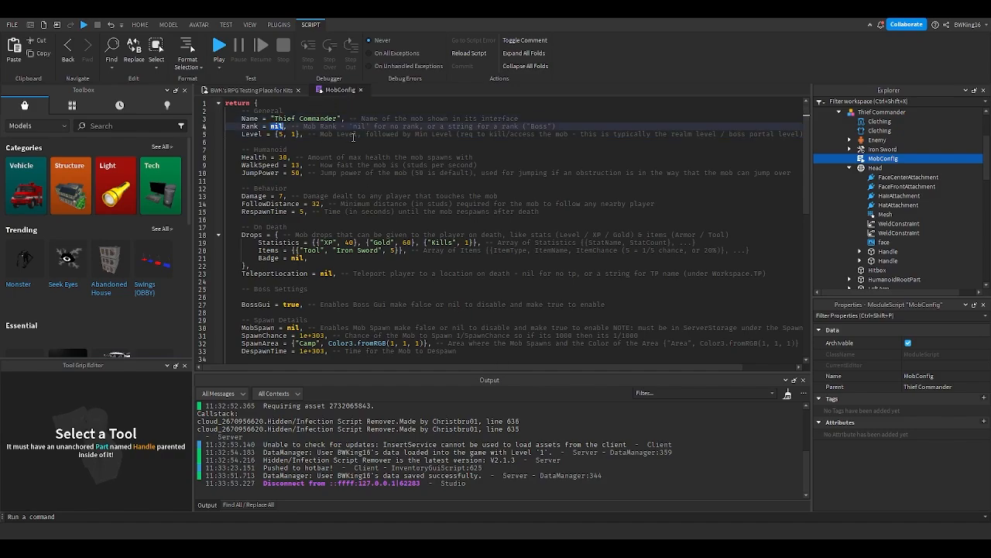
text("Boss)
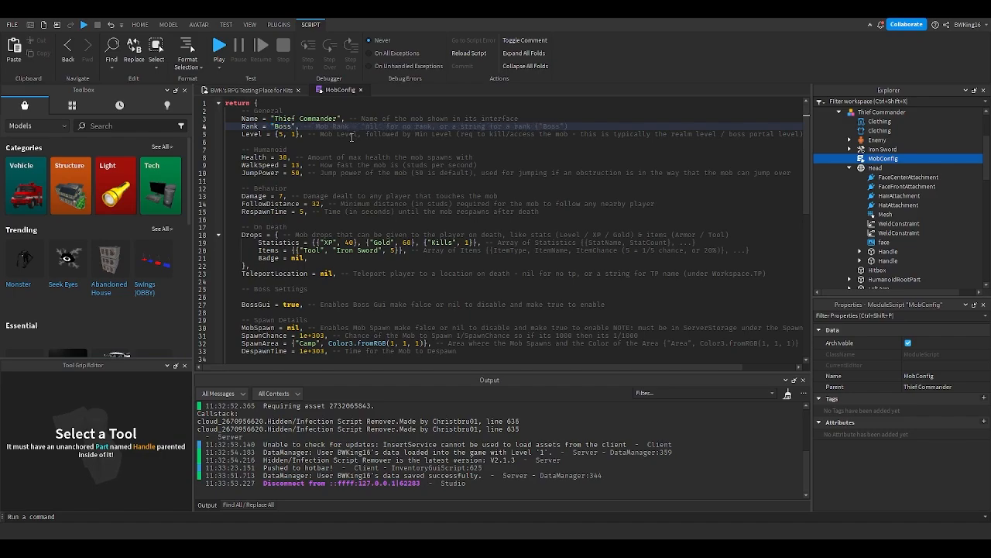
click(361, 90)
right_drag(444, 228, 445, 229)
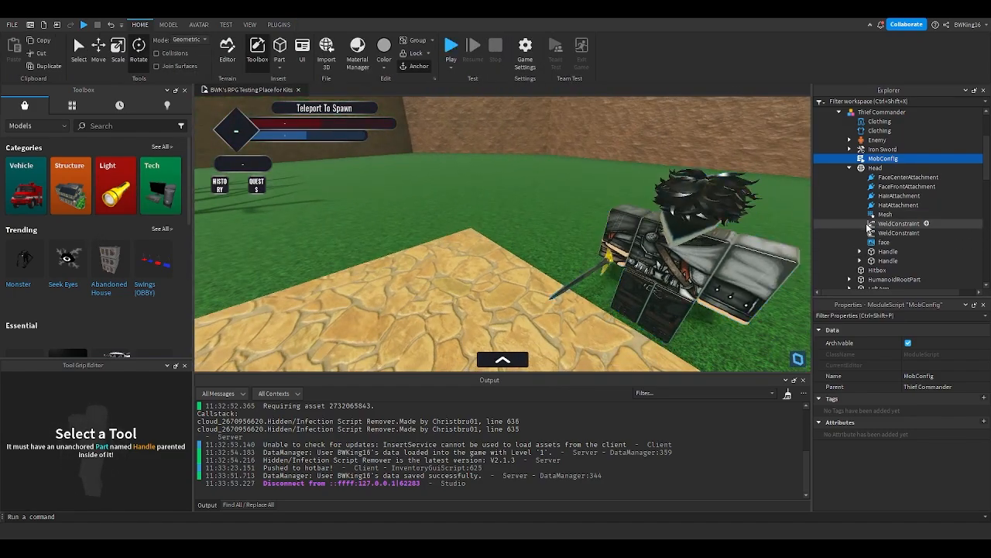
double_click(883, 158)
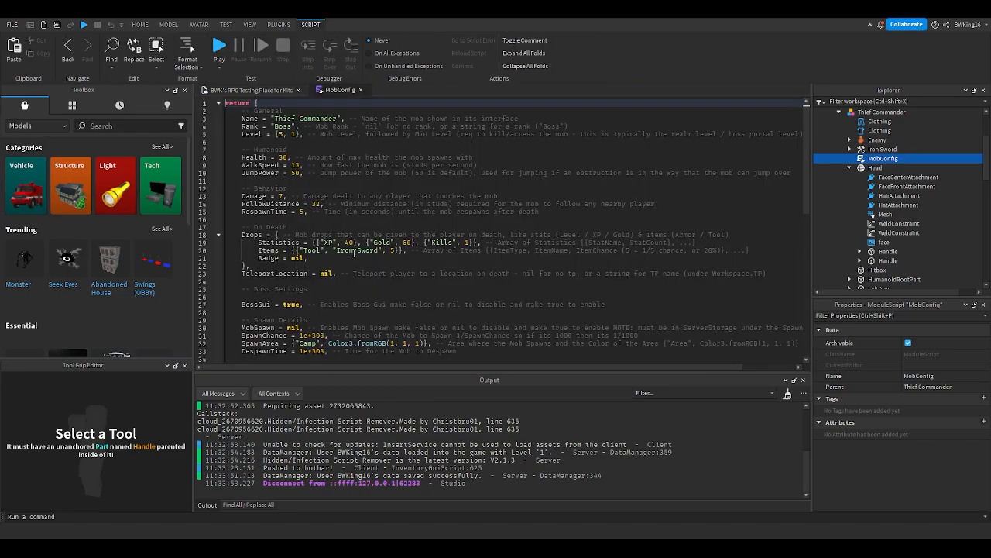
click(361, 90)
Copy the Iron Sword from ReplicatedStorage's Items > Tool folder and paste it into the Workspace on the grass beside the path
right_drag(484, 179, 532, 181)
key(w)
key(a)
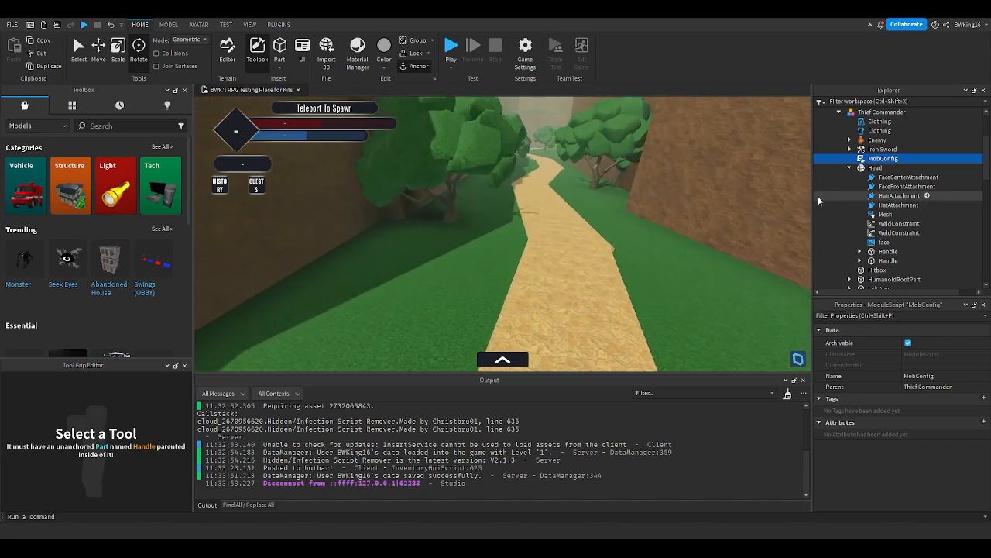
scroll(865, 203, down, 9)
scroll(866, 203, down, 2)
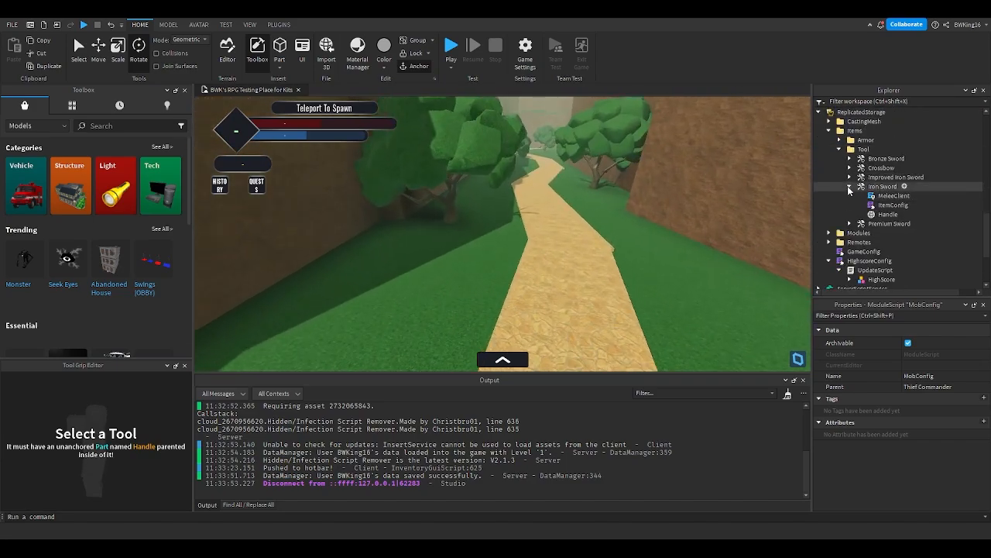
click(850, 187)
click(866, 187)
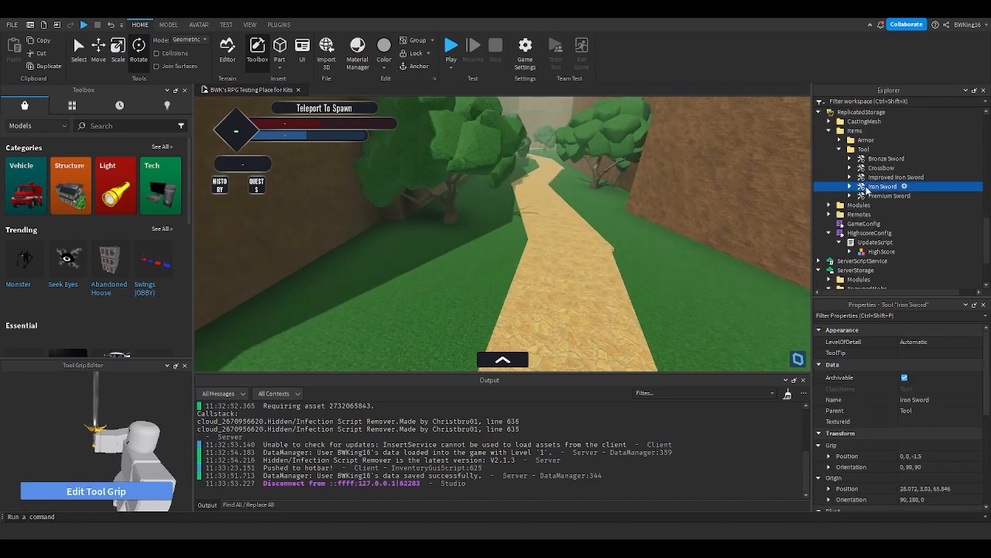
click(505, 242)
key(ctrl+v)
key(f)
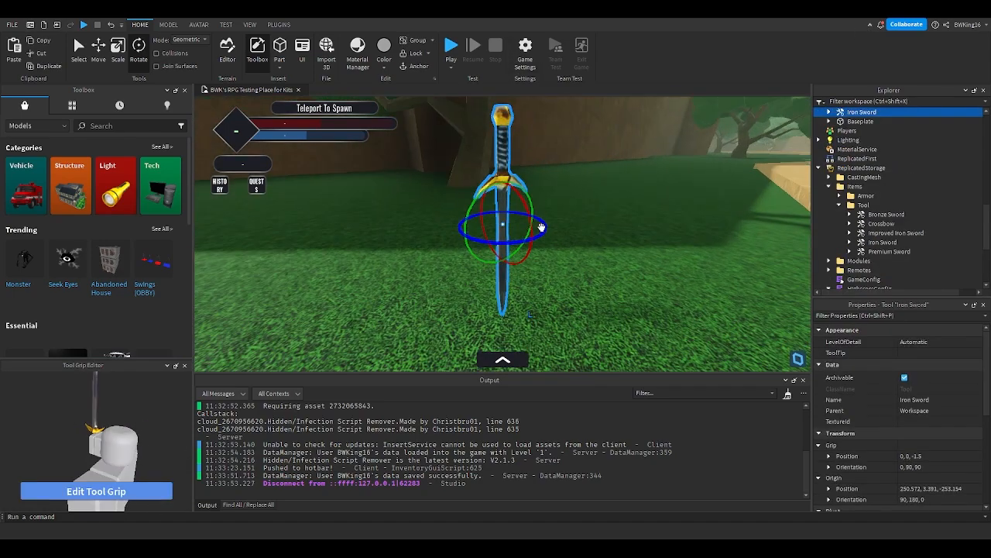
Rename the pasted Workspace sword as Boss Iron Sword
click(847, 112)
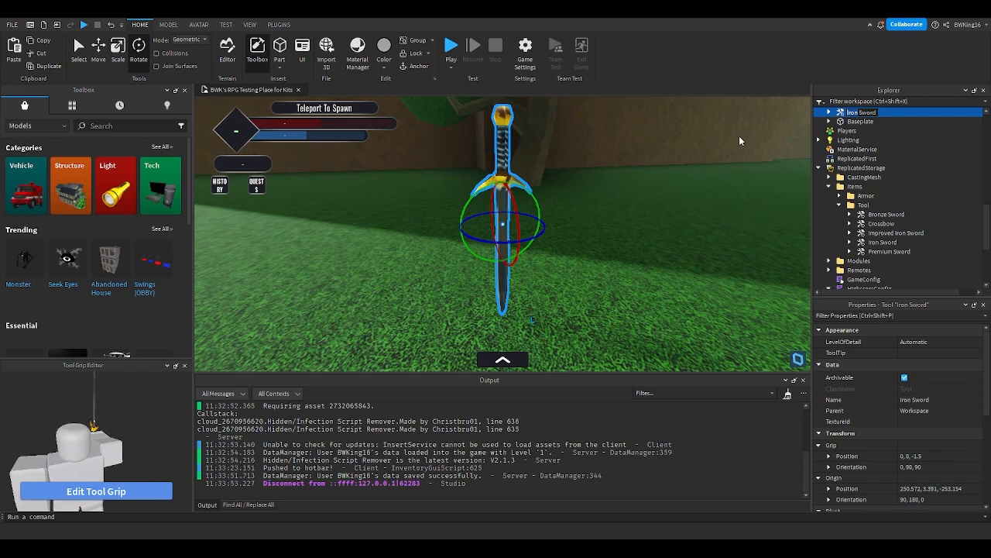
key(BackSpace)
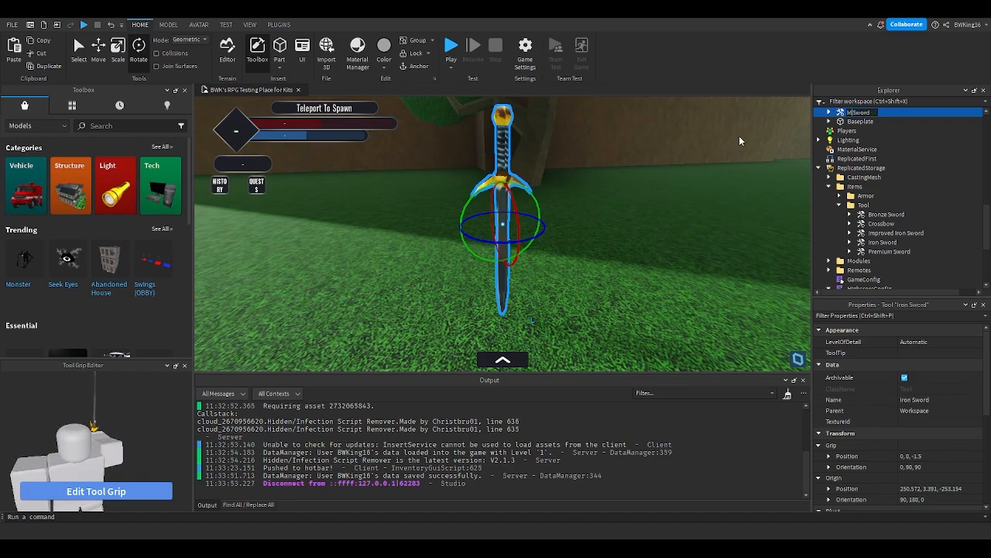
key(Delete)
text(Boss )
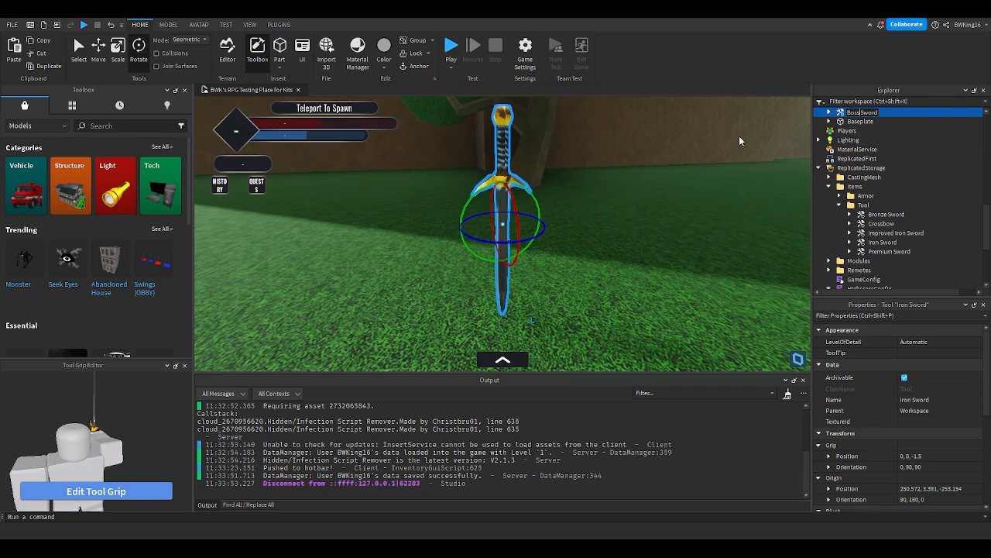
text(Iron)
key(Return)
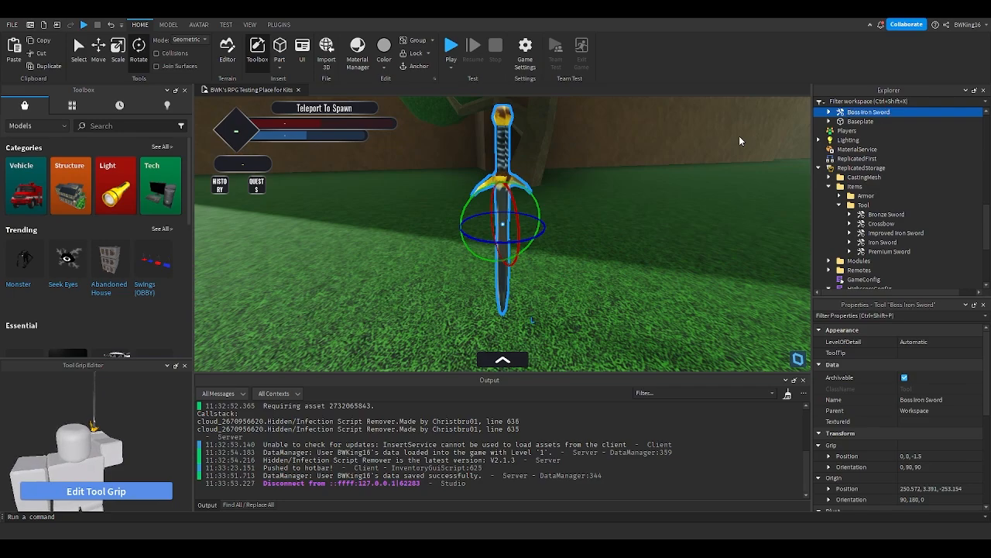
Collapse the Mobs folder in the Workspace and the Items folder with its Tool subfolder in ReplicatedStorage
right_drag(709, 213, 670, 200)
click(840, 204)
scroll(901, 198, down, 1)
scroll(867, 183, up, 5)
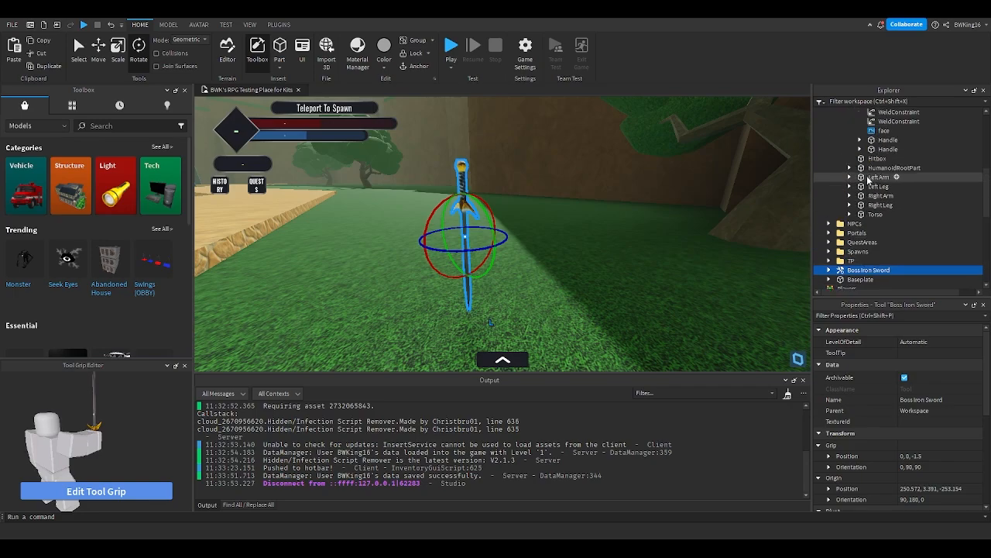
click(829, 142)
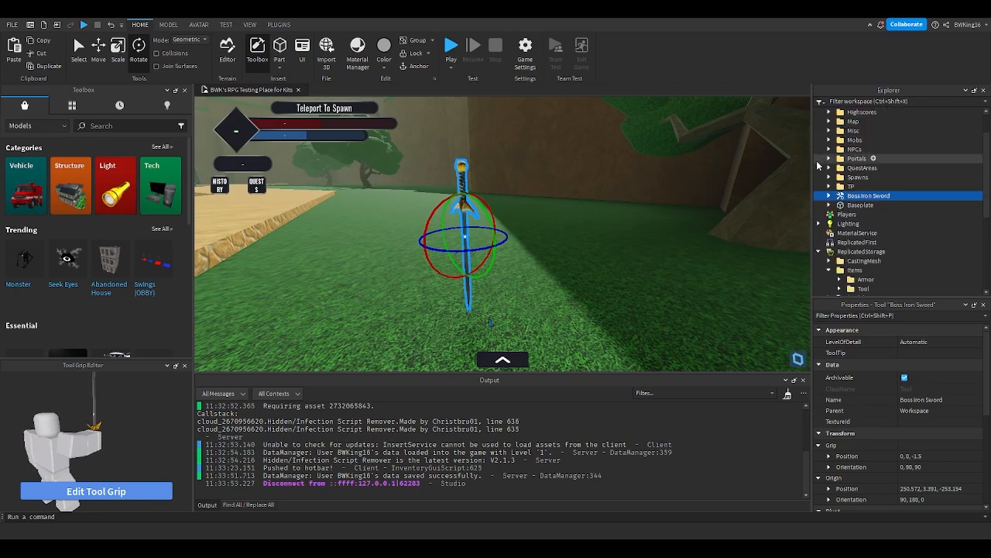
scroll(827, 193, down, 4)
click(838, 210)
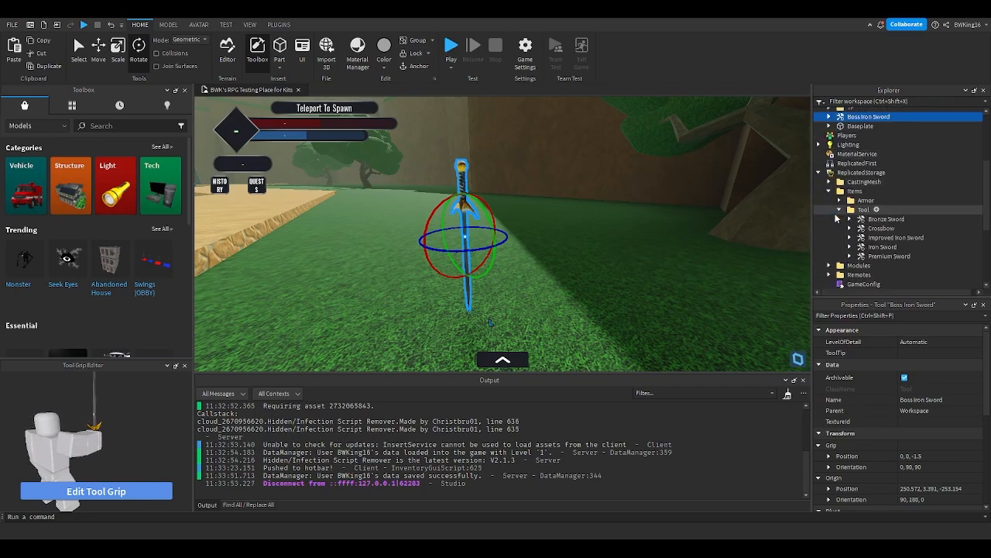
click(838, 209)
click(833, 201)
click(829, 191)
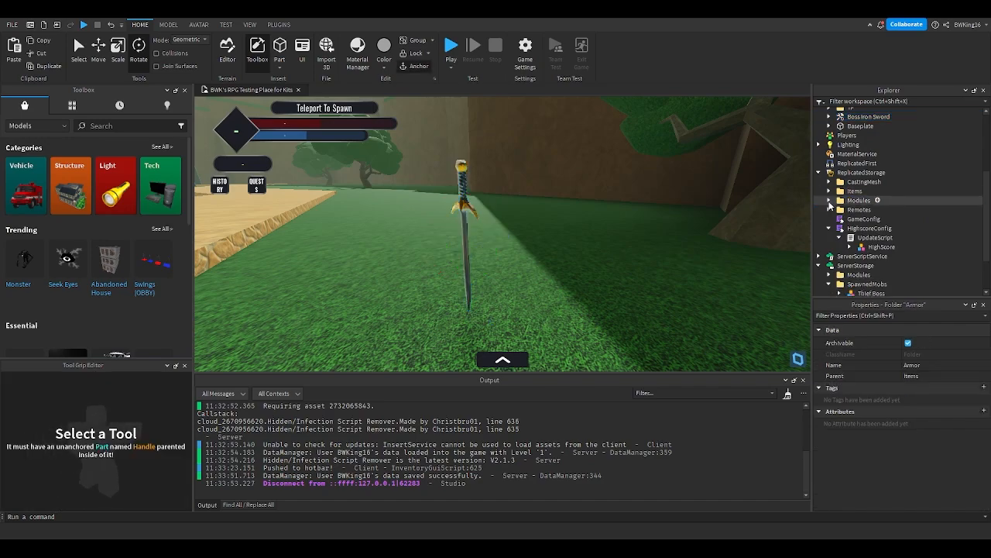
Change the item drop in the MobConfig of the Thief Boss under ServerStorage's SpawnedMobs to "Boss Iron Sword" and close the script
scroll(830, 207, down, 2)
click(840, 237)
scroll(843, 238, down, 1)
scroll(844, 240, down, 1)
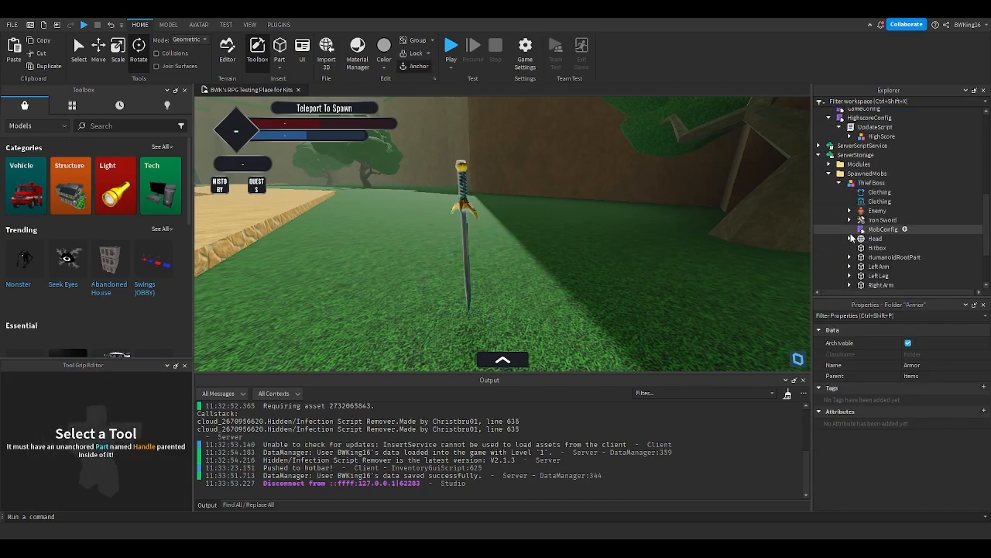
double_click(881, 230)
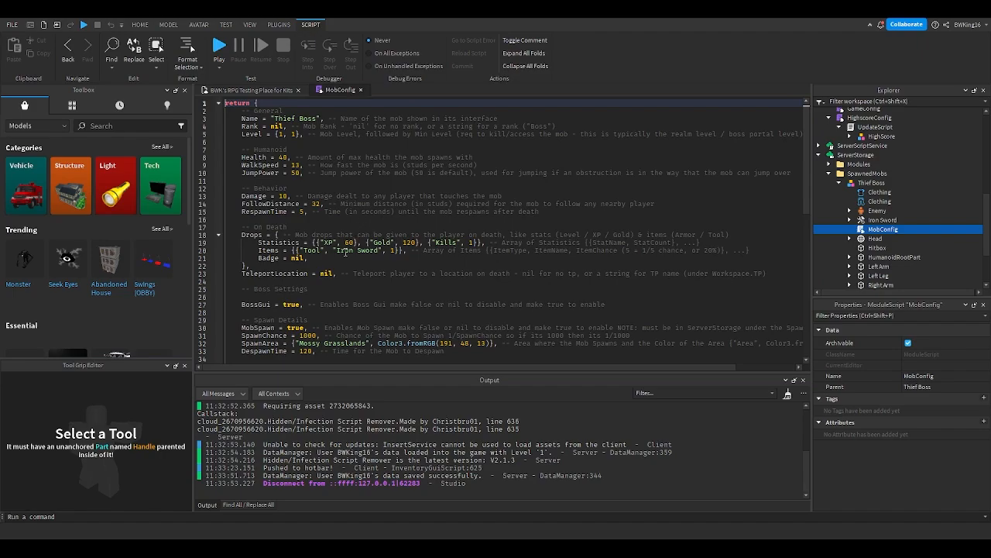
double_click(345, 250)
scroll(839, 207, up, 10)
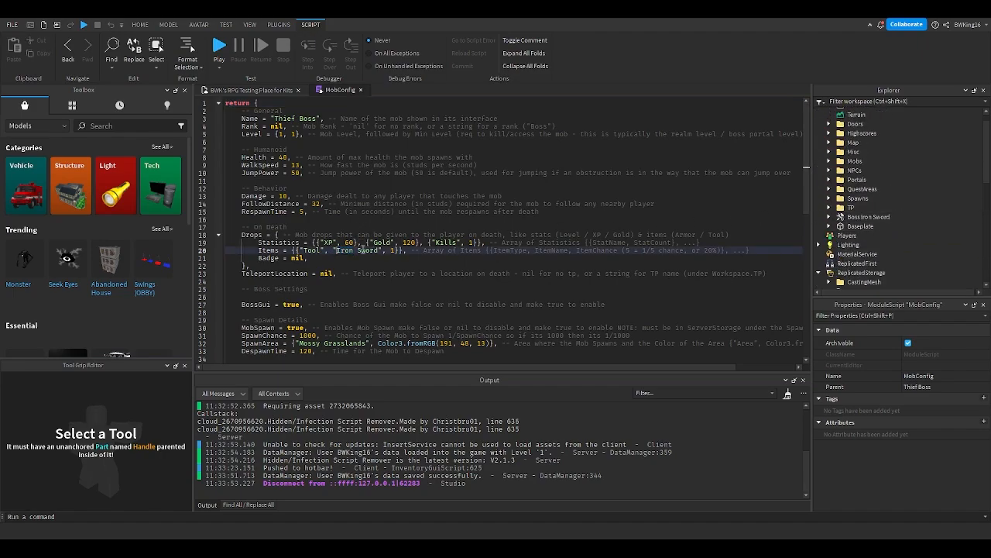
text(Boss)
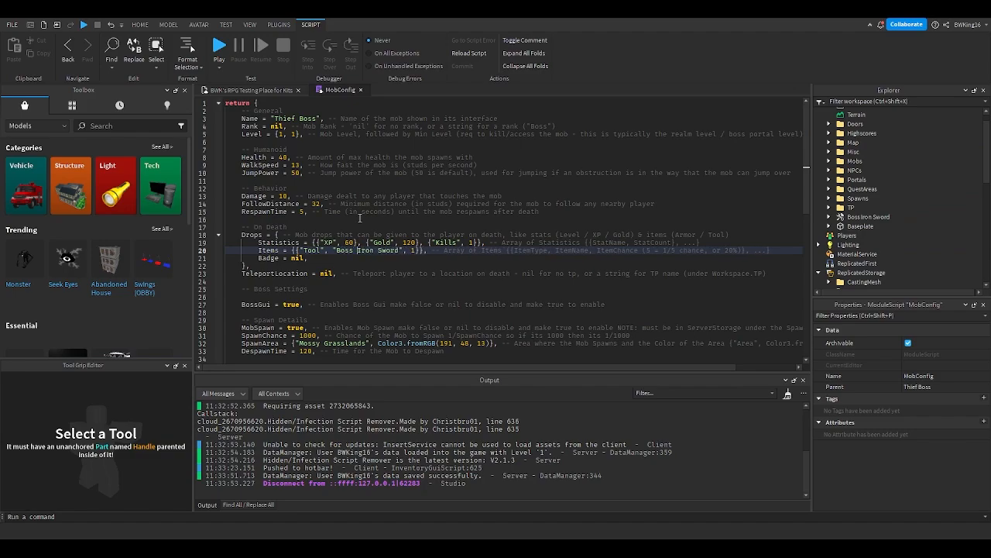
click(361, 89)
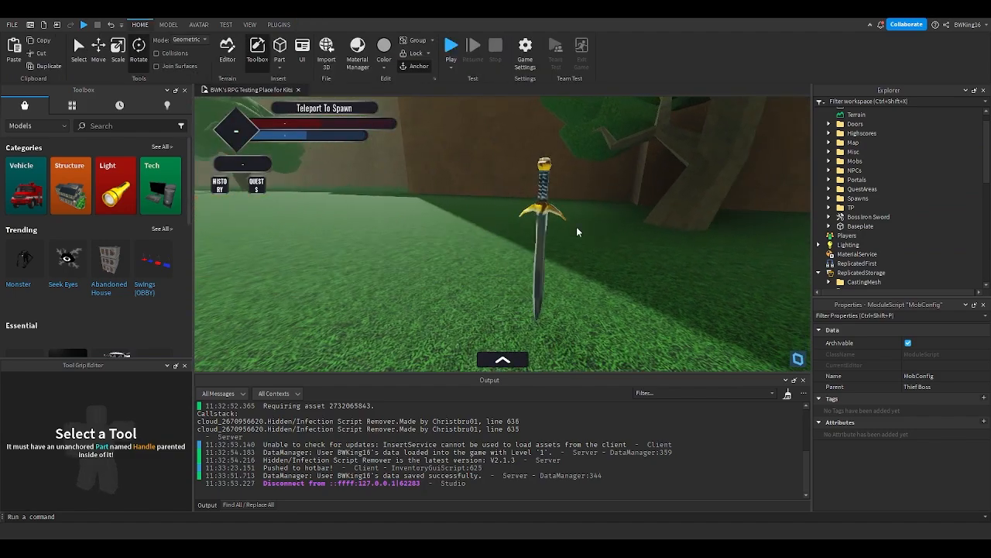
Look through the tools stored in ReplicatedStorage's Items > Tool folder
scroll(910, 195, down, 3)
scroll(910, 196, down, 2)
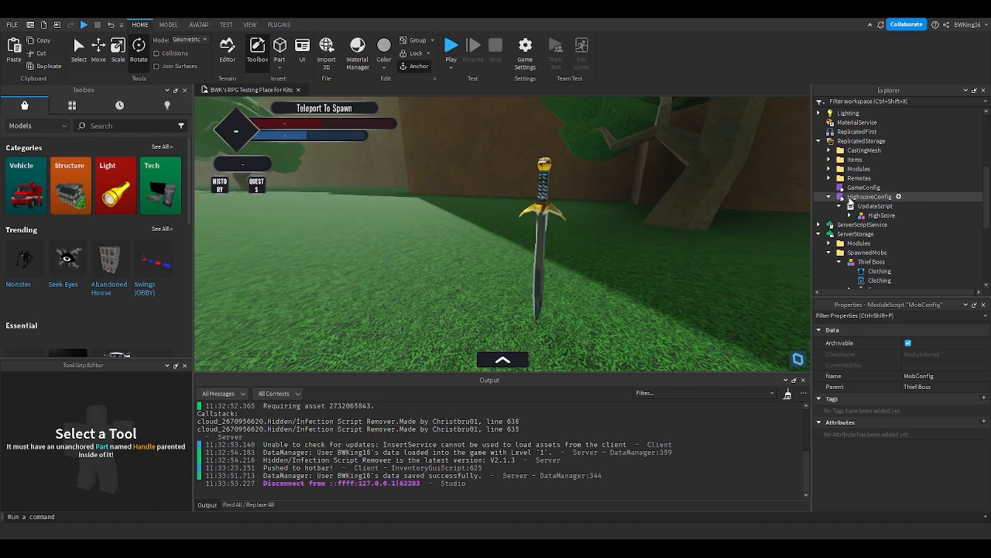
scroll(849, 203, down, 1)
click(828, 225)
scroll(827, 225, up, 2)
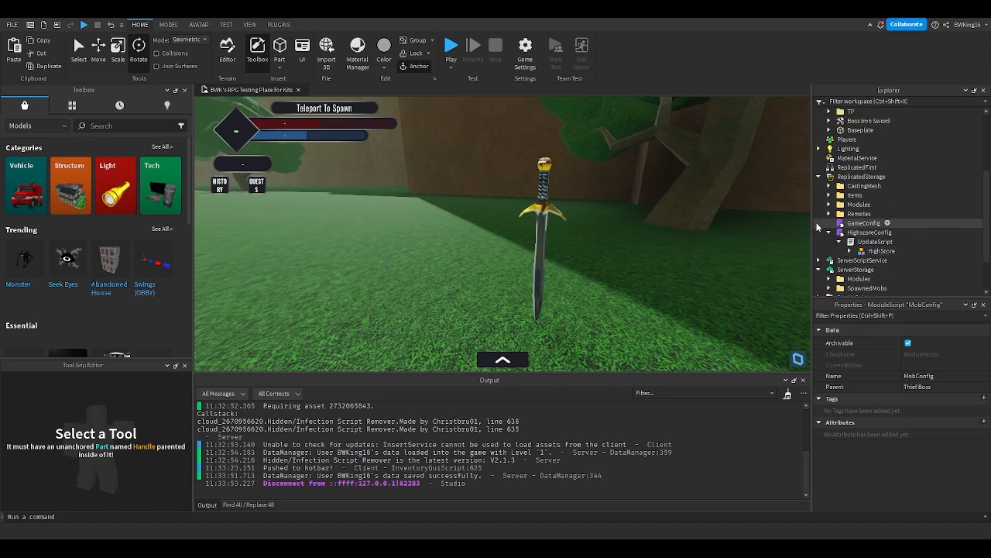
mouse_move(650, 182)
right_down()
mouse_move(629, 179)
mouse_move(648, 182)
right_up()
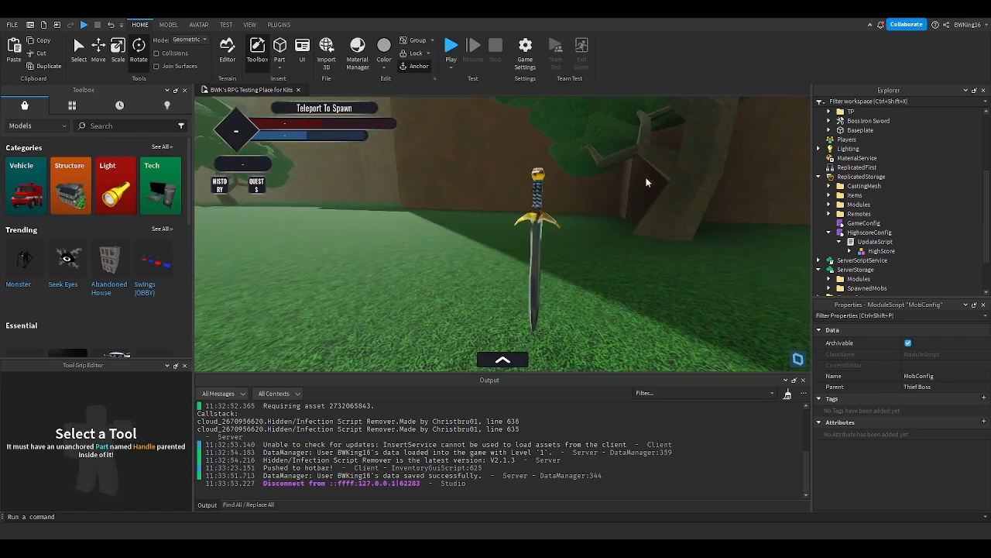
click(829, 196)
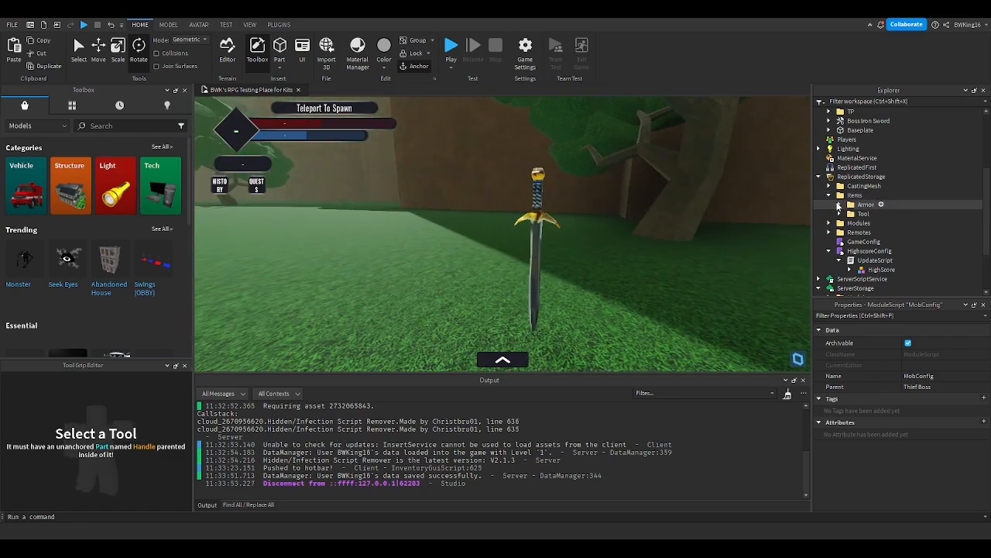
click(828, 196)
click(829, 195)
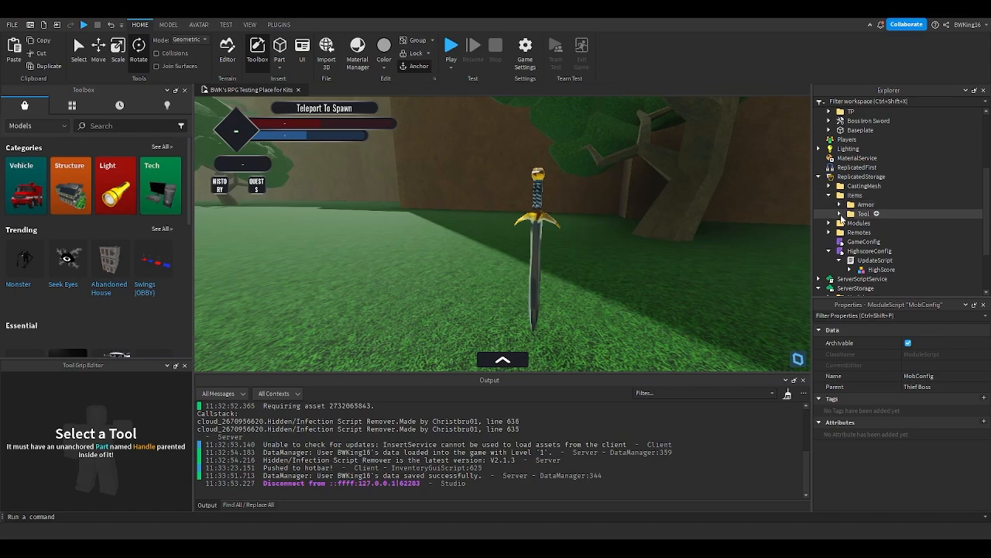
click(840, 214)
scroll(840, 216, down, 1)
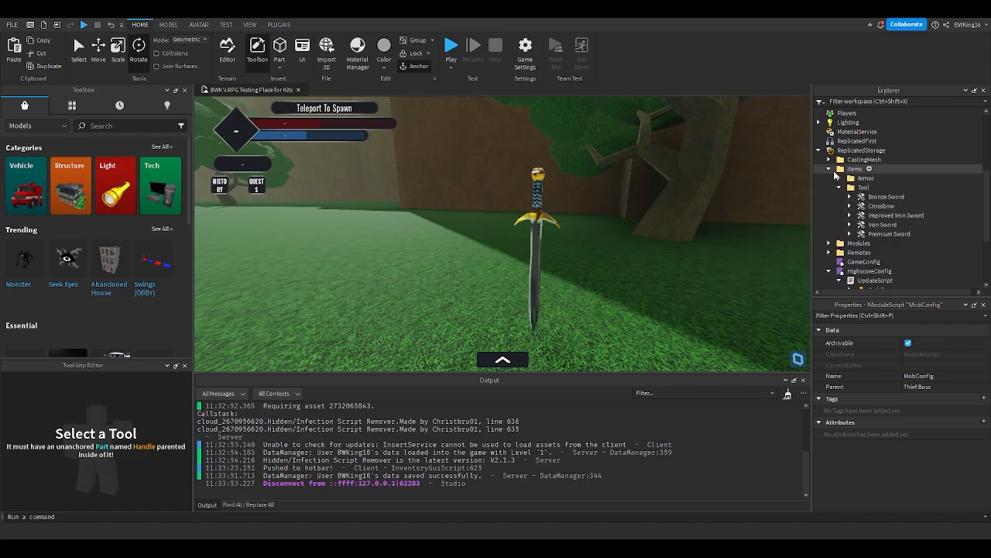
click(828, 169)
Copy the TextureID of the Handle inside the Thief Boss's Iron Sword in SpawnedMobs
scroll(833, 198, down, 1)
click(831, 235)
scroll(839, 237, down, 2)
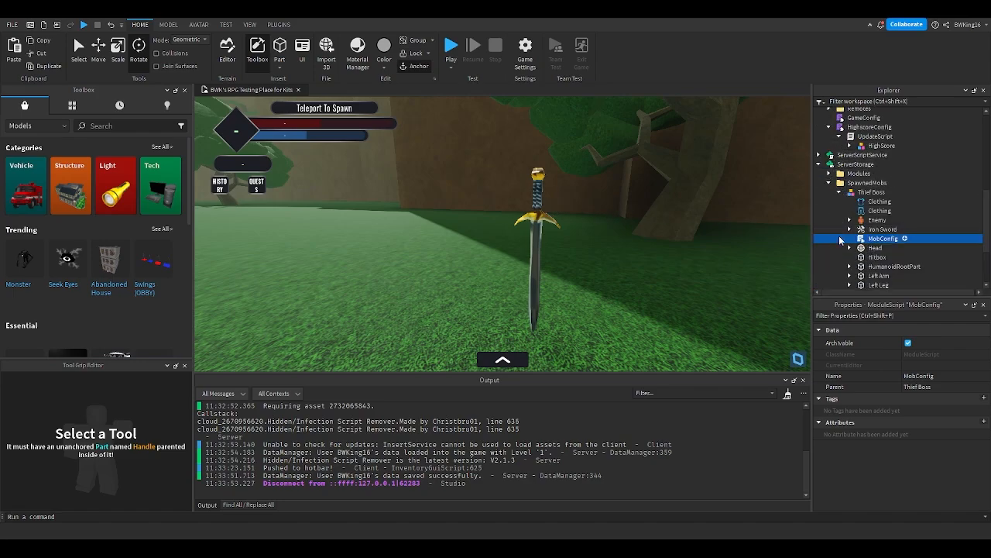
click(850, 229)
click(887, 239)
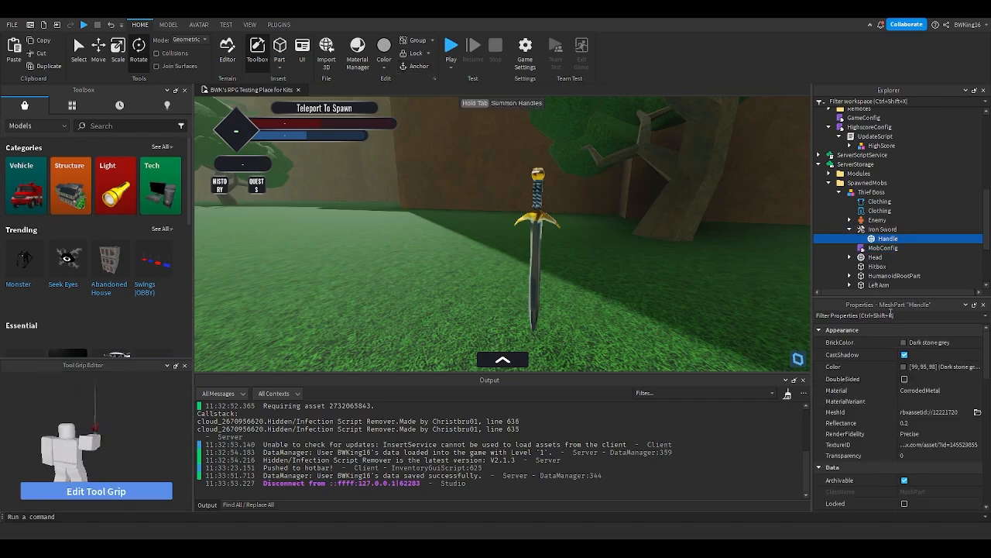
click(924, 445)
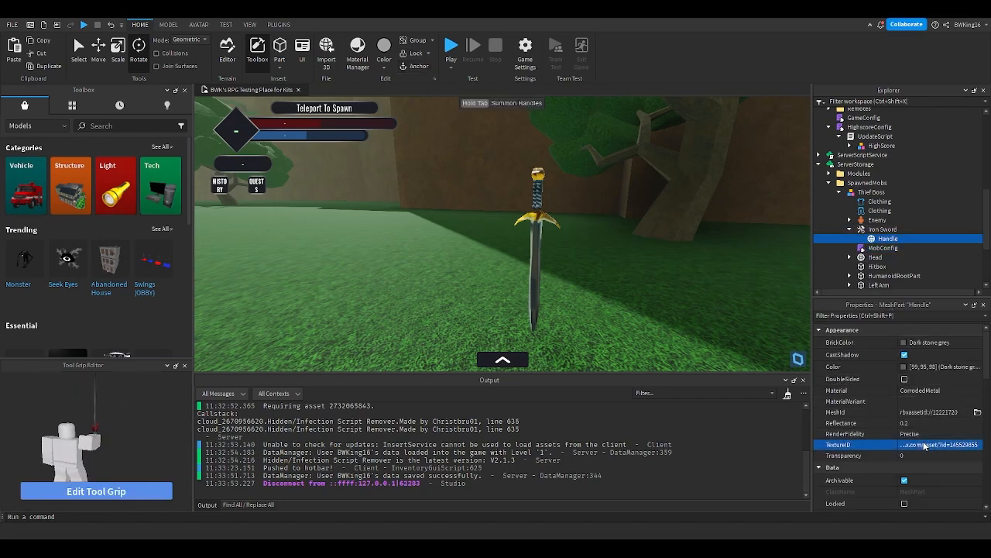
Paste the copied texture ID into the TextureID of the Boss Iron Sword's Handle in the Workspace and focus on the sword
click(542, 228)
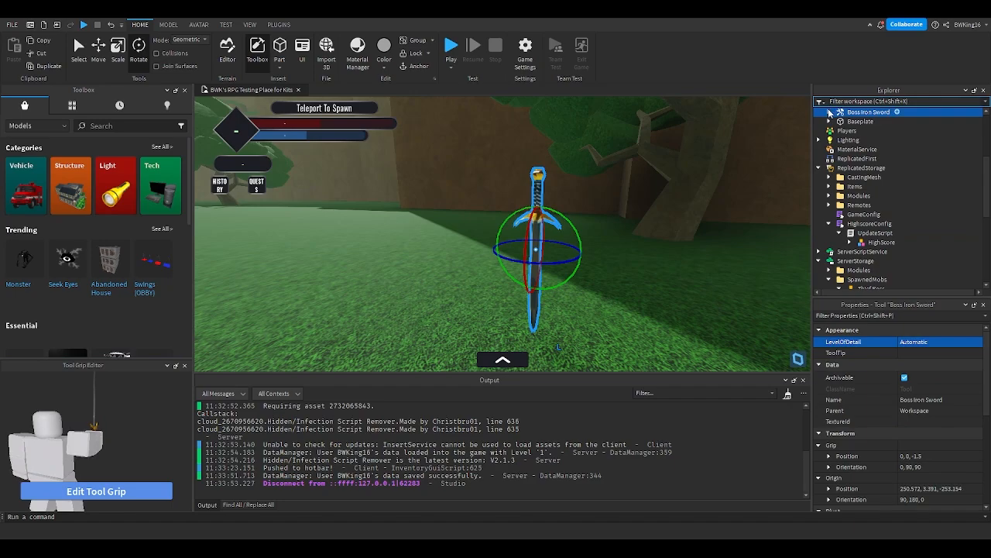
click(829, 112)
click(839, 139)
click(864, 139)
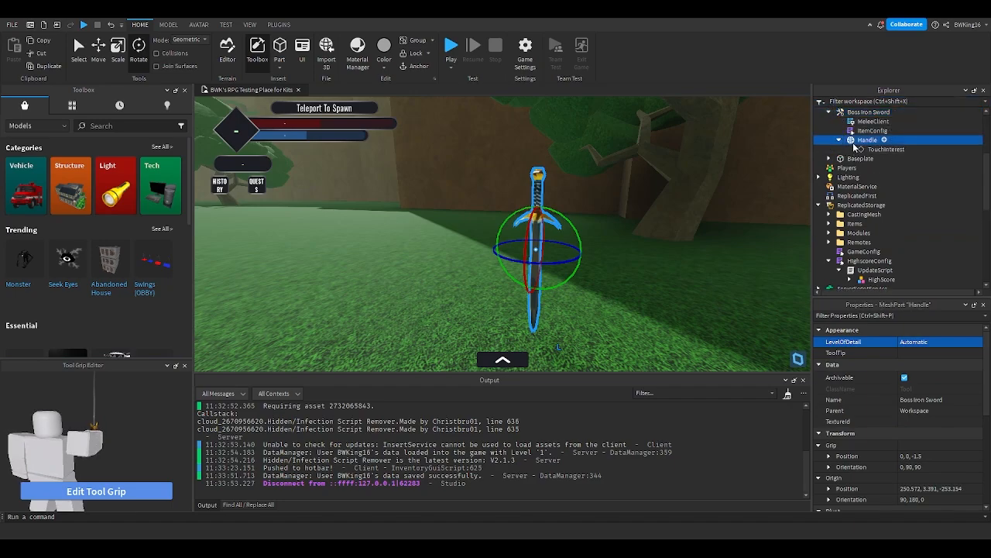
click(933, 447)
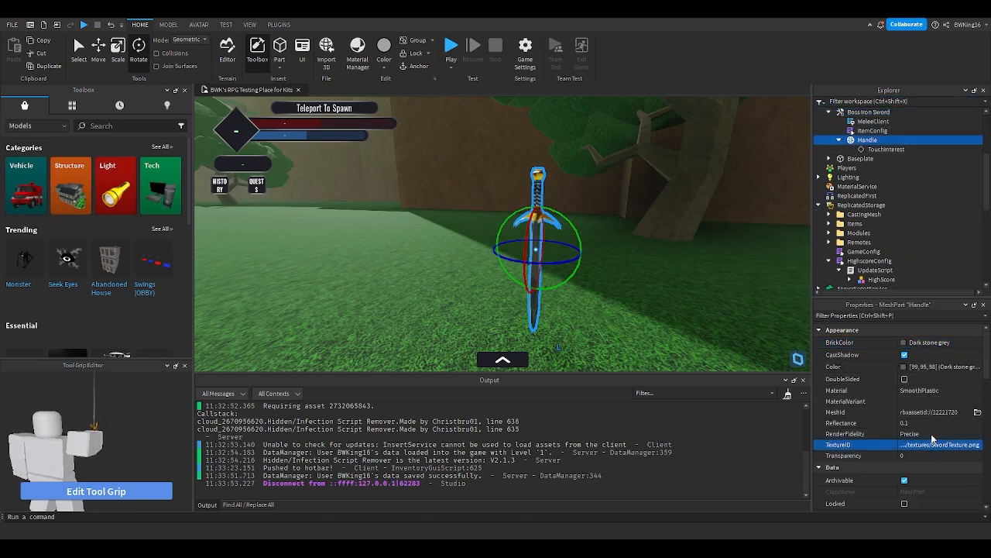
click(674, 266)
scroll(670, 265, up, 3)
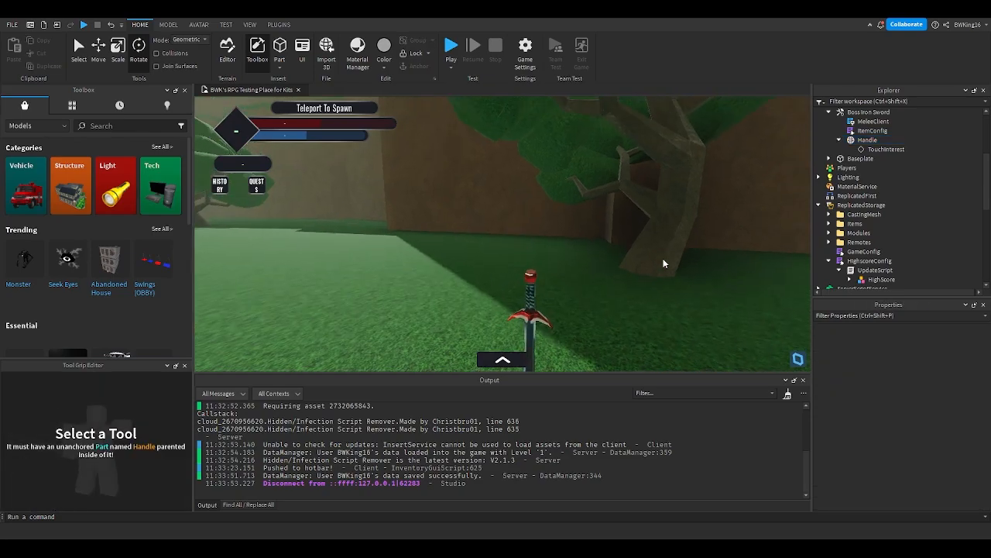
right_drag(663, 263, 664, 263)
scroll(511, 207, up, 2)
click(513, 204)
key(f)
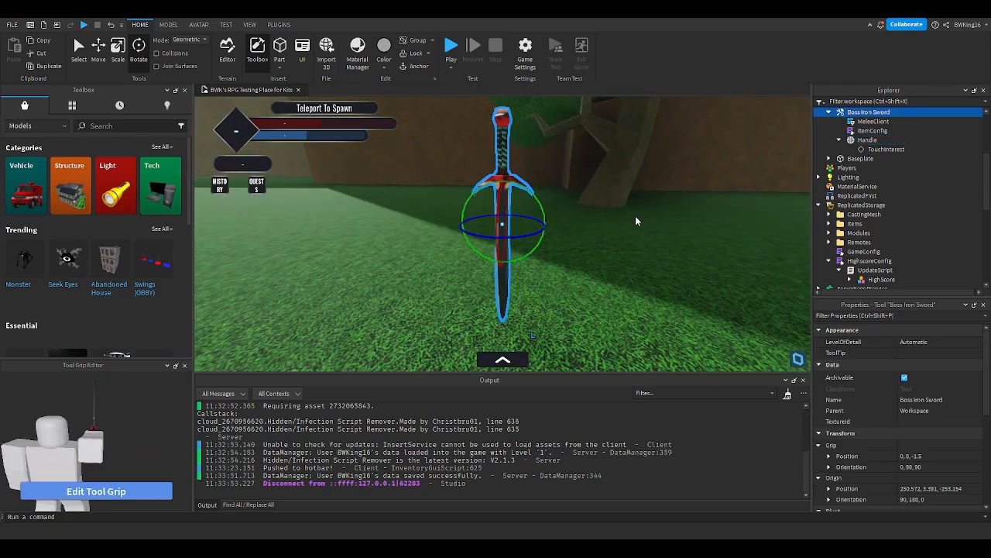
Change the Material of the Boss Iron Sword's Handle to Cobblestone and check how the sword looks
right_drag(635, 216, 633, 212)
click(867, 139)
click(941, 391)
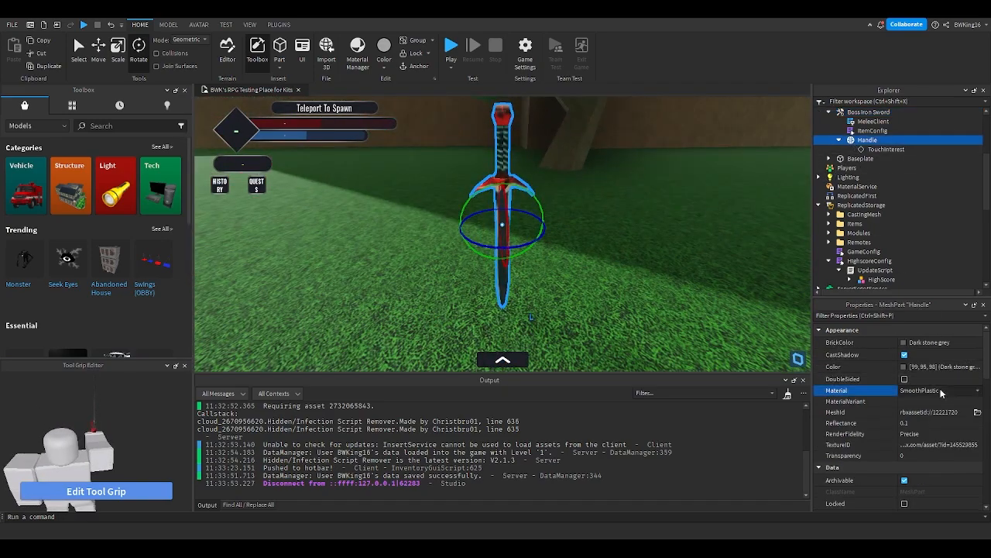
click(626, 245)
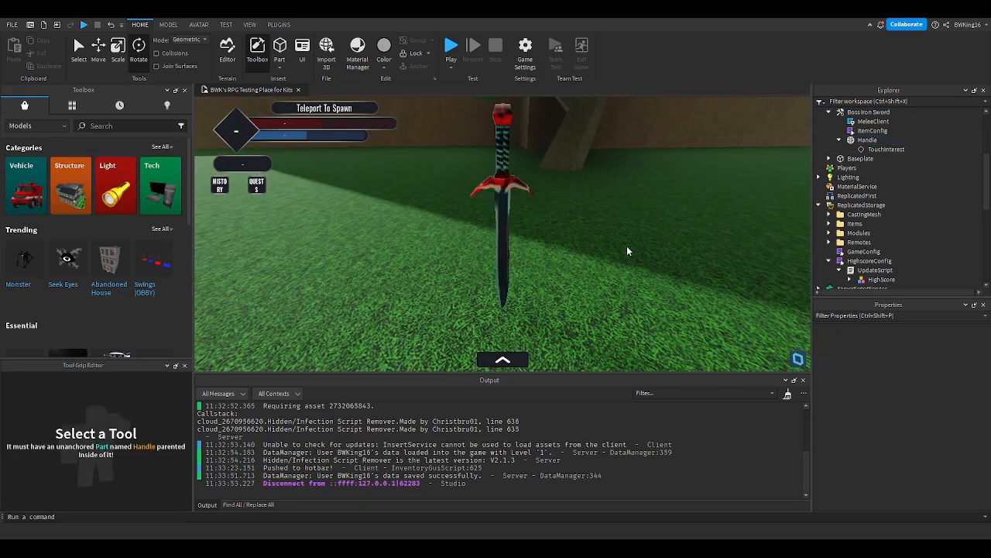
right_drag(627, 245, 626, 246)
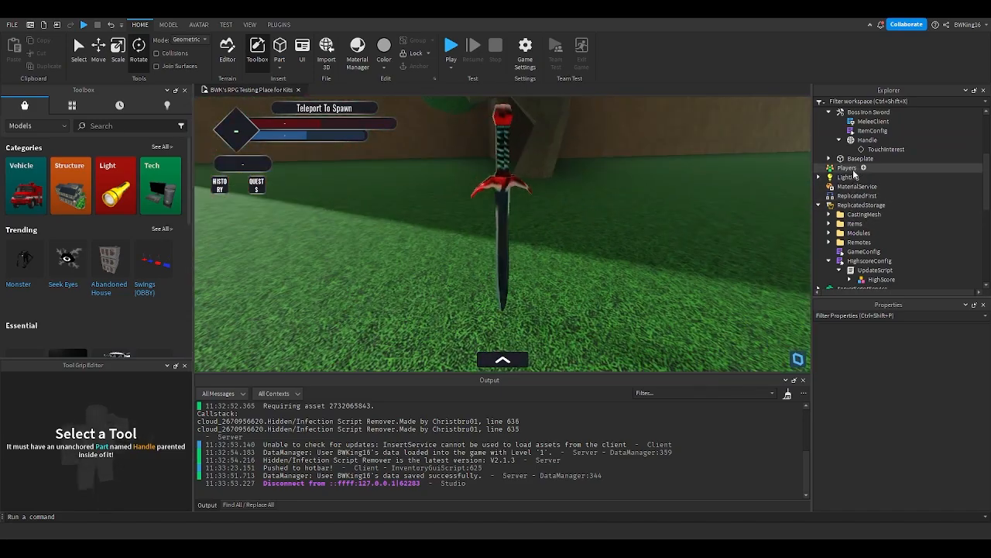
click(867, 140)
click(923, 388)
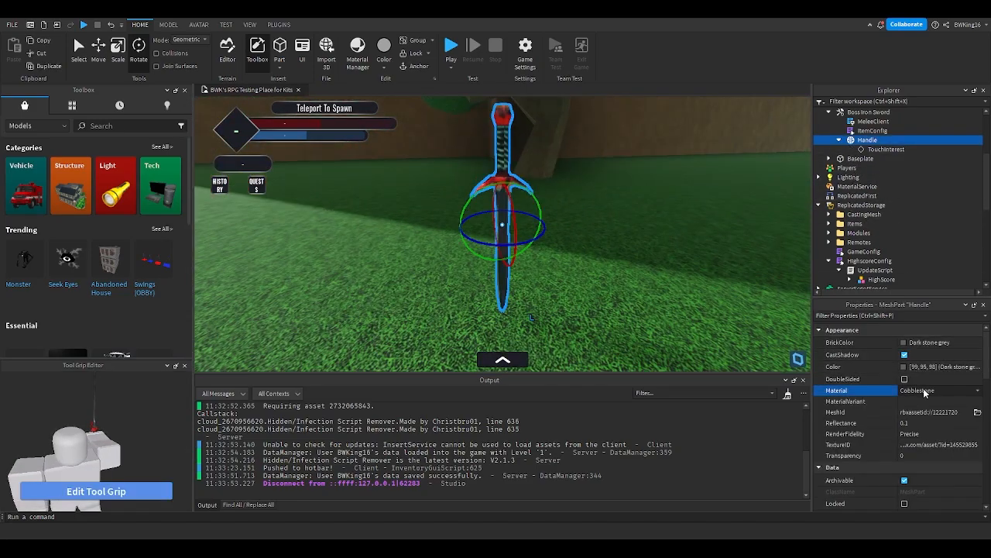
click(620, 256)
click(503, 186)
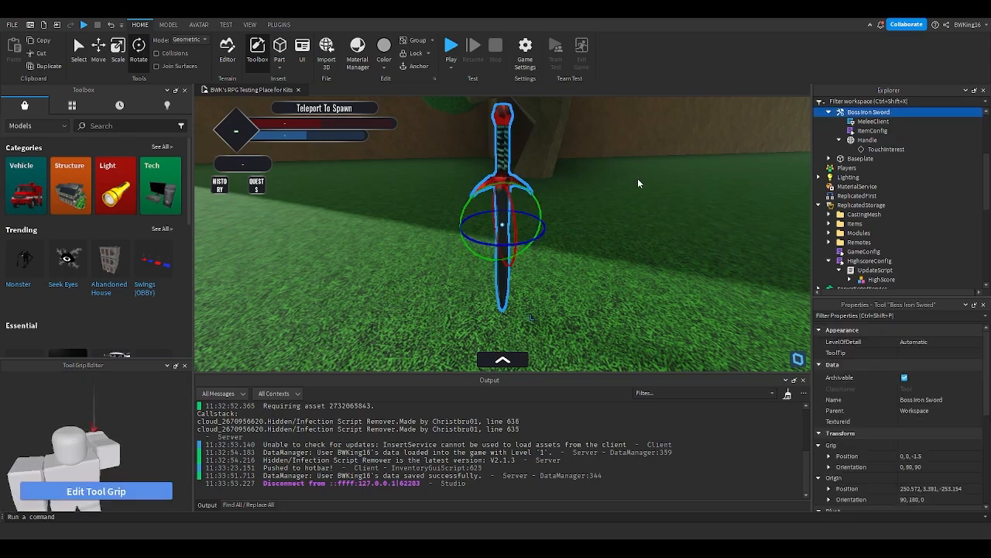
Check the Handle of the Thief Boss's Iron Sword in SpawnedMobs and inspect the Boss Iron Sword in the viewport
right_drag(637, 178, 637, 178)
scroll(960, 214, down, 5)
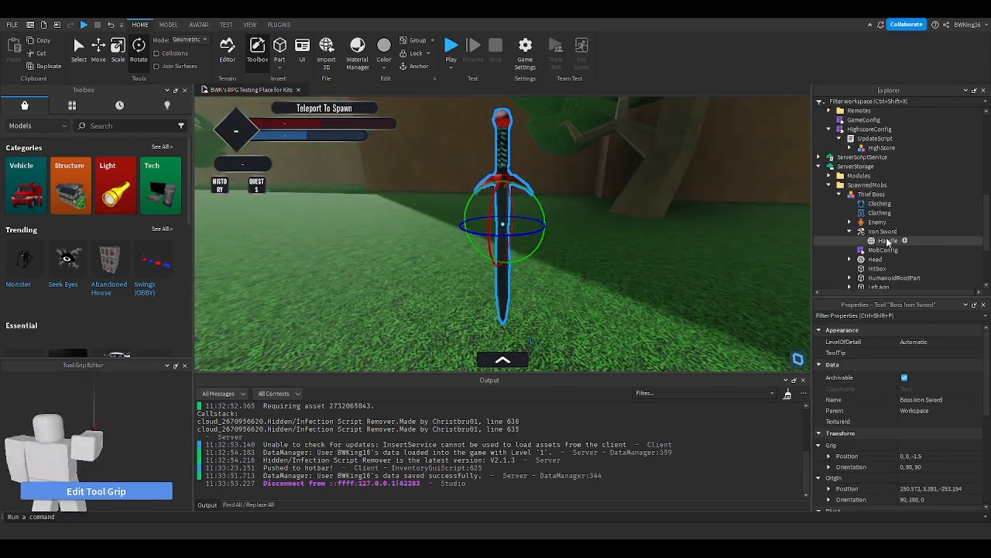
click(886, 240)
click(608, 198)
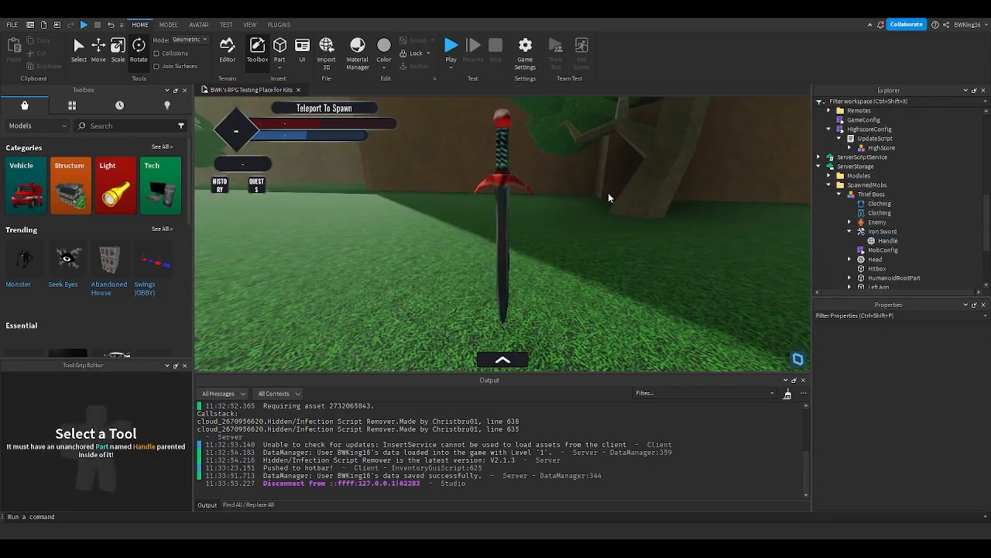
click(516, 166)
right_drag(654, 191, 655, 191)
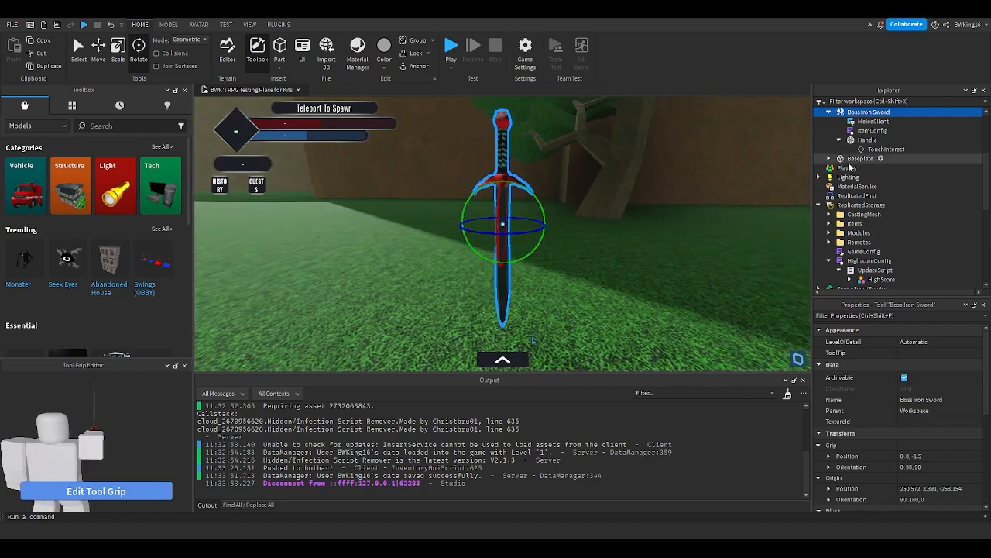
Open the Boss Iron Sword's ItemConfig script and set both IconId and Cost to nil
click(829, 112)
drag(841, 116, 849, 147)
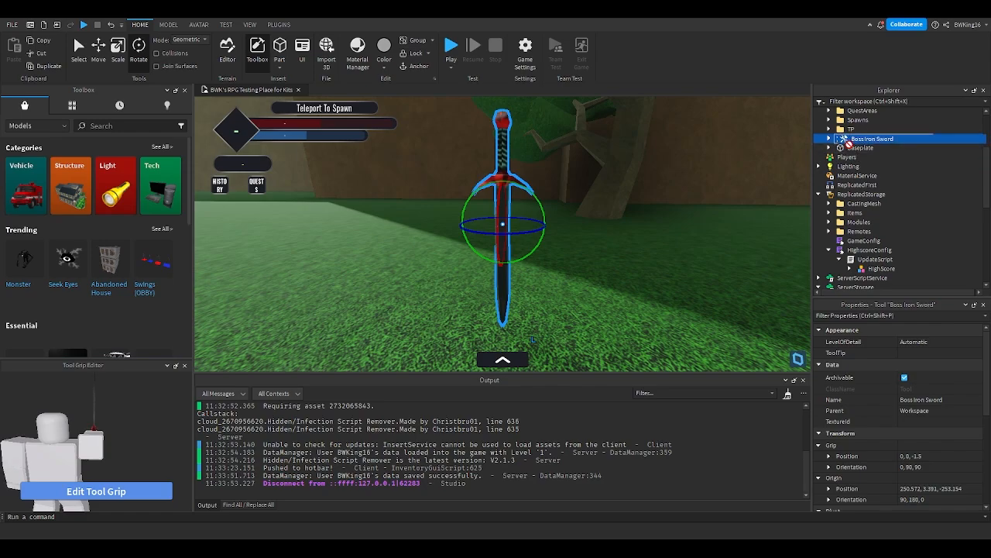
click(829, 138)
double_click(838, 157)
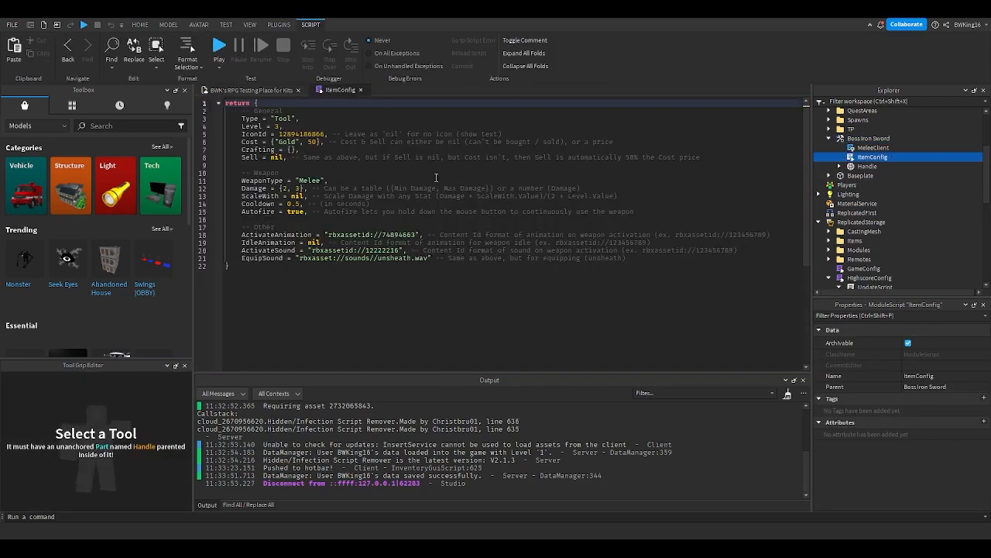
double_click(301, 134)
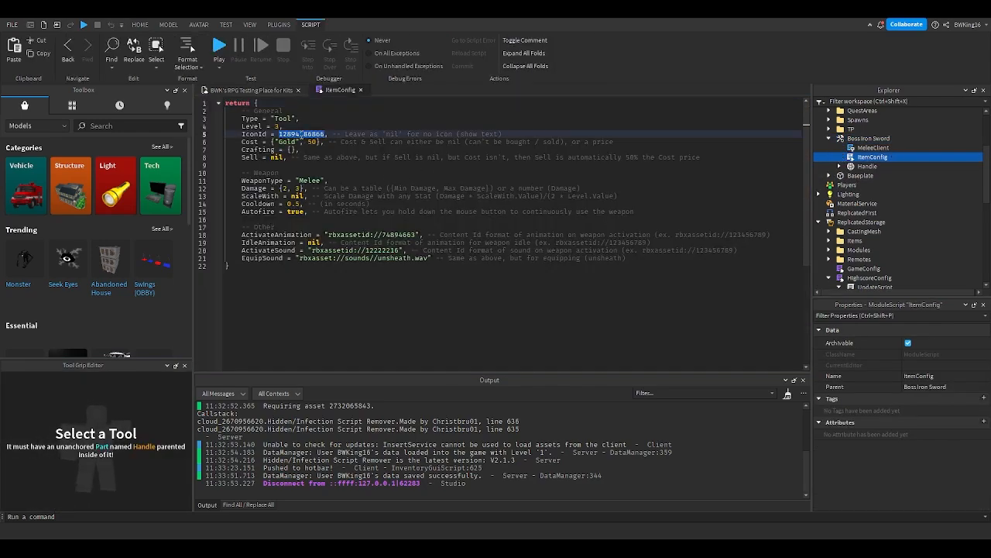
key(BackSpace)
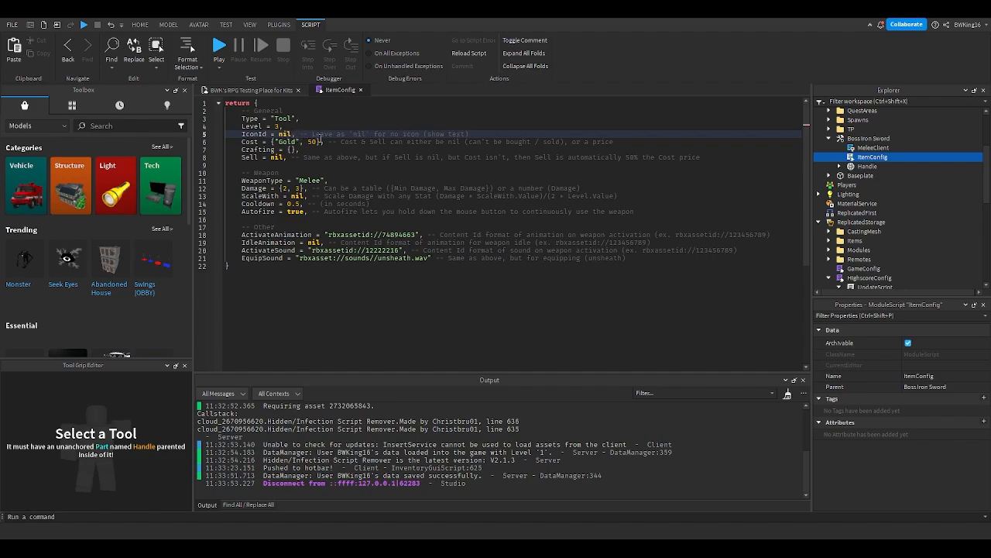
drag(322, 142, 271, 141)
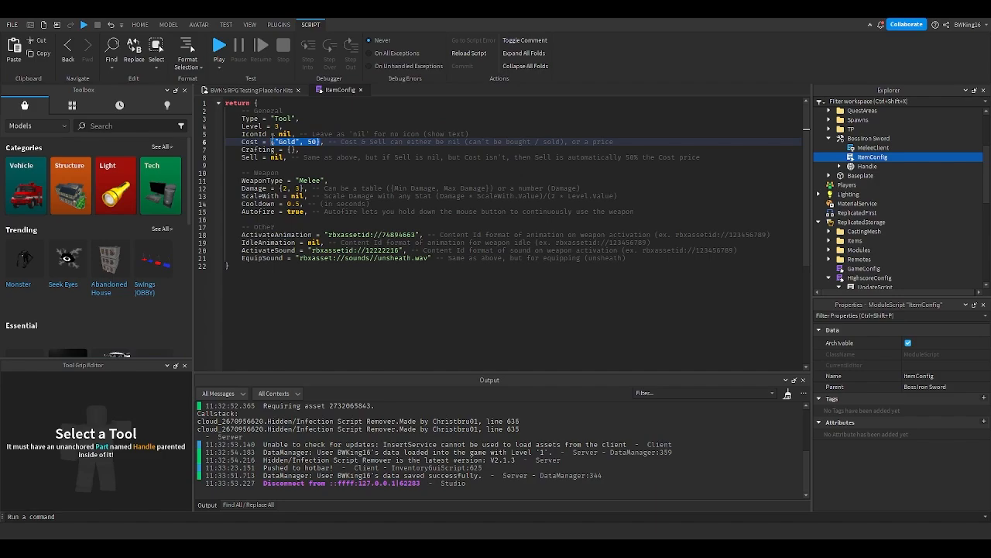
text(nil)
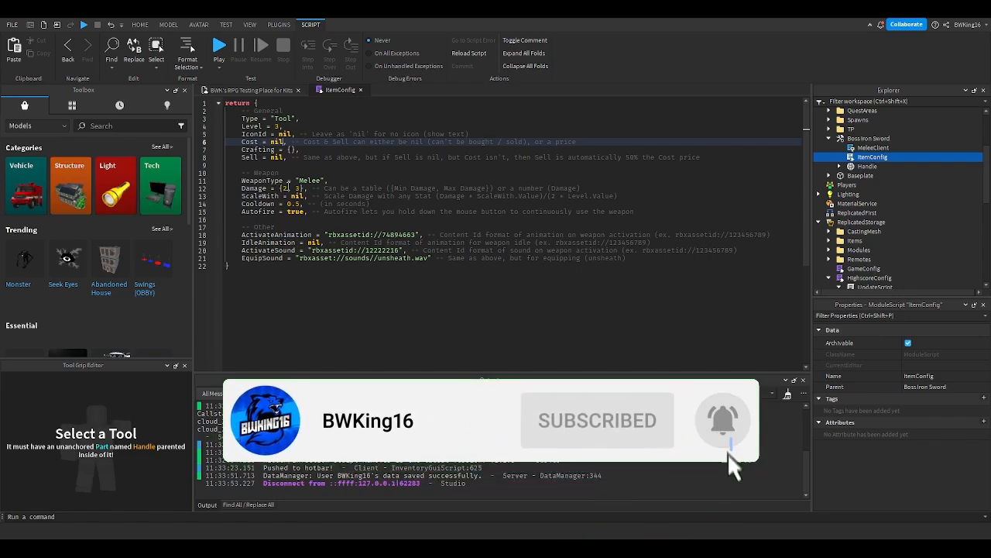
Set the Boss Iron Sword's Damage to {12, 25} and its Level to 5, and close the ItemConfig script
click(288, 189)
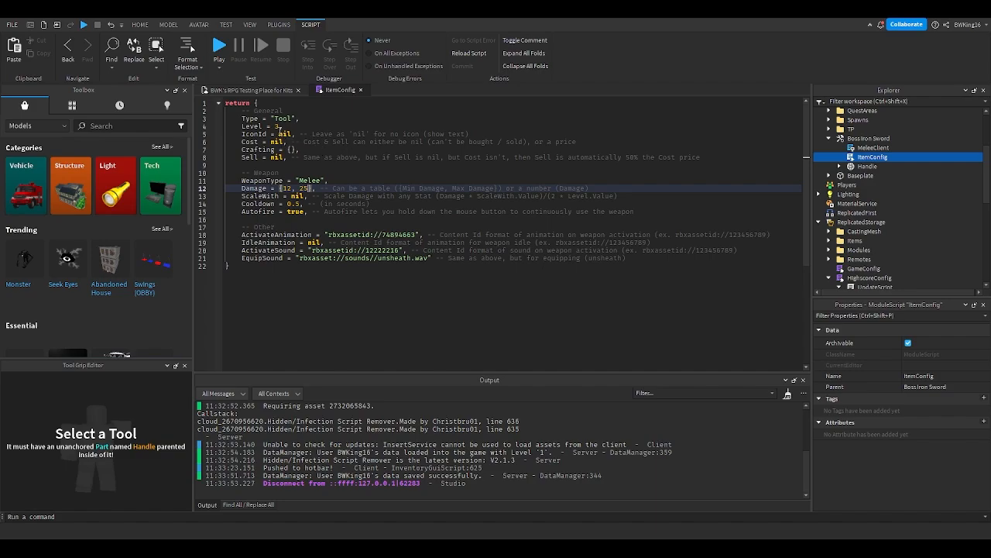
click(278, 126)
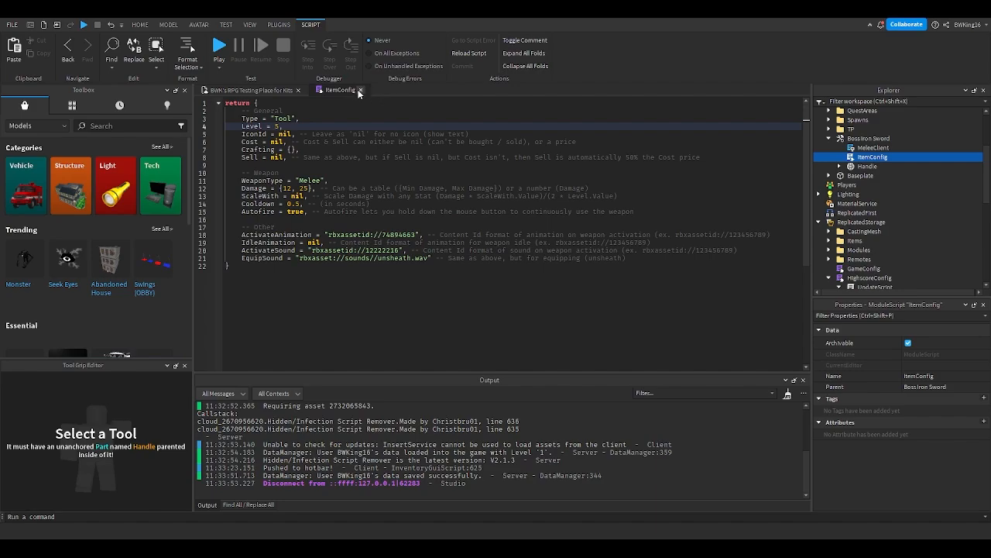
click(359, 90)
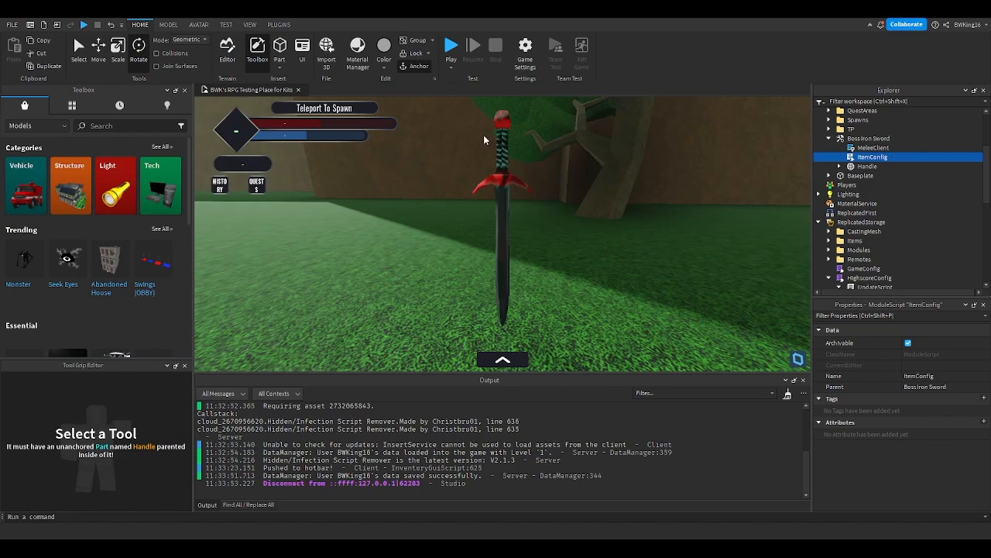
Move the Boss Iron Sword from the Workspace into the Items > Tool folder in ReplicatedStorage
click(839, 139)
click(831, 139)
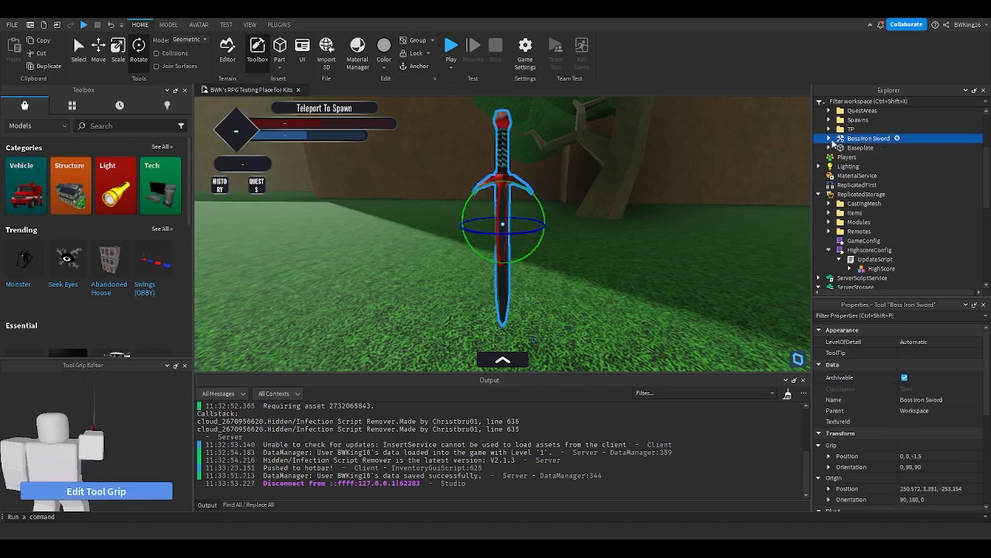
drag(835, 139, 875, 184)
drag(863, 250, 866, 198)
click(710, 190)
Start a play test near the Thief by the path and equip the sword in hotbar slot 3
right_drag(710, 190, 491, 199)
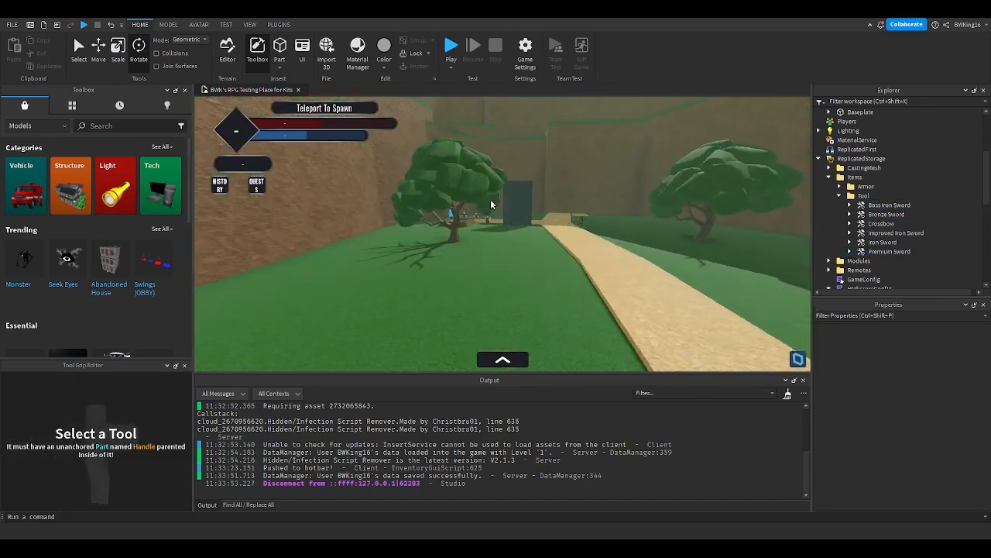
key(w)
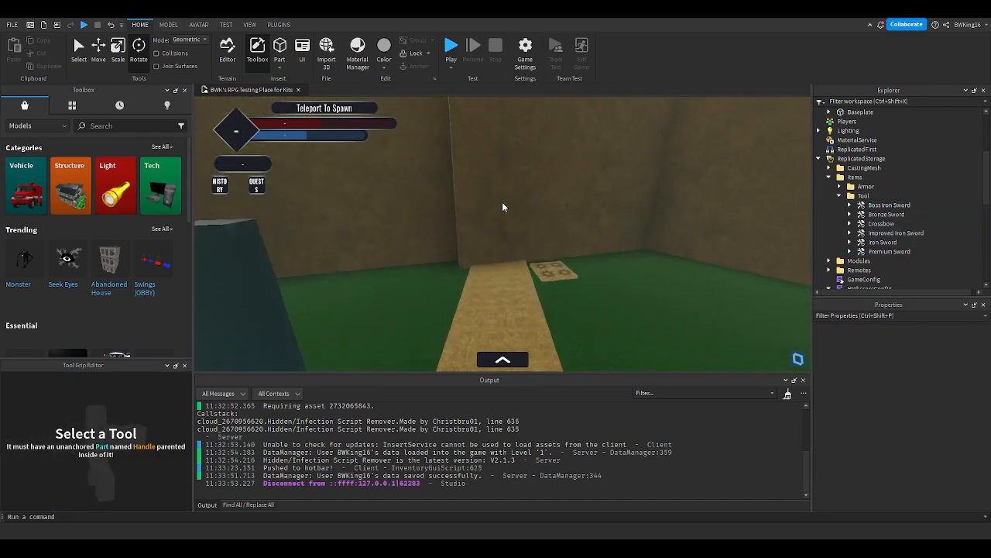
key(e)
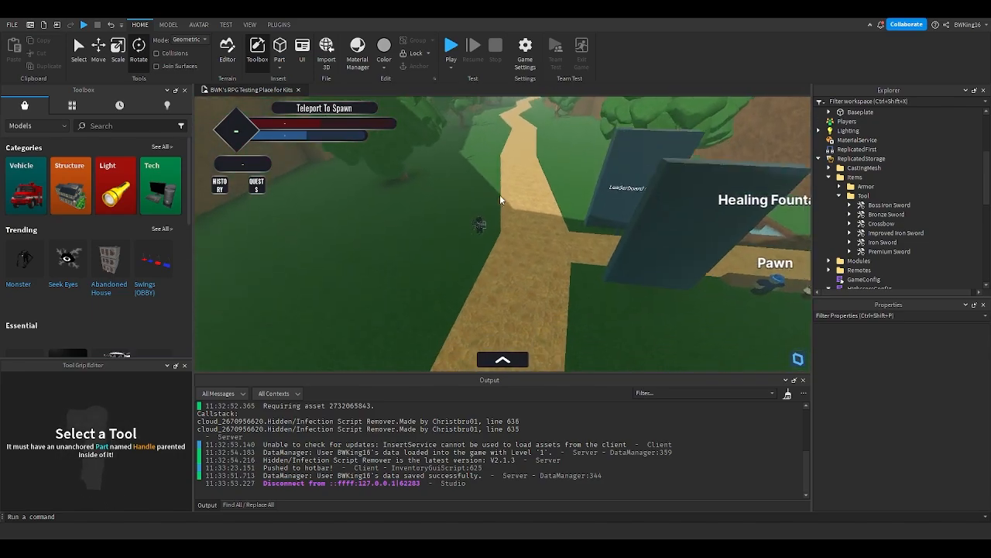
key(q)
click(451, 56)
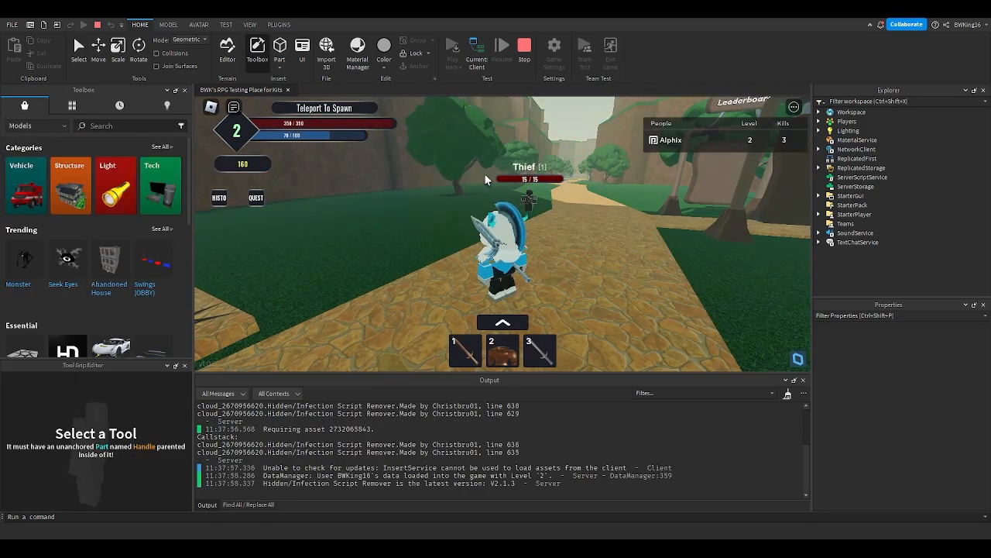
key(3)
scroll(484, 173, up, 5)
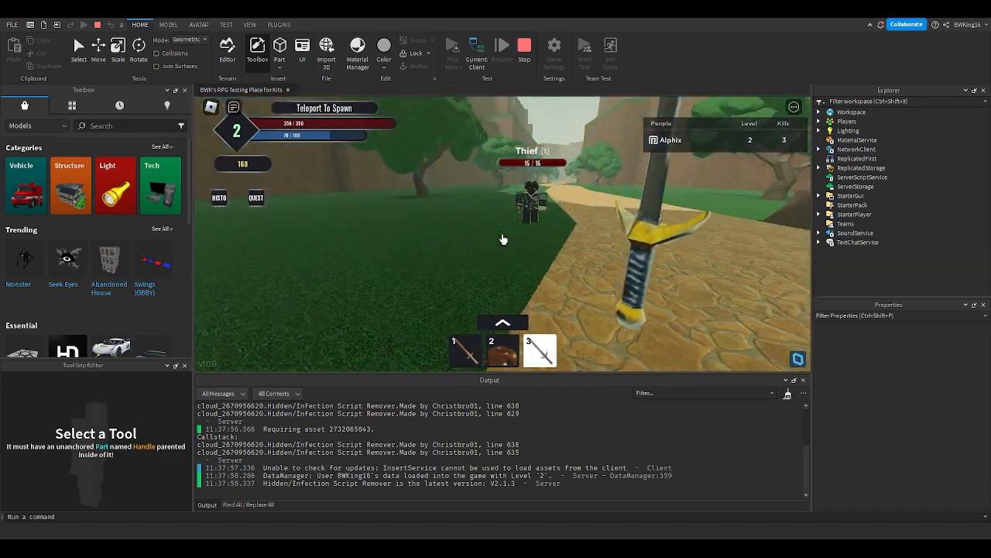
Defeat the Thief with the equipped sword and stop the play test
key(w)
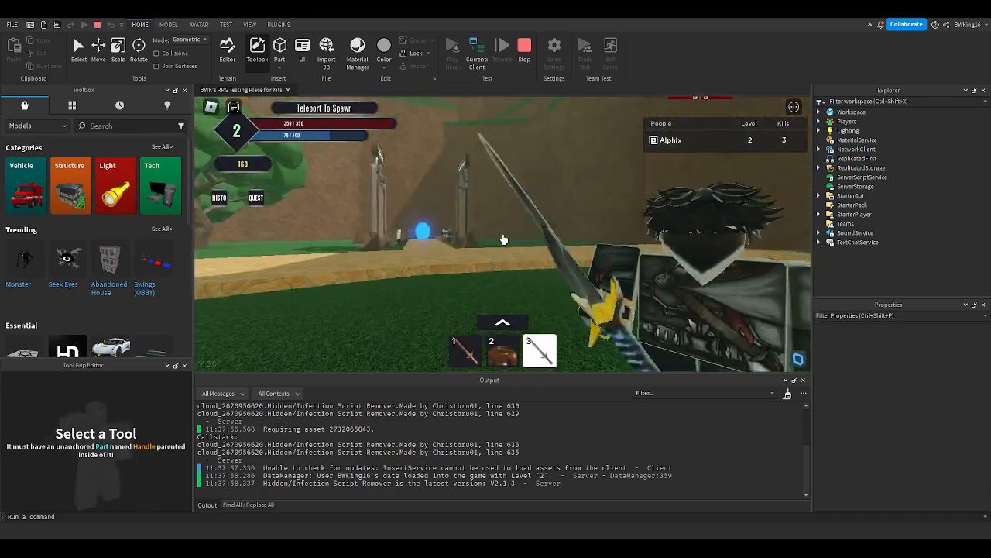
click(503, 239)
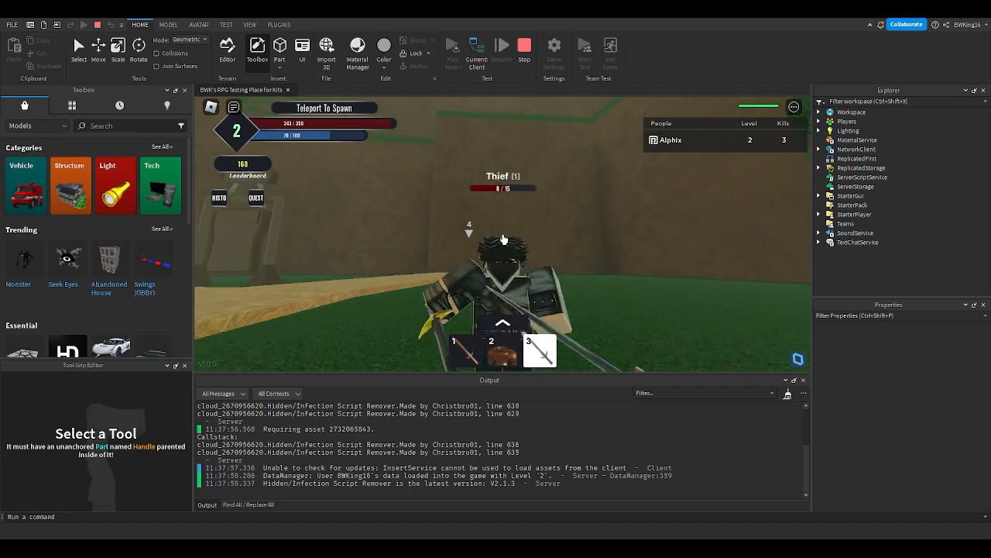
click(504, 239)
key(w)
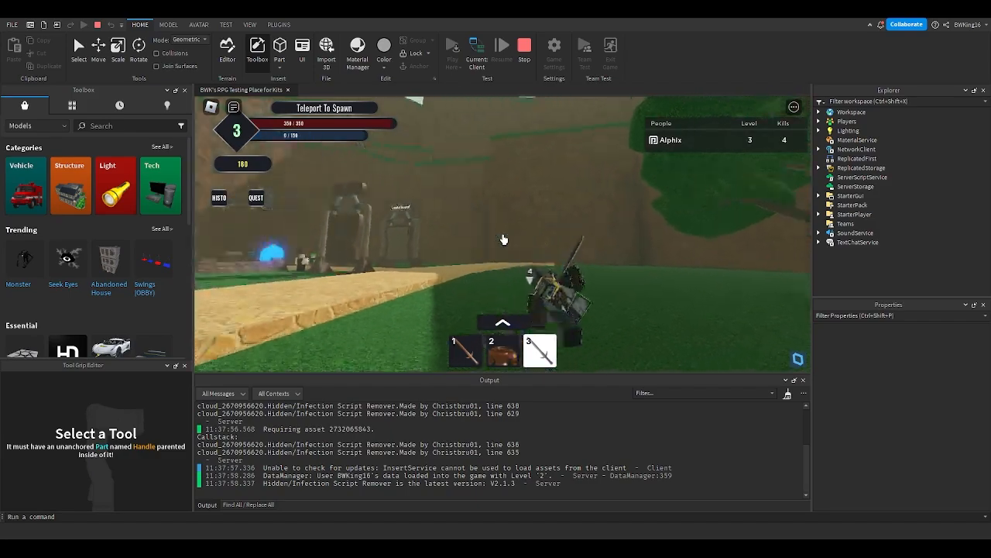
scroll(504, 240, down, 3)
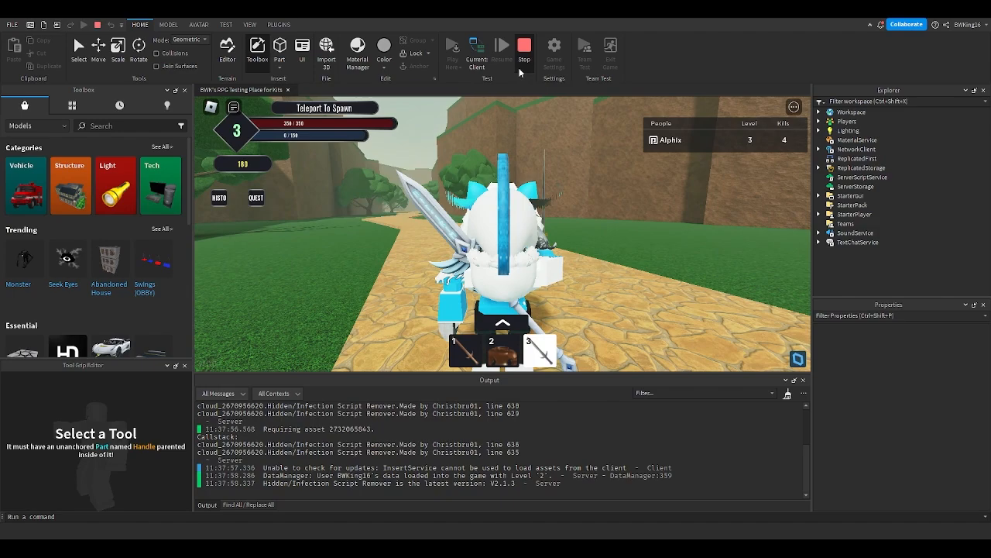
click(523, 54)
Open the MobConfig of the Thief Boss in ServerStorage's SpawnedMobs and set SpawnChance to 10
scroll(880, 212, down, 3)
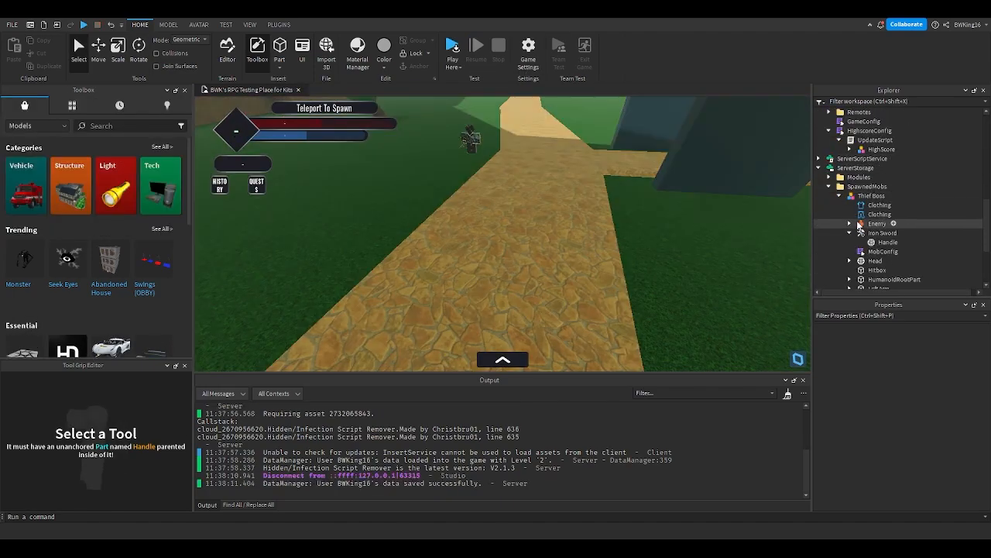
double_click(883, 198)
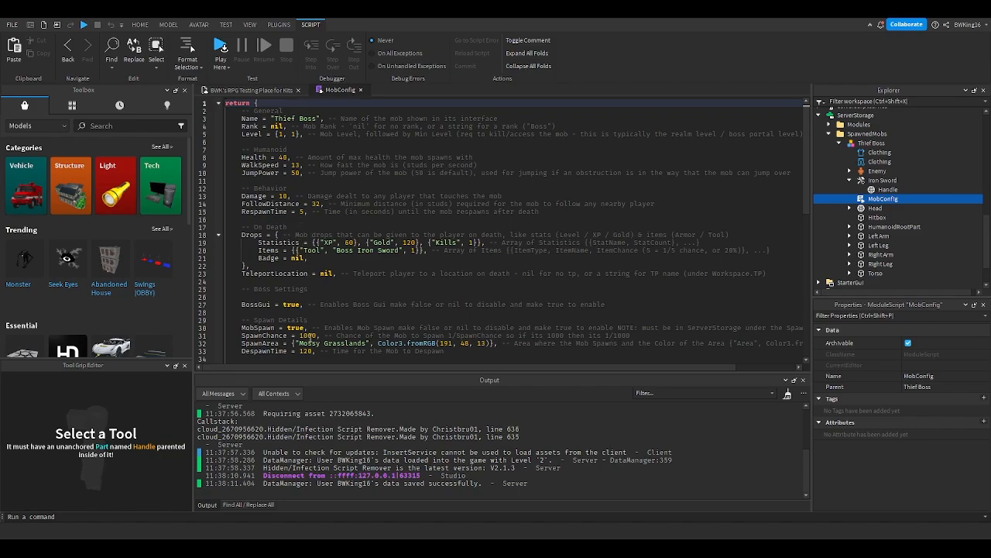
click(307, 336)
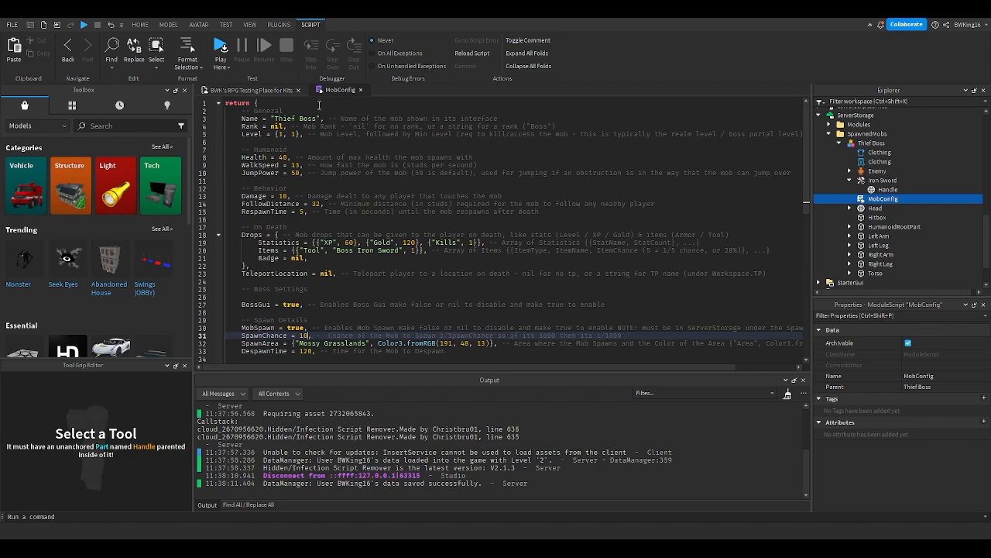
Close the MobConfig script, start a play test near the Thief, and equip the sword in hotbar slot 3
click(360, 90)
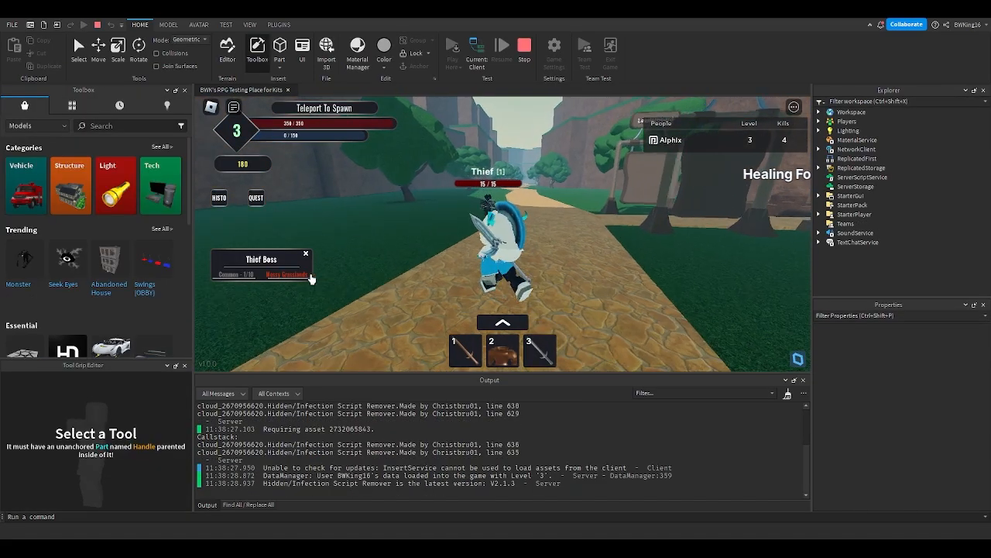
key(w)
key(a)
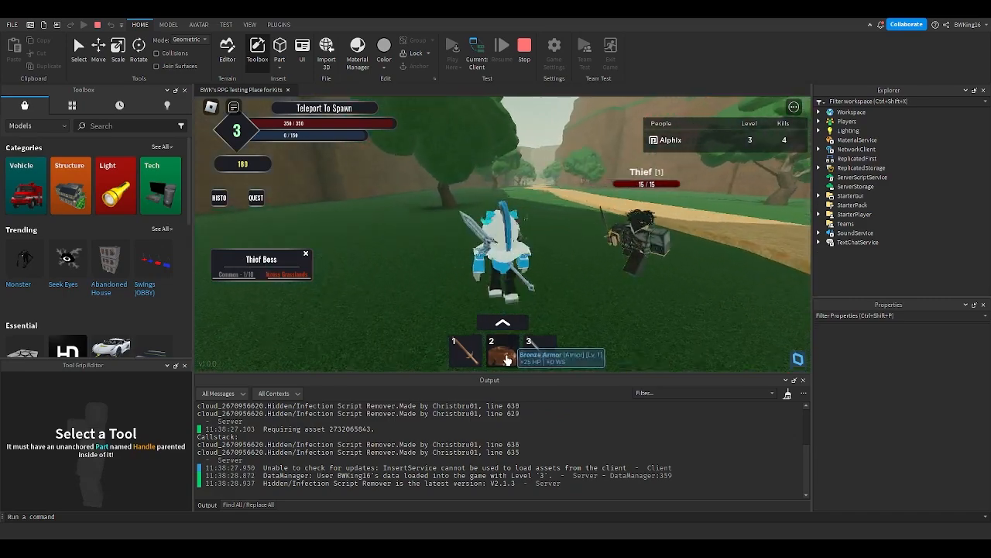
click(540, 347)
Walk up to the Thief on the grass and defeat it with the equipped sword
key(w)
click(551, 278)
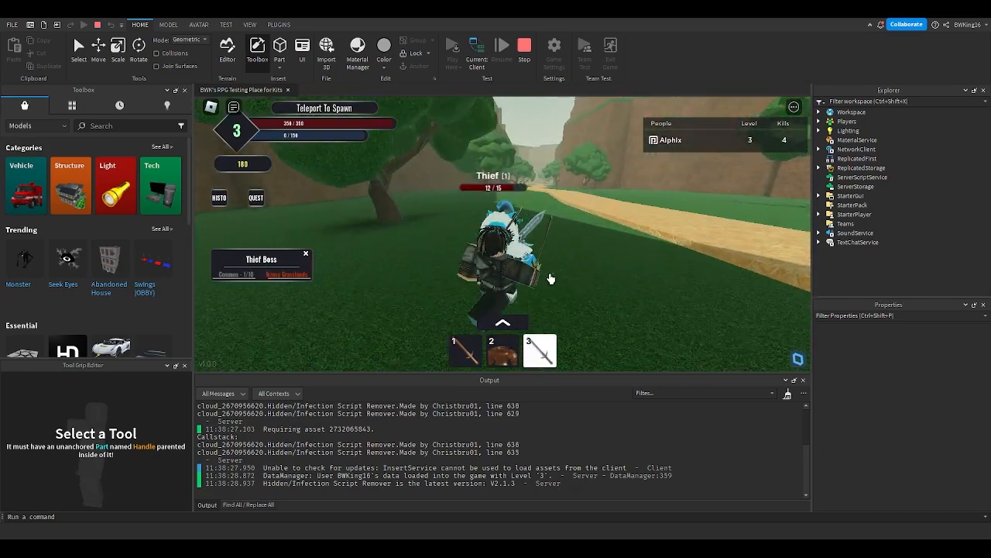
click(551, 278)
key(w)
click(551, 278)
click(551, 278)
click(549, 278)
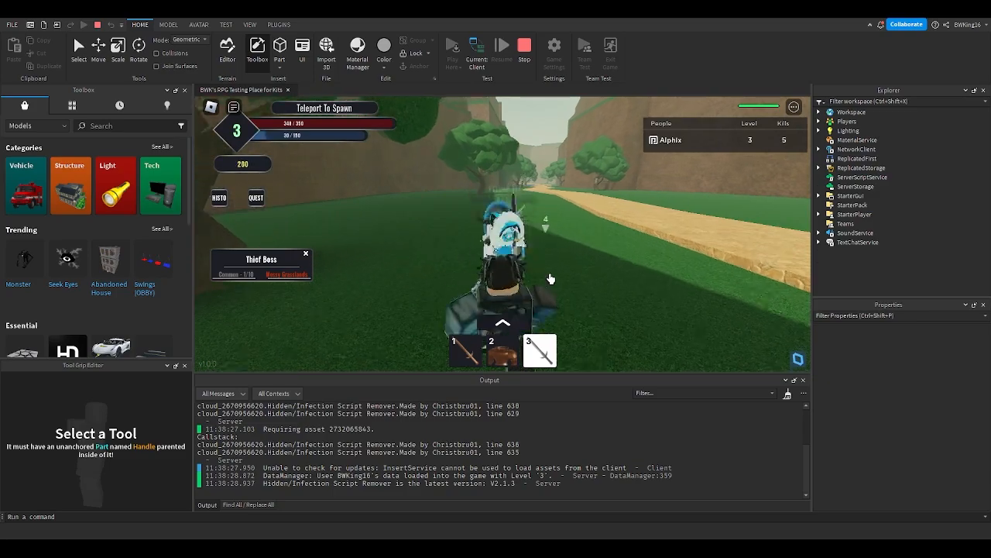
Walk on across the grass and dismiss the Thief Boss spawn notification
key(w)
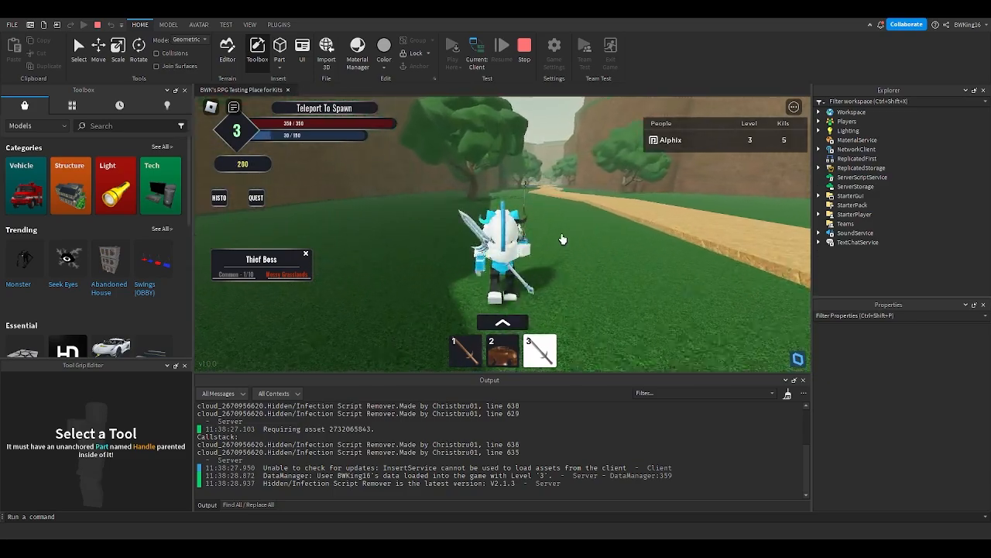
key(w)
scroll(563, 239, up, 3)
scroll(502, 239, down, 2)
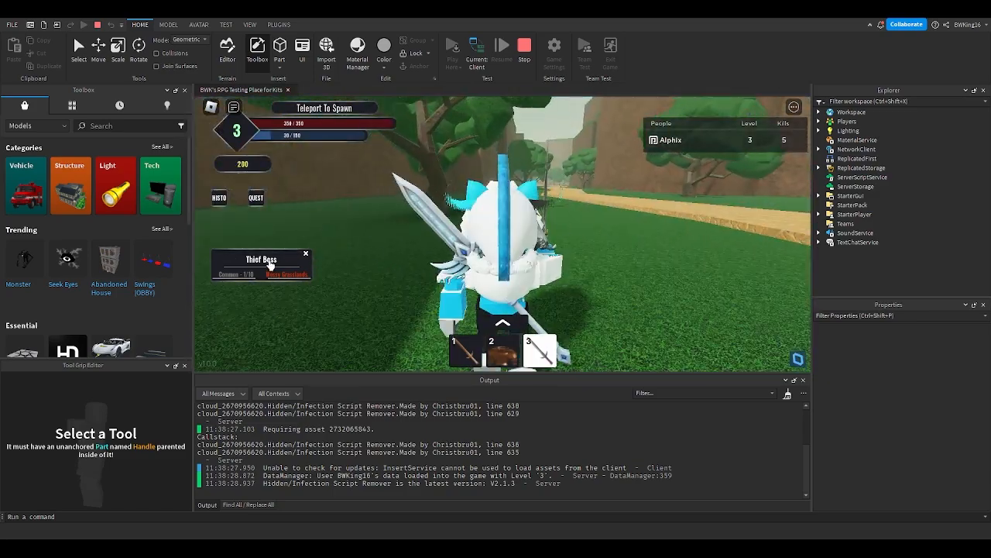
click(303, 254)
scroll(503, 239, up, 5)
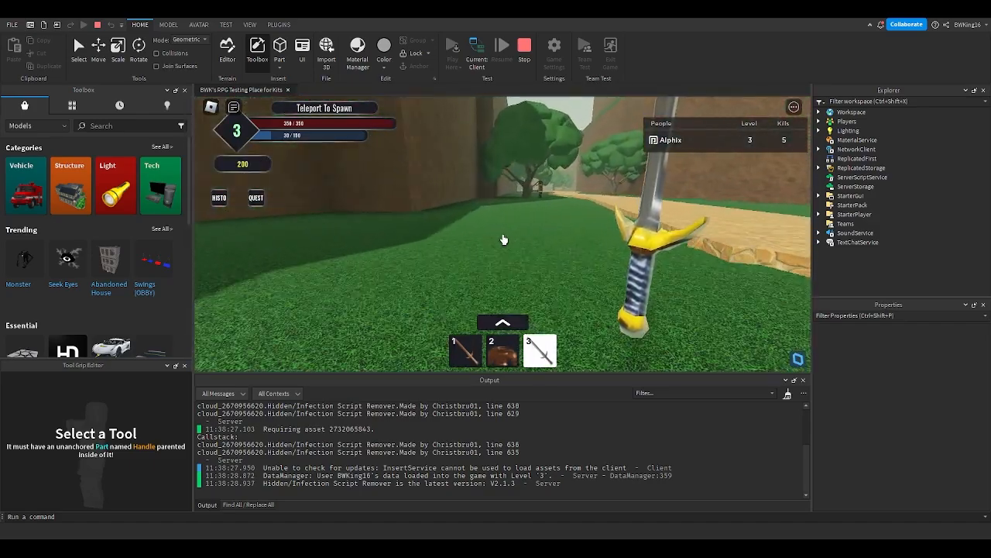
Approach the Thief Boss near the tree and defeat it with the sword to obtain its item drop
key(w)
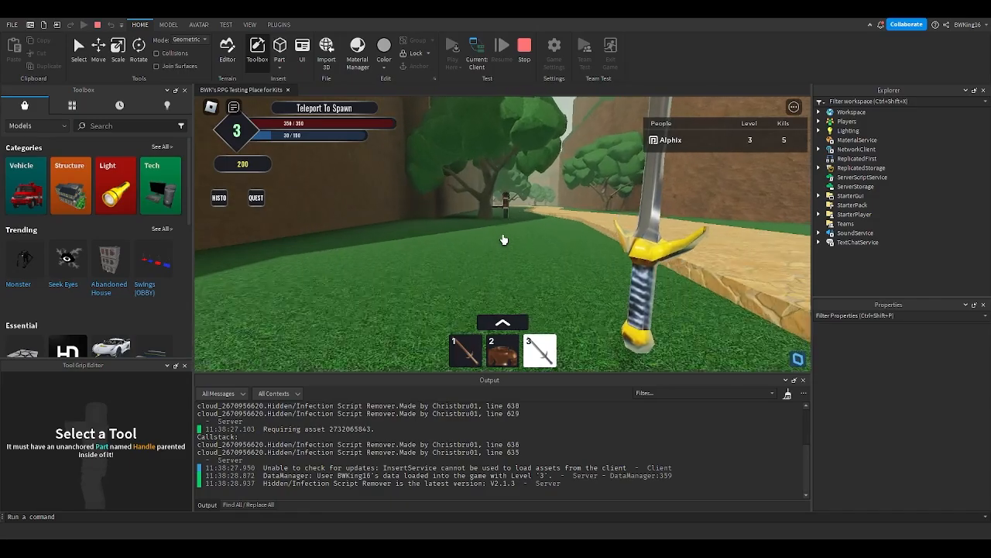
key(w)
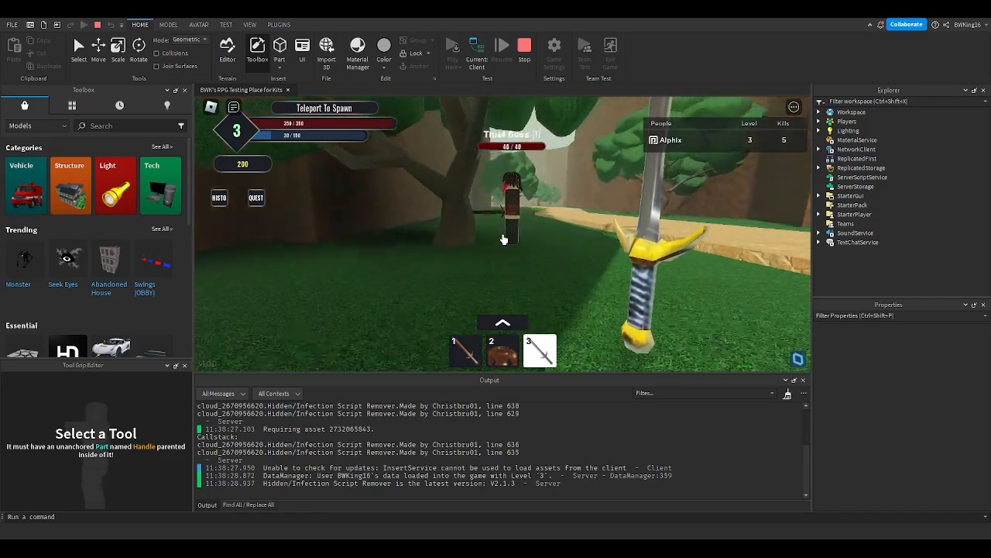
click(503, 239)
click(503, 239)
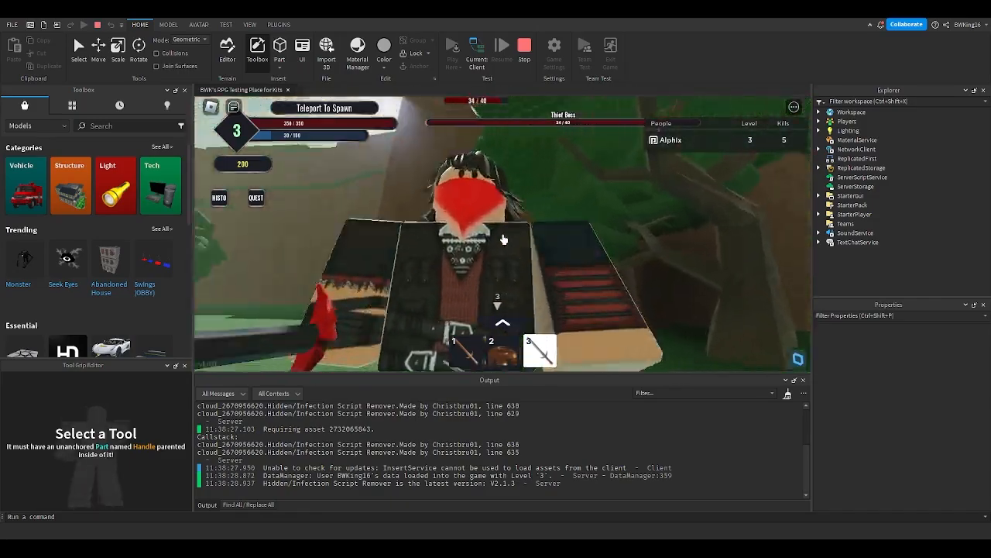
click(503, 239)
click(503, 239)
click(503, 240)
click(503, 239)
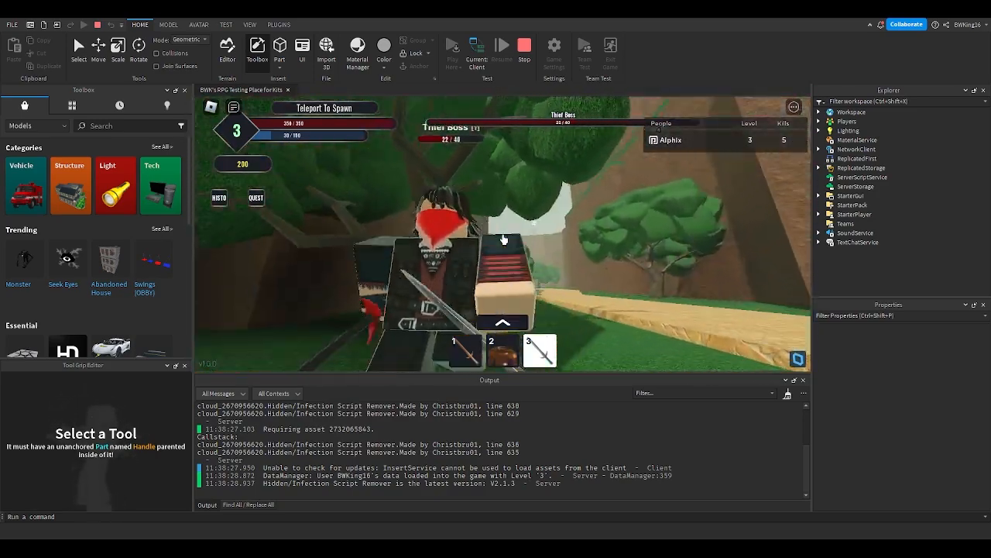
click(503, 239)
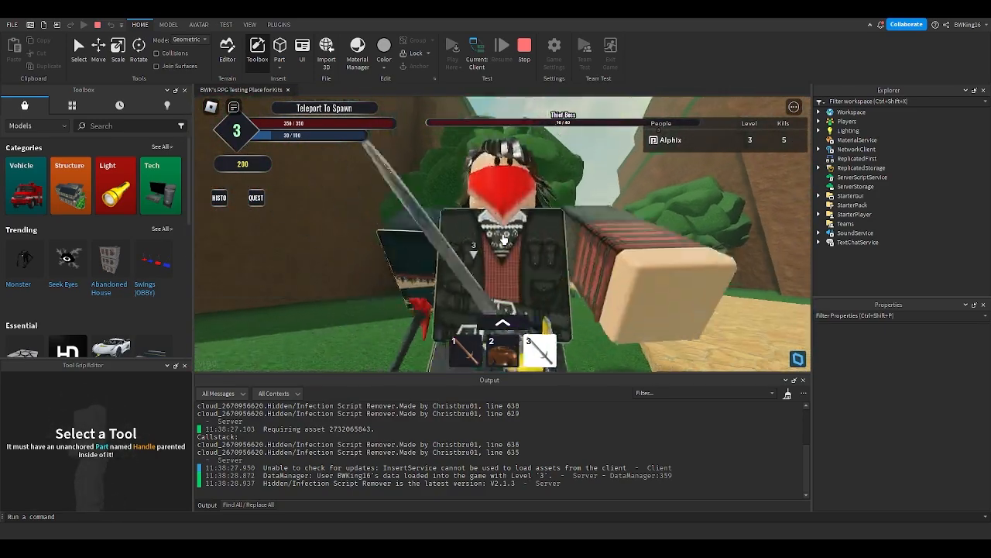
click(504, 240)
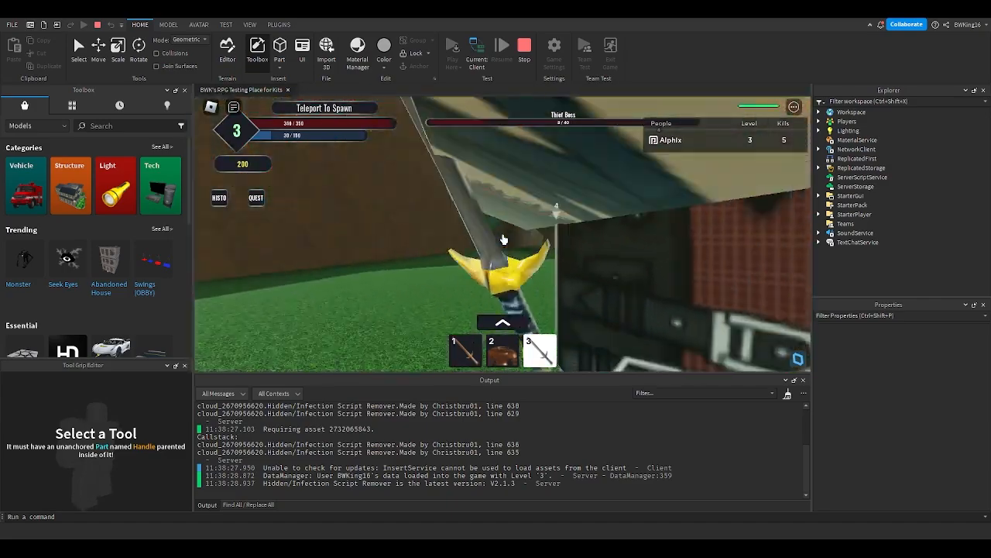
click(503, 240)
click(504, 240)
scroll(503, 239, down, 5)
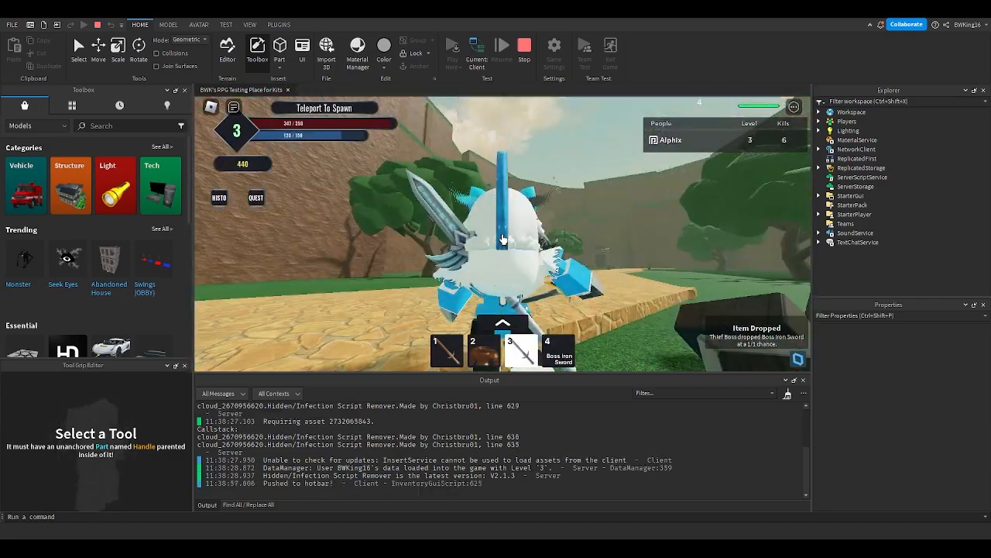
Equip the dropped Boss Iron Sword from hotbar slot 4, walk around with it, and stop the play test
key(4)
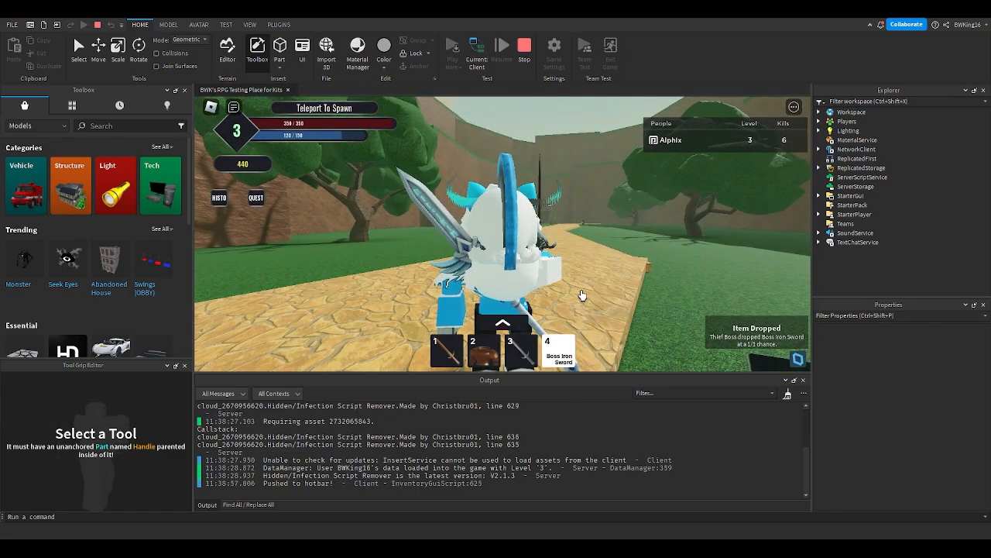
right_drag(581, 295, 574, 284)
key(w)
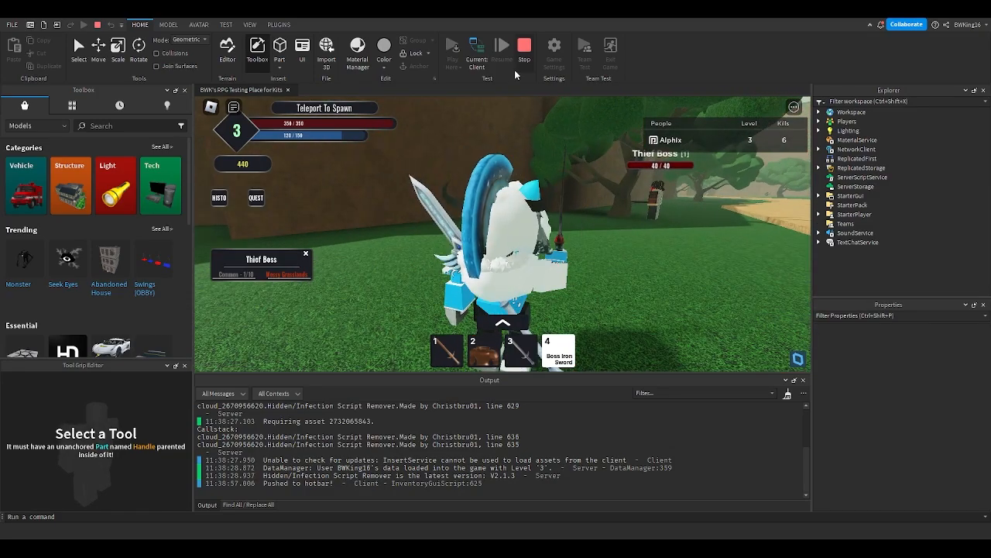
click(533, 178)
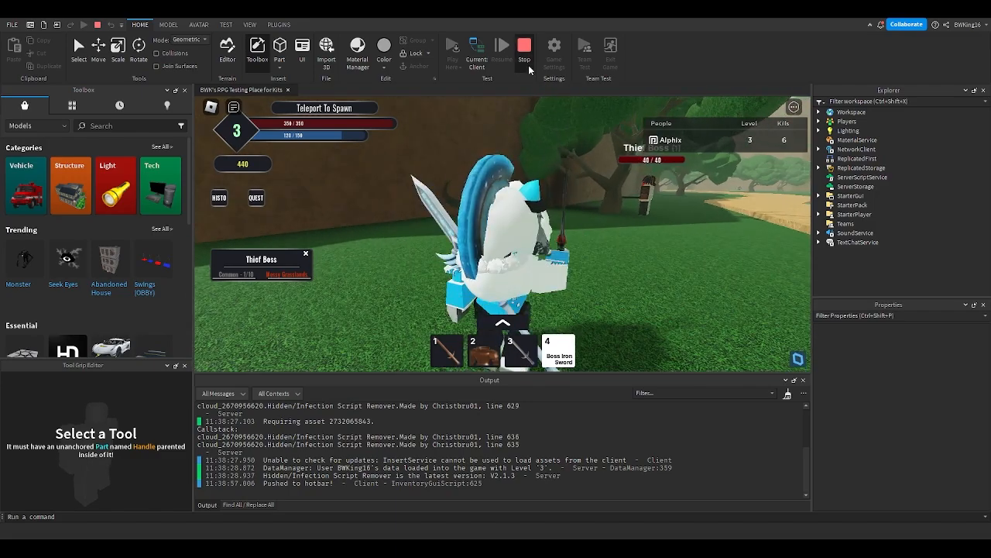
click(528, 65)
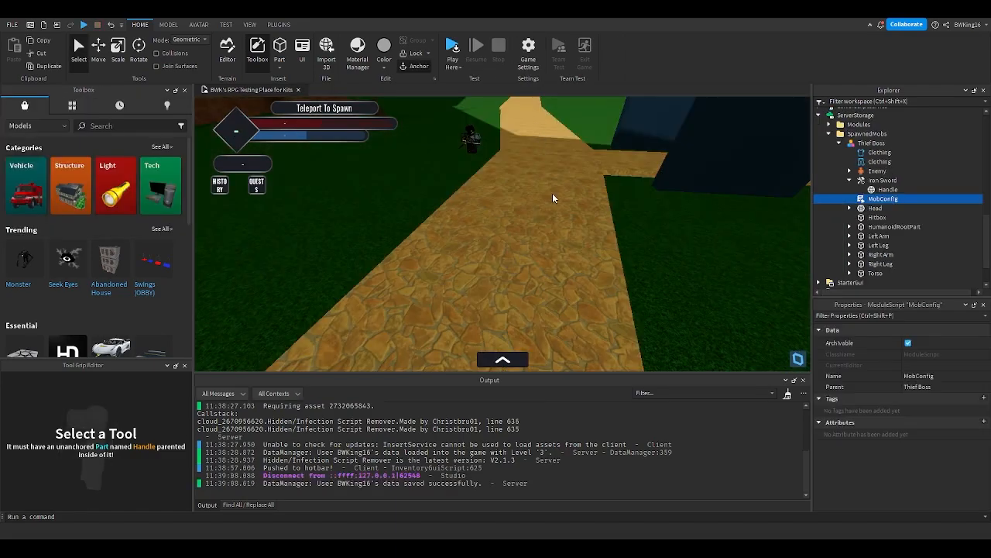
Set SpawnChance to 1000 in the Thief Boss's MobConfig and close the script
click(883, 189)
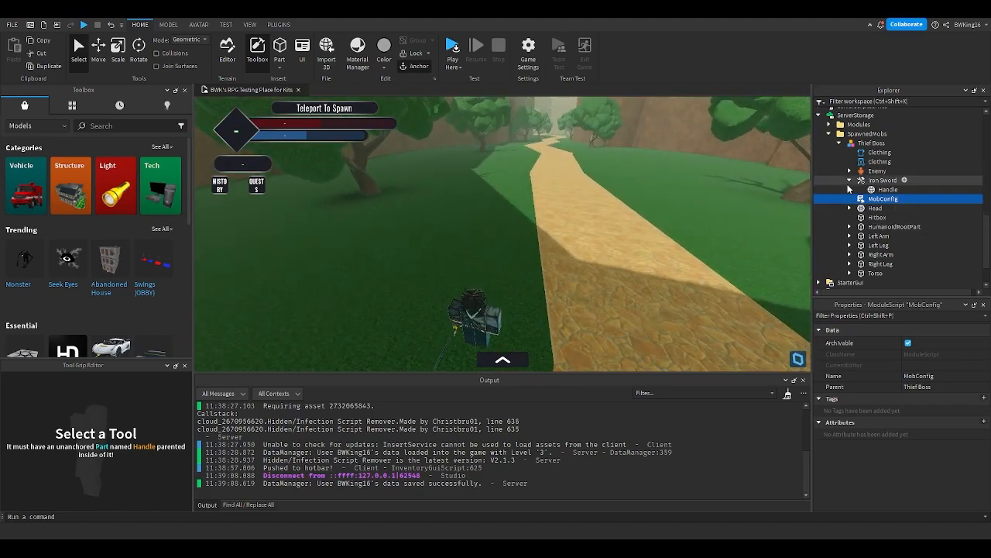
double_click(856, 199)
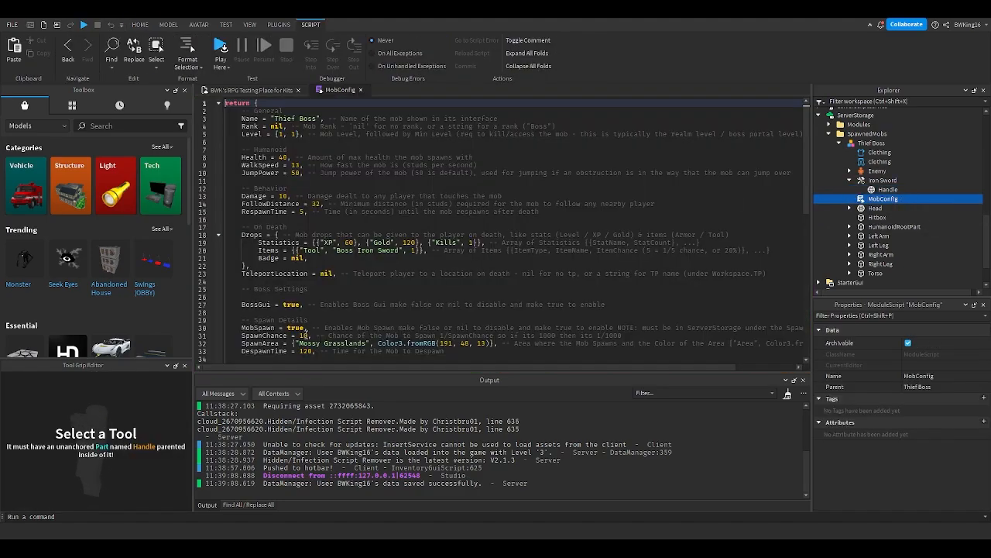
click(308, 334)
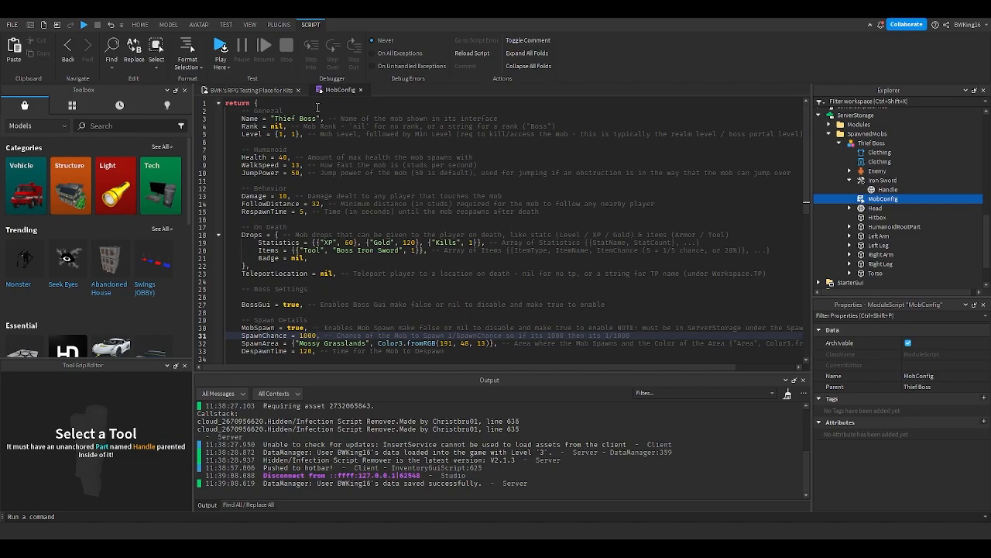
click(360, 90)
key(w)
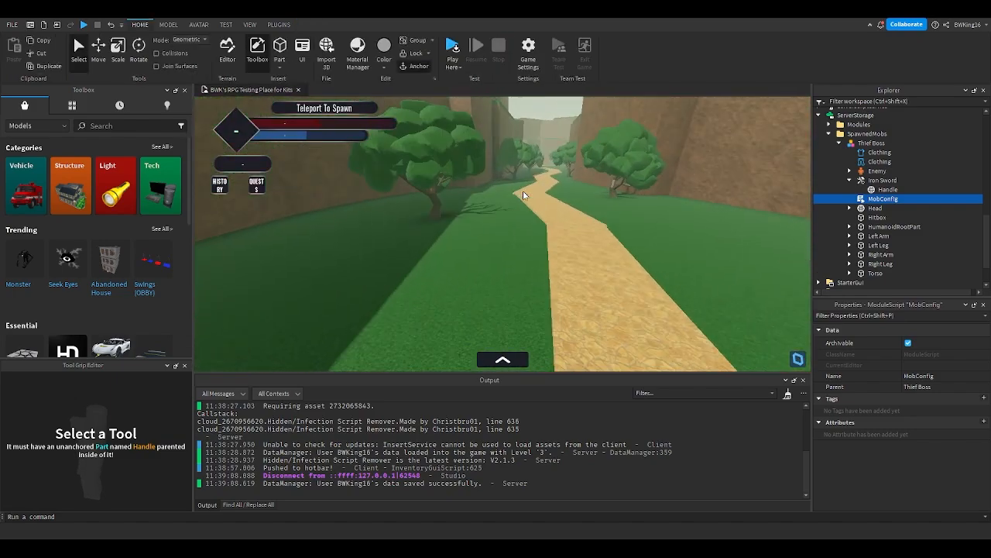
key(w)
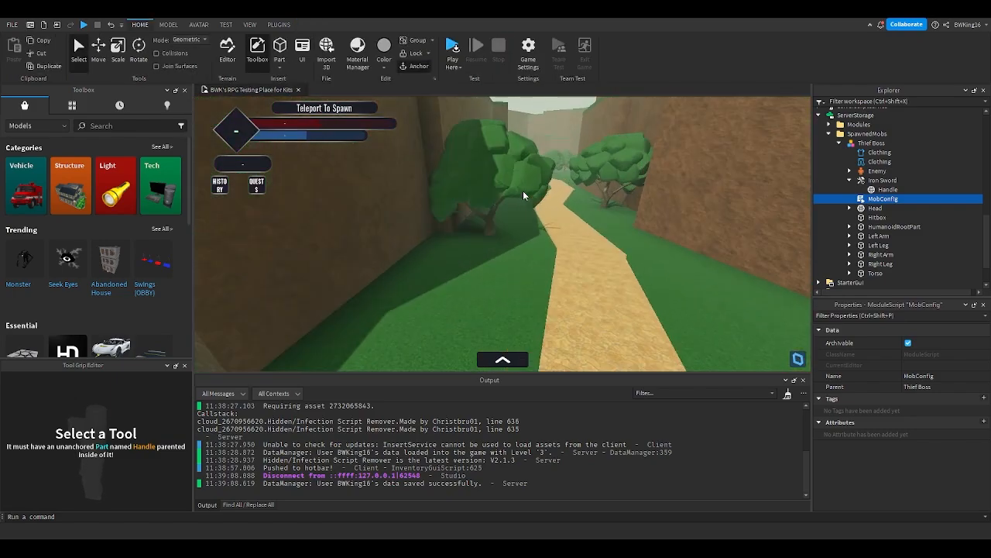
key(w)
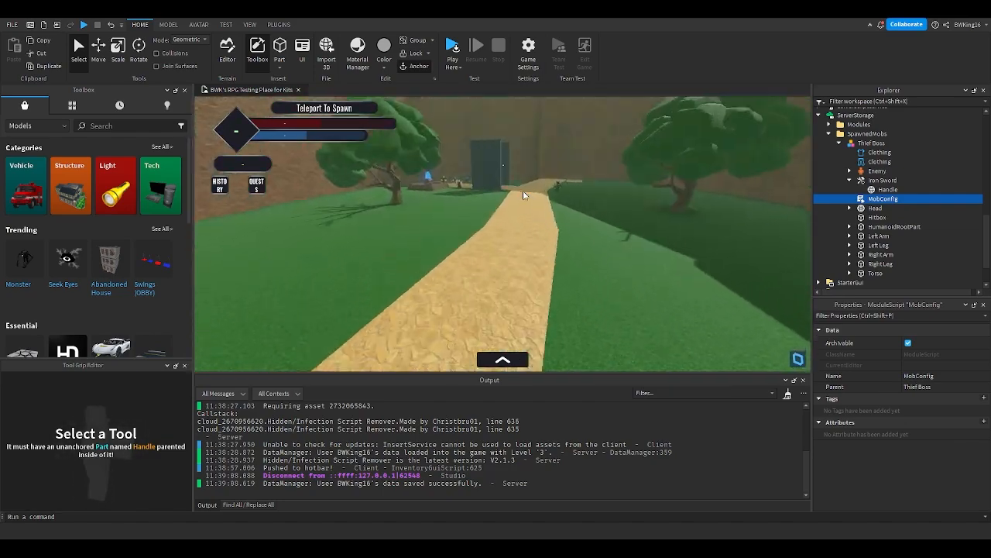
key(w)
right_drag(523, 191, 523, 191)
key(w)
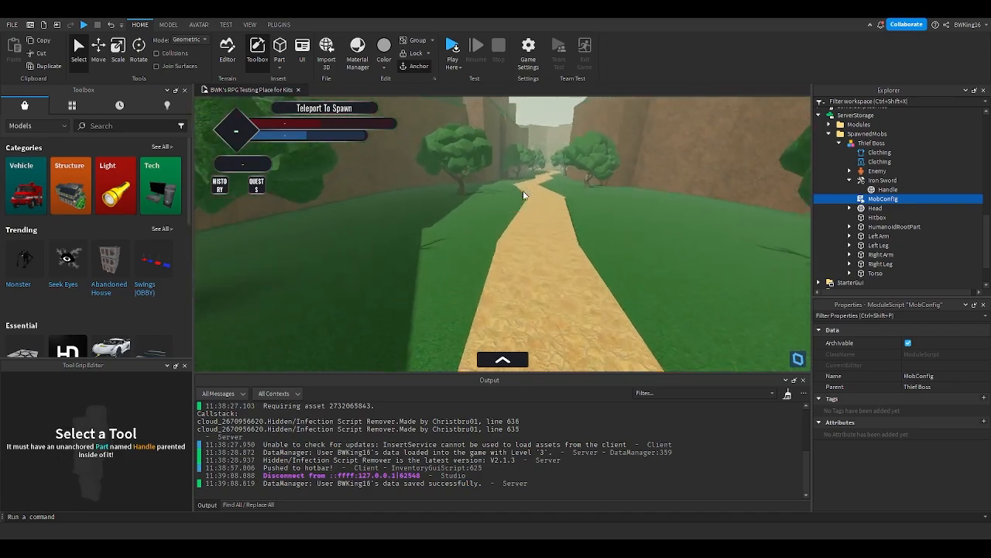
key(w)
right_drag(523, 191, 523, 191)
click(841, 152)
click(838, 143)
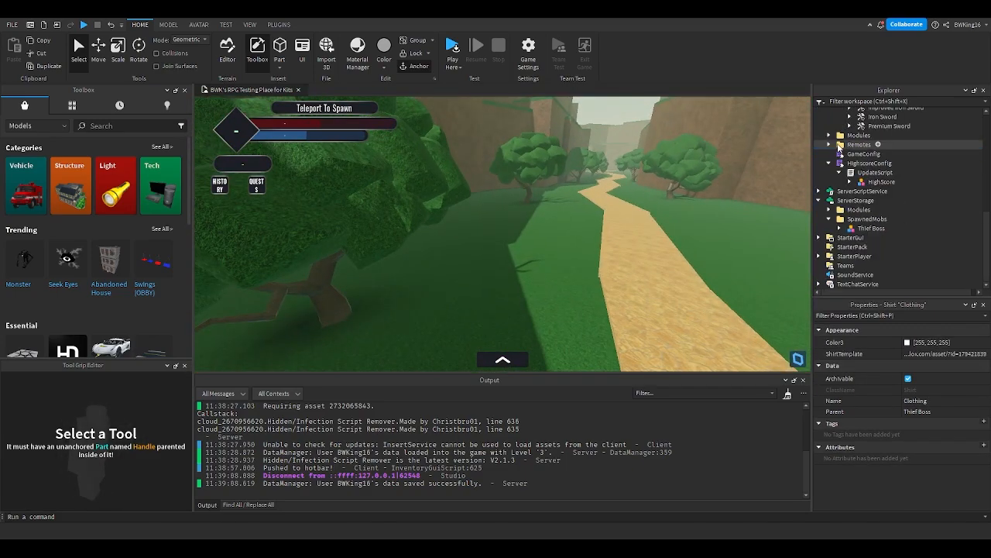
click(825, 210)
click(829, 210)
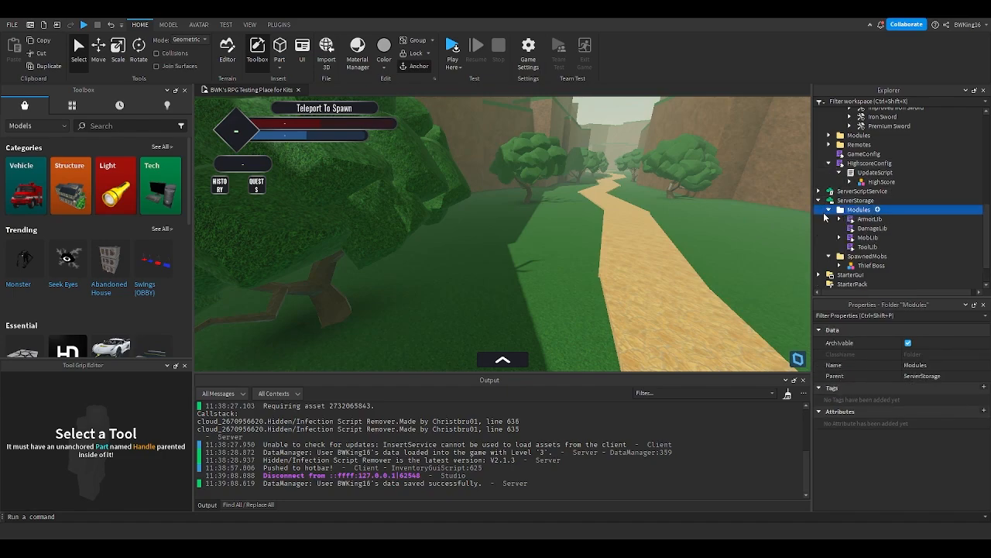
click(679, 206)
key(w)
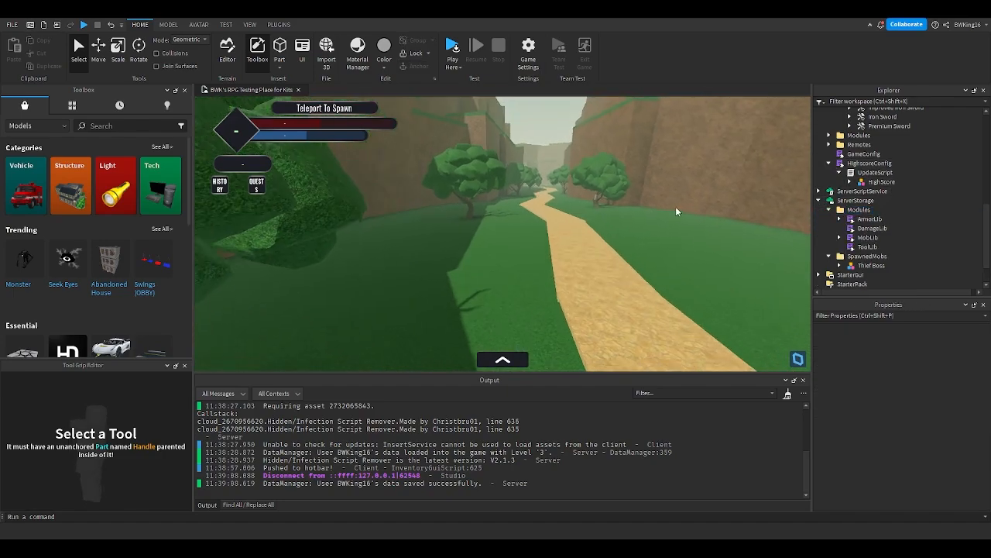
key(w)
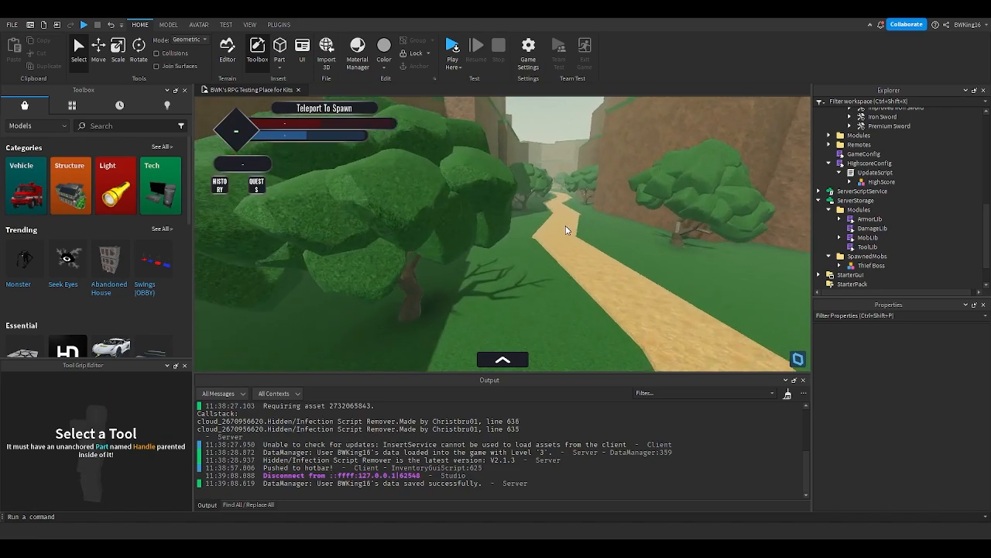
key(w)
Copy the Iron Armor model from ReplicatedStorage's Items > Armor folder and paste it into the Workspace
scroll(891, 193, up, 4)
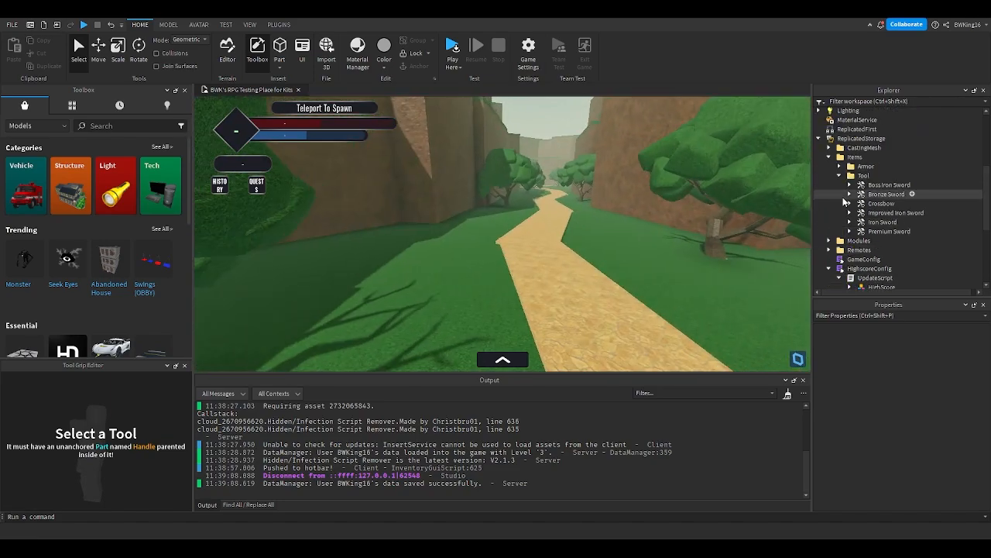
click(840, 175)
click(840, 166)
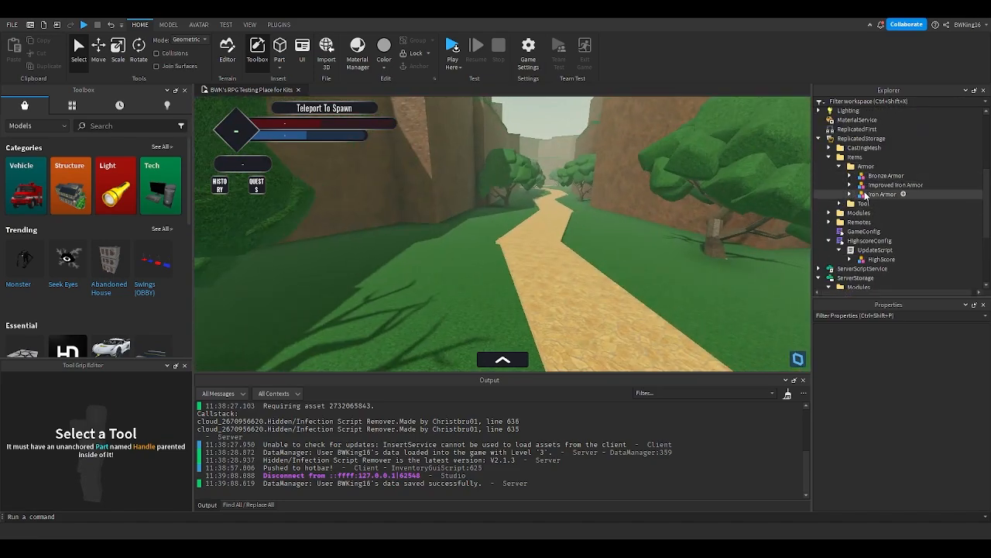
click(881, 193)
key(ctrl+c)
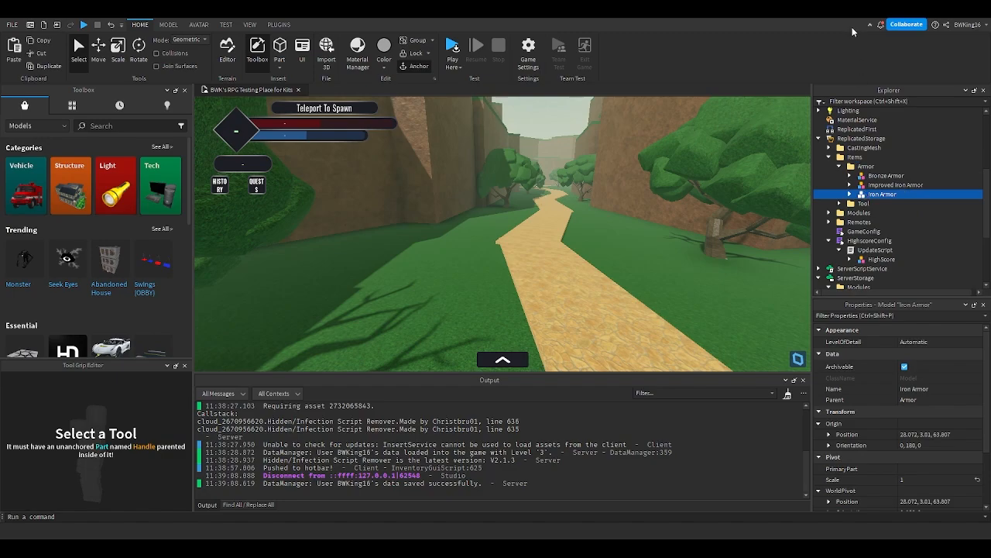
click(564, 273)
key(ctrl+v)
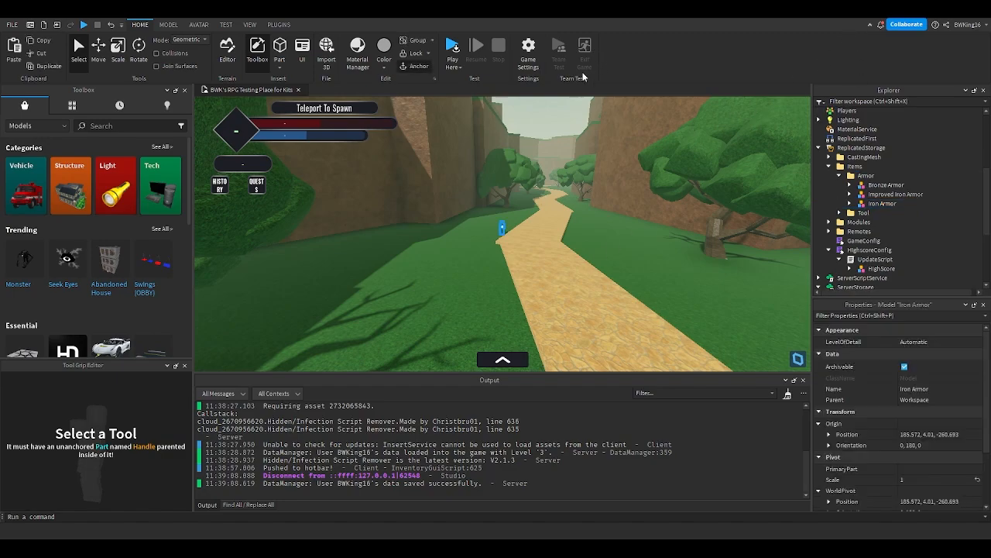
Colour the ArmorMesh parts of both arms and both legs on the Iron Armor copy bright red (227, 51, 7)
key(f)
right_drag(541, 243, 578, 271)
click(578, 271)
click(488, 298)
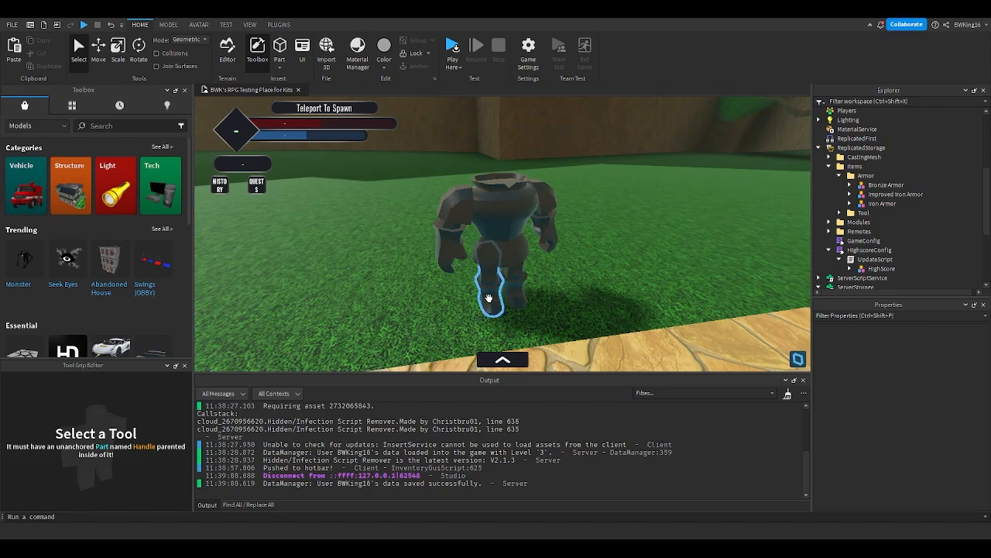
ctrl+click(514, 288)
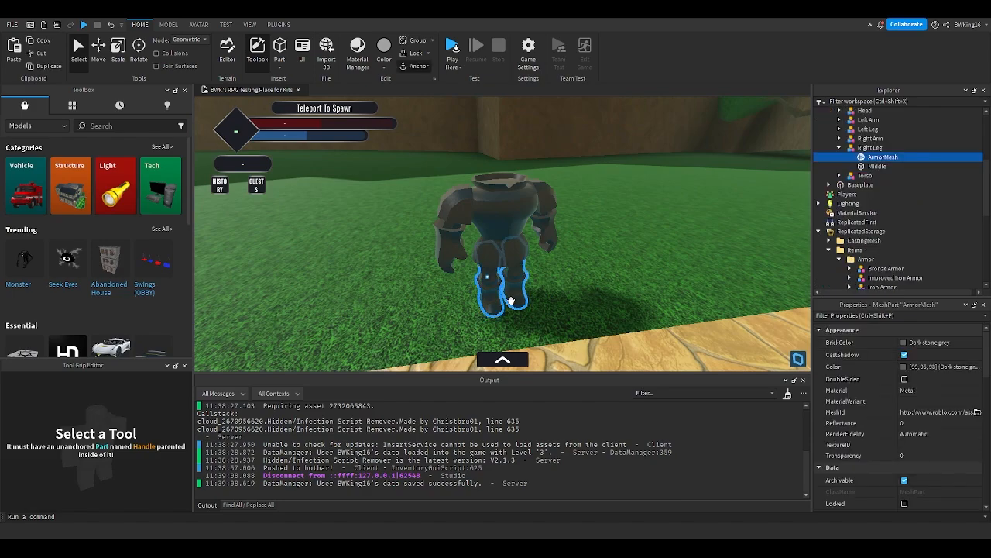
ctrl+click(451, 248)
ctrl+click(548, 250)
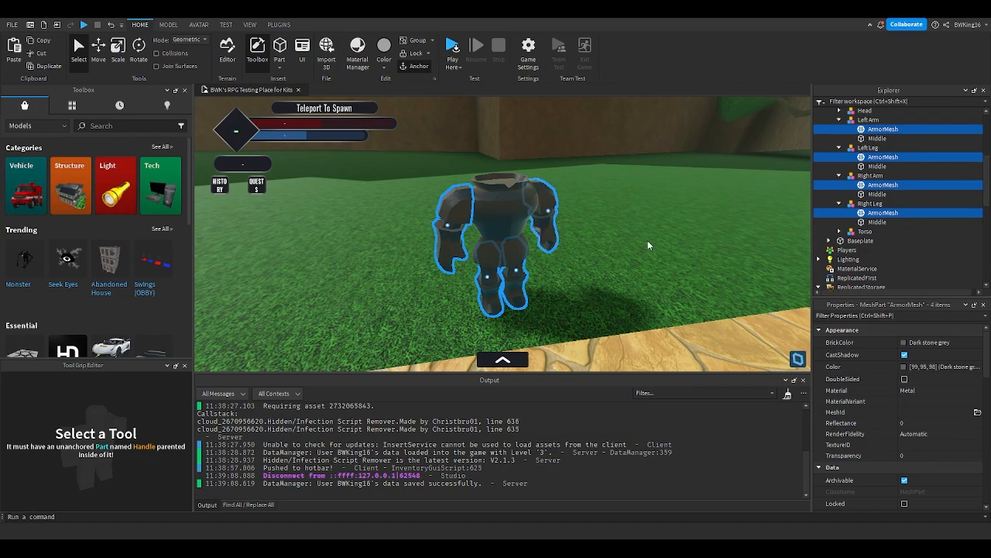
click(860, 366)
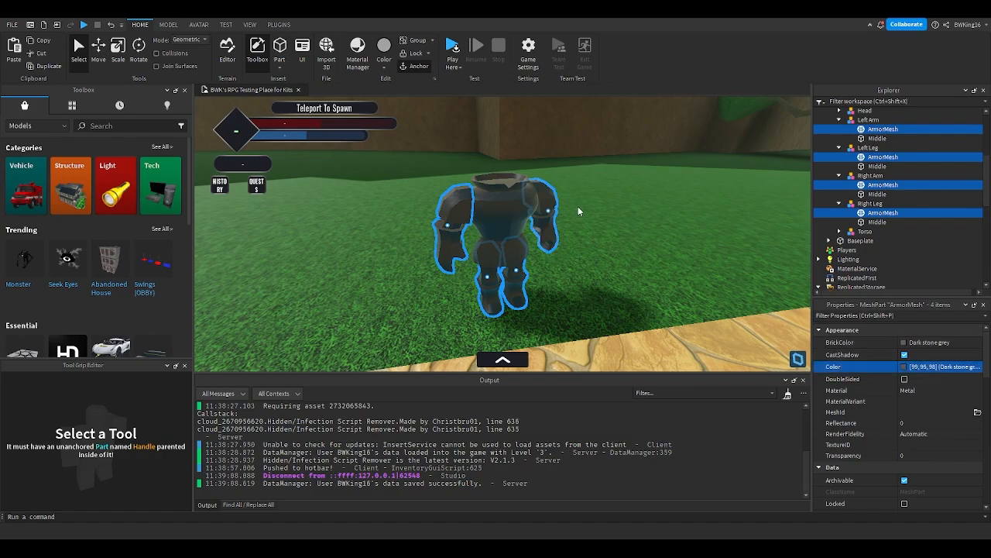
click(595, 200)
click(615, 201)
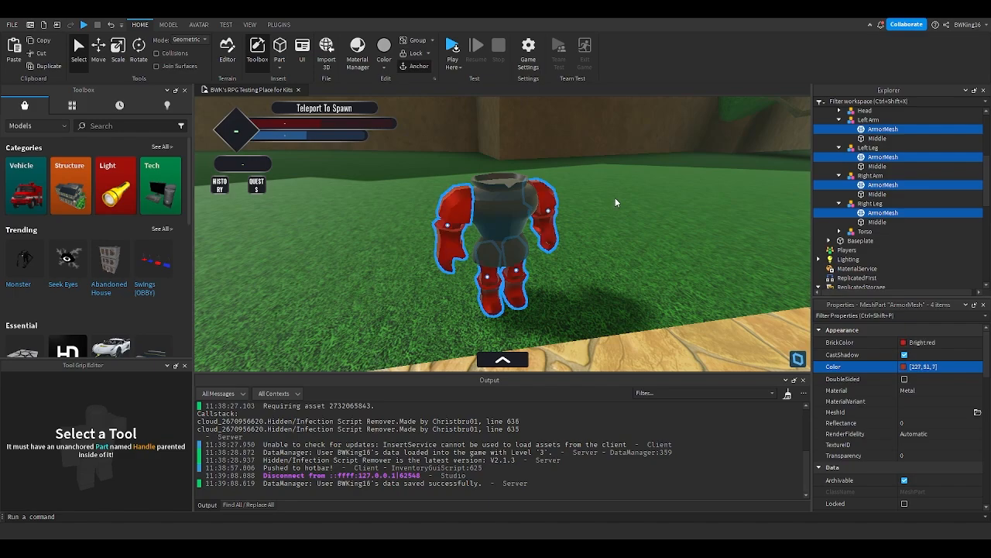
Set the material of the four arm and leg ArmorMesh parts to CorrodedMetal
click(907, 390)
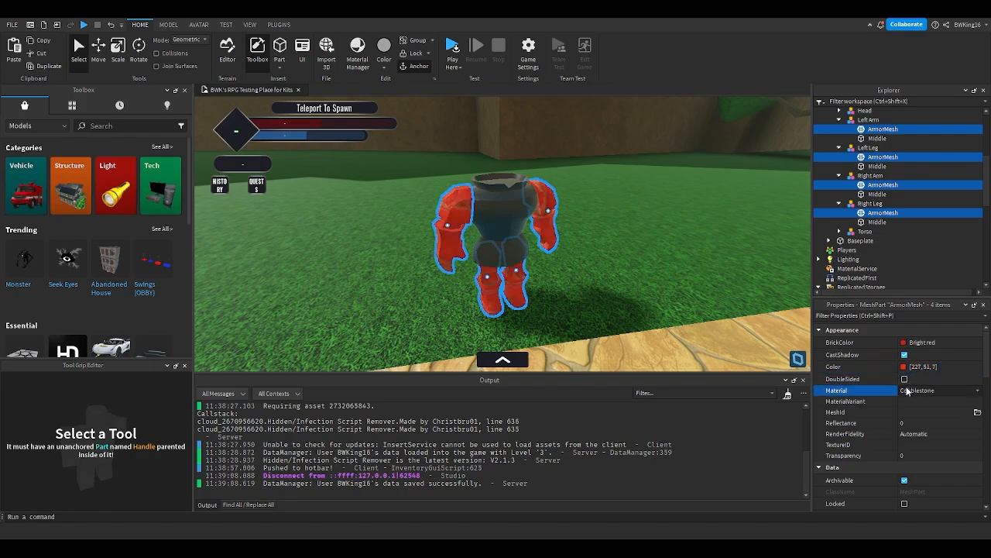
scroll(907, 391, down, 2)
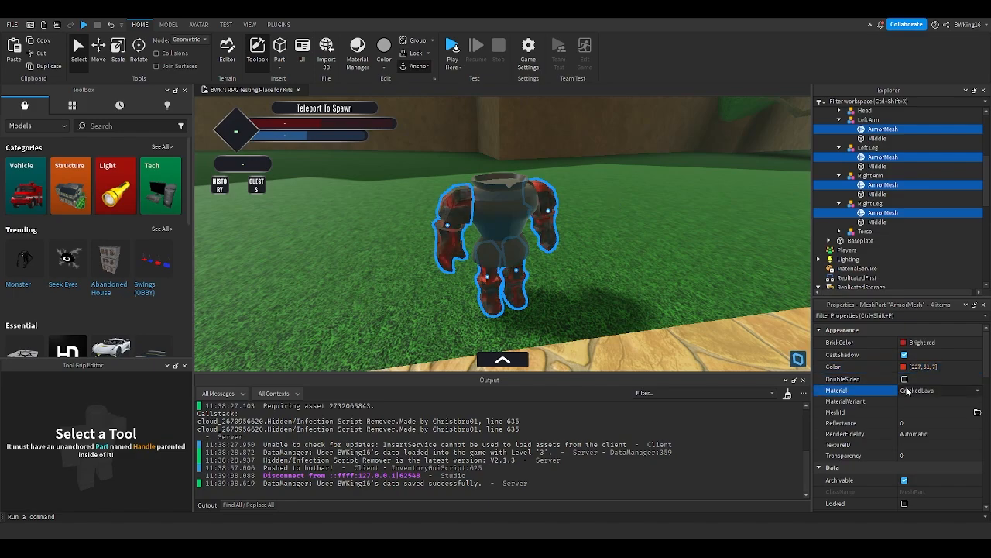
scroll(908, 390, up, 1)
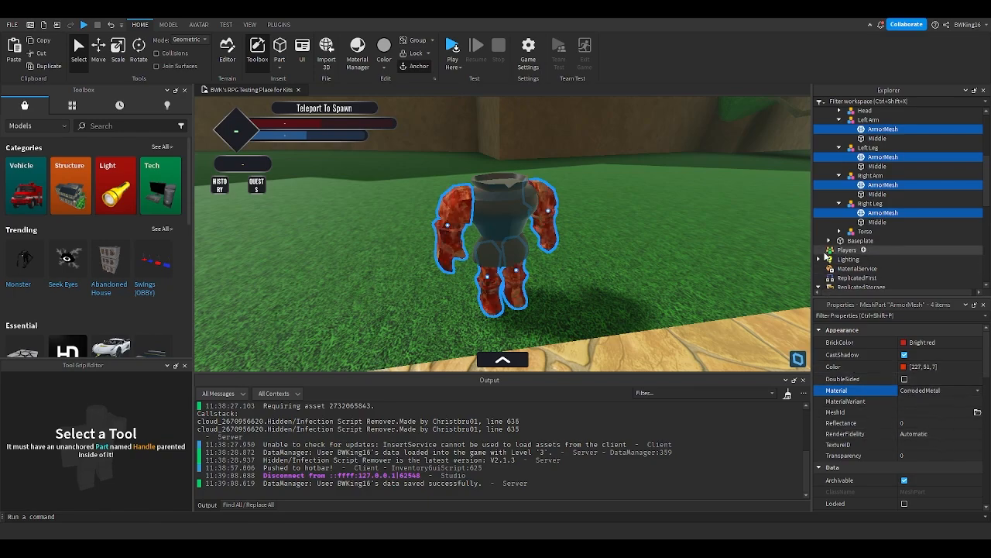
Colour the Torso's ArmorMesh dark brown (91, 66, 57) and change its material to a dark woven-looking one
scroll(860, 220, up, 1)
click(848, 258)
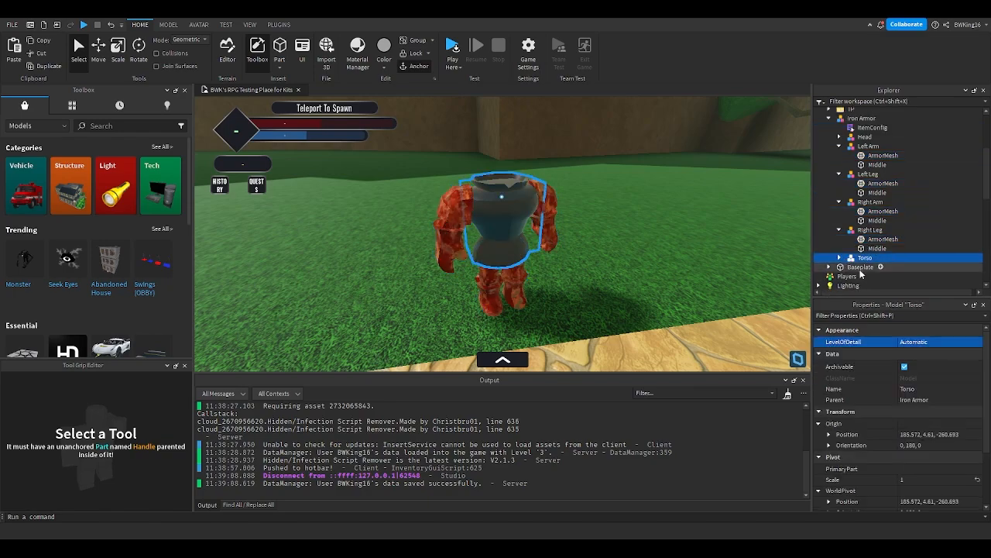
click(840, 257)
click(883, 267)
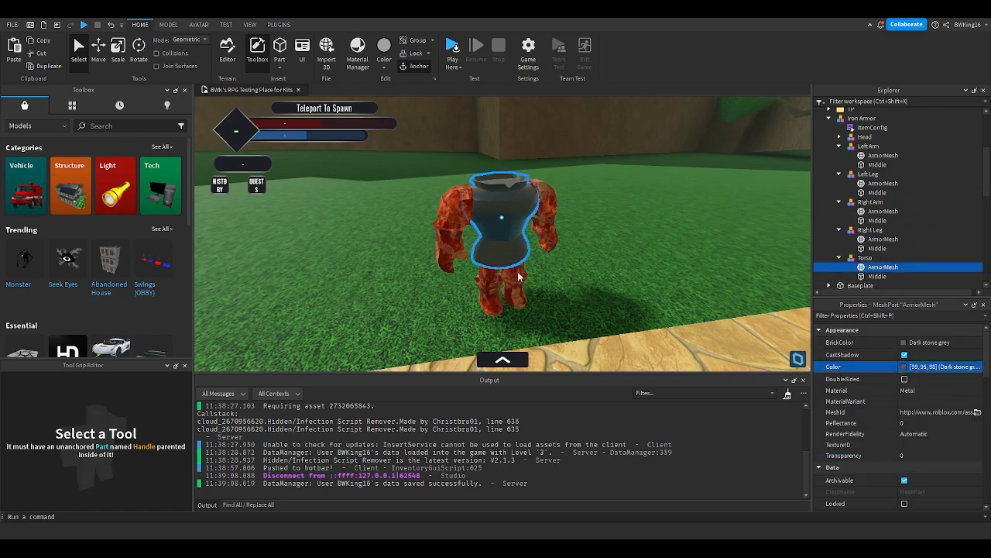
click(584, 275)
click(607, 252)
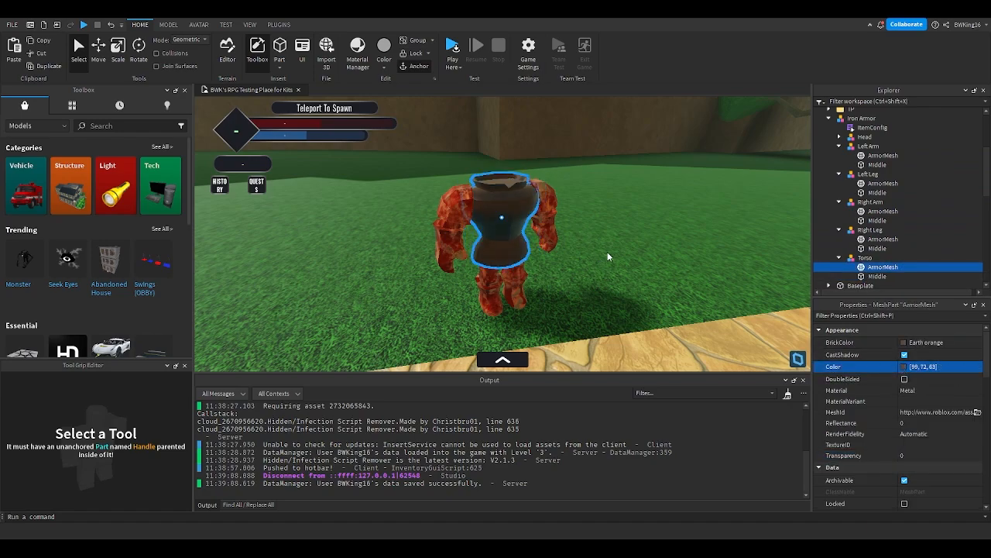
click(616, 252)
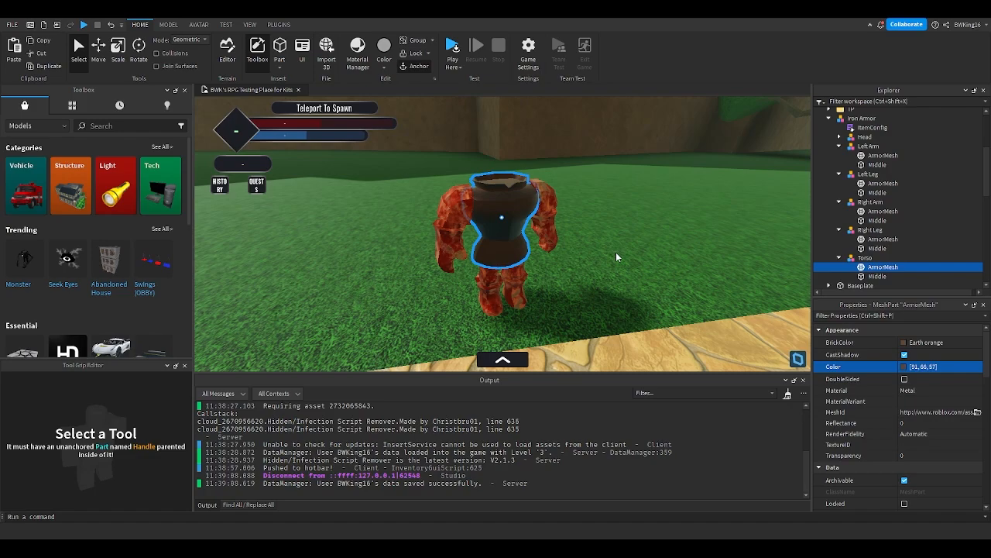
click(921, 390)
key(f)
click(503, 233)
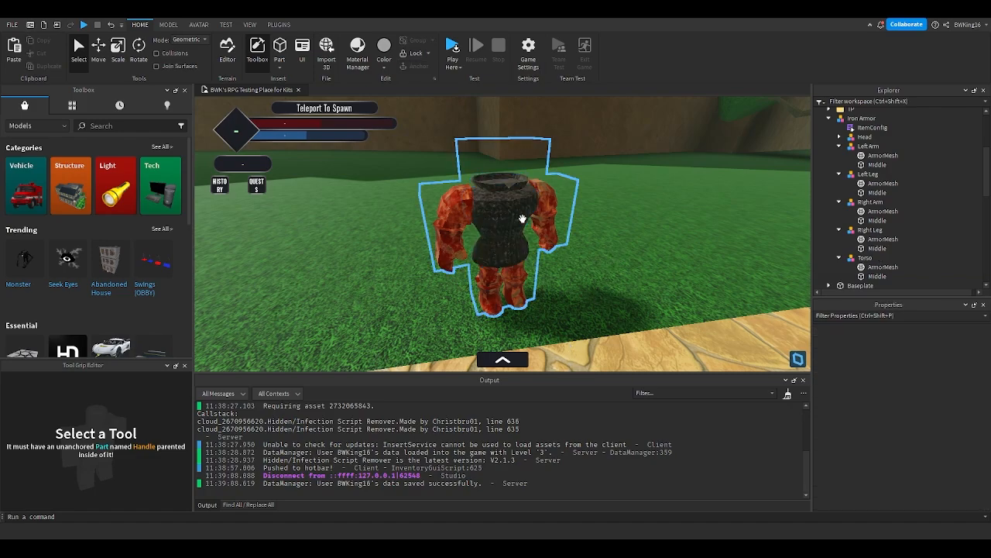
Rename the recoloured Iron Armor model in the Workspace to Boss Iron Armor and inspect it up close
double_click(850, 120)
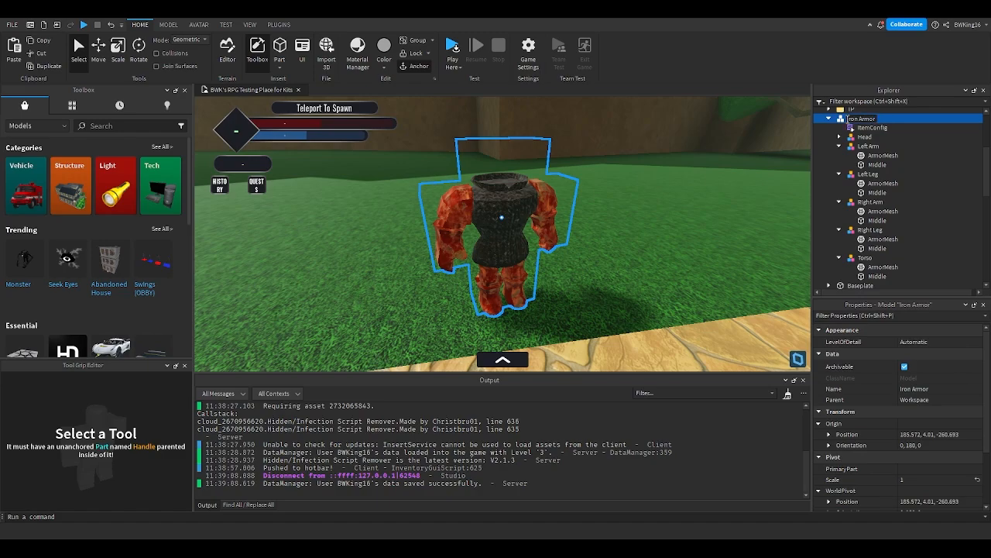
text(Boss)
key(Return)
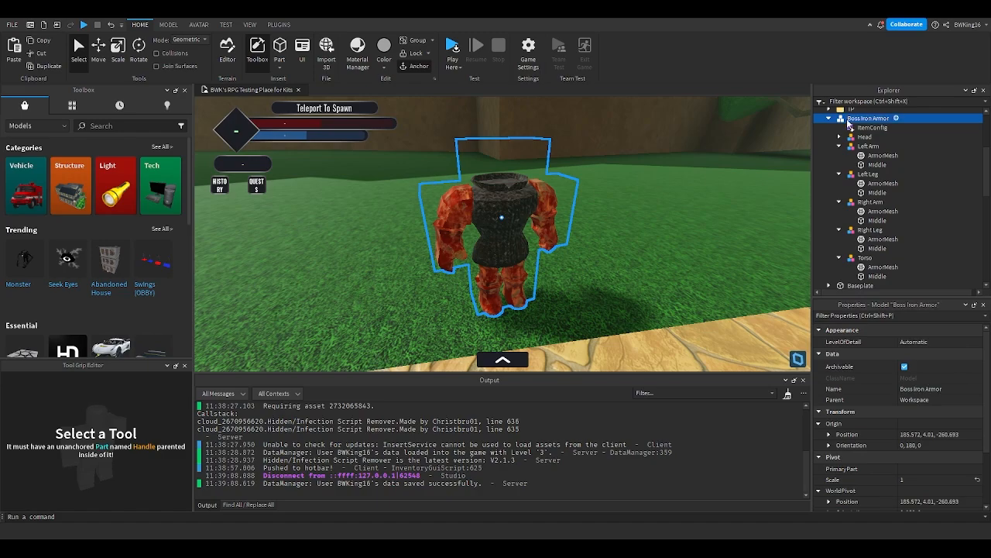
key(f)
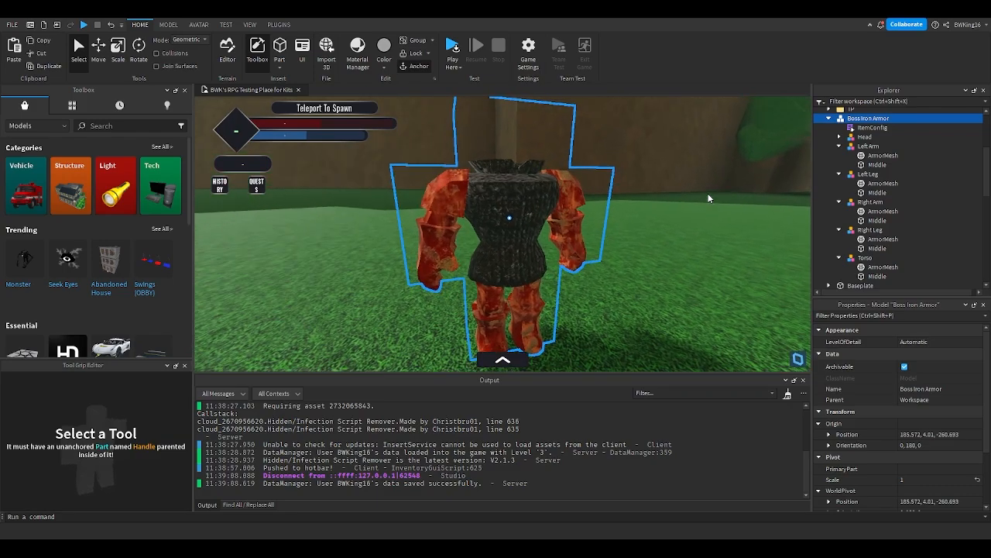
scroll(707, 198, down, 3)
scroll(708, 198, up, 2)
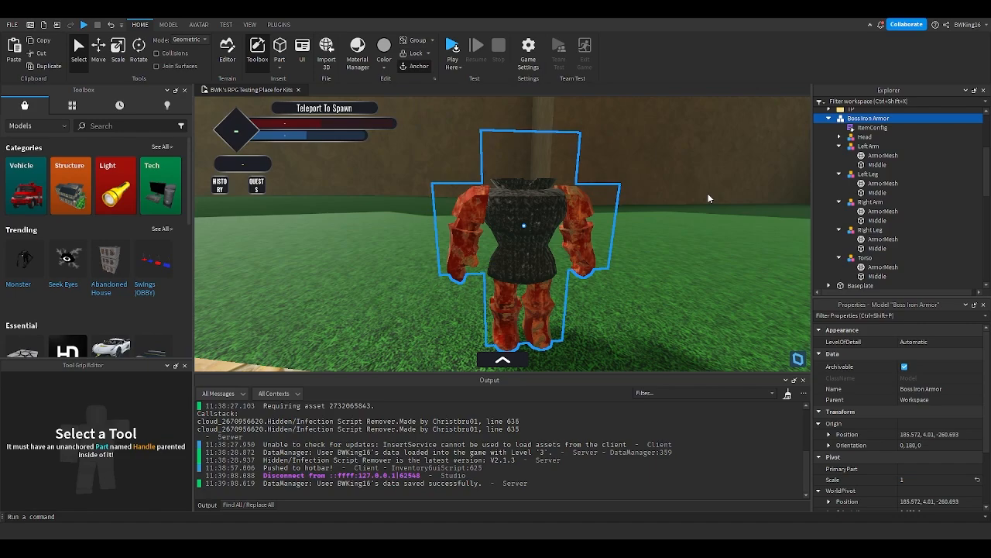
Collapse the Boss Iron Armor's body-part models in the hierarchy and open its ItemConfig script
click(840, 146)
click(840, 155)
click(839, 164)
click(839, 174)
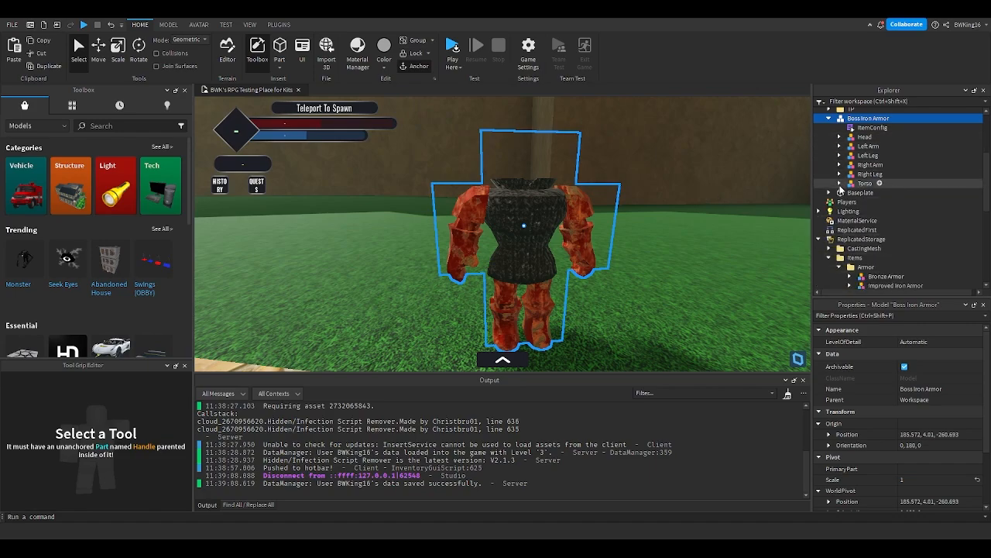
click(839, 183)
click(836, 155)
double_click(837, 155)
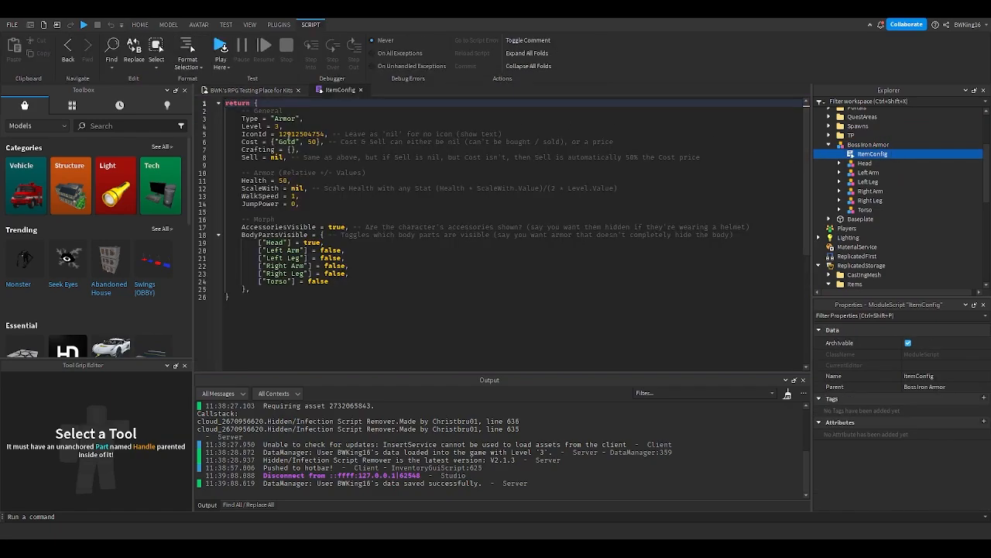
Set both Cost and IconId to nil in the Boss Iron Armor's ItemConfig
drag(321, 141, 279, 142)
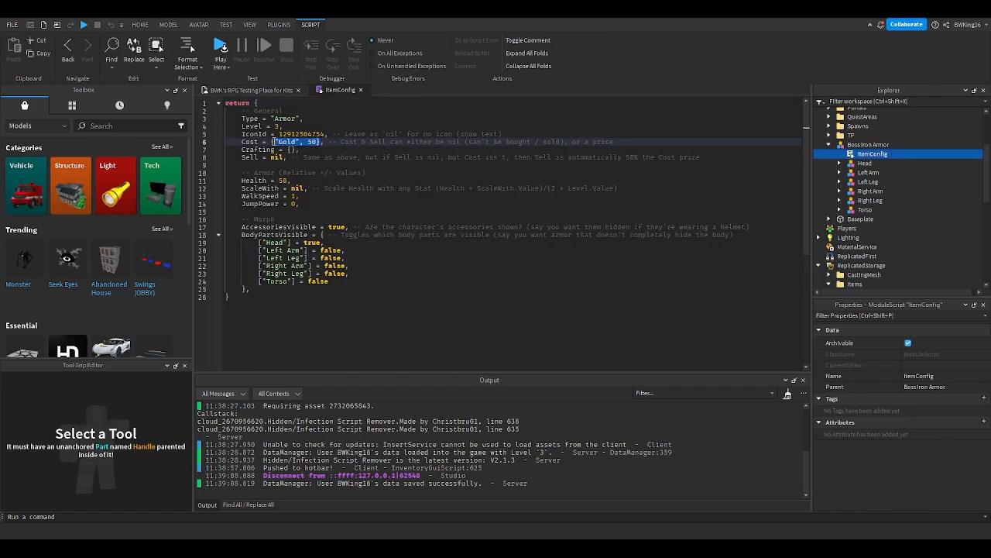
key(BackSpace)
text(nil)
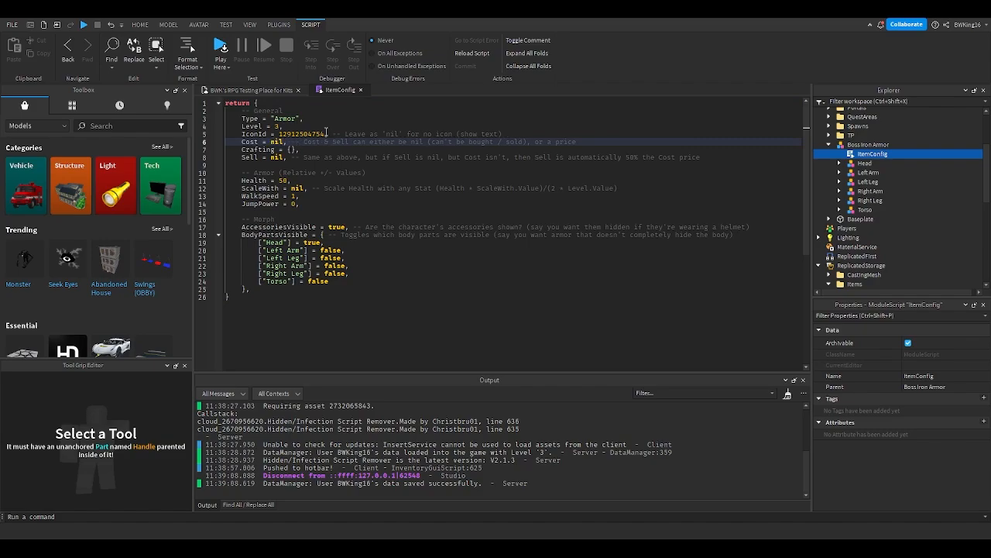
double_click(286, 134)
key(BackSpace)
text(nil)
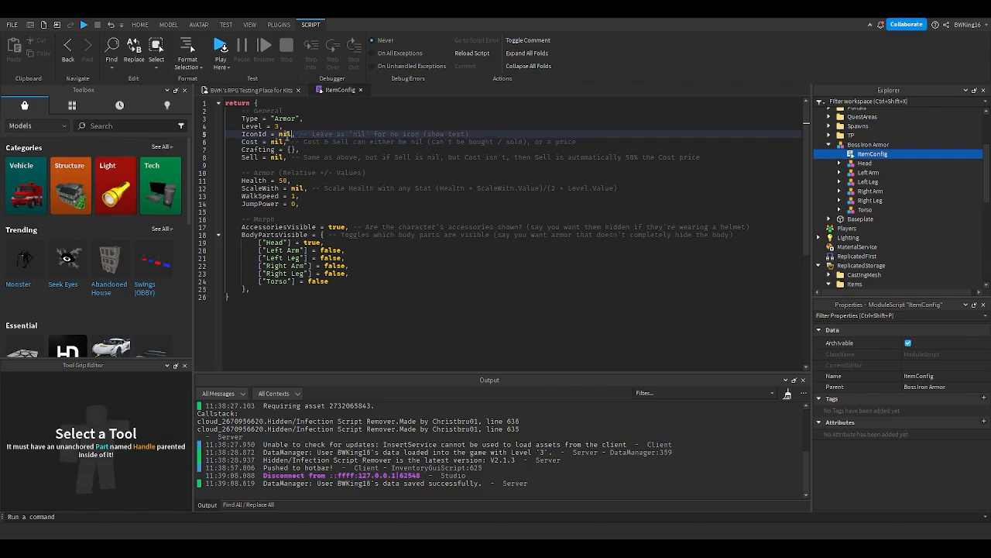
Set the Boss Iron Armor's Level to 5 and Health to 90 in its ItemConfig
click(284, 126)
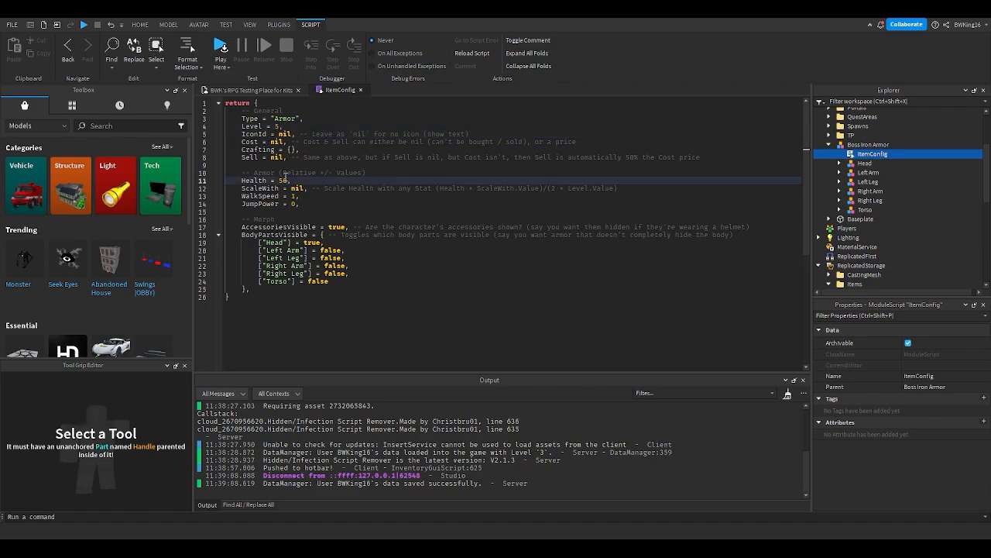
double_click(283, 180)
text(6)
text(9)
Check the Improved Iron Armor's ItemConfig in ReplicatedStorage for comparison and close both ItemConfig scripts
scroll(860, 186, down, 3)
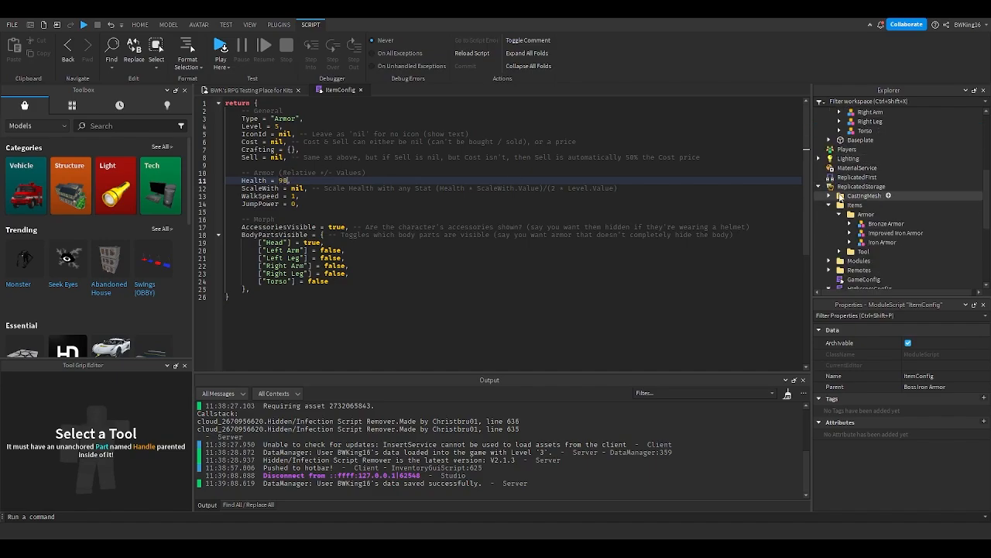
click(849, 232)
click(890, 242)
double_click(891, 242)
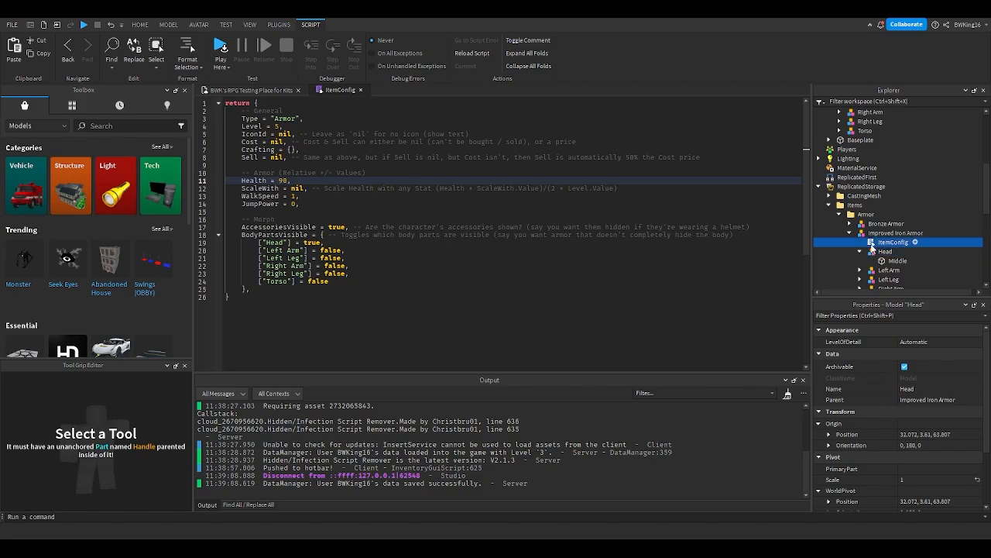
click(423, 90)
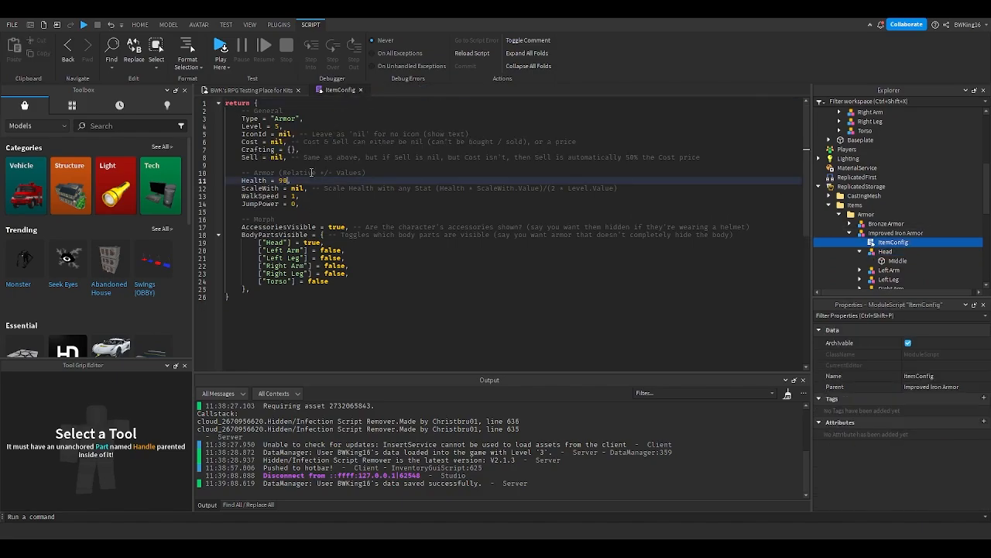
click(360, 90)
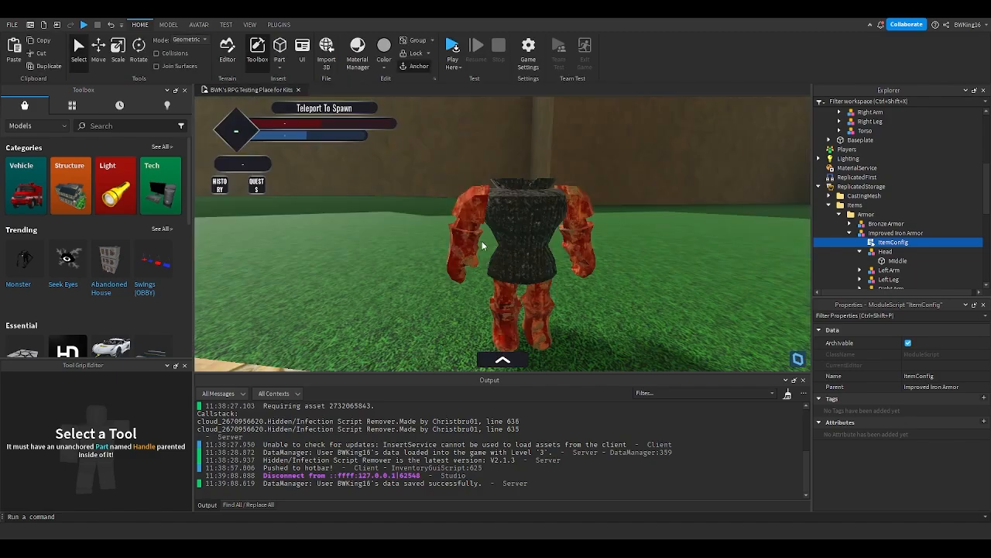
Move the Boss Iron Armor model into ReplicatedStorage's Items > Armor folder and copy its name
click(515, 263)
click(830, 111)
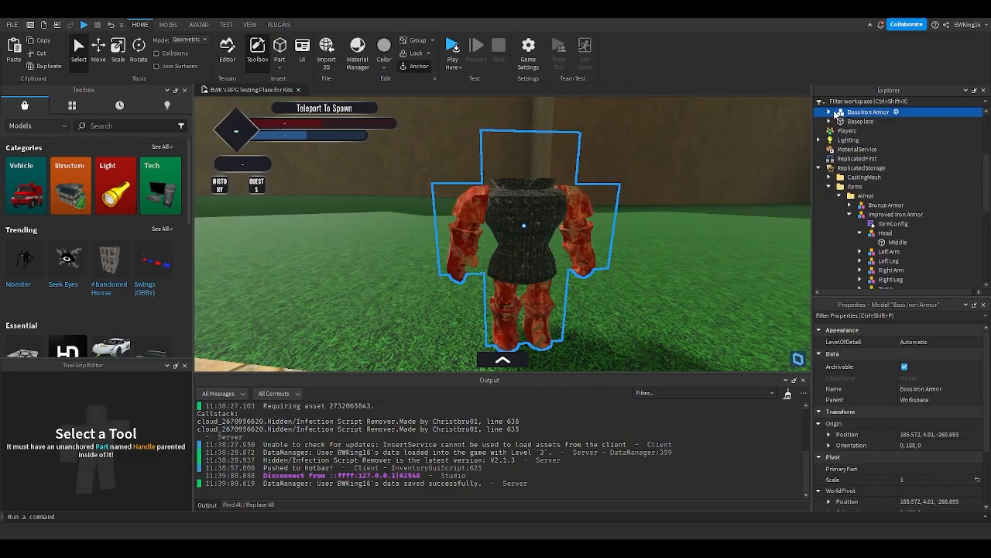
drag(843, 113, 875, 198)
click(875, 196)
key(ctrl+c)
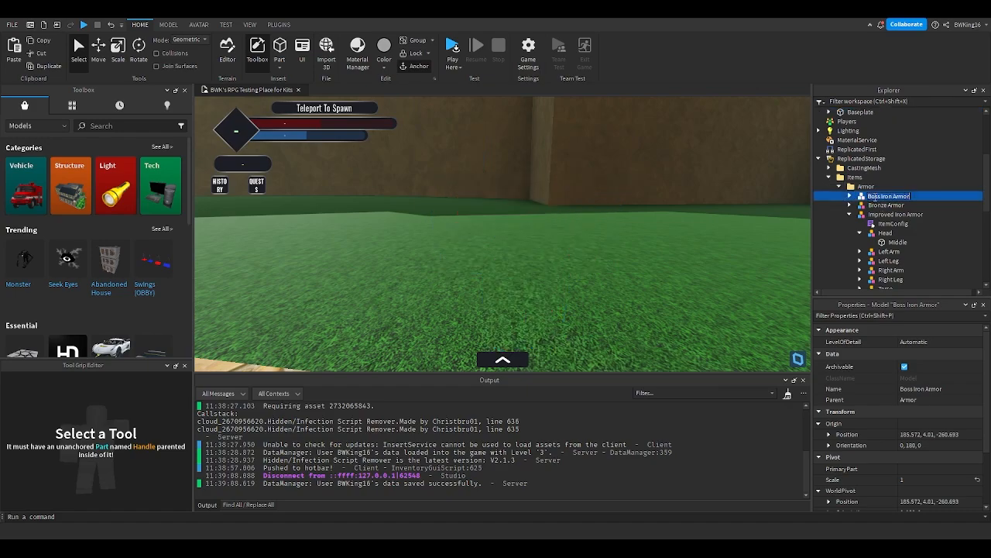
Add an "Armor" drop of "Boss Iron Armor" with chance 1 to the Items list in the Thief Boss's MobConfig
right_drag(593, 190, 624, 190)
scroll(861, 204, down, 8)
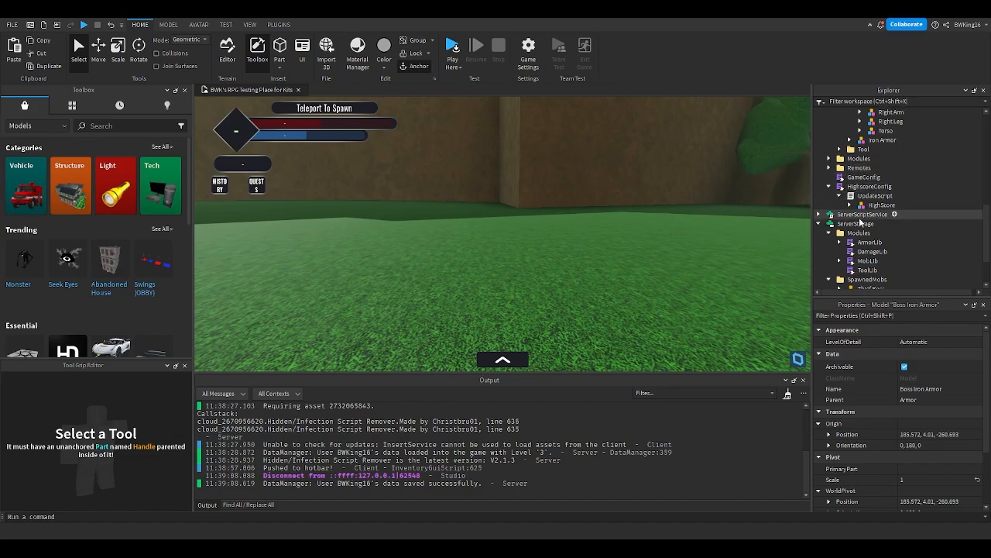
click(840, 228)
scroll(867, 248, down, 1)
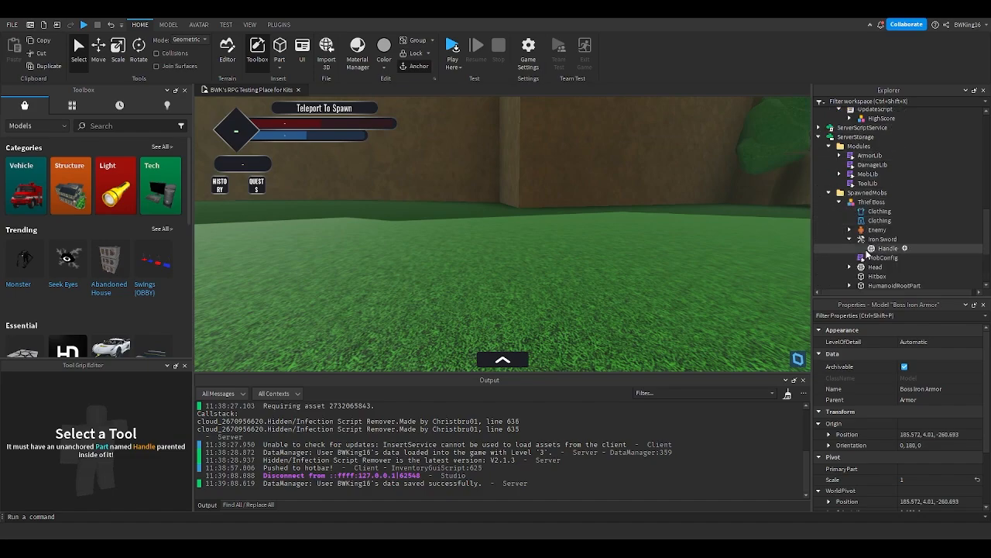
double_click(873, 257)
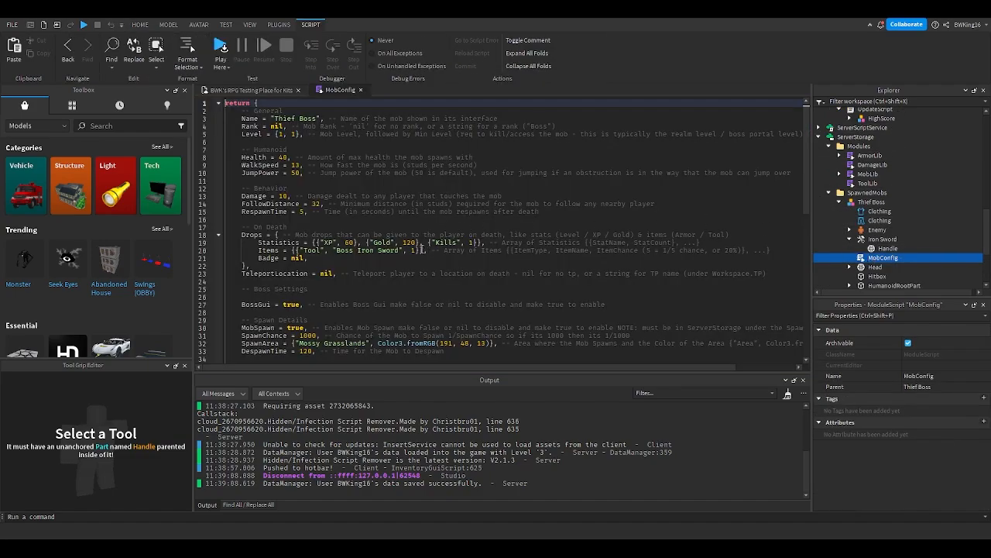
click(419, 250)
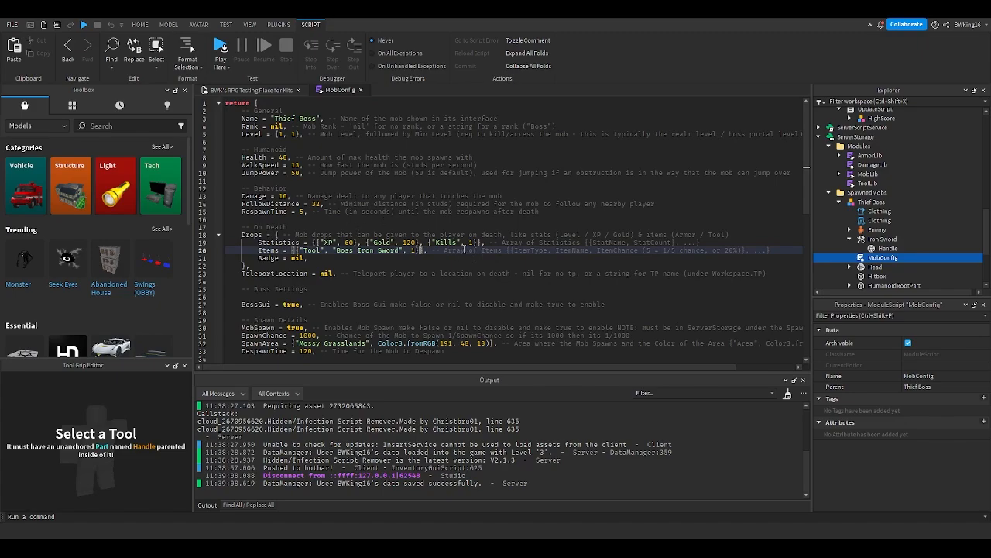
text(,{)
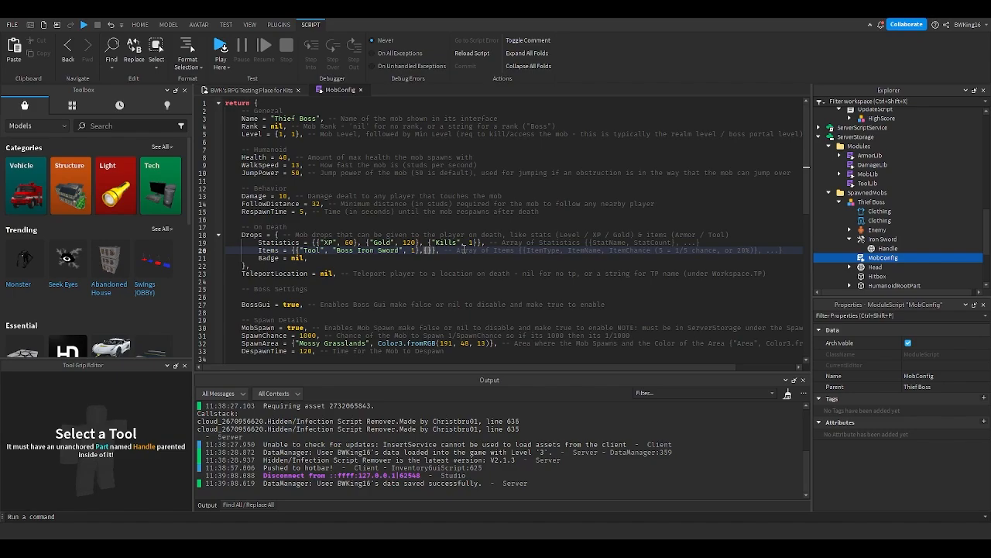
text("Armor",")
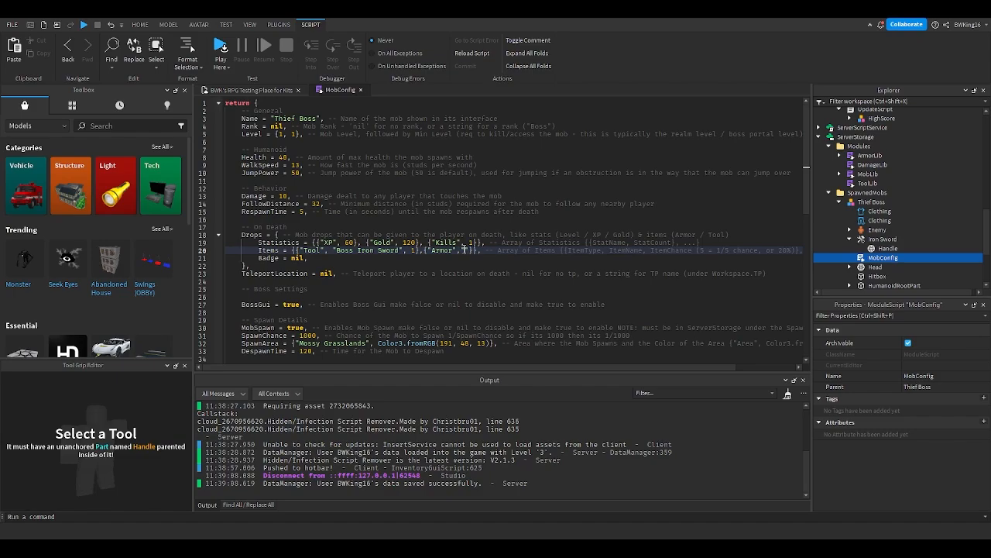
key(ctrl+v)
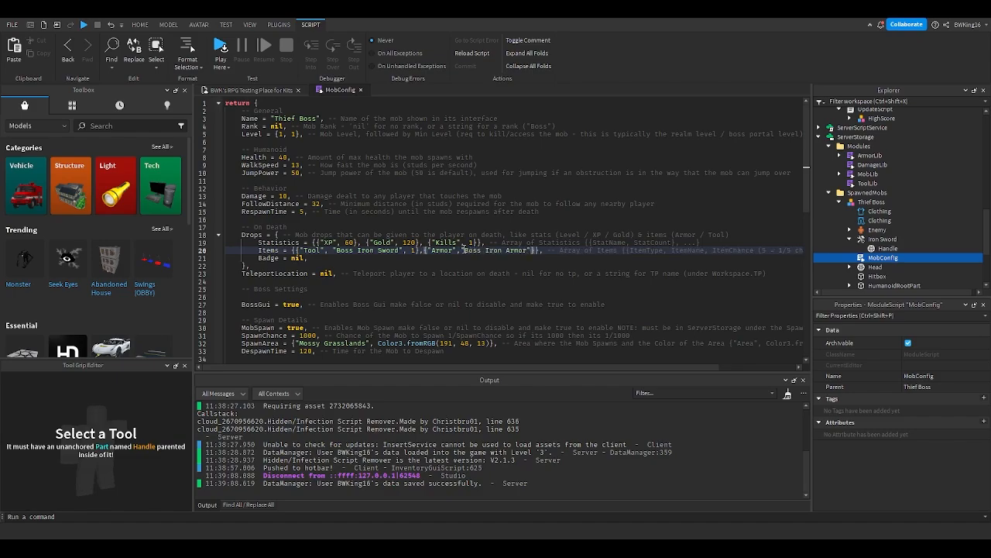
text(,1)
Set the Thief Boss's Rank to "Mega-Boss" in its MobConfig
double_click(276, 126)
text(M)
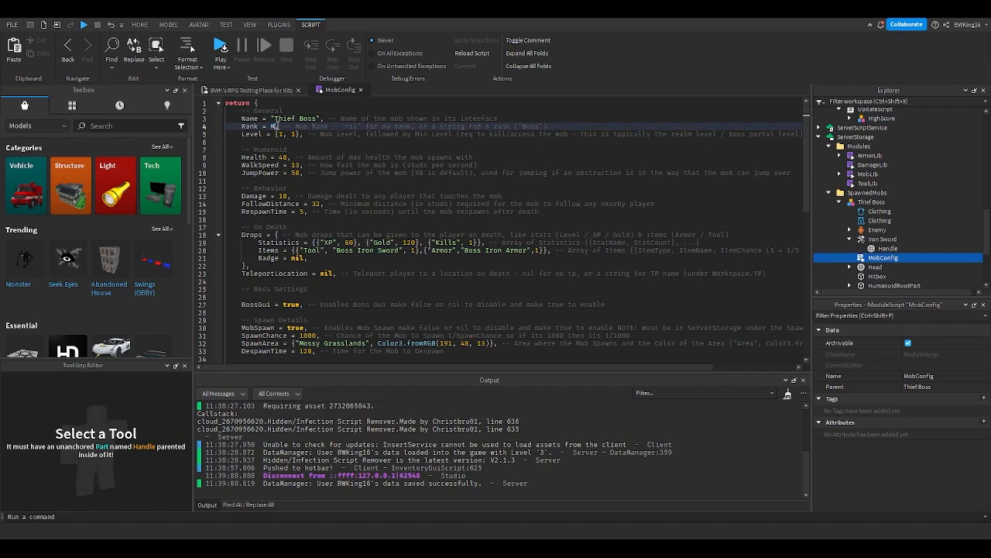
text(")
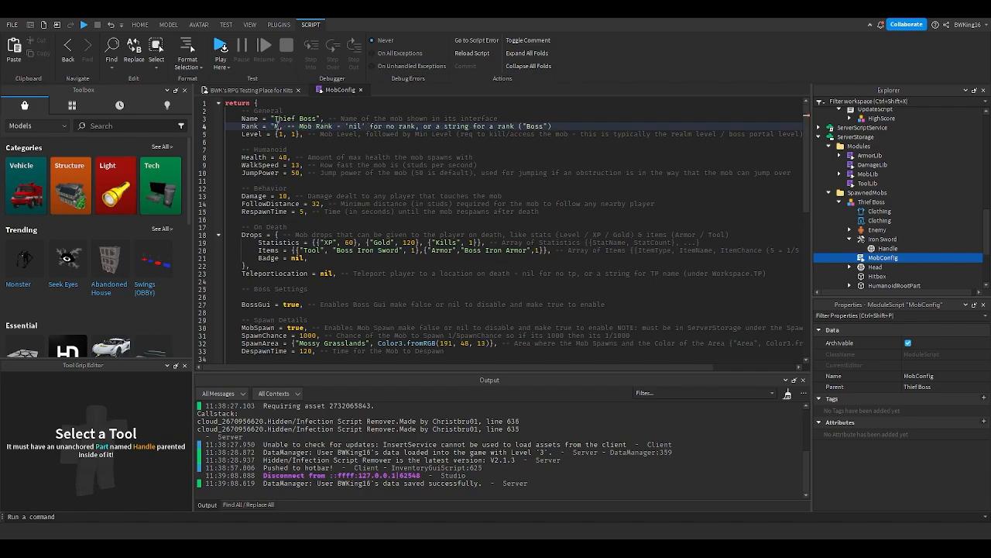
text(ega)
text( B)
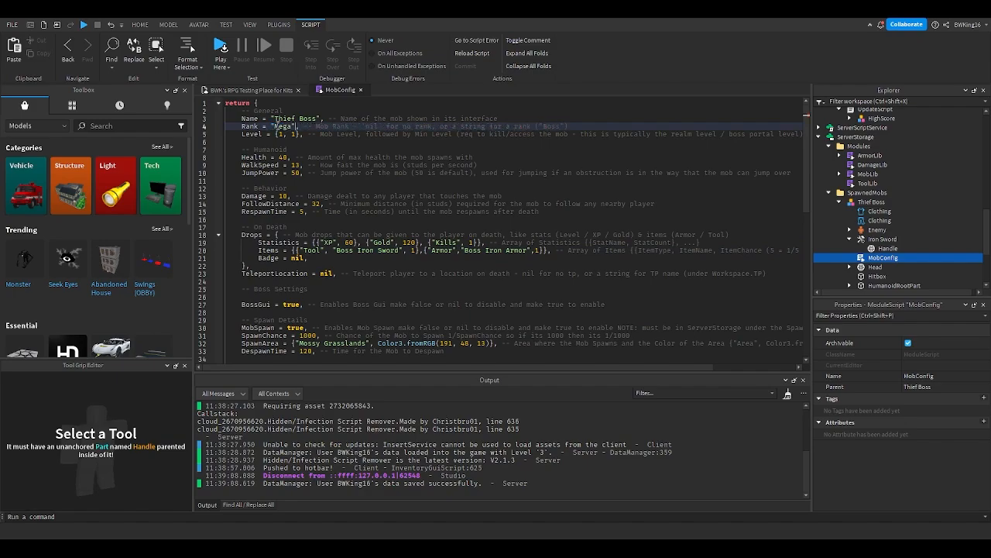
text(oss)
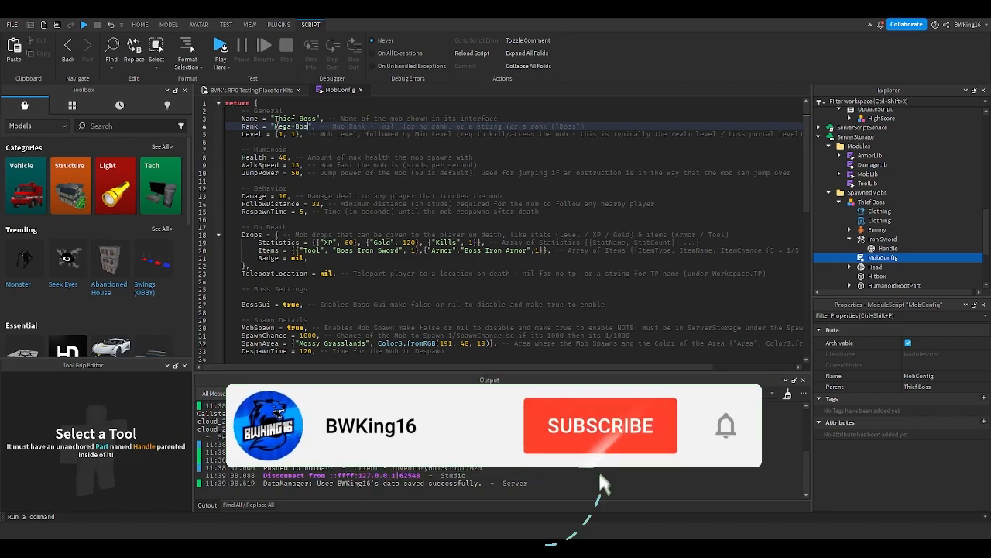
Set the first Level value of the Thief Boss to 7 and close its MobConfig
click(283, 134)
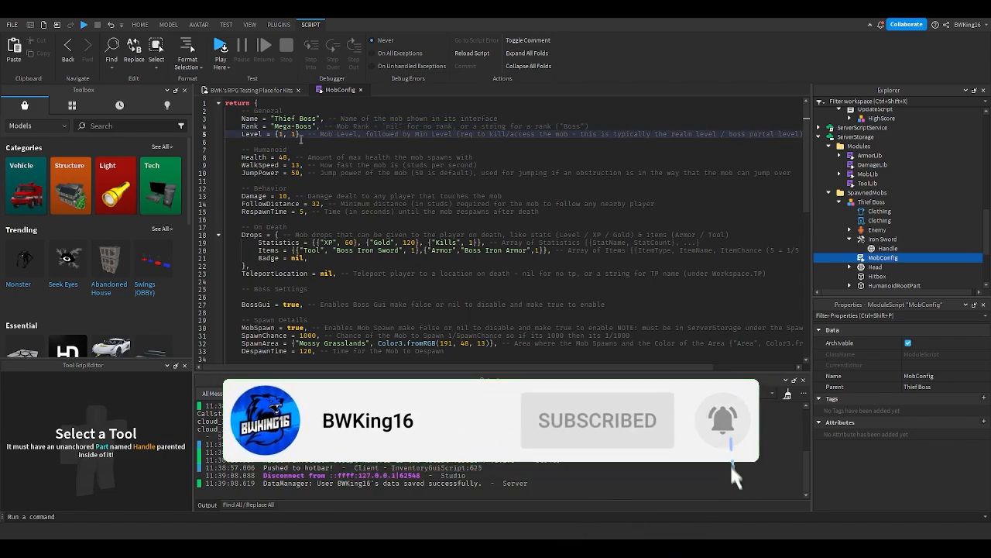
key(BackSpace)
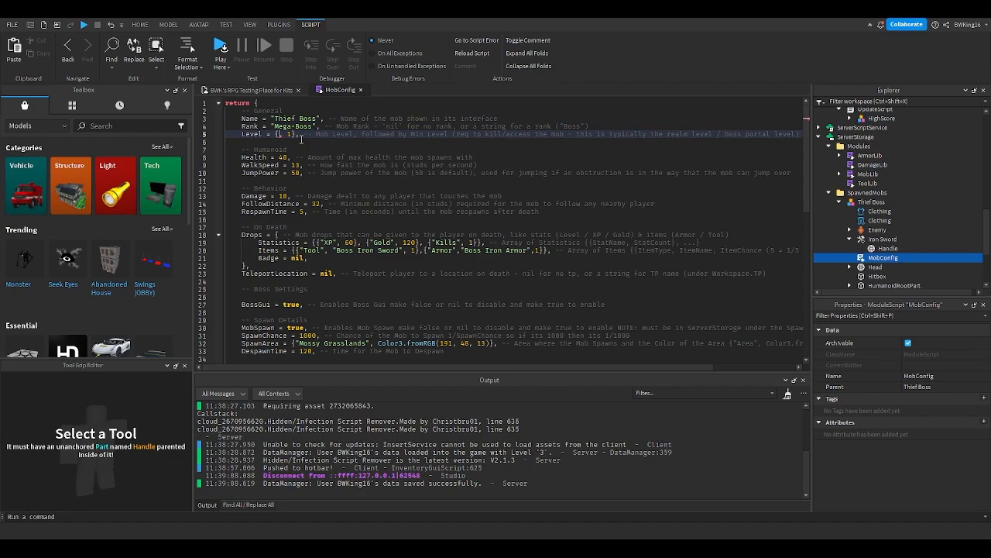
text(5)
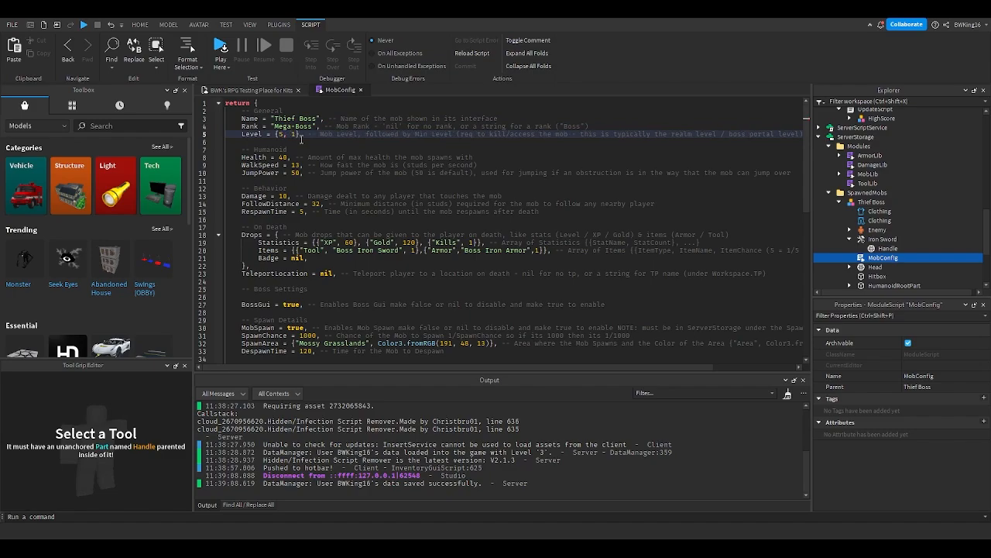
key(BackSpace)
text(7)
click(360, 90)
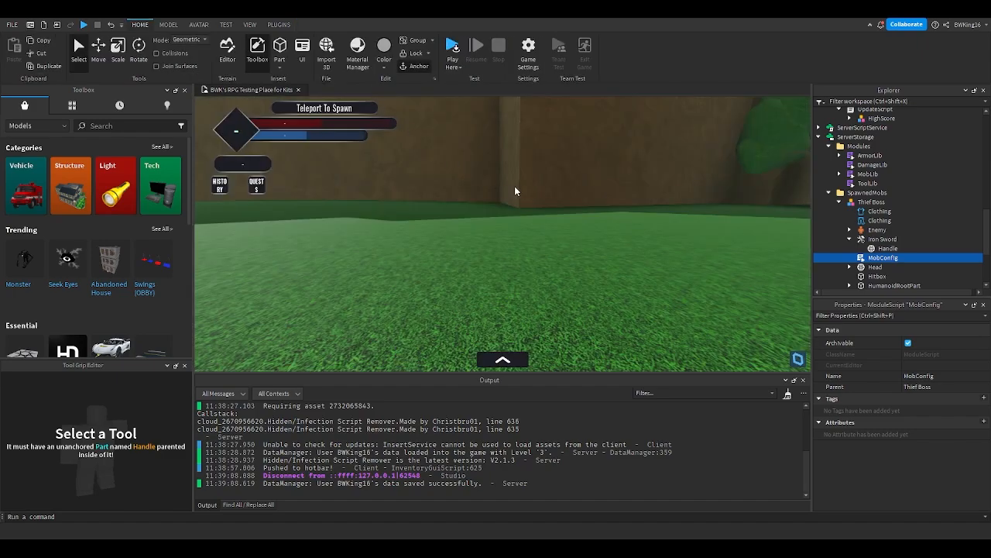
Set the Thief Boss's SpawnChance to 10 in its MobConfig and close the script
right_drag(515, 187, 515, 187)
key(w)
key(w)
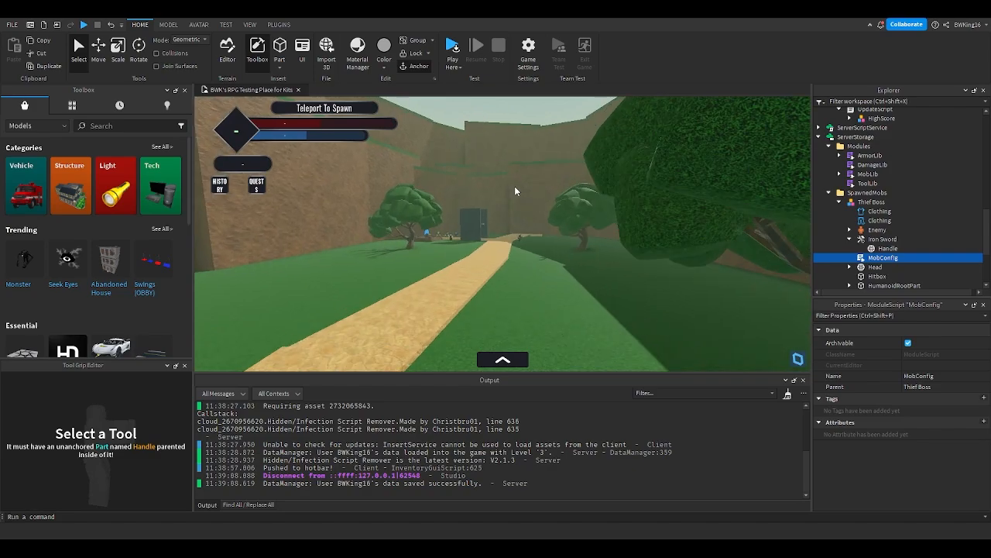
key(w)
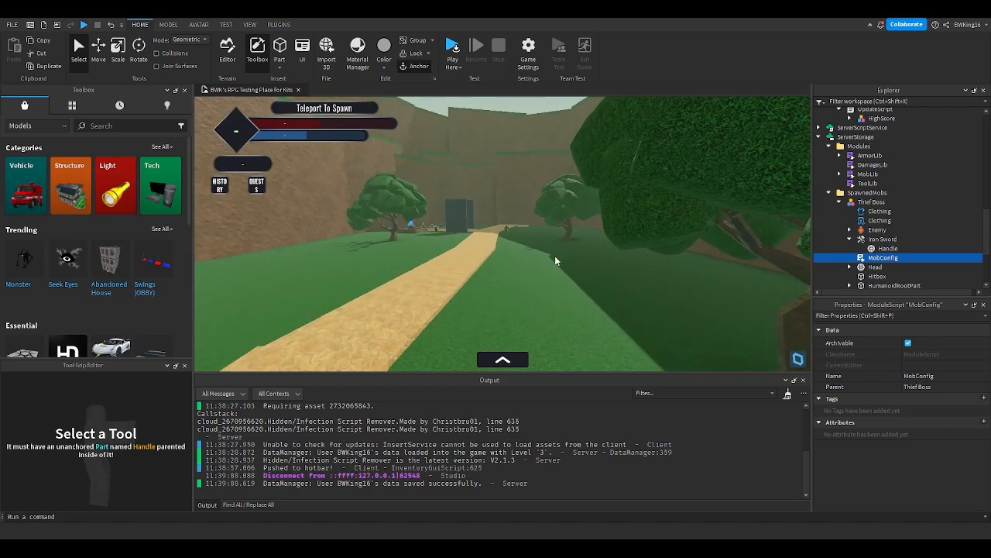
key(w)
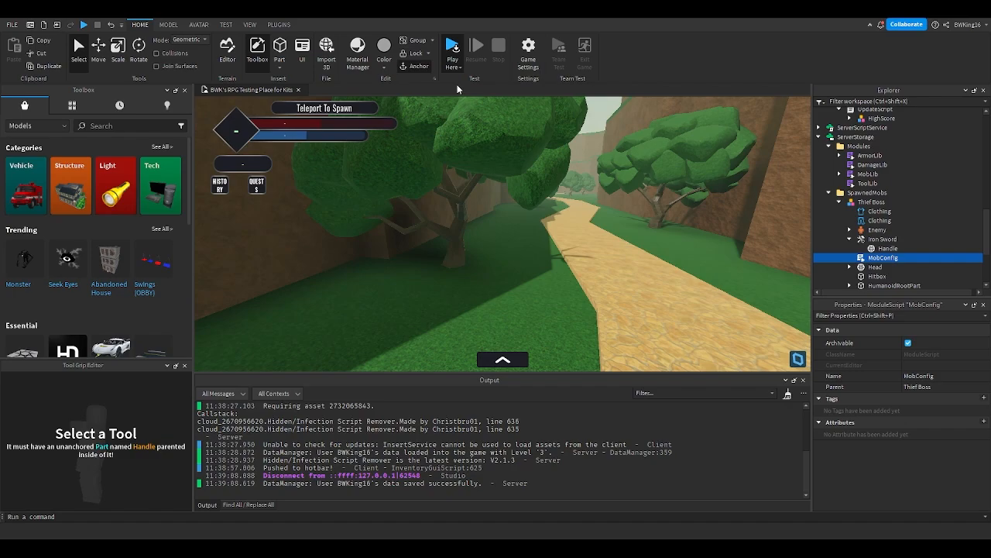
key(w)
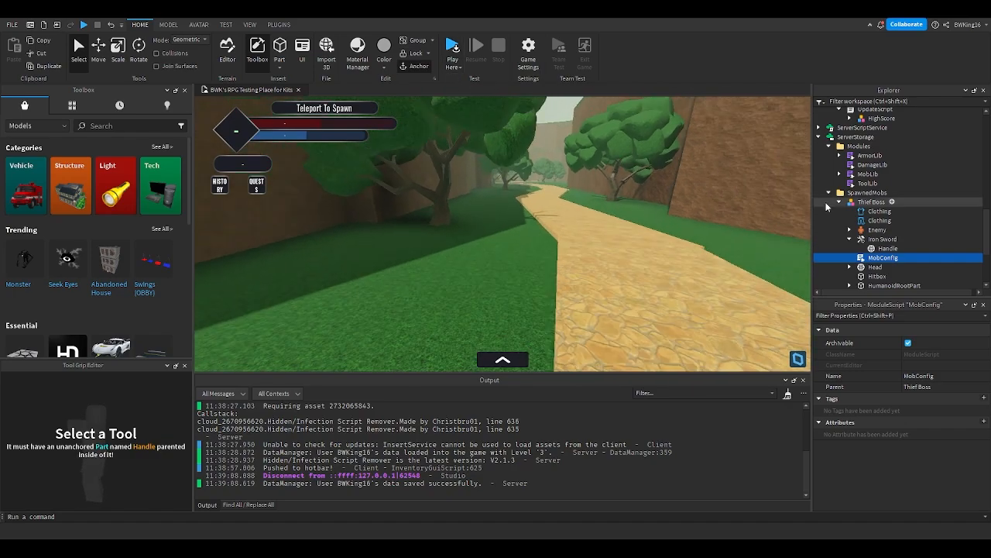
double_click(883, 257)
scroll(313, 255, down, 2)
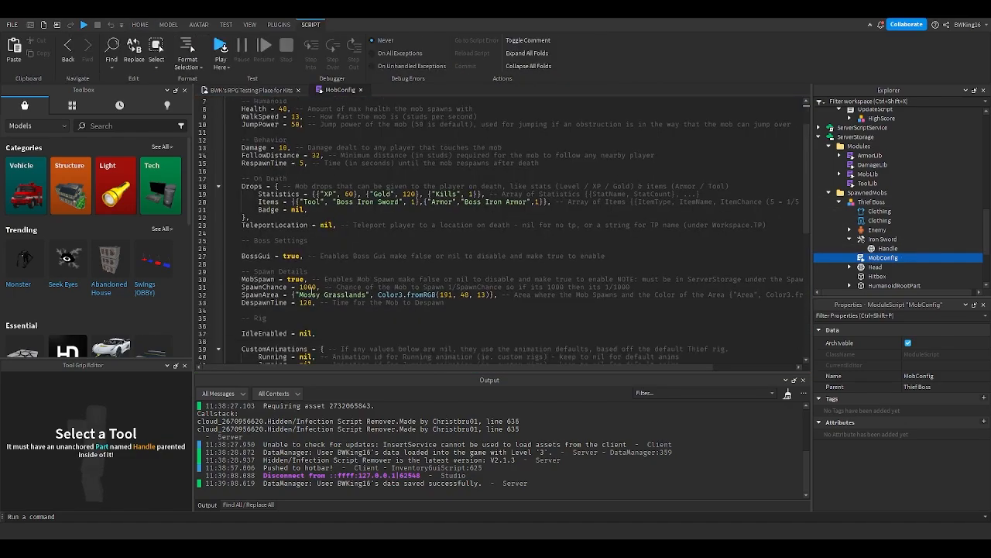
click(360, 89)
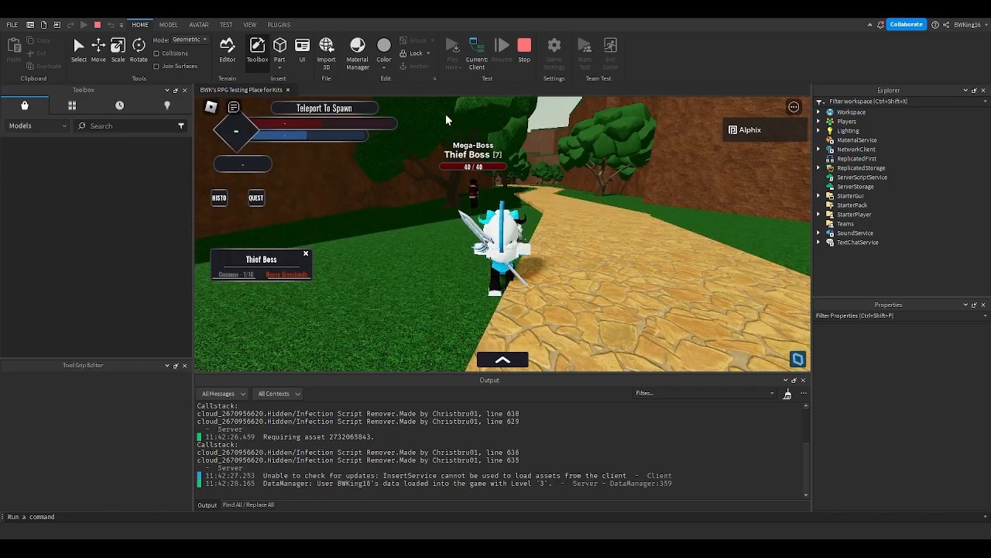
Equip the Boss Iron Sword in the playtest and defeat the Thief Boss beside the path
key(d)
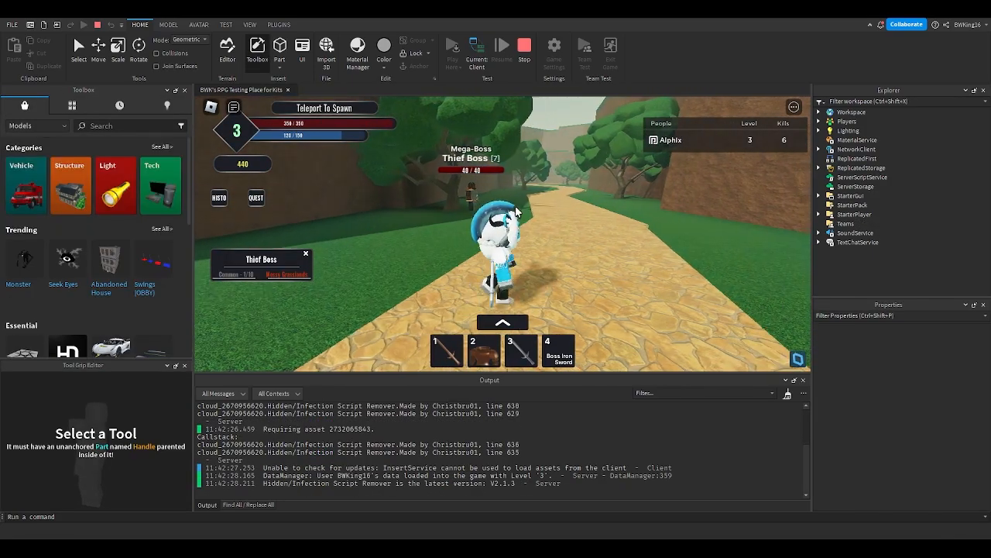
key(s)
key(a)
key(w)
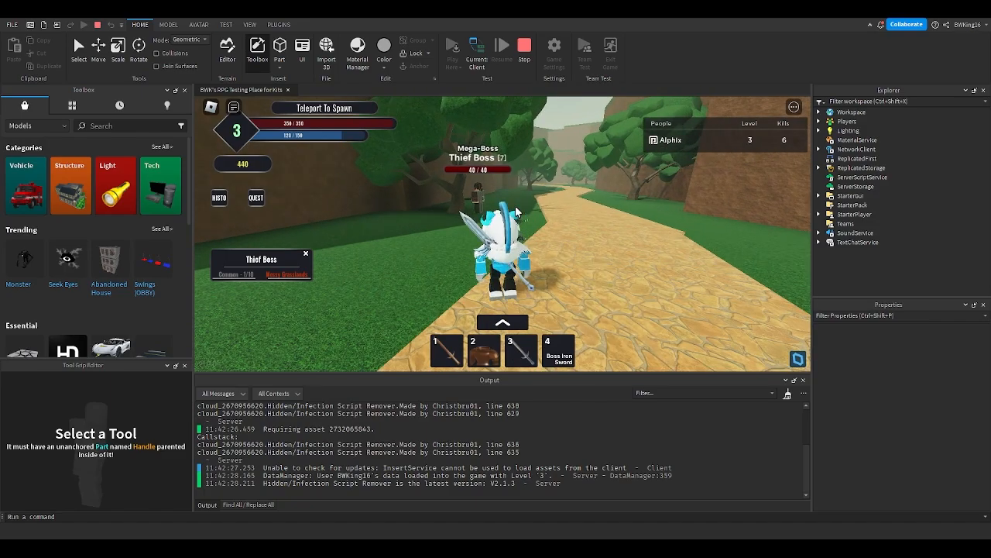
key(a)
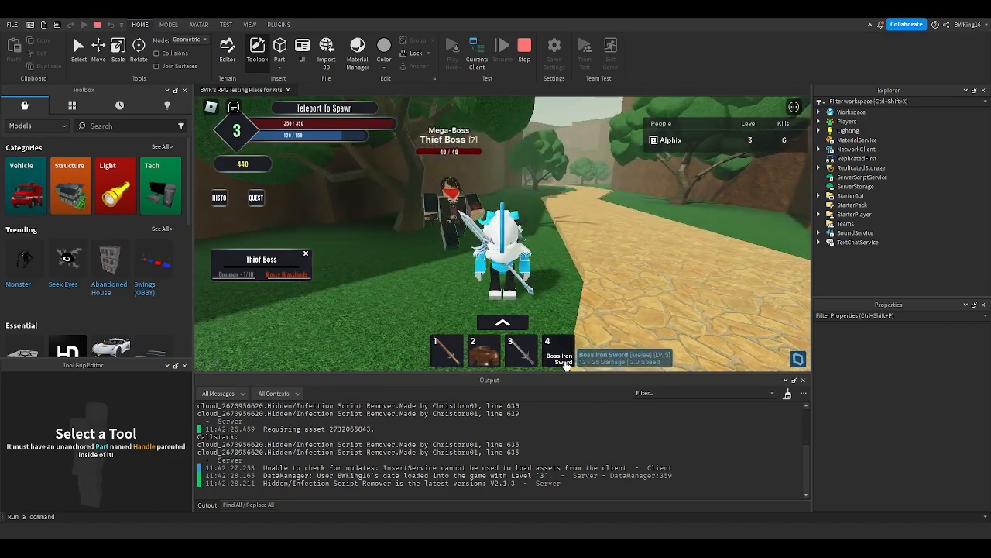
click(561, 350)
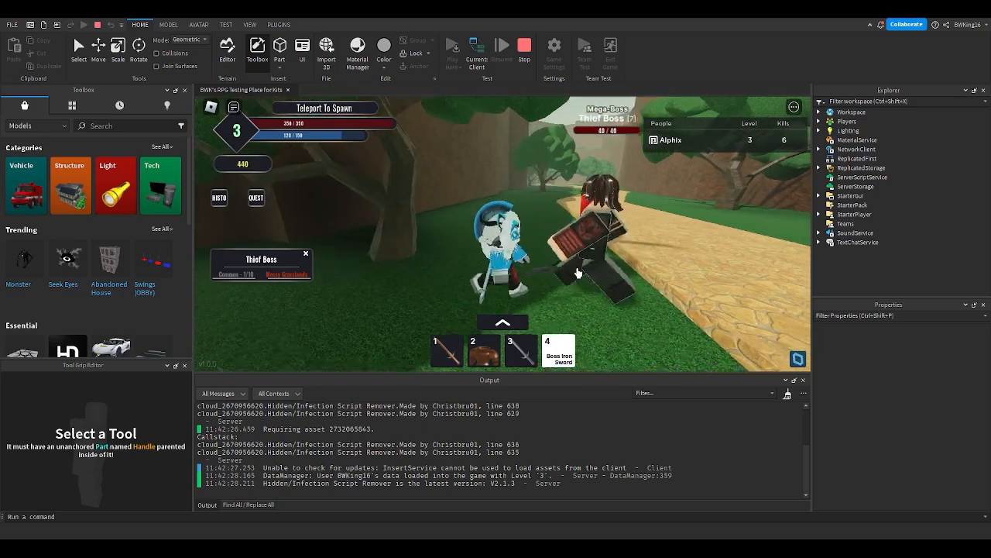
click(578, 273)
key(d)
key(s)
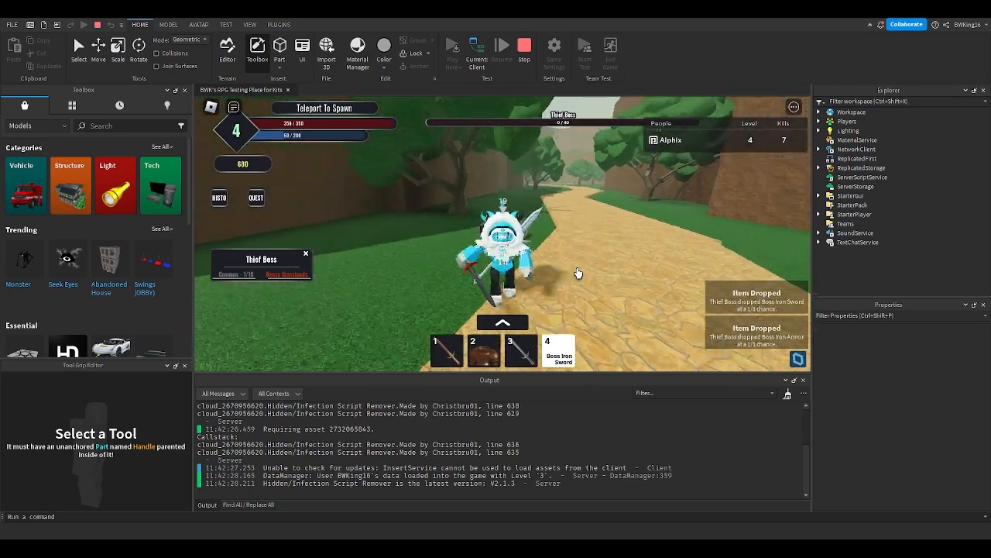
key(s)
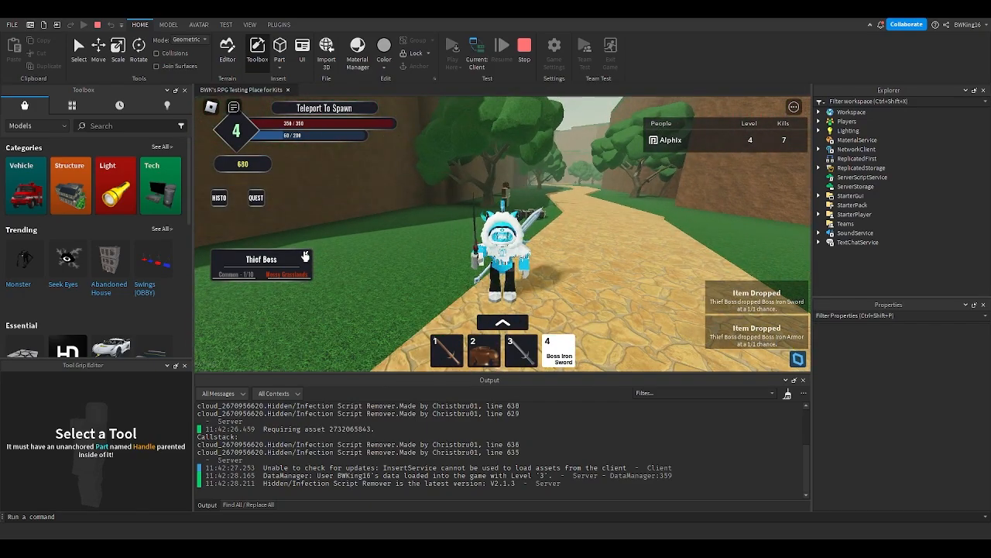
Equip the dropped Boss Iron Armor from the inventory, view it on the character and stop the playtest
key(grave)
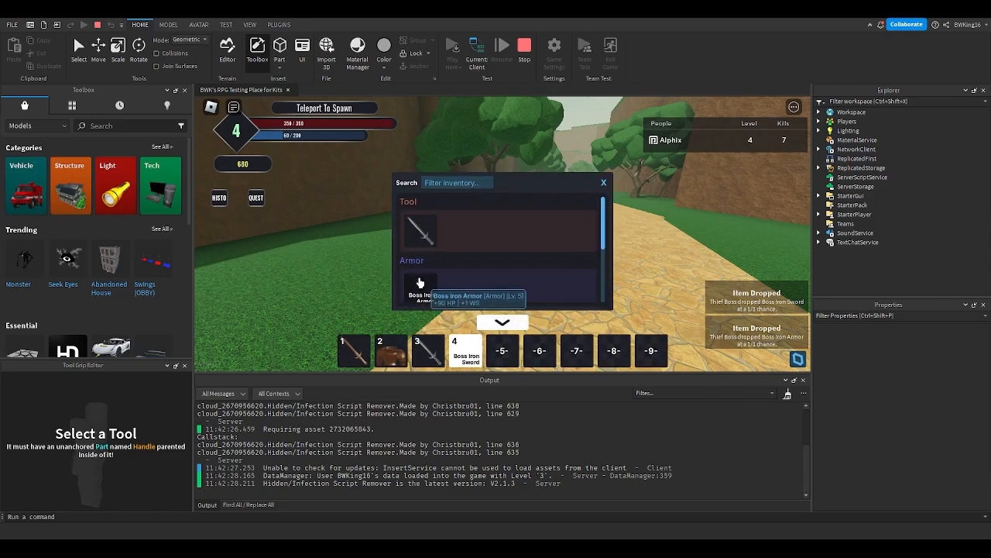
click(420, 283)
key(grave)
right_drag(516, 277, 515, 278)
key(grave)
key(grave)
key(w)
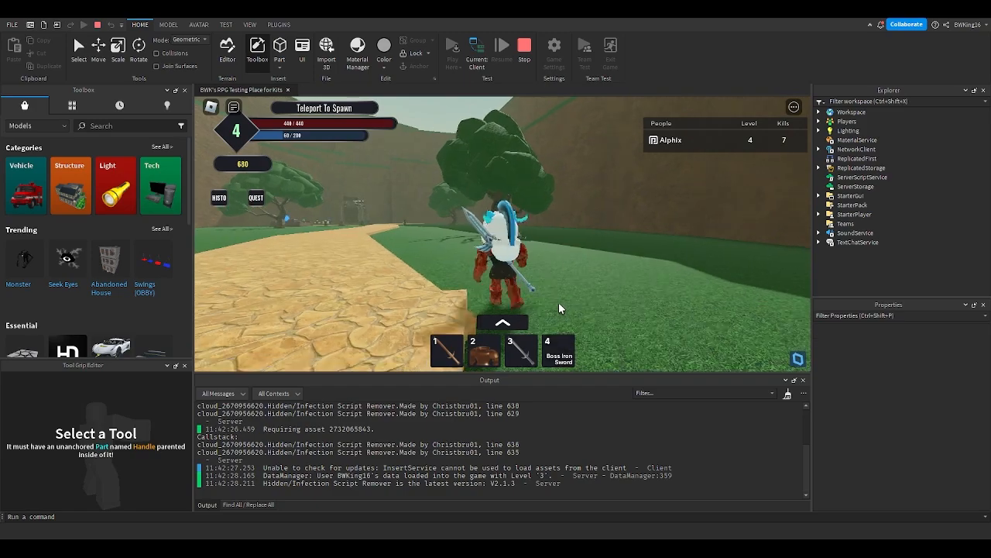
key(s)
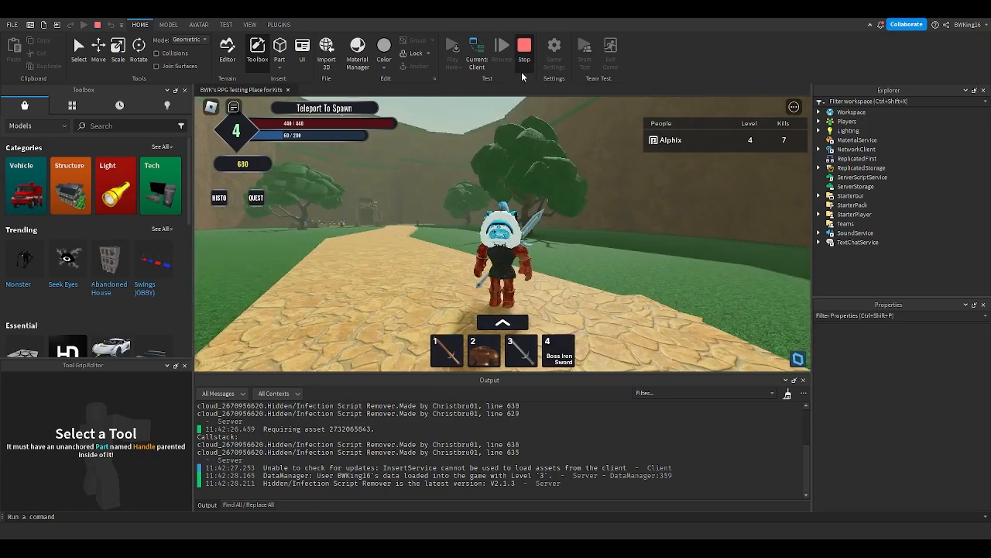
click(523, 66)
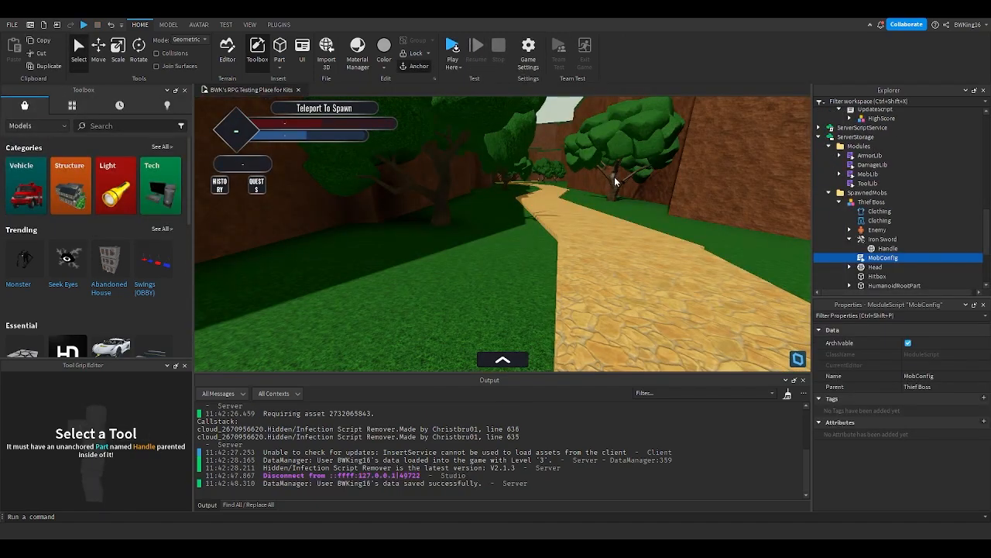
Run another playtest from the grass beside the wall to check the Thief Boss spawn, and stop it
right_drag(613, 182, 607, 159)
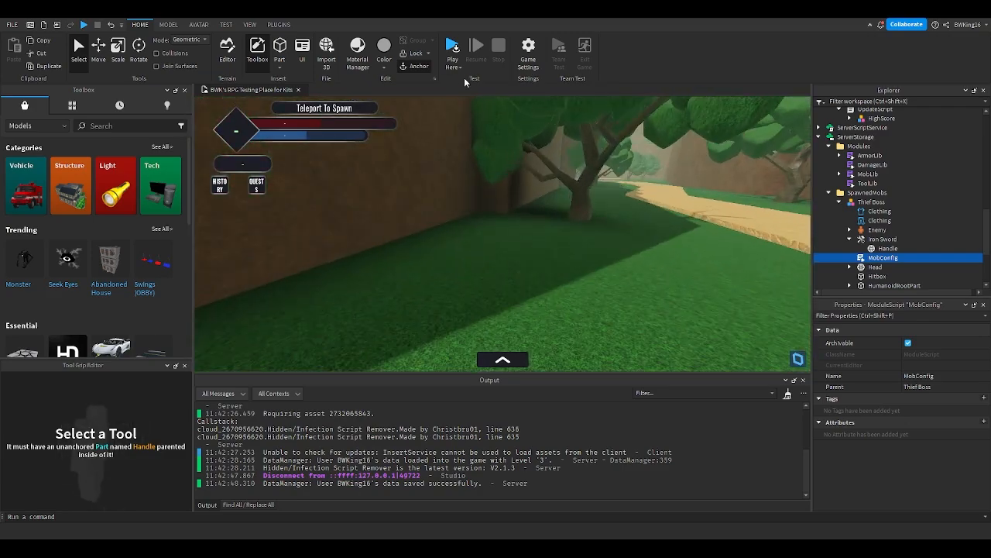
click(453, 48)
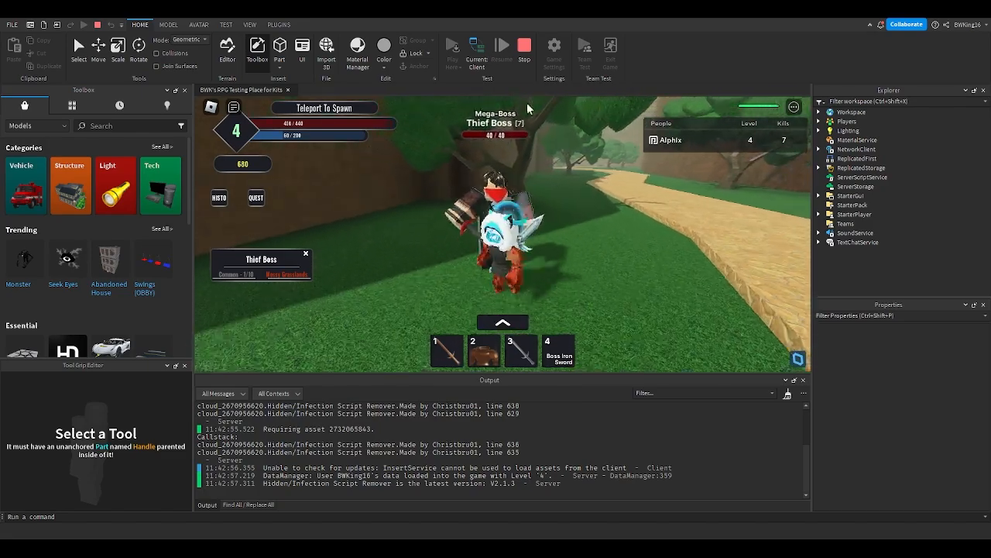
click(518, 67)
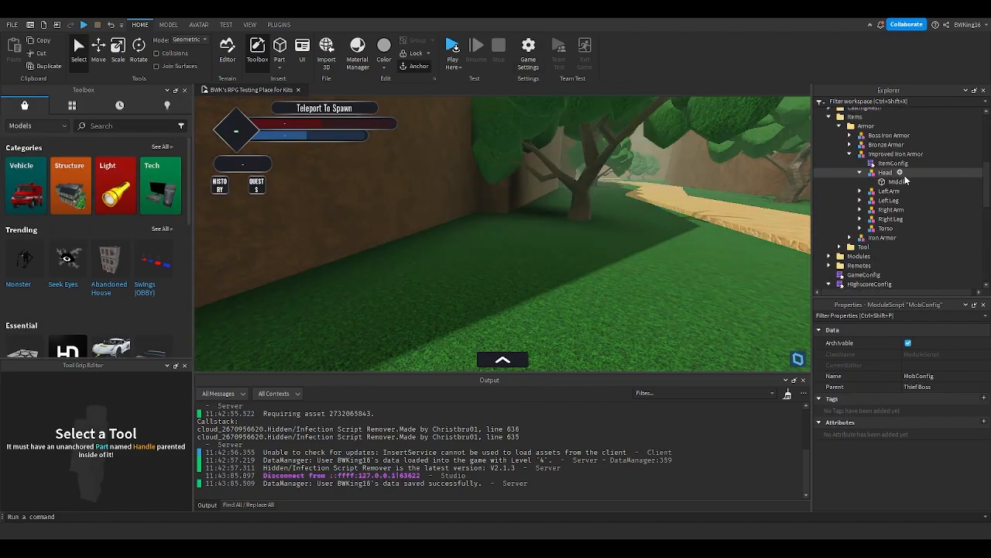
Set MobMobColl, PlayerPlayerColl and MobPlayerColl to false in the GameConfig script and close it
scroll(904, 179, down, 5)
double_click(844, 144)
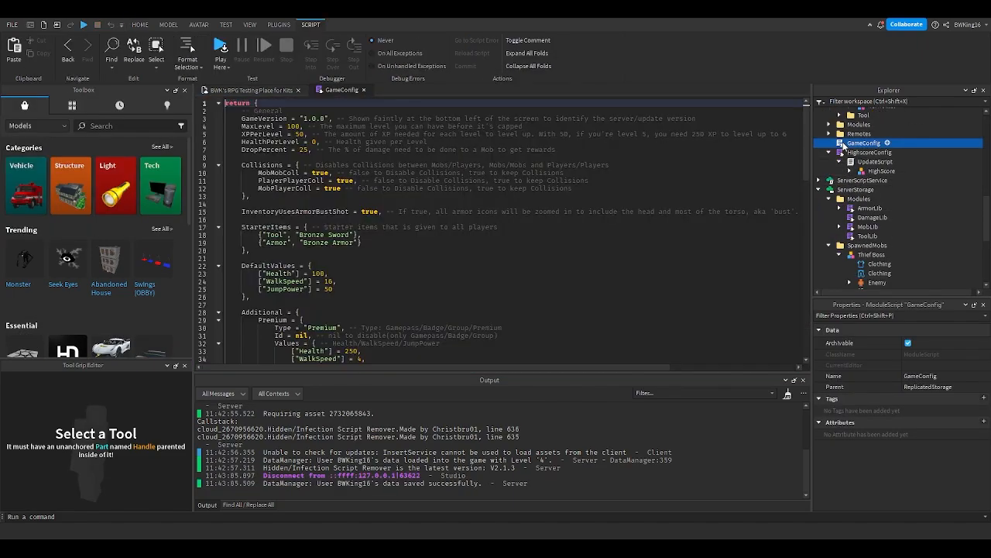
double_click(319, 173)
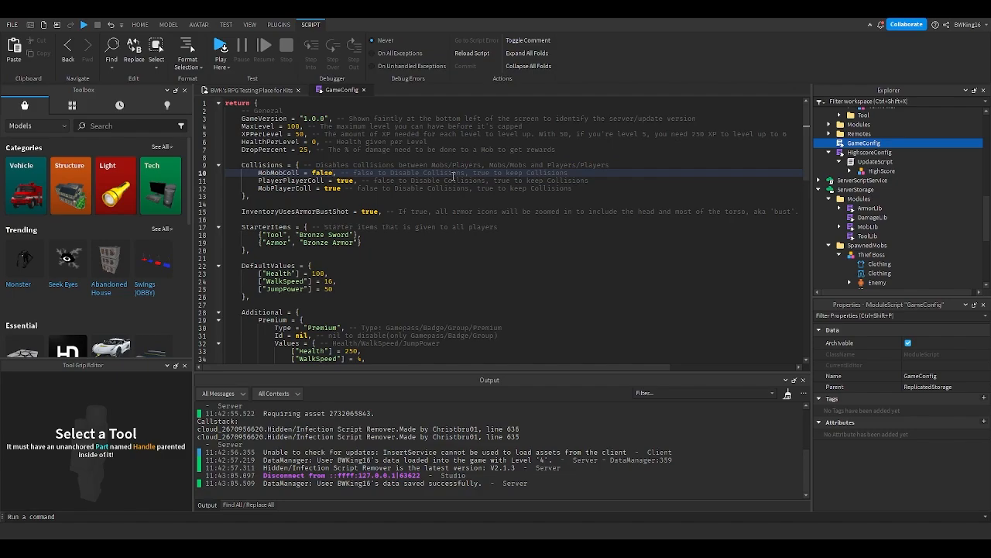
double_click(341, 180)
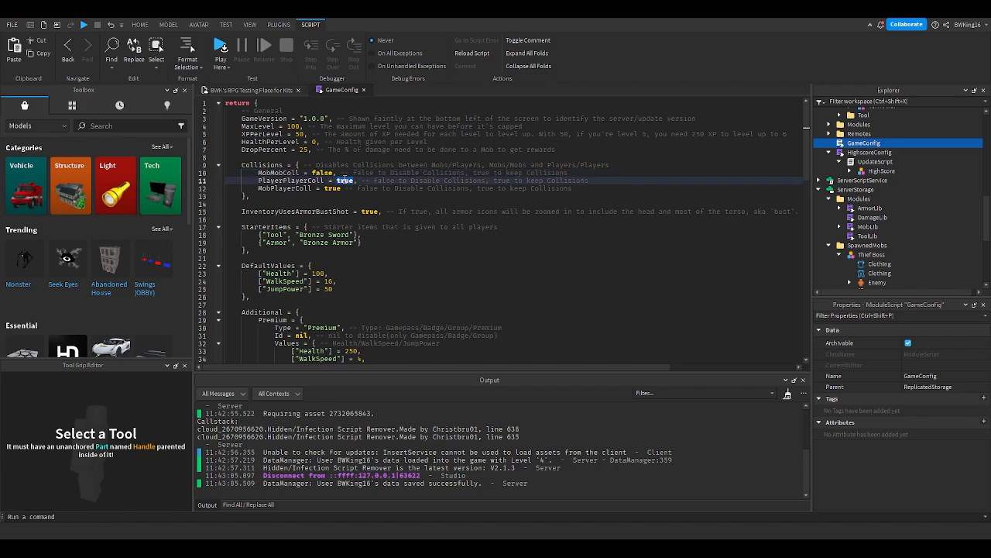
double_click(333, 189)
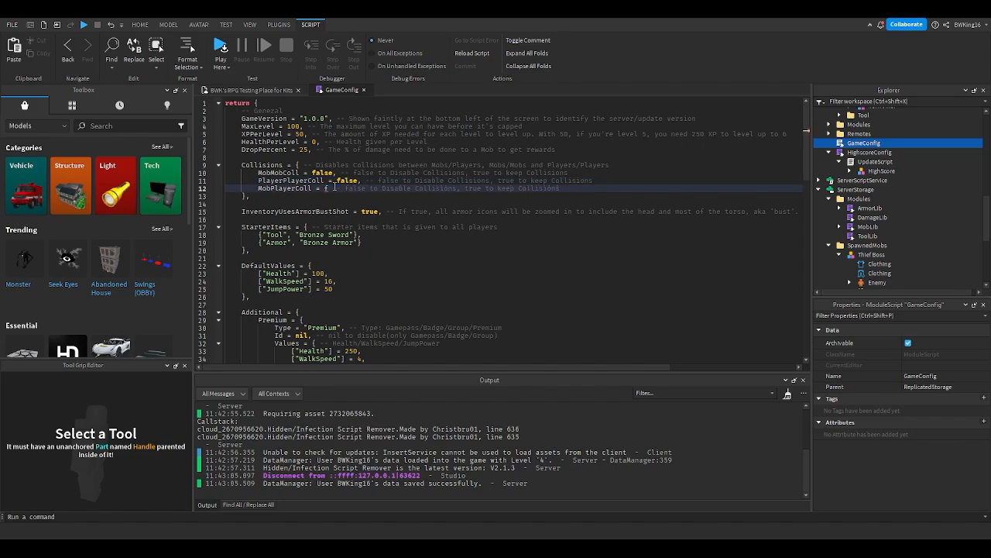
click(363, 90)
Playtest from the grass beside the path and walk into the Thief Boss to test collisions
key(w)
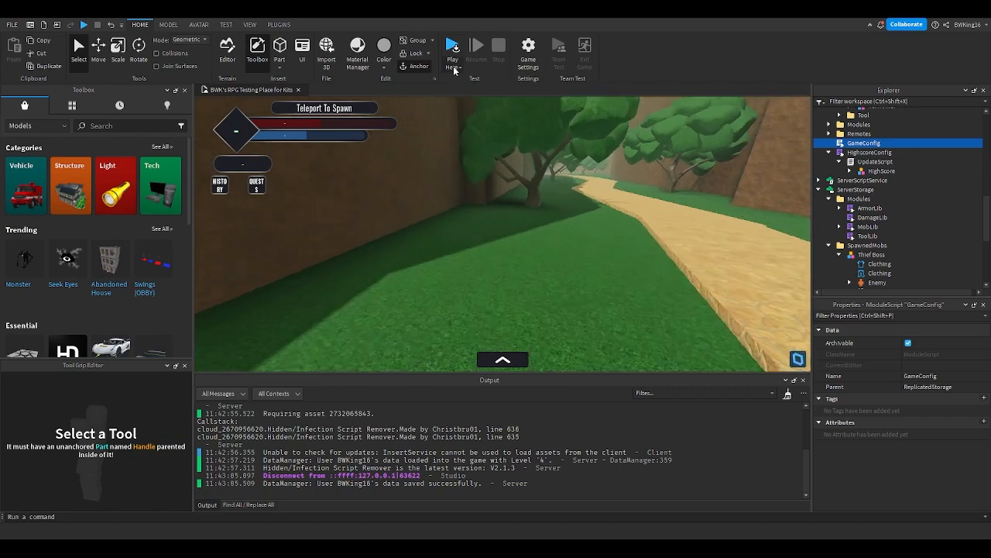
click(453, 67)
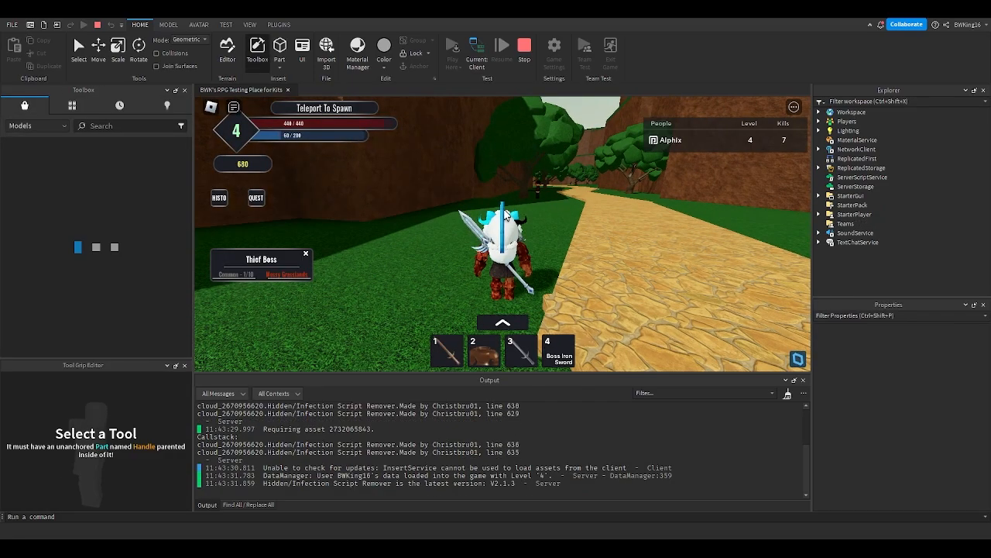
key(a)
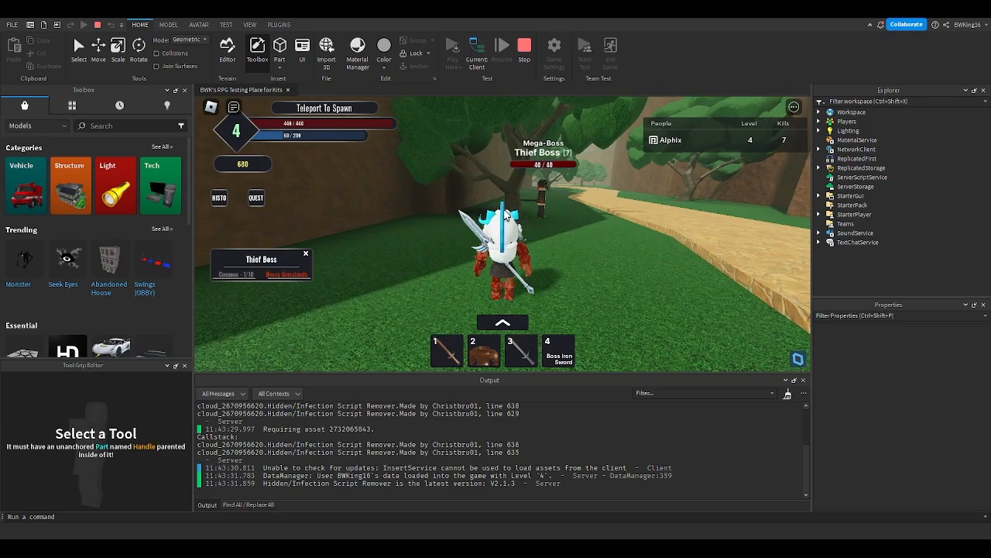
key(s)
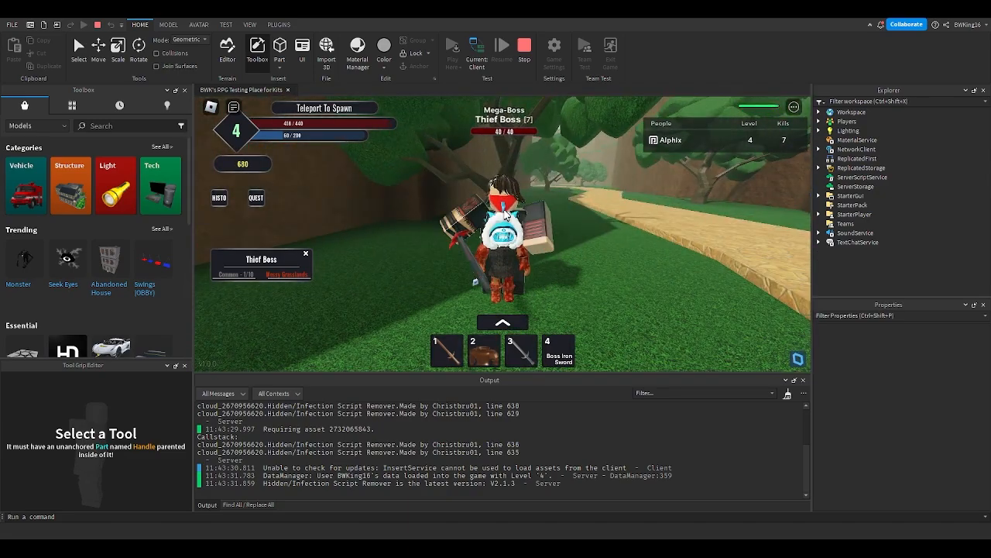
key(w)
key(a)
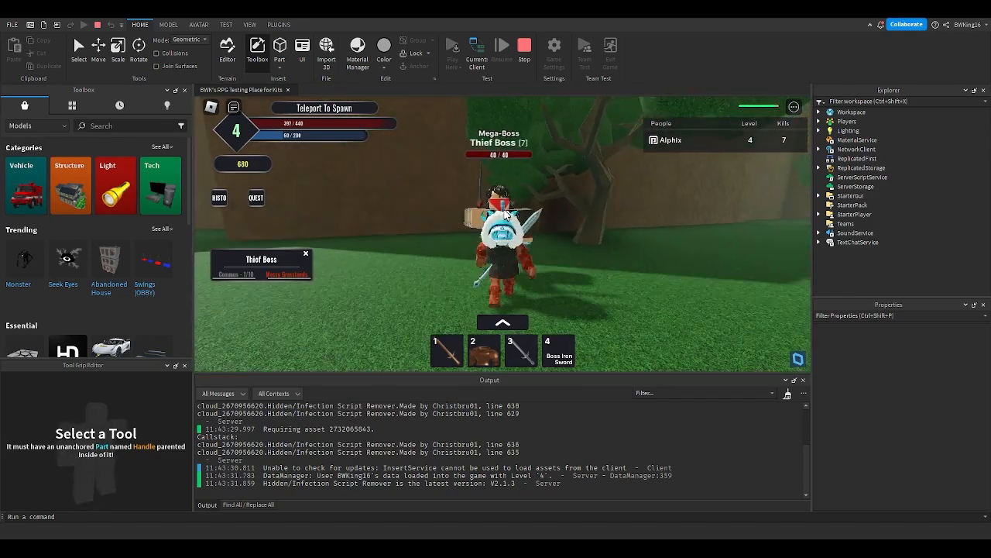
key(d)
Equip the Boss Iron Sword, lure the Thief Boss onto the path, defeat it and put the sword away
key(4)
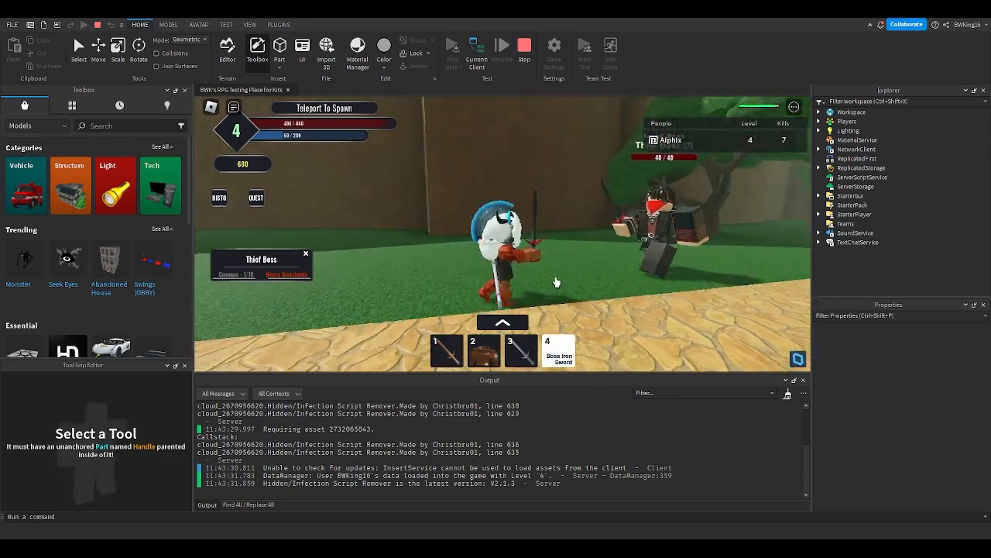
key(s)
key(d)
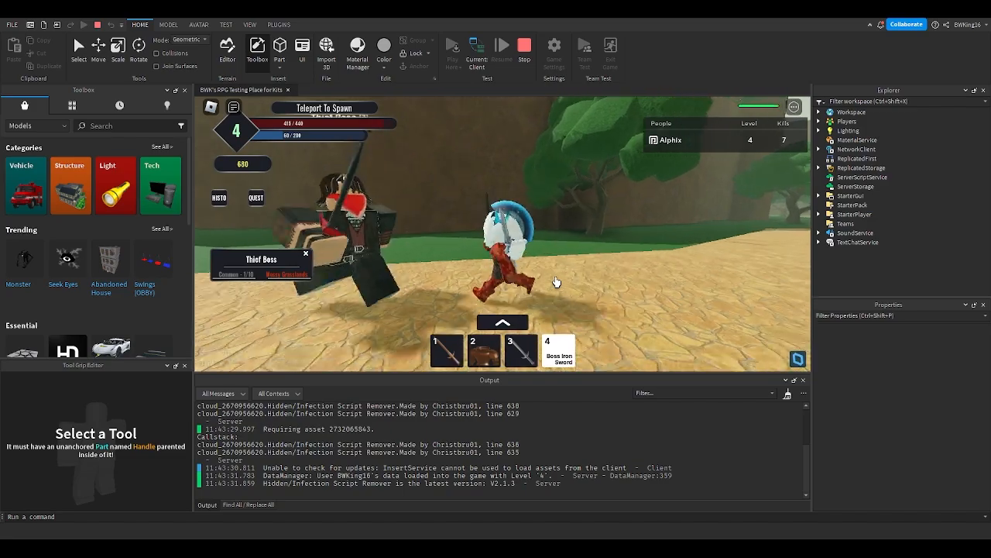
key(w)
key(s)
click(556, 281)
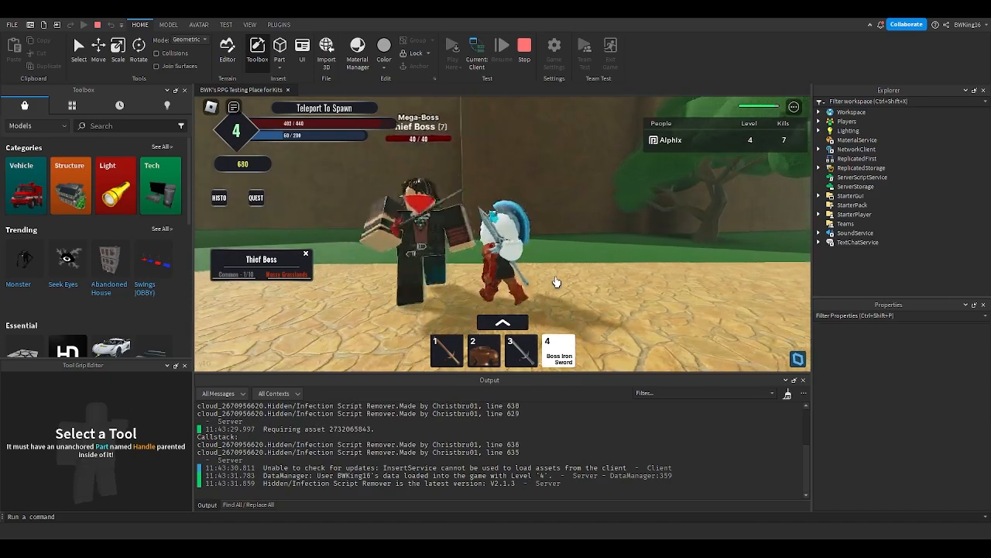
click(556, 282)
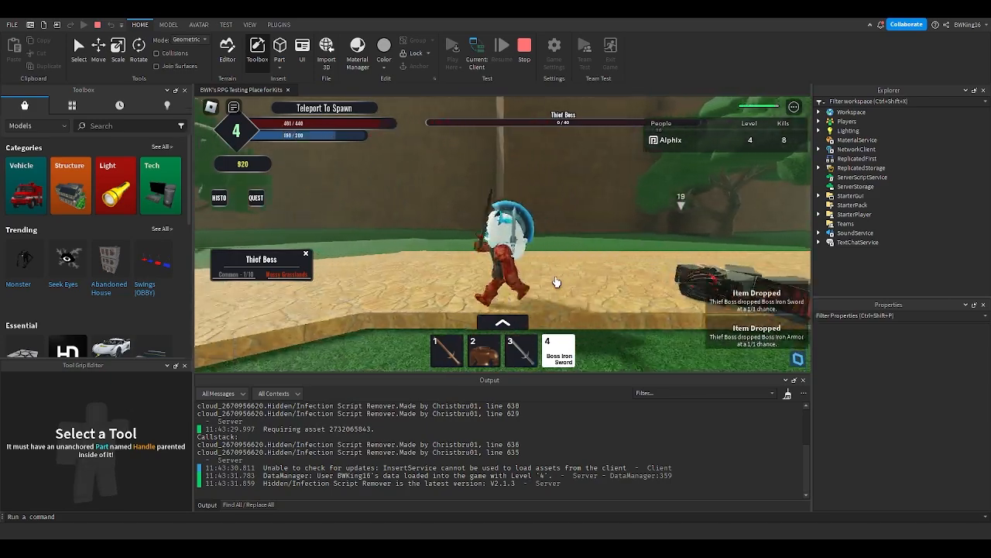
click(574, 348)
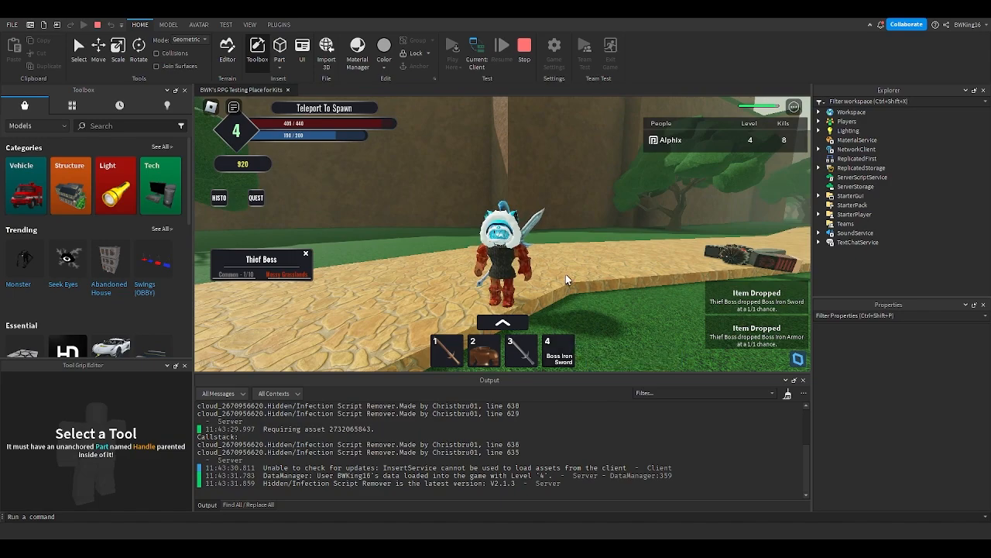
Walk the character back along the stone path and stop the playtest
right_drag(566, 279, 334, 255)
key(w)
key(a)
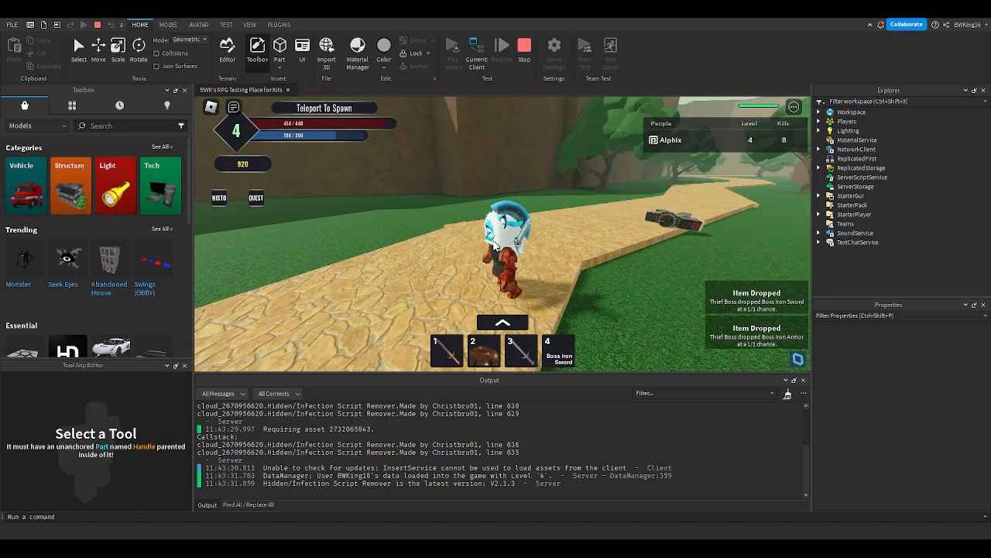
key(s)
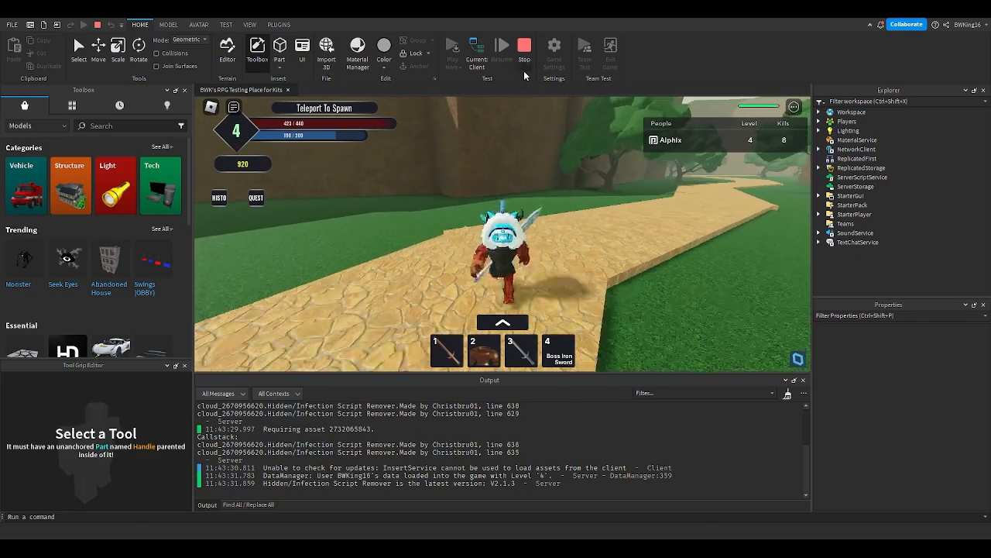
click(523, 68)
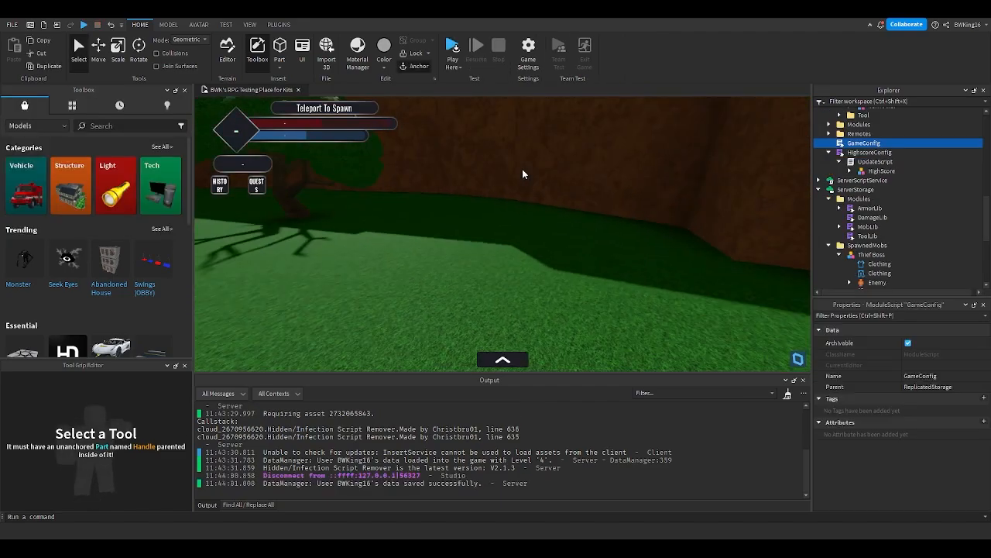
Move the Thief mob to an open patch of grass beside the path
right_drag(523, 170, 523, 170)
key(w)
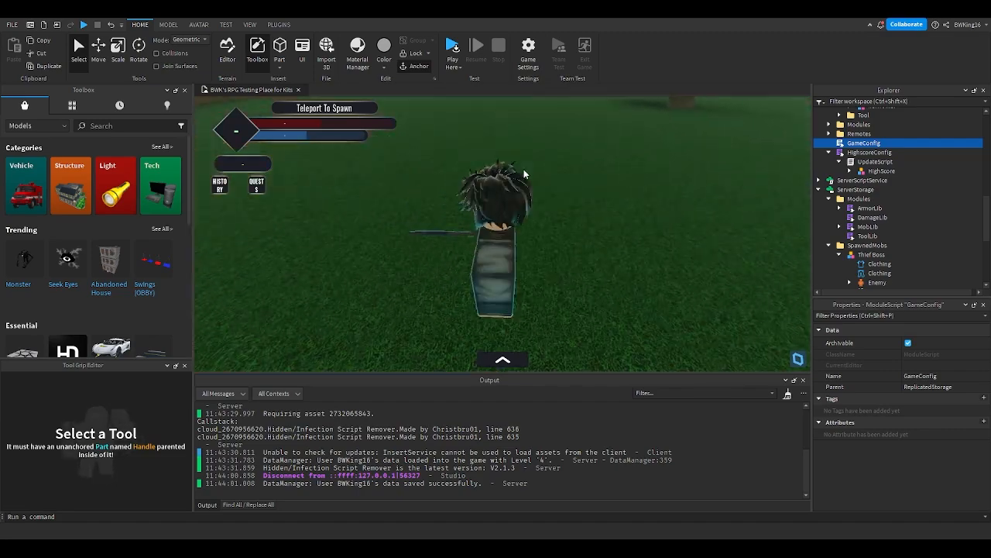
click(514, 215)
right_drag(513, 212, 513, 212)
drag(513, 213, 446, 235)
key(s)
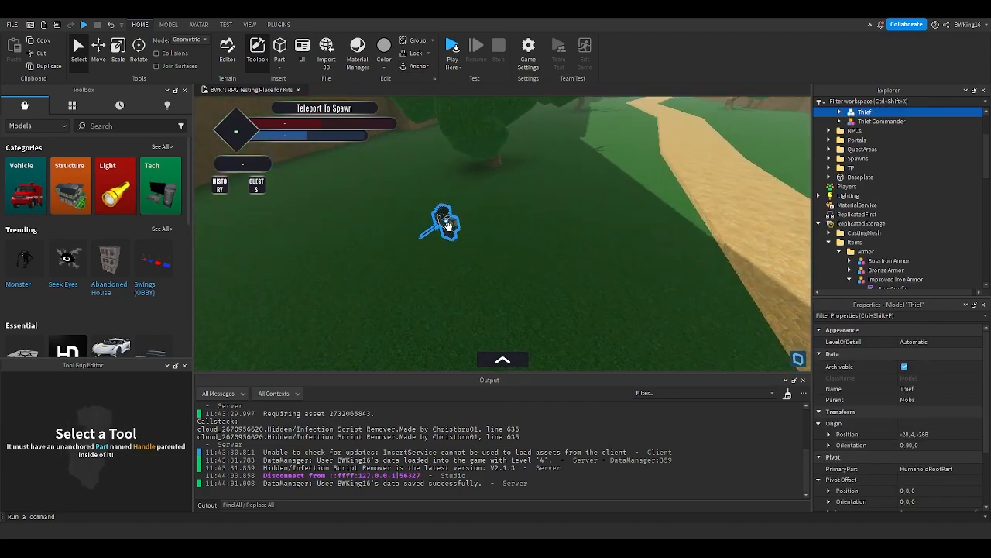
Place four copies of the Thief on the grass around the path, rotating them to face different directions
key(w)
drag(517, 266, 596, 242)
key(ctrl+d)
key(r)
key(w)
key(r)
key(ctrl+d)
key(r)
key(w)
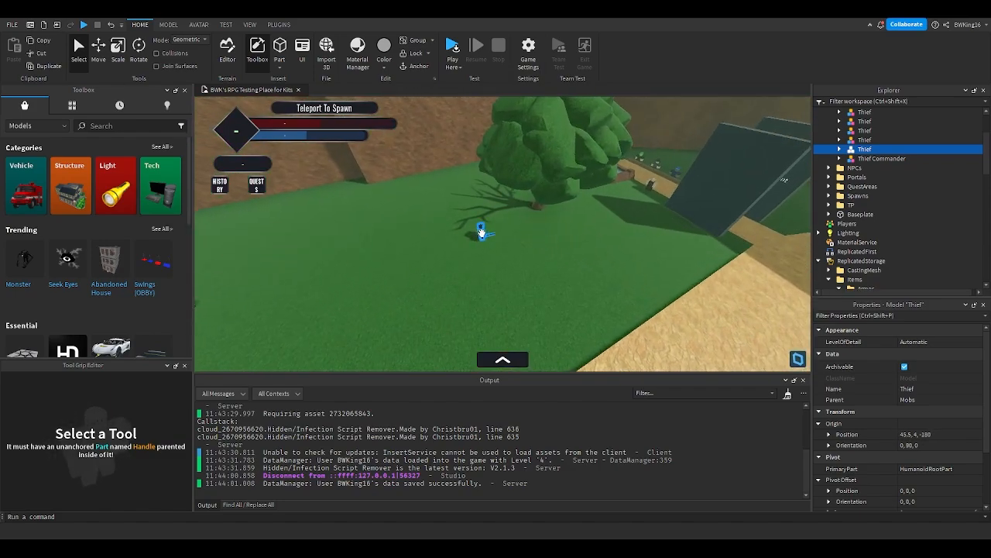
Spread ten more rotated Thief copies along the grass on both sides of the path to its far end
mouse_move(488, 237)
mouse_down()
mouse_move(524, 255)
mouse_move(534, 229)
mouse_move(501, 241)
mouse_up()
key(r)
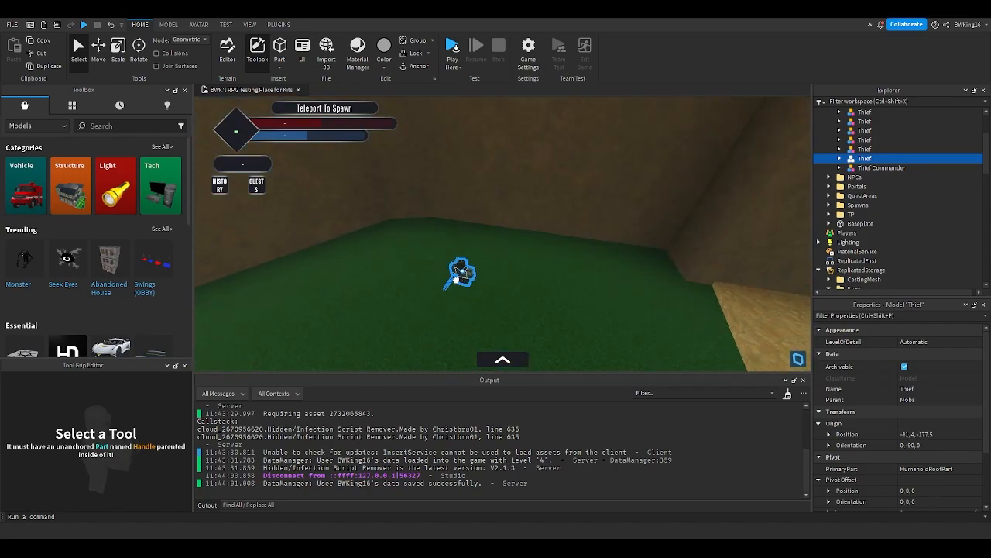
drag(512, 297, 421, 213)
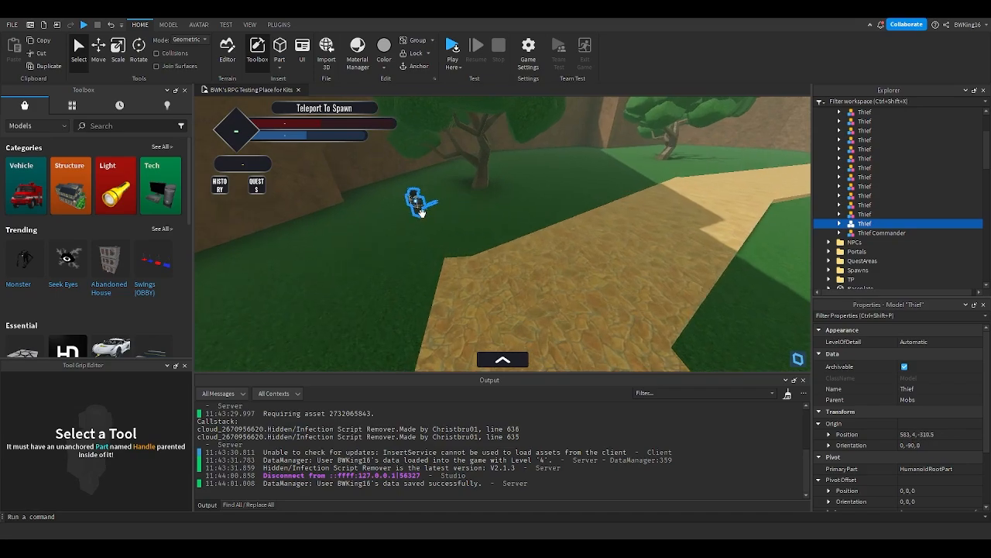
drag(463, 250, 691, 260)
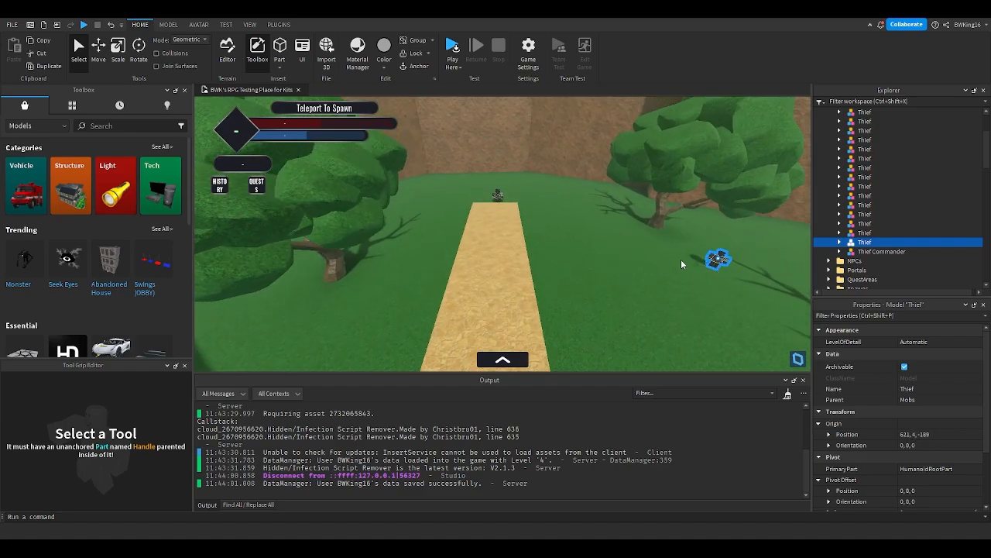
Look over the placed Thief mobs from above and select one beside the path
key(w)
right_drag(682, 260, 531, 210)
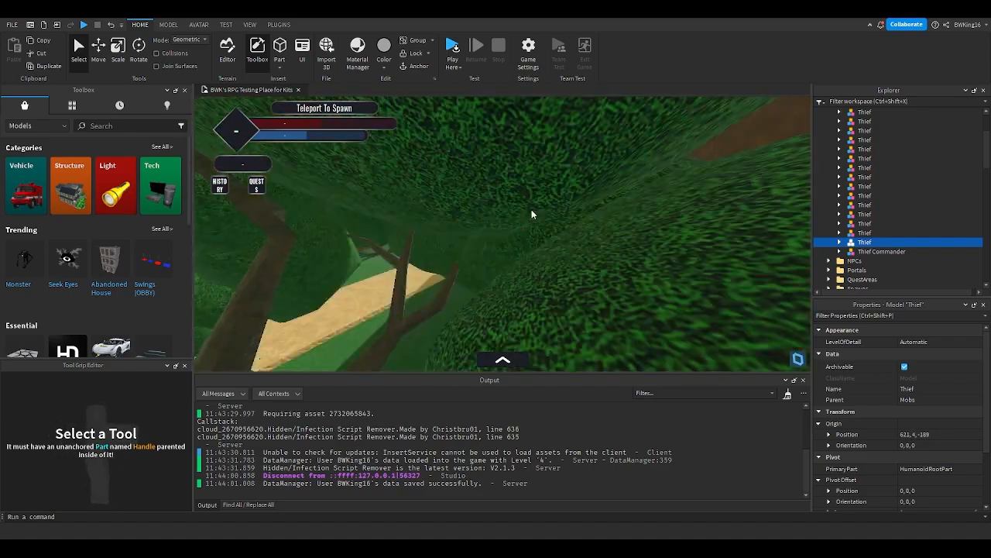
key(s)
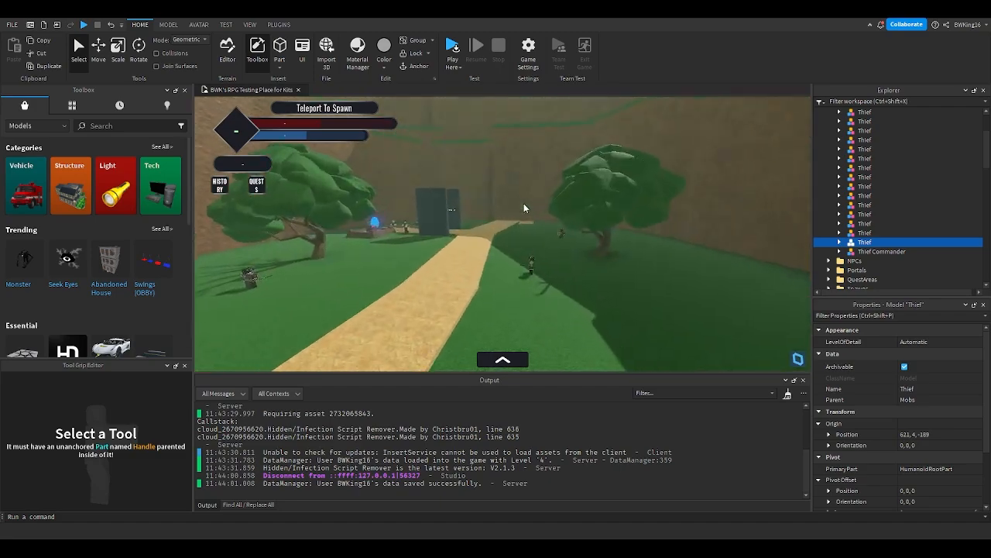
key(w)
key(s)
right_drag(523, 203, 523, 203)
key(e)
click(482, 195)
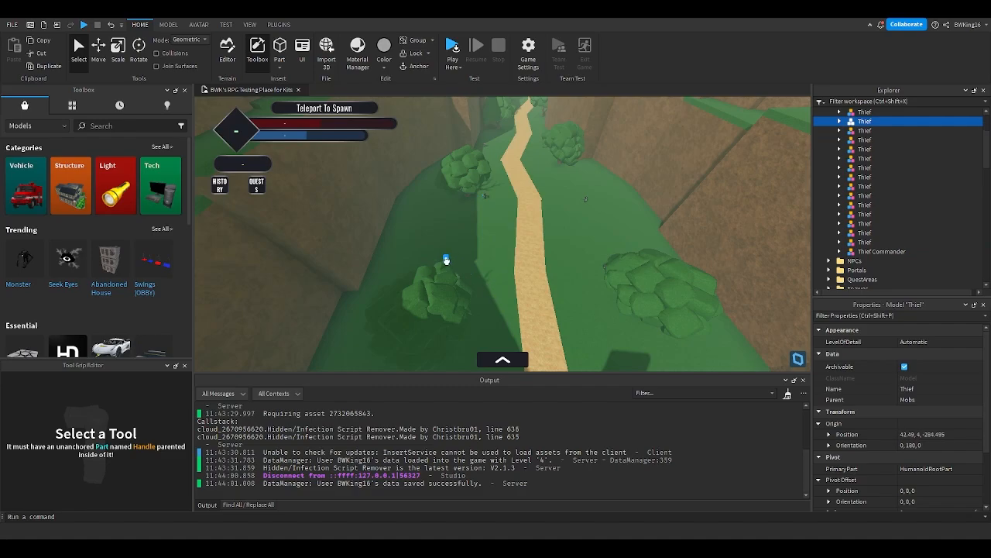
Focus on the selected Thief and fly along the path to examine how the mobs are distributed
key(f)
right_drag(542, 228, 541, 227)
key(w)
key(w)
key(w)
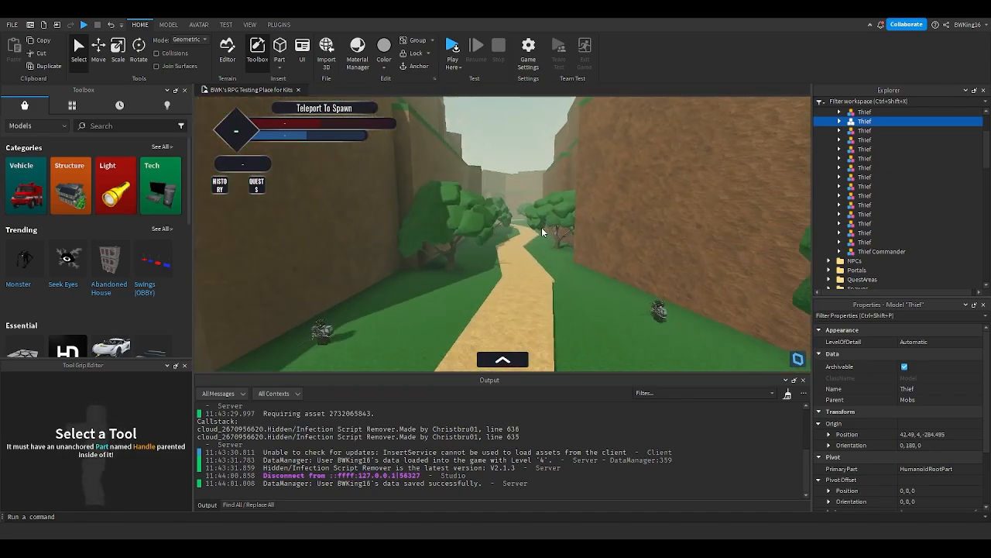
key(w)
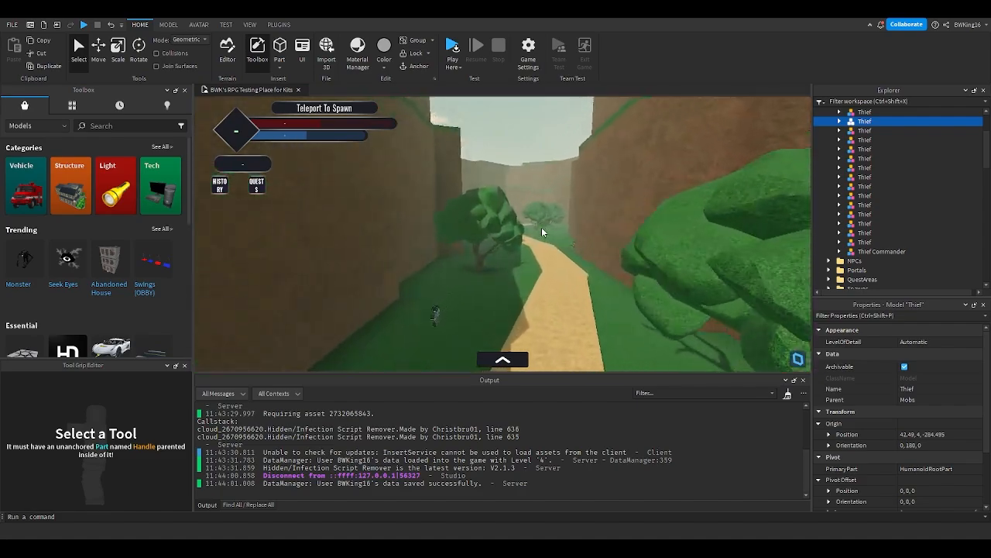
key(w)
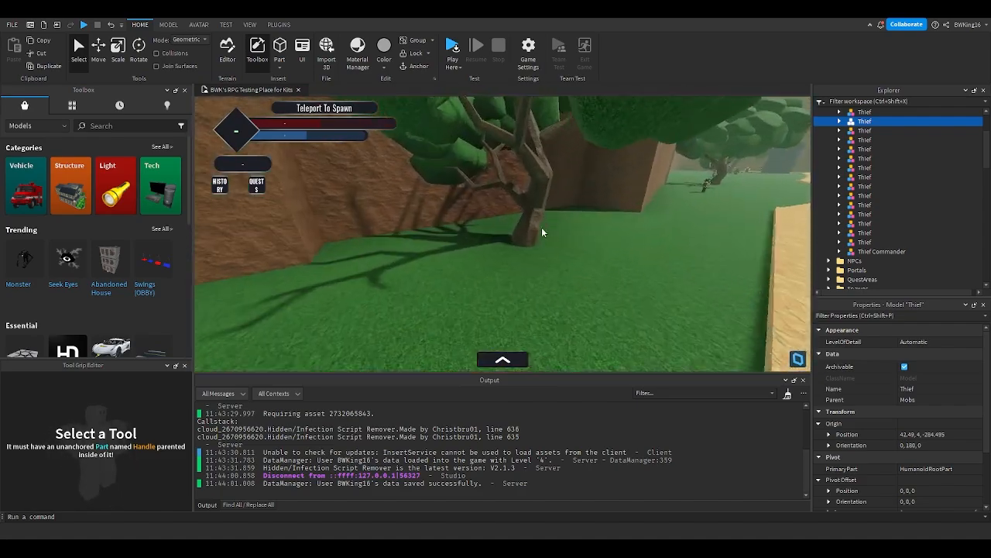
key(f)
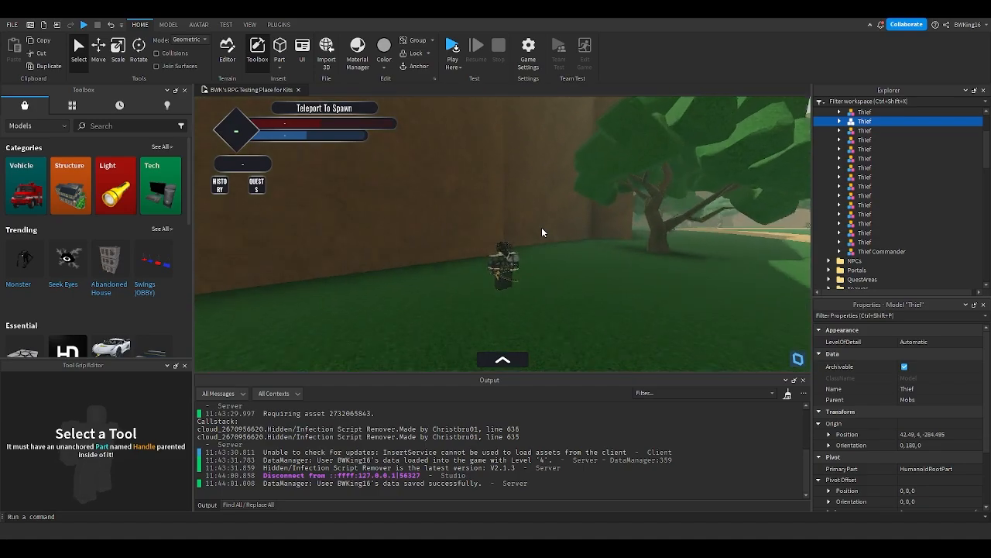
key(w)
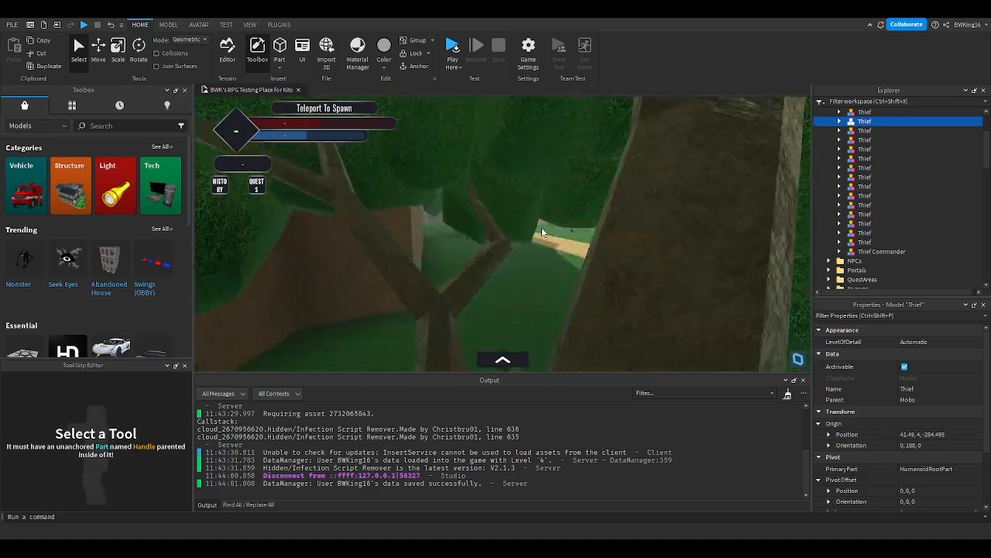
key(f)
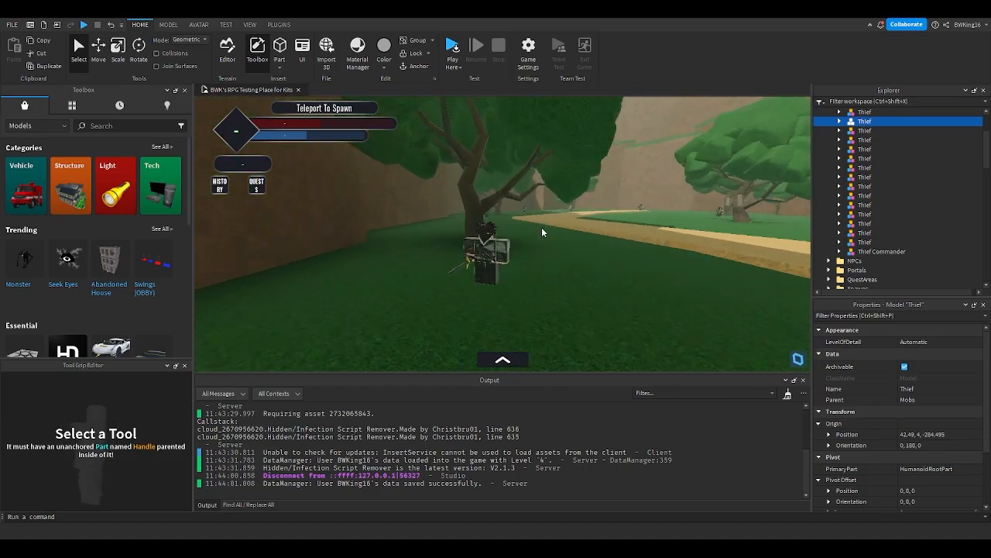
key(w)
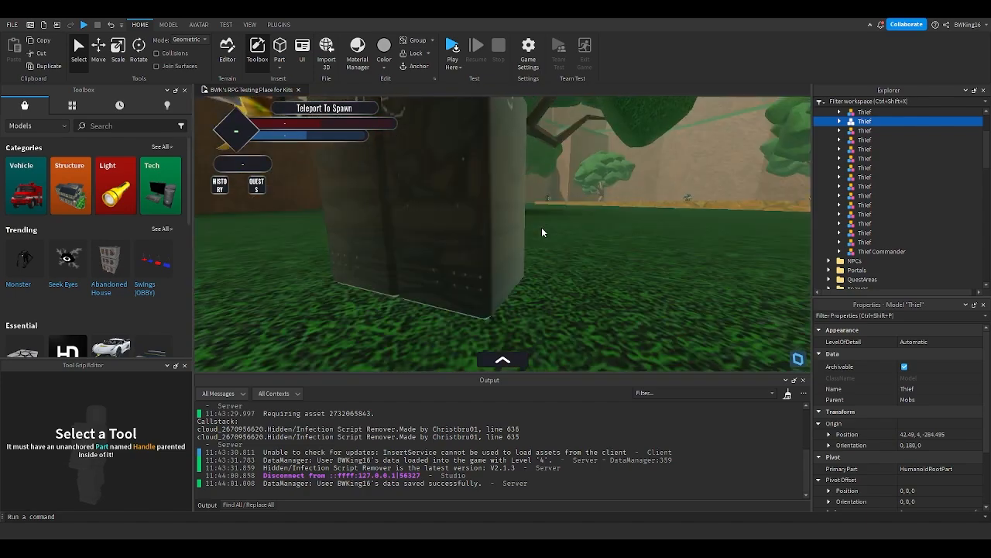
right_drag(542, 228, 542, 228)
key(w)
key(w)
right_drag(542, 228, 537, 237)
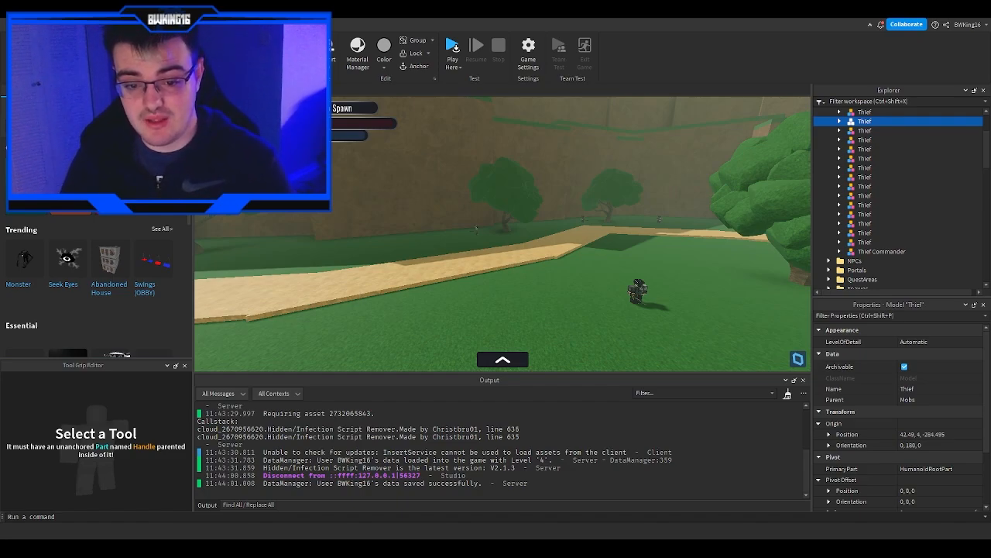
Return along the path to the leaderboards and select the Highscore2 board
right_drag(440, 260, 294, 261)
scroll(440, 260, up, 1)
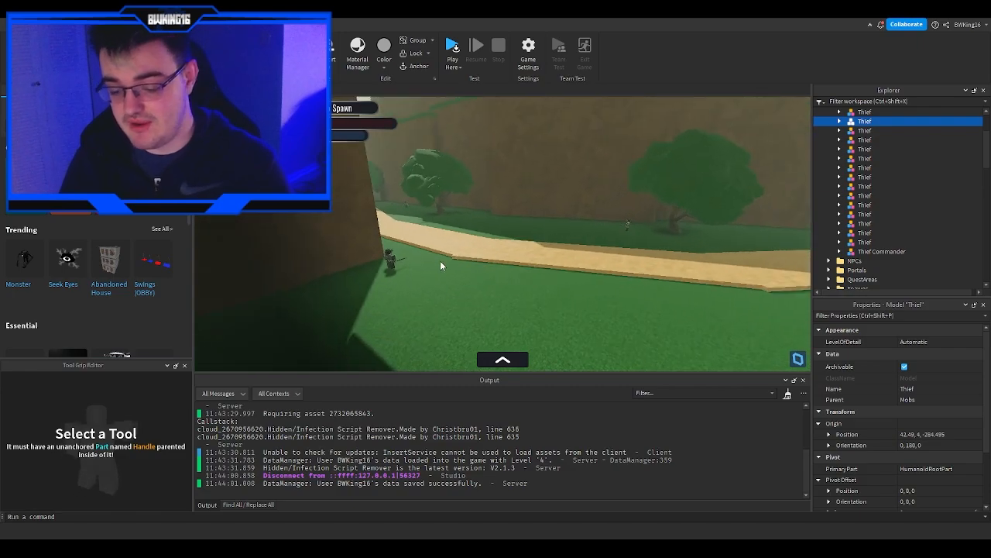
scroll(440, 260, up, 2)
right_drag(440, 263, 341, 263)
scroll(474, 221, up, 5)
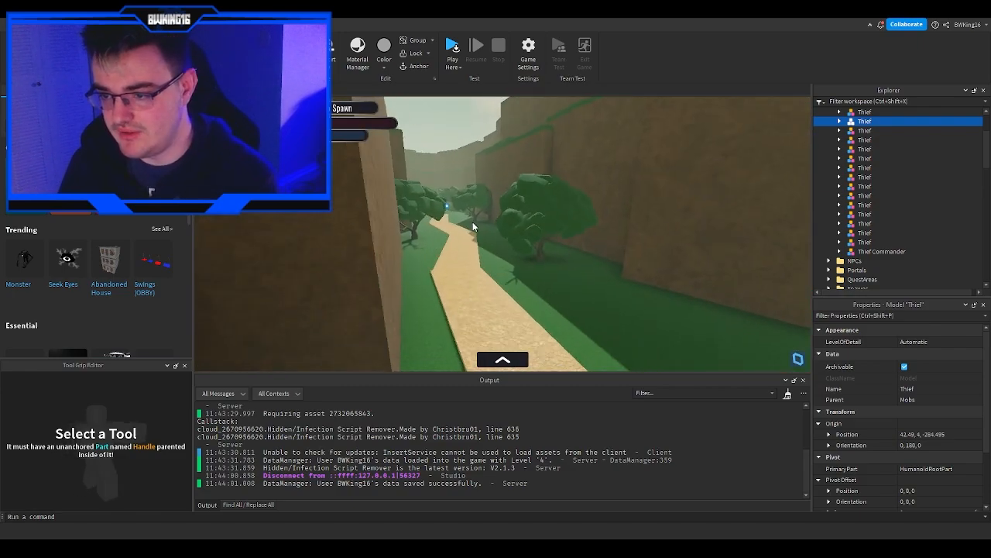
right_drag(474, 219, 403, 220)
scroll(474, 220, up, 8)
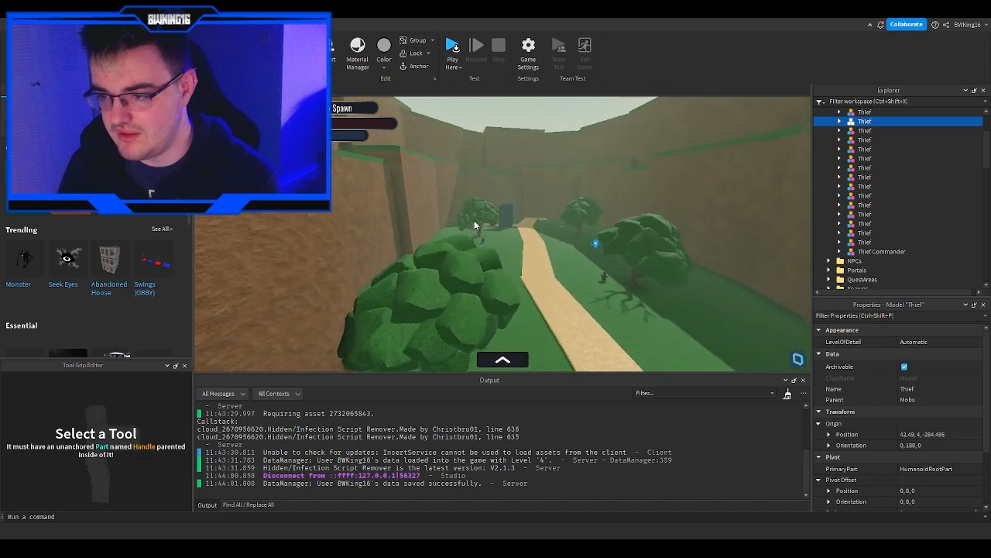
scroll(474, 220, up, 10)
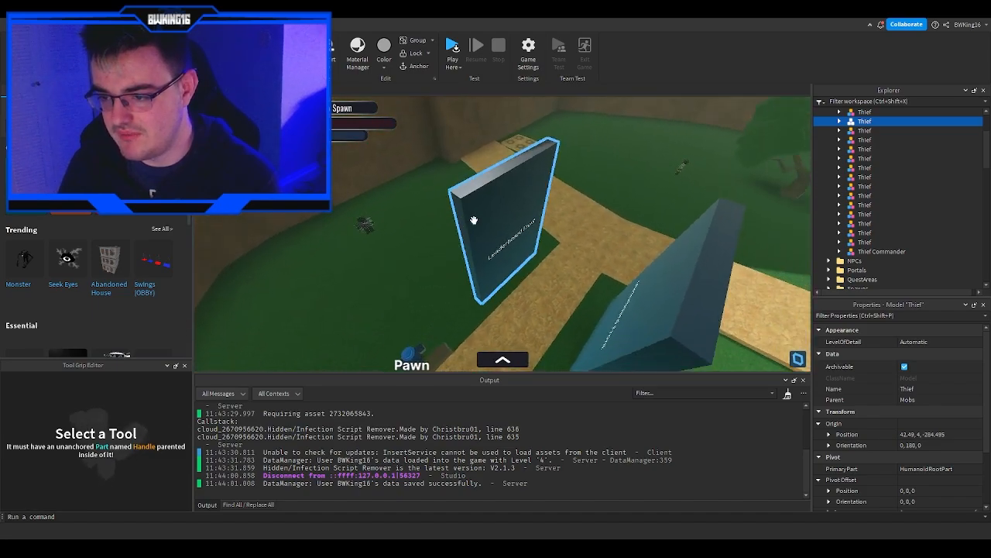
scroll(474, 224, up, 5)
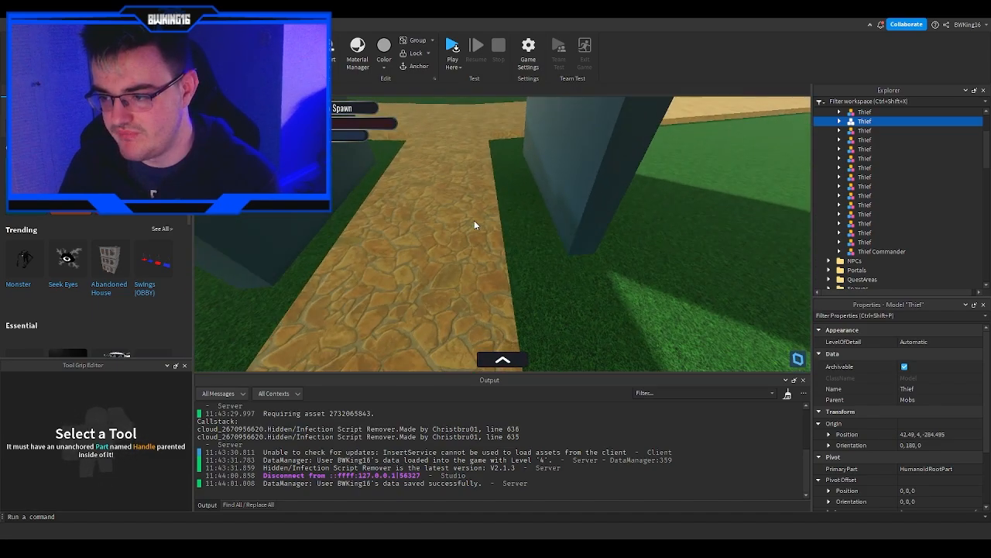
click(560, 251)
scroll(556, 256, down, 5)
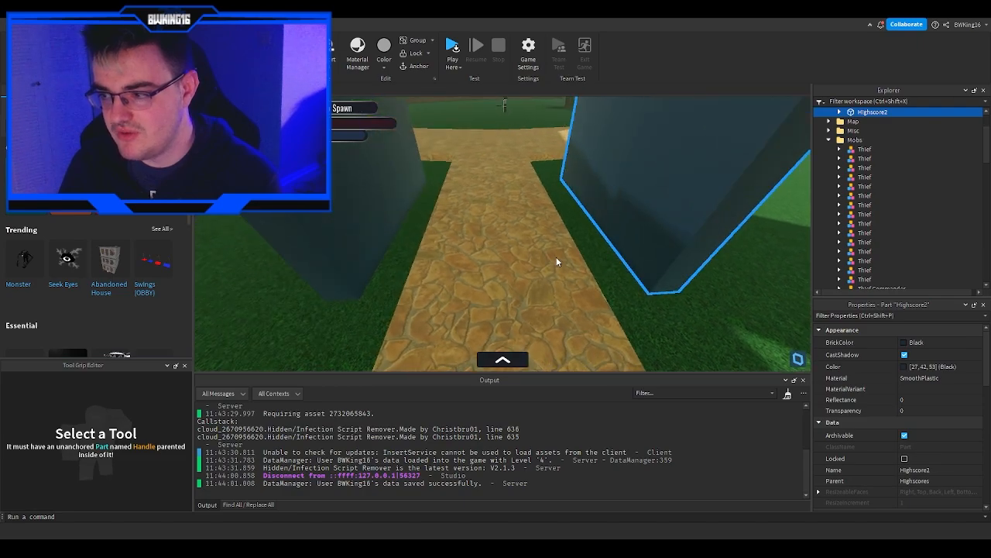